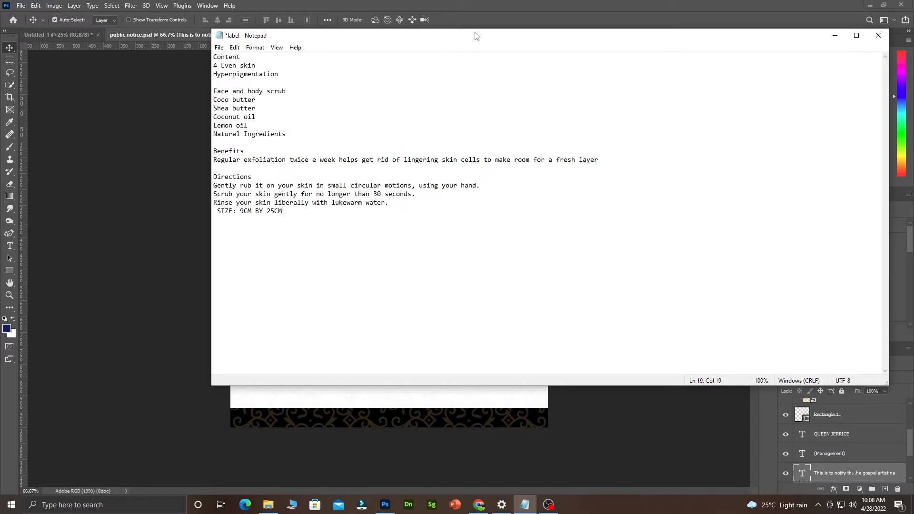
# Move the Notepad label notes aside, then minimize them to reveal the Photoshop canvas.
pyautogui.moveTo(458, 35); pyautogui.dragTo(852, 34)
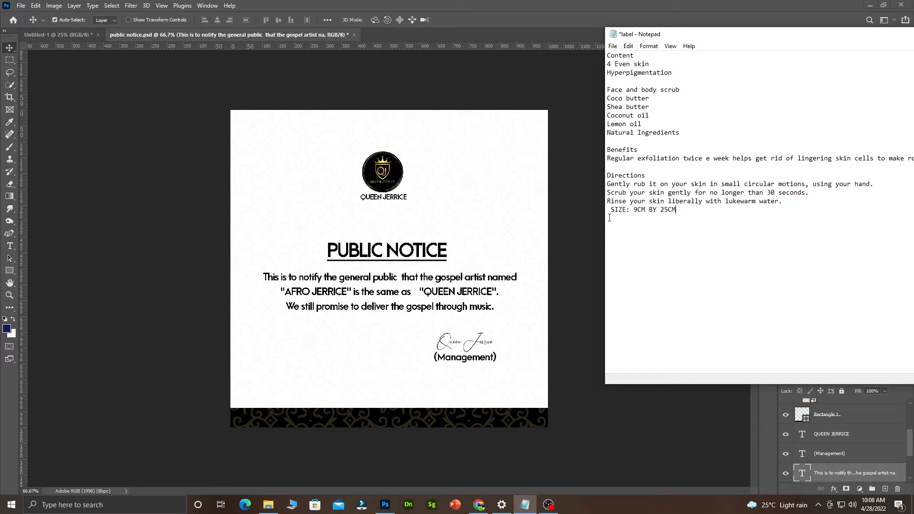
pyautogui.moveTo(849, 32); pyautogui.dragTo(623, 13)
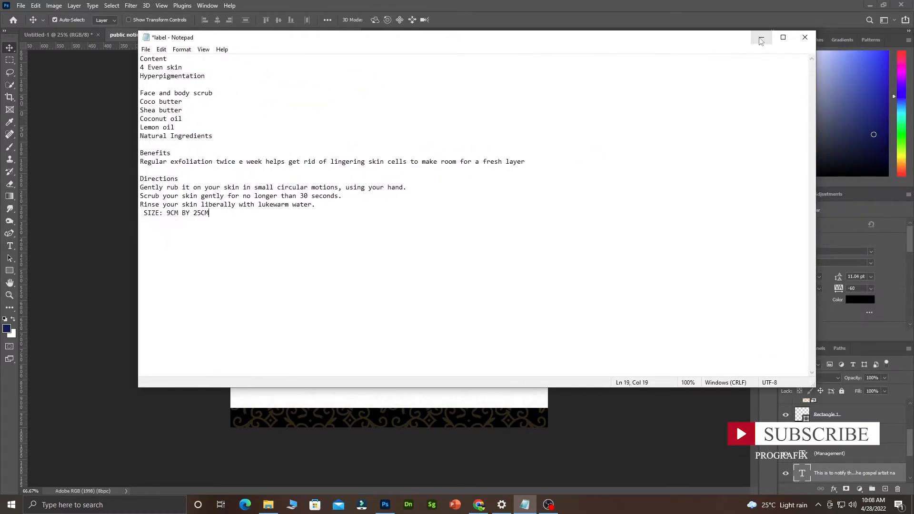
pyautogui.click(760, 37)
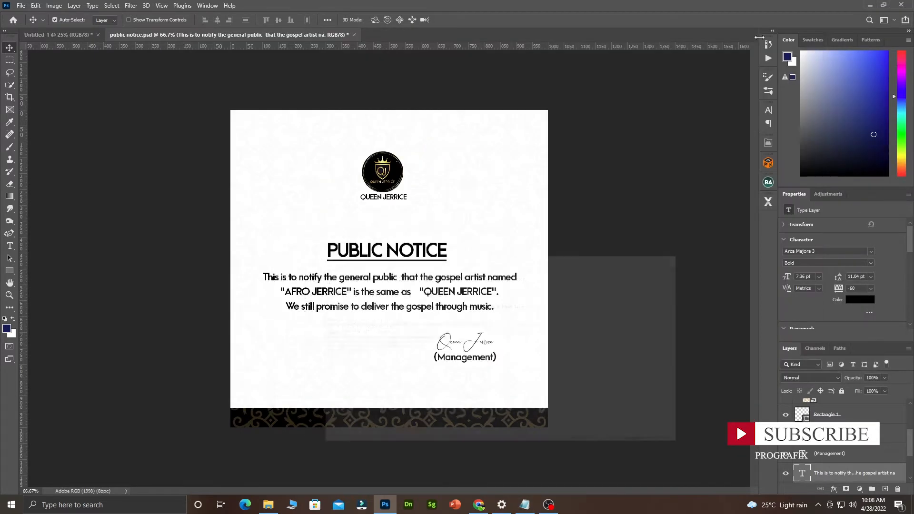
# Start a new Photoshop document with its units set to centimetres.
pyautogui.click(21, 6)
pyautogui.click(29, 15)
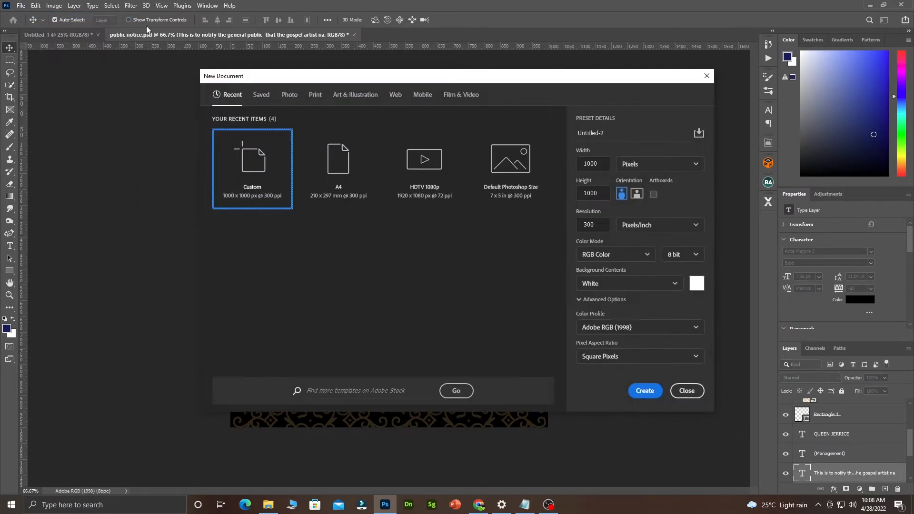
pyautogui.click(662, 169)
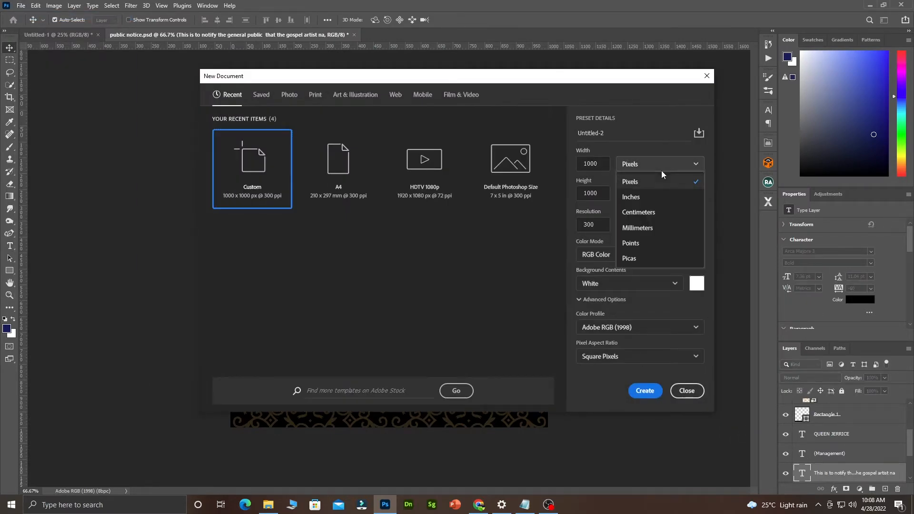
pyautogui.click(652, 218)
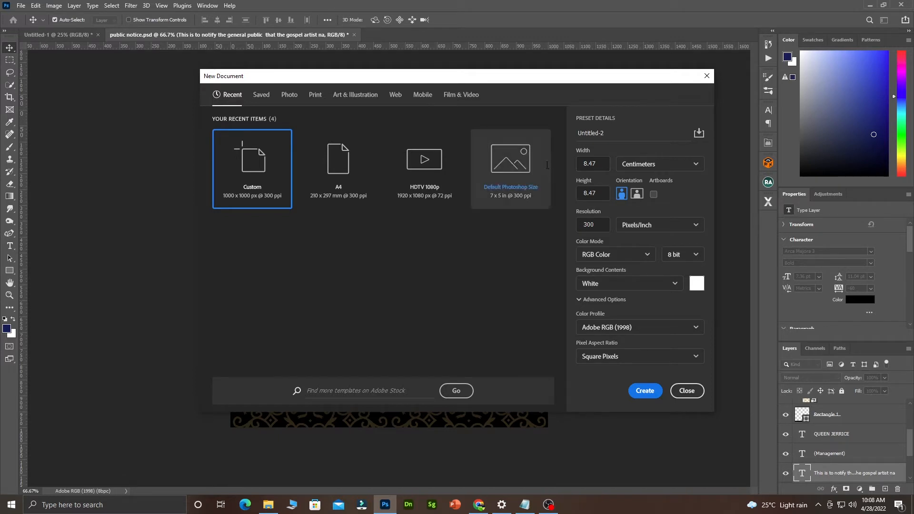
# Enter a 9 cm height and a provisional 24 cm width for the new document.
pyautogui.moveTo(605, 164); pyautogui.dragTo(577, 165)
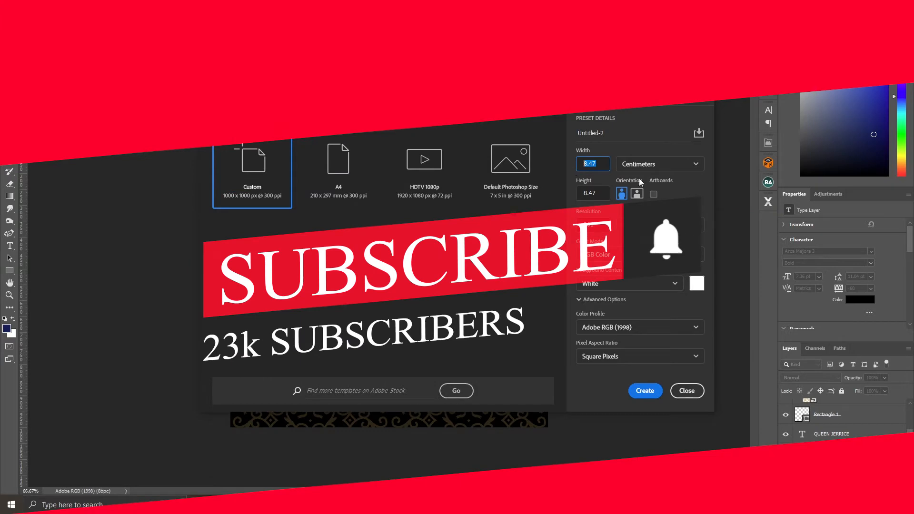
pyautogui.click(638, 195)
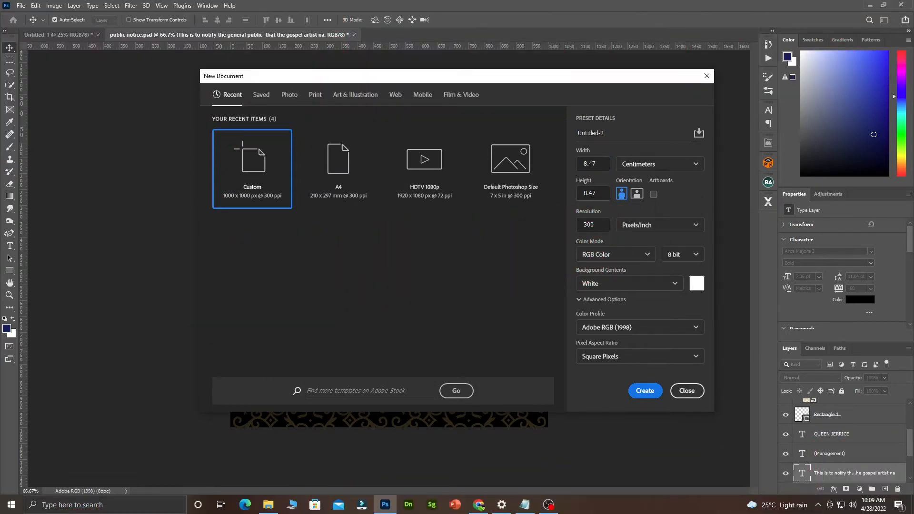
pyautogui.click(594, 193)
pyautogui.click(637, 194)
pyautogui.moveTo(601, 164); pyautogui.dragTo(575, 165)
pyautogui.write('9')
pyautogui.press('Tab')
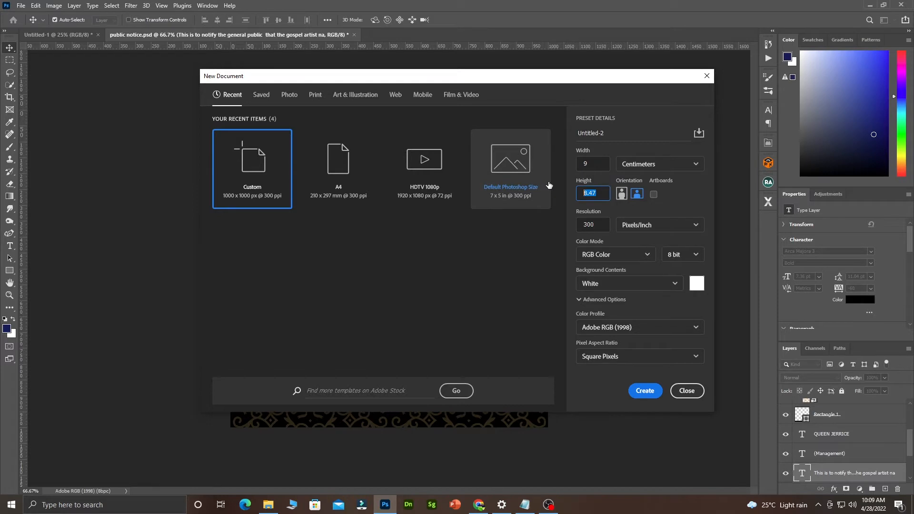
pyautogui.write('9')
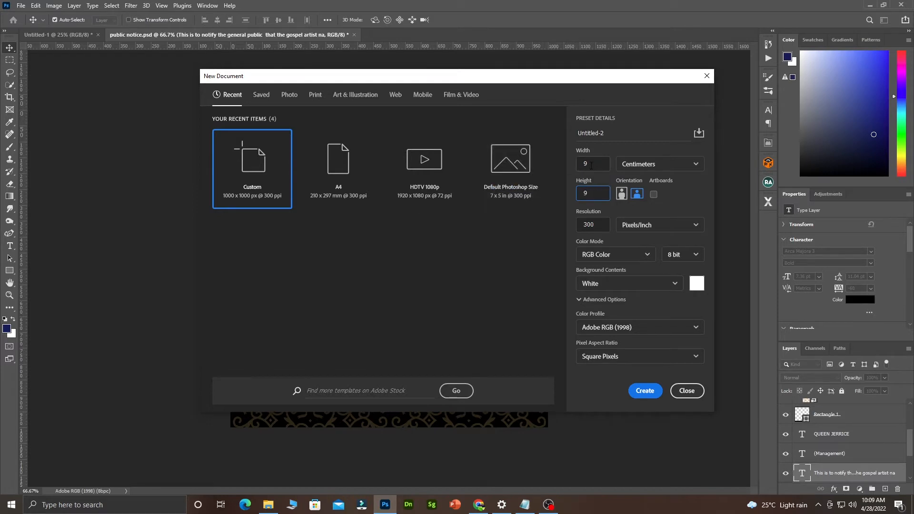
pyautogui.hotkey('shift', 'Tab')
pyautogui.write('24')
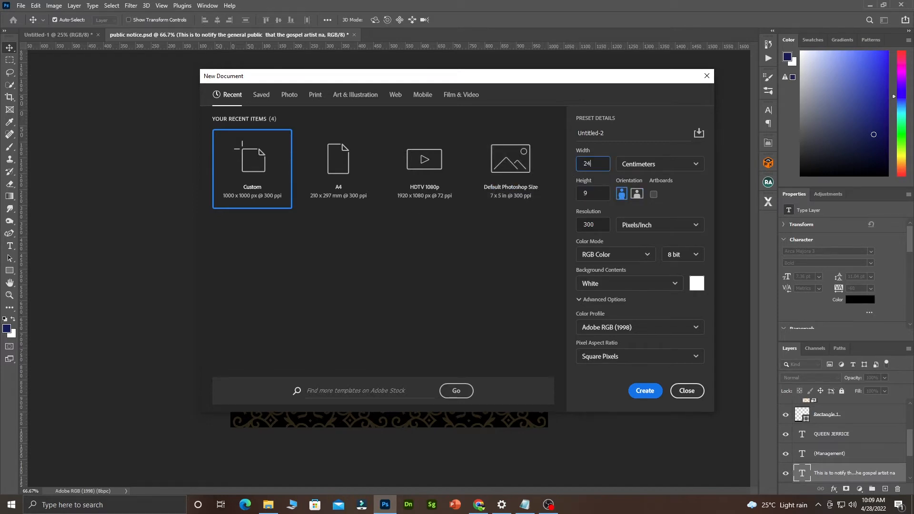
pyautogui.click(638, 194)
# Check the label notes, correct the width to 25 cm, and create the 25 × 9 cm document.
pyautogui.click(526, 509)
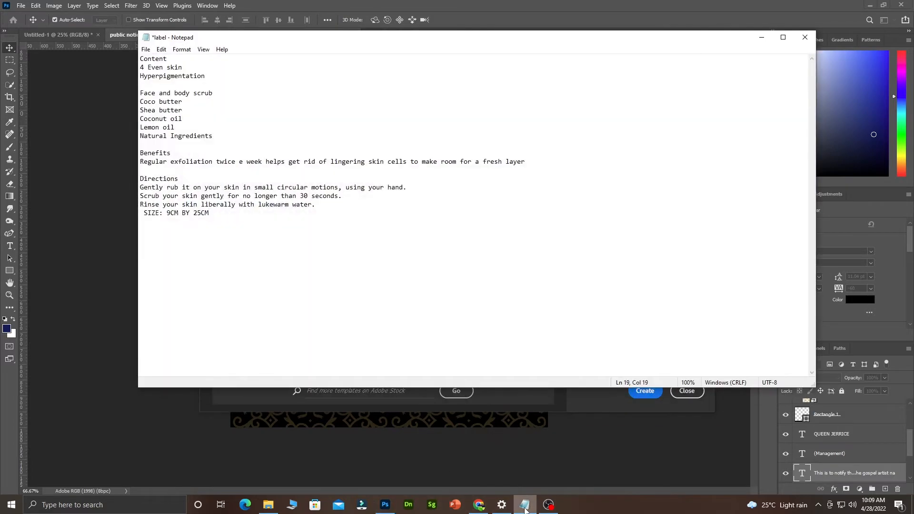
pyautogui.click(525, 509)
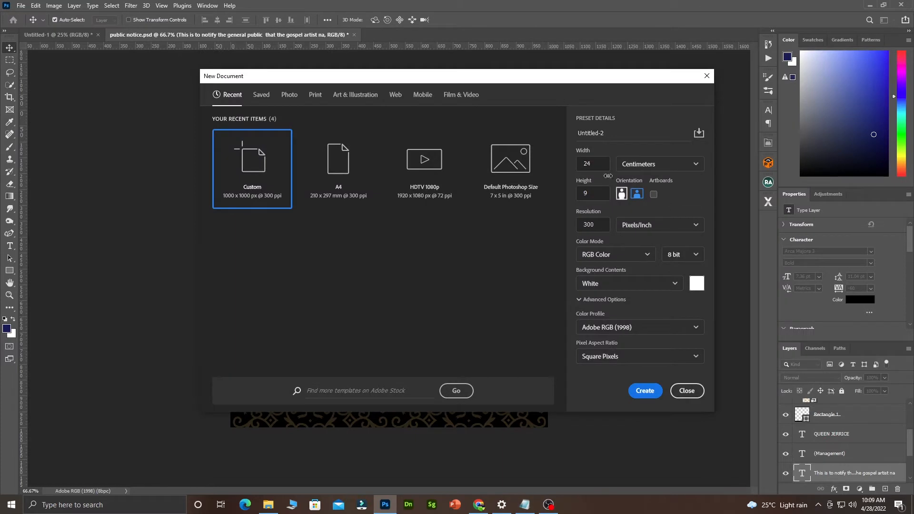
pyautogui.click(596, 165)
pyautogui.write('5')
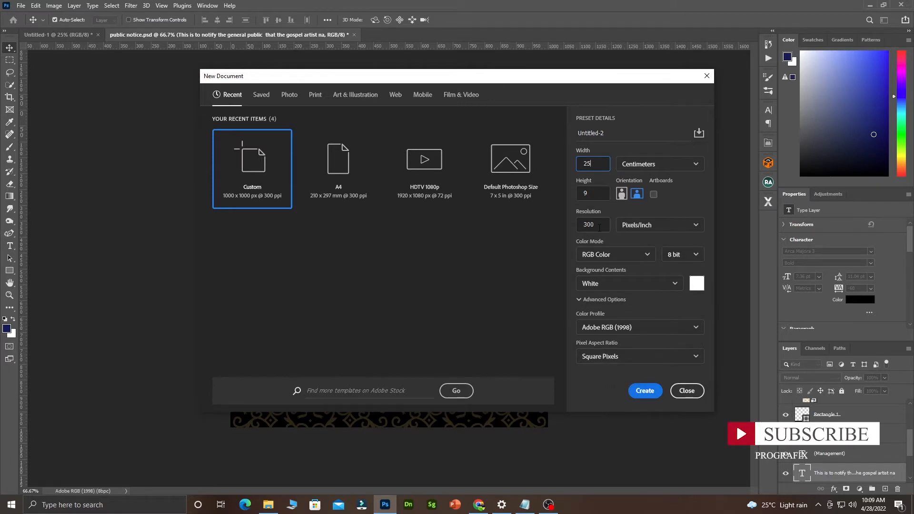
pyautogui.click(651, 396)
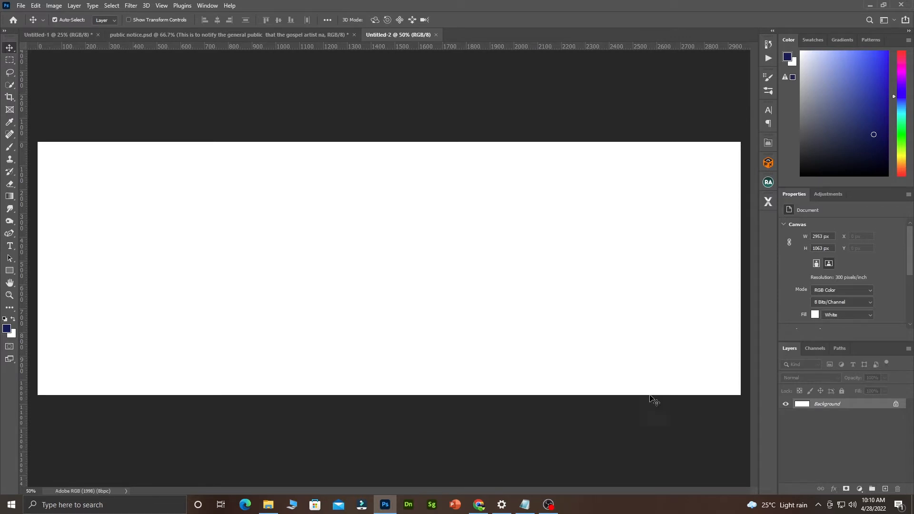
# Review the label notes, then drag vertical guides to about one third and two thirds across.
pyautogui.click(525, 505)
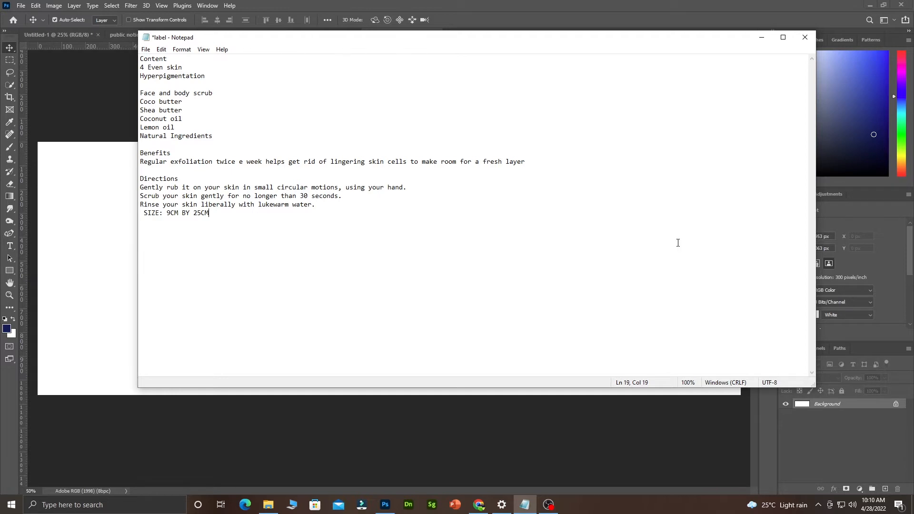
pyautogui.click(761, 37)
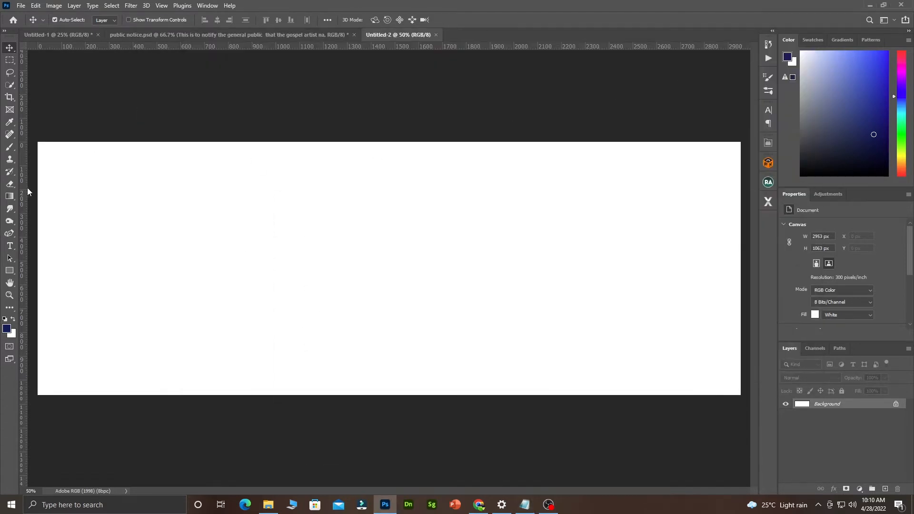
pyautogui.moveTo(22, 200); pyautogui.dragTo(251, 197)
pyautogui.moveTo(23, 228); pyautogui.dragTo(512, 293)
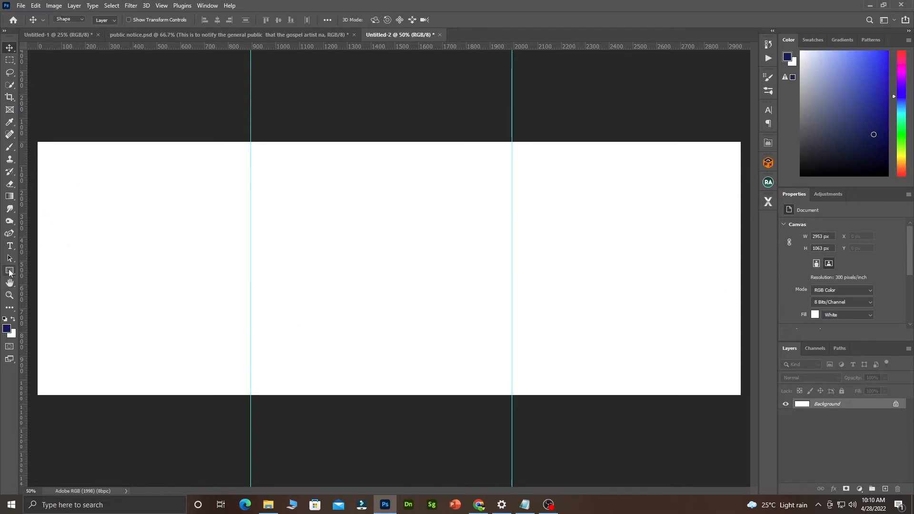
# Try a navy bar in the right third, move the right guide to about 2059 px, then undo the bar.
pyautogui.click(10, 271)
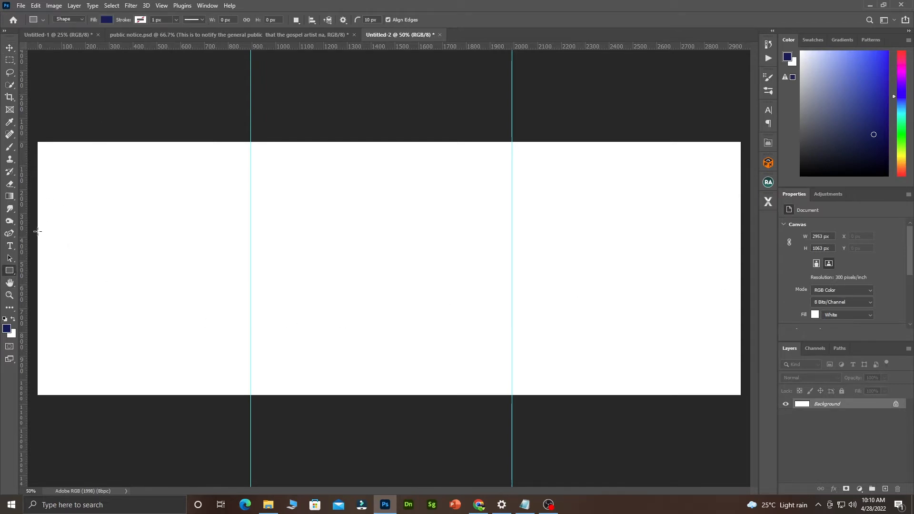
pyautogui.moveTo(38, 231); pyautogui.dragTo(251, 302)
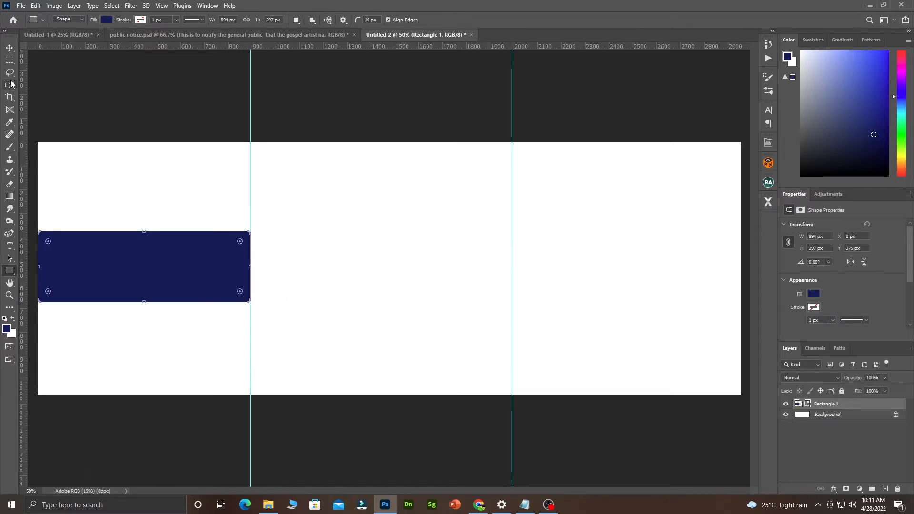
pyautogui.click(9, 48)
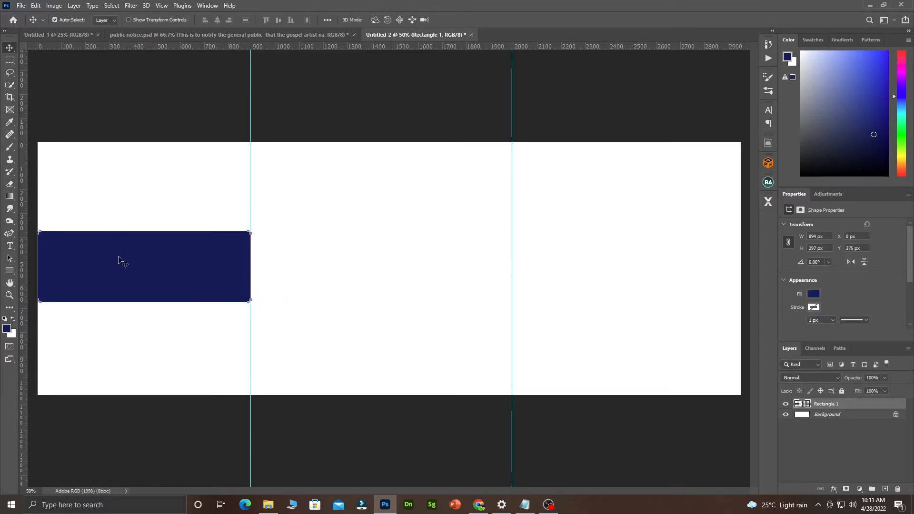
pyautogui.moveTo(123, 261); pyautogui.dragTo(609, 261)
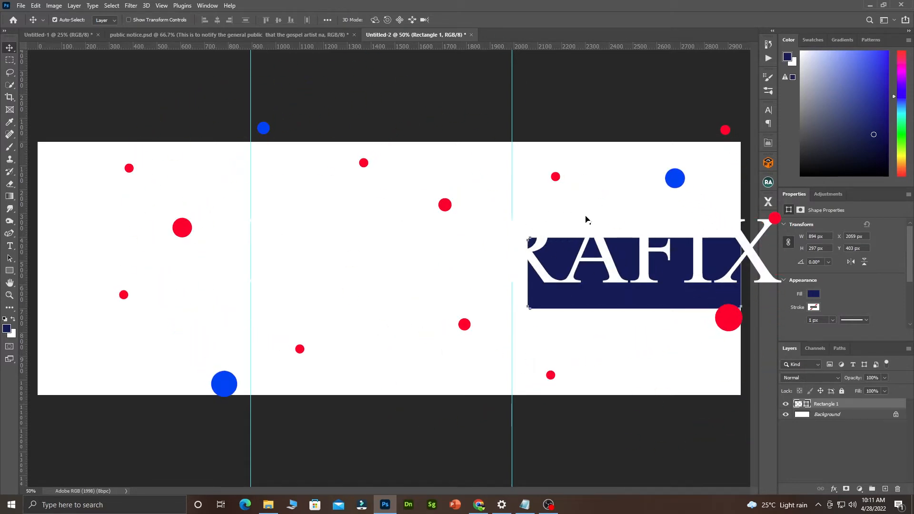
pyautogui.moveTo(512, 221); pyautogui.dragTo(527, 221)
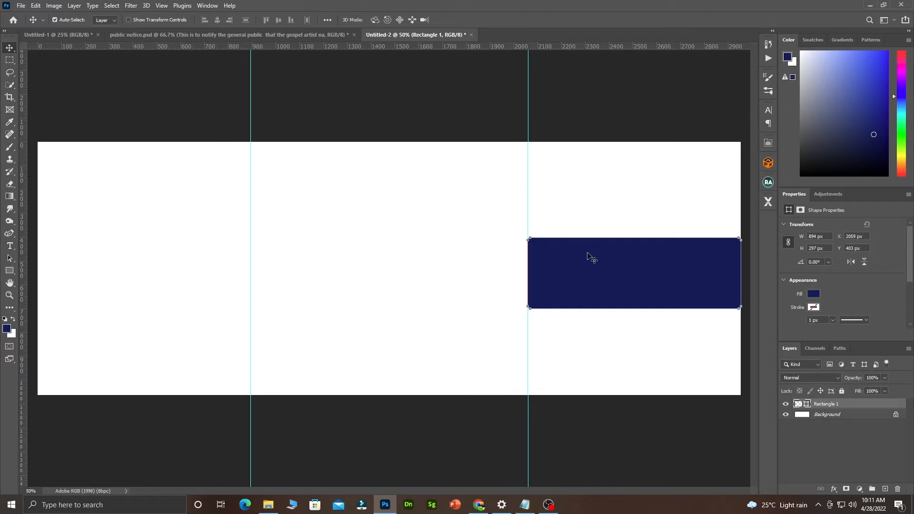
pyautogui.hotkey('ctrl', 'z')
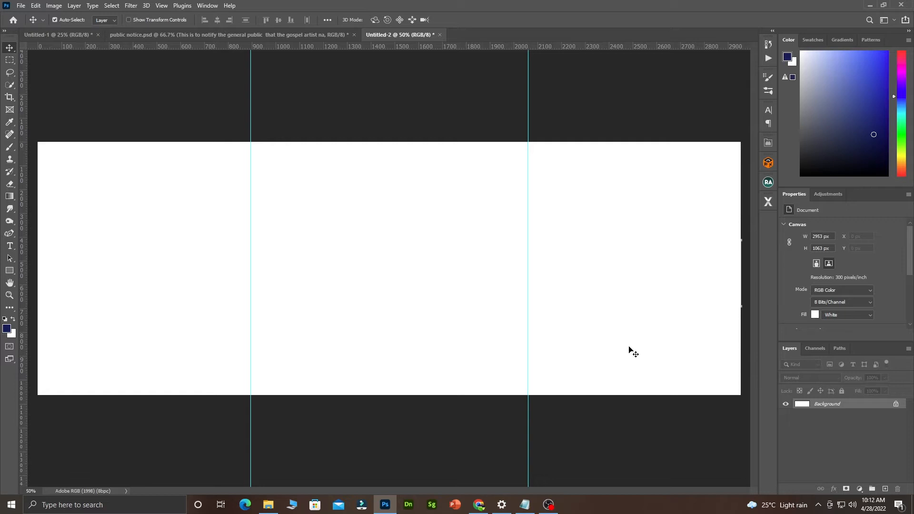
# Bring the label notes forward and park them at the right of the screen.
pyautogui.click(525, 504)
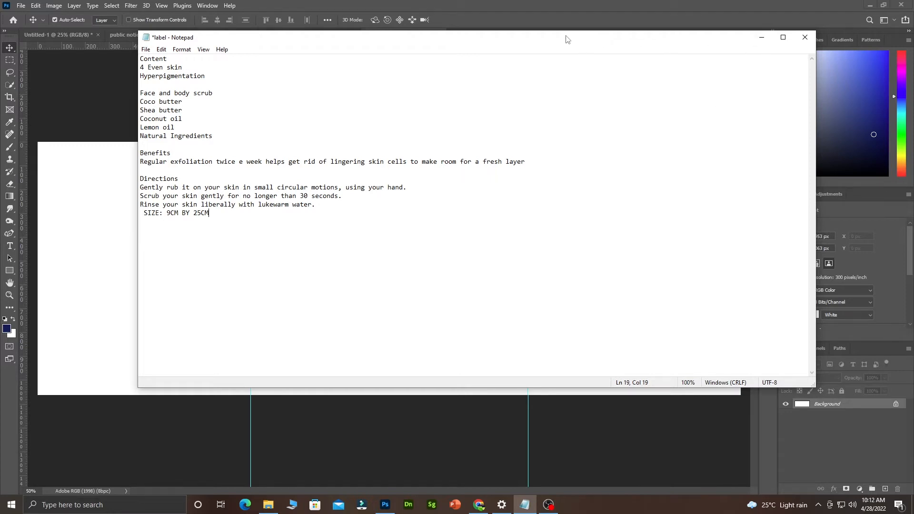
pyautogui.moveTo(566, 37); pyautogui.dragTo(912, 68)
pyautogui.moveTo(662, 8); pyautogui.dragTo(885, 65)
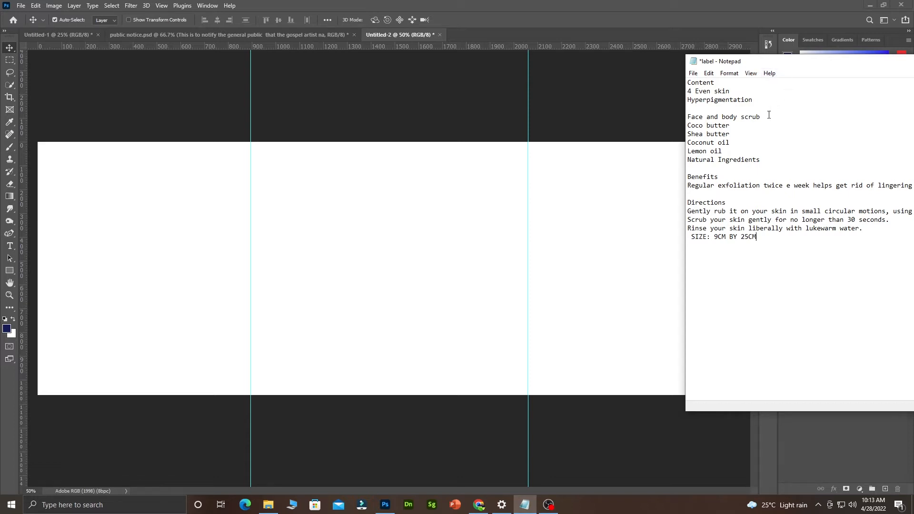
# Copy the 'Face and body scrub' line from the notes and return to the label canvas.
pyautogui.moveTo(768, 116); pyautogui.dragTo(686, 119)
pyautogui.rightClick(715, 118)
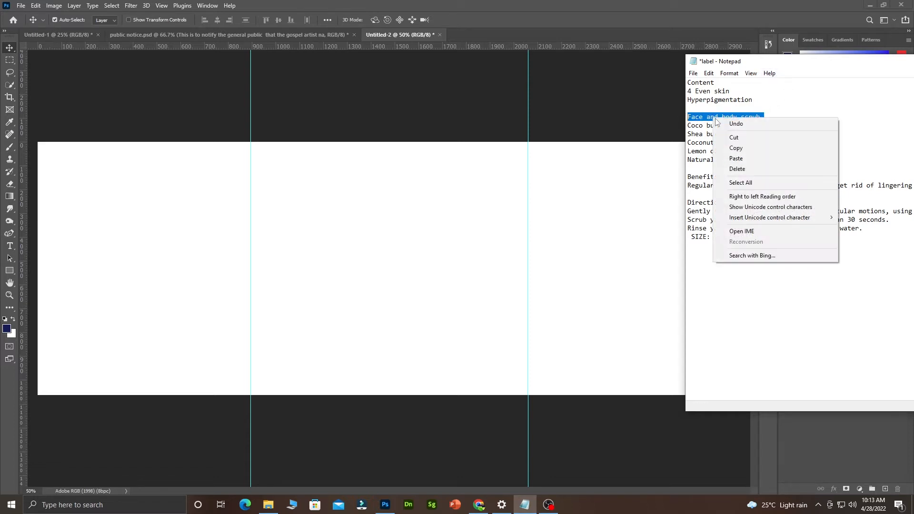
pyautogui.click(740, 149)
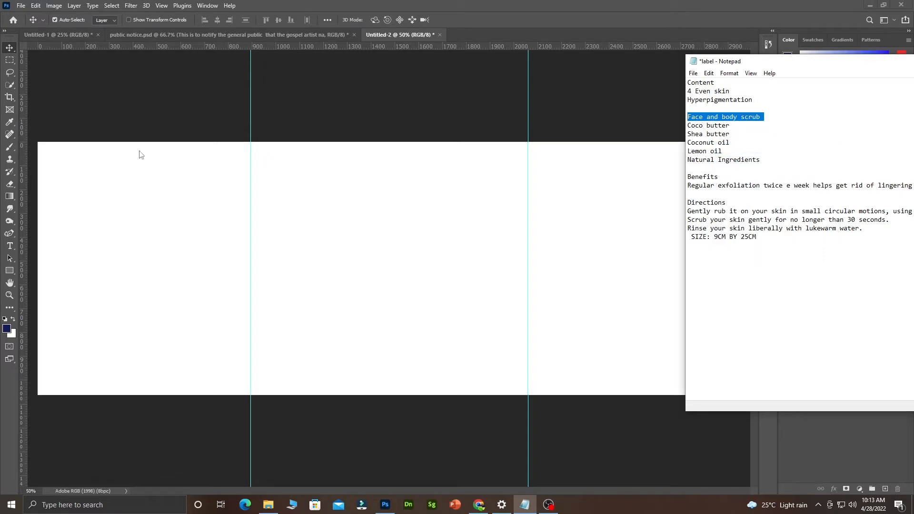
pyautogui.click(38, 251)
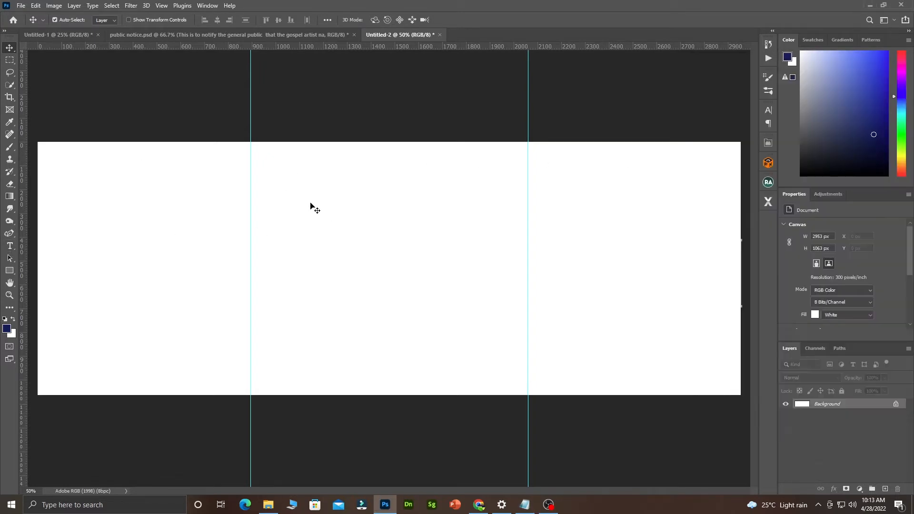
# Paste 'Face and body scrub' as a new text layer near the canvas centre.
pyautogui.click(9, 246)
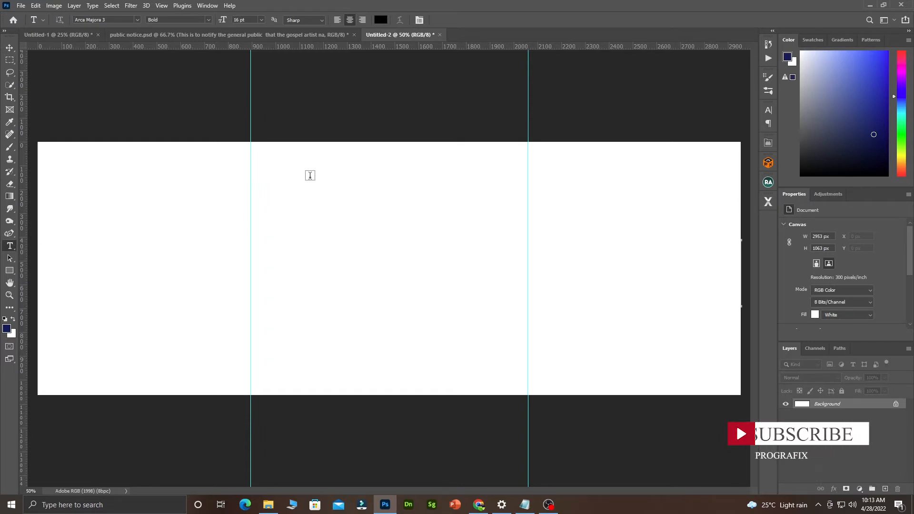
pyautogui.click(310, 174)
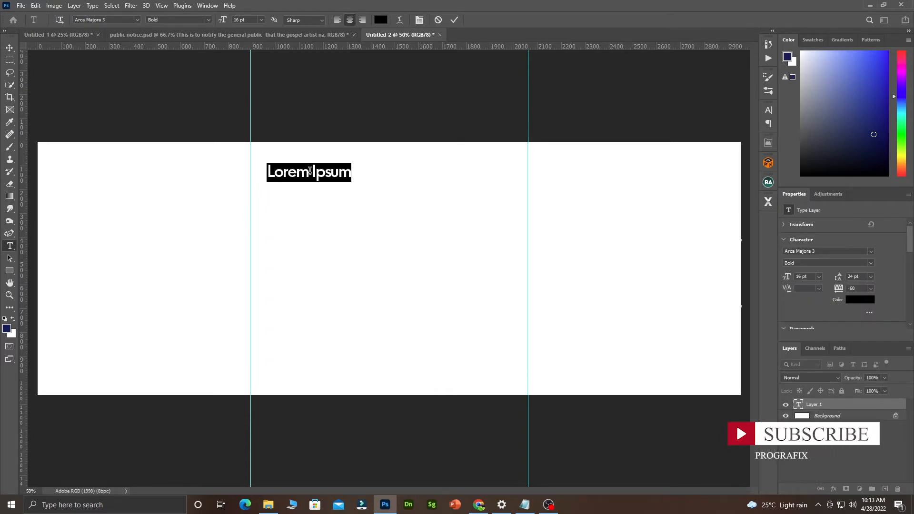
pyautogui.hotkey('ctrl', 'v')
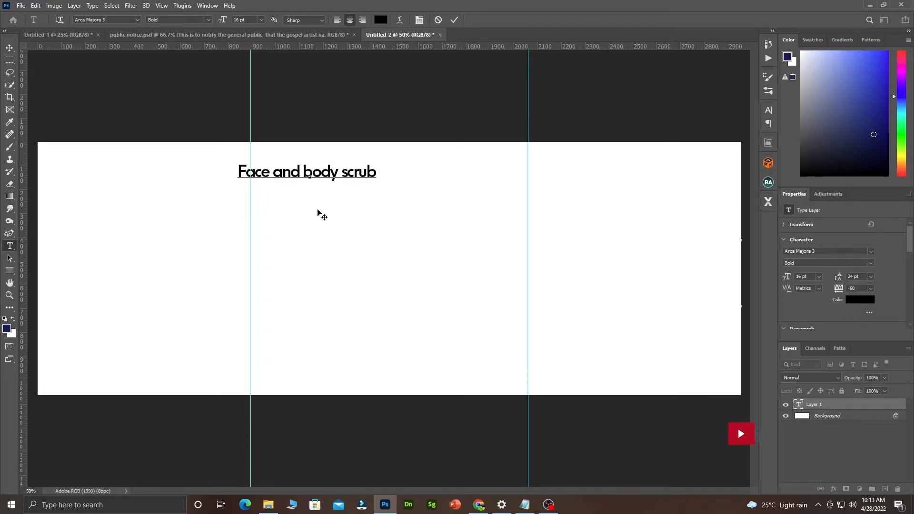
pyautogui.moveTo(337, 198); pyautogui.dragTo(410, 251)
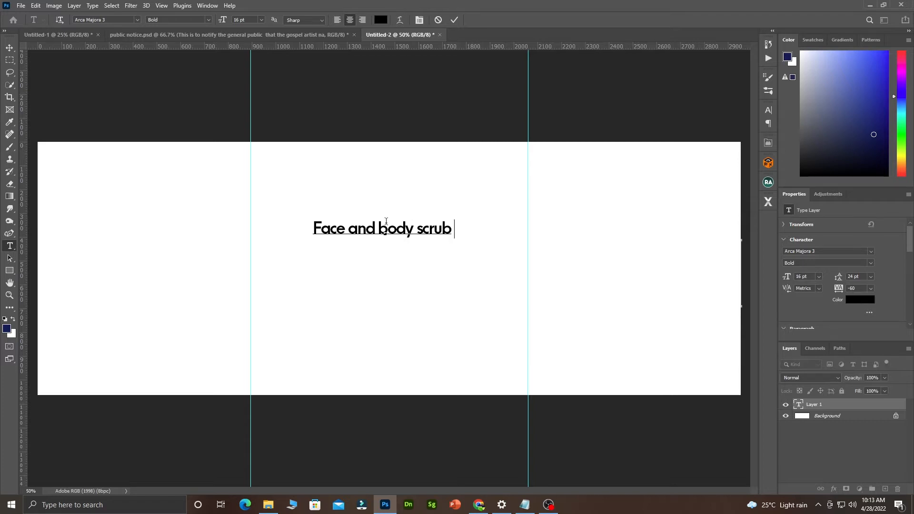
# Edit the heading to read 'Face & Body Scrub' with capital B and S.
pyautogui.click(424, 227)
pyautogui.press('BackSpace')
pyautogui.write('S')
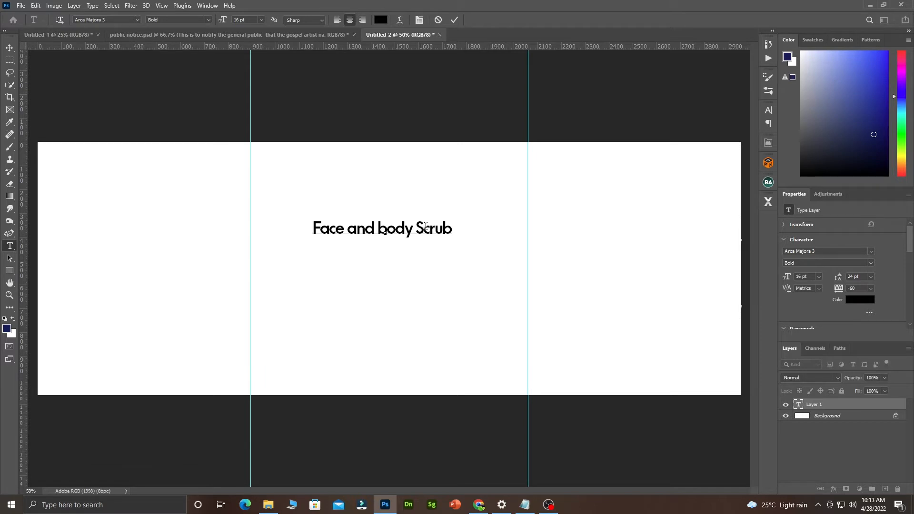
pyautogui.click(385, 230)
pyautogui.press('BackSpace')
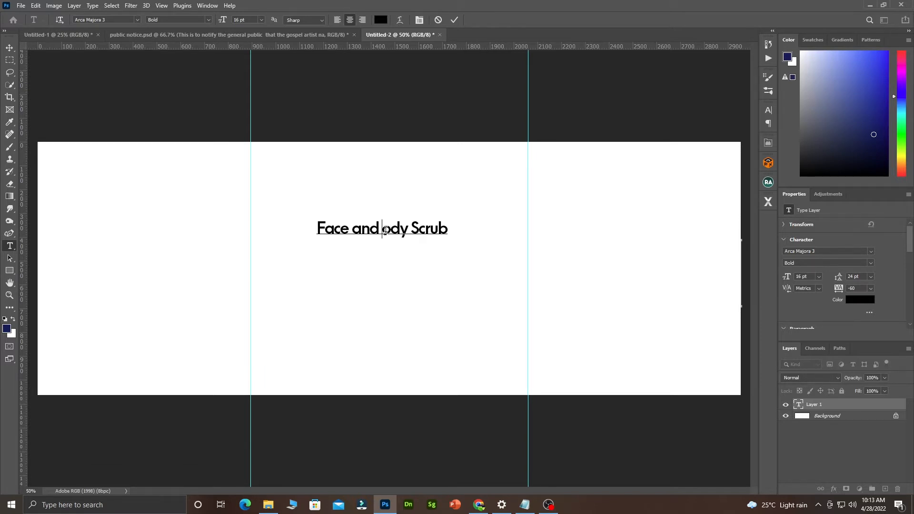
pyautogui.write('B')
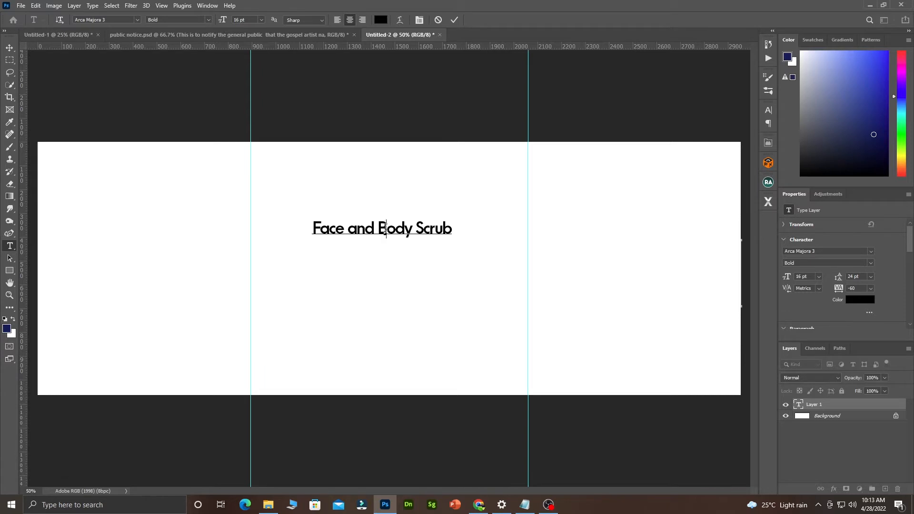
pyautogui.click(375, 229)
pyautogui.moveTo(374, 229); pyautogui.dragTo(348, 230)
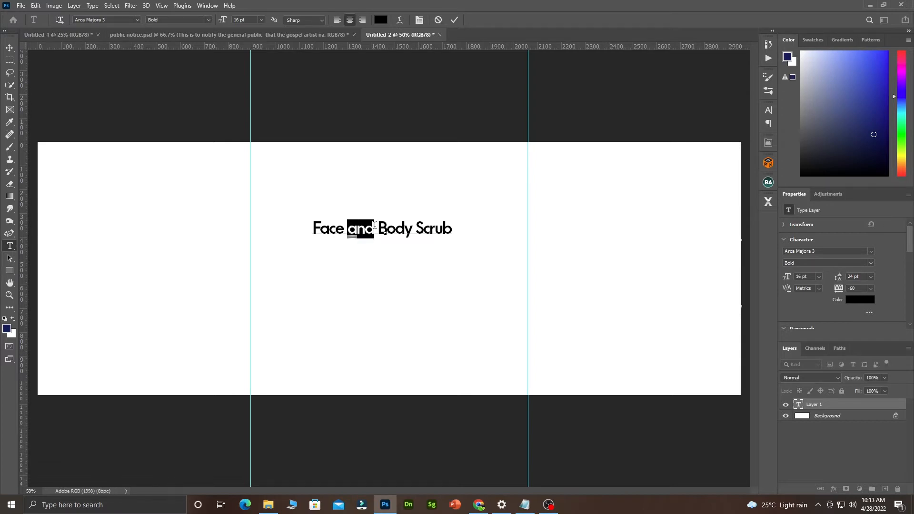
pyautogui.write('&')
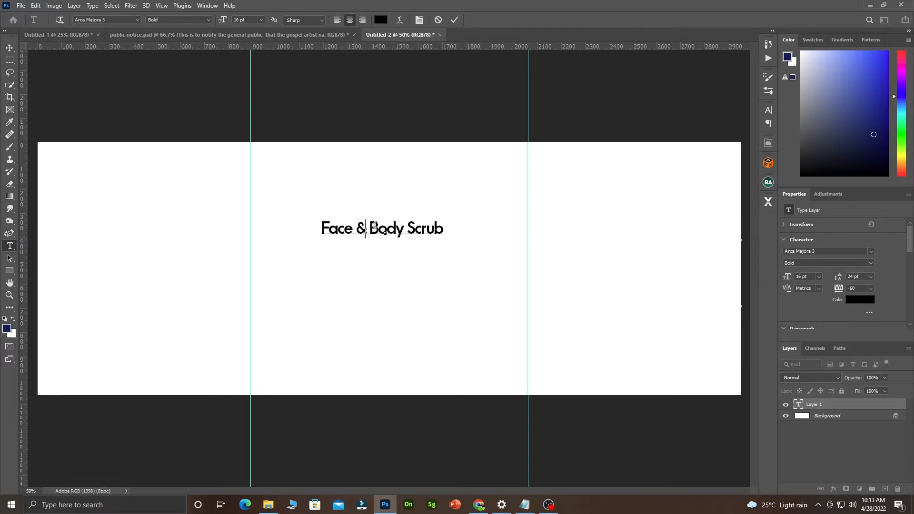
pyautogui.click(454, 20)
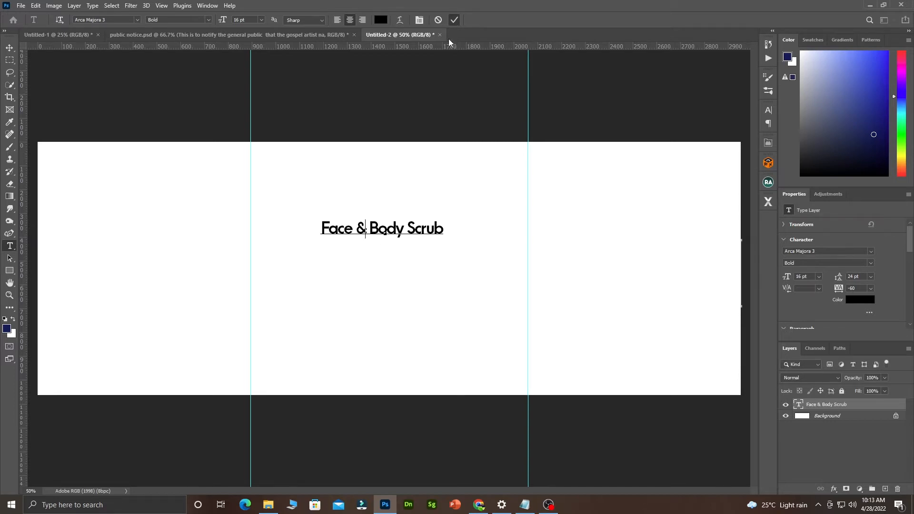
# Move the heading lower on the canvas and set its font size to 25 pt.
pyautogui.click(9, 48)
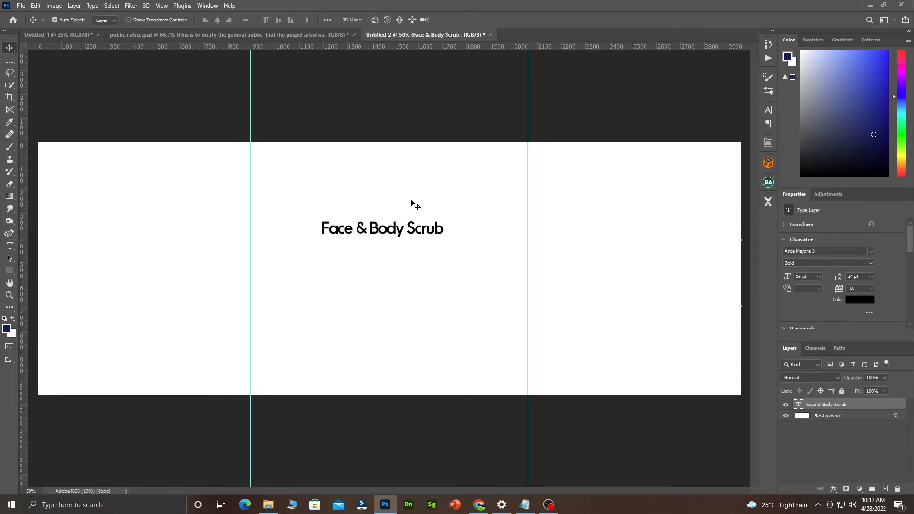
pyautogui.moveTo(378, 245); pyautogui.dragTo(377, 292)
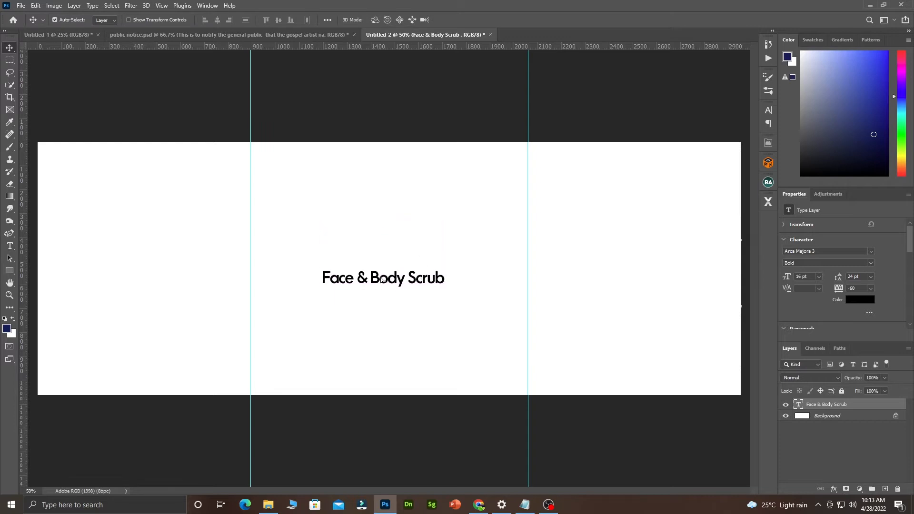
pyautogui.doubleClick(376, 275)
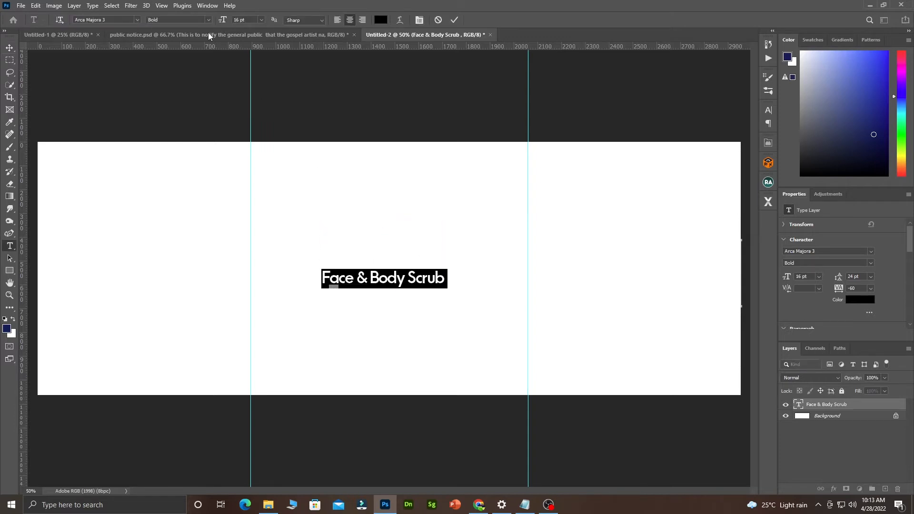
pyautogui.moveTo(221, 23); pyautogui.dragTo(225, 22)
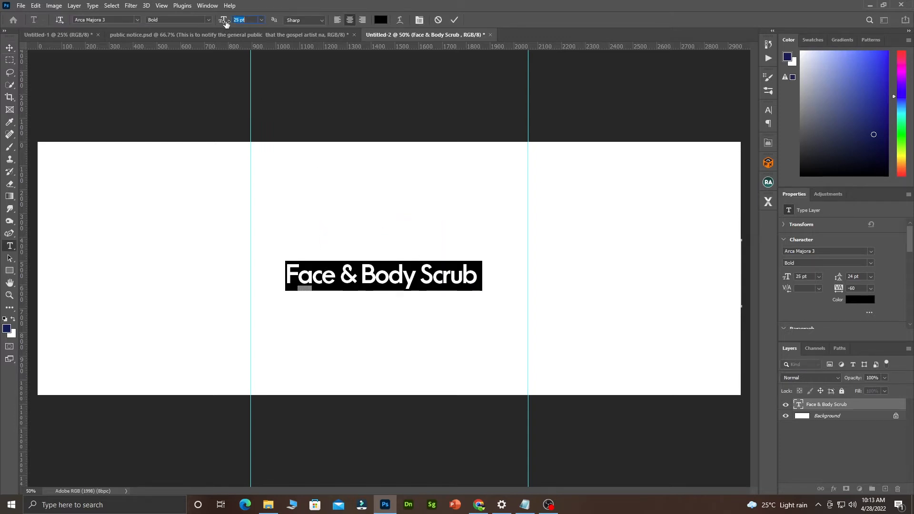
pyautogui.click(455, 19)
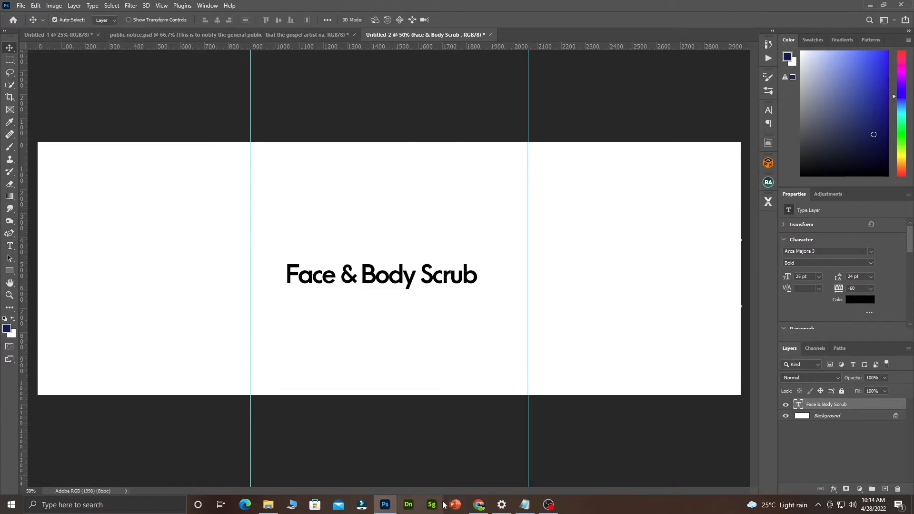
# Open the Downloads folder and preview the Karis apricot scrub jar image.
pyautogui.click(268, 505)
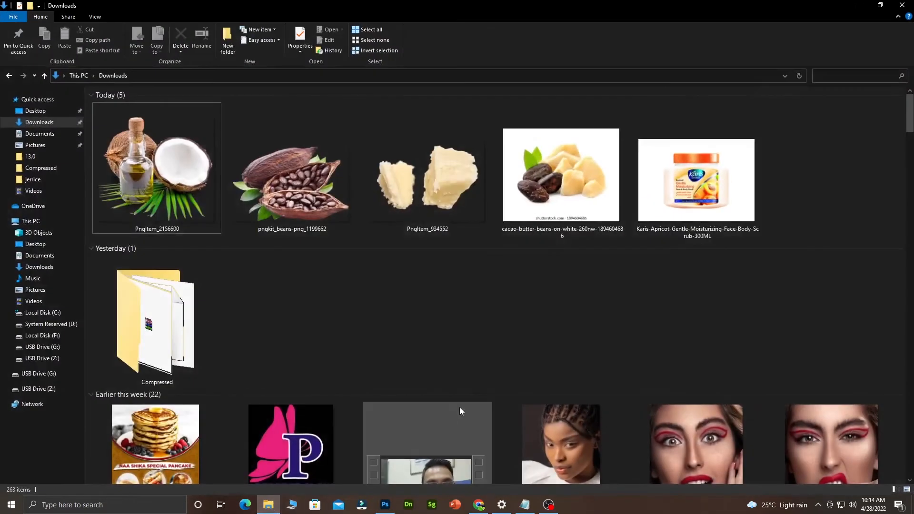
pyautogui.doubleClick(721, 196)
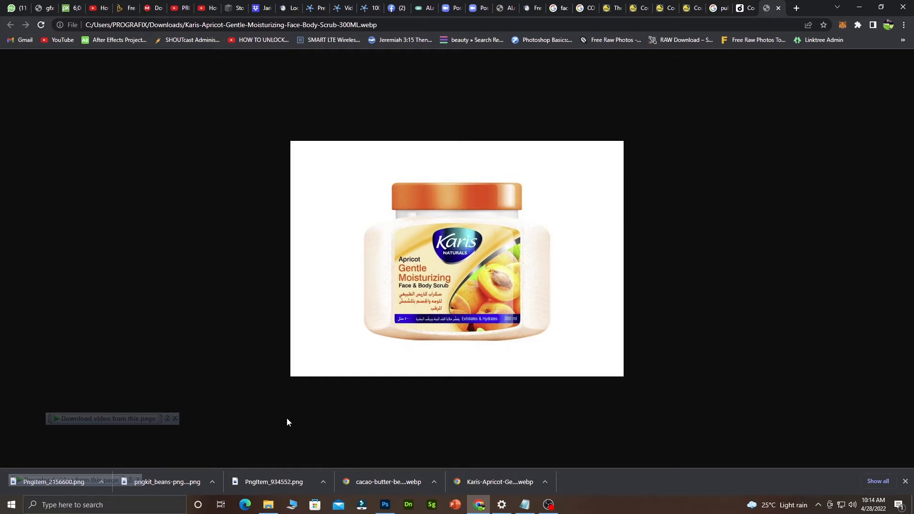
pyautogui.click(267, 508)
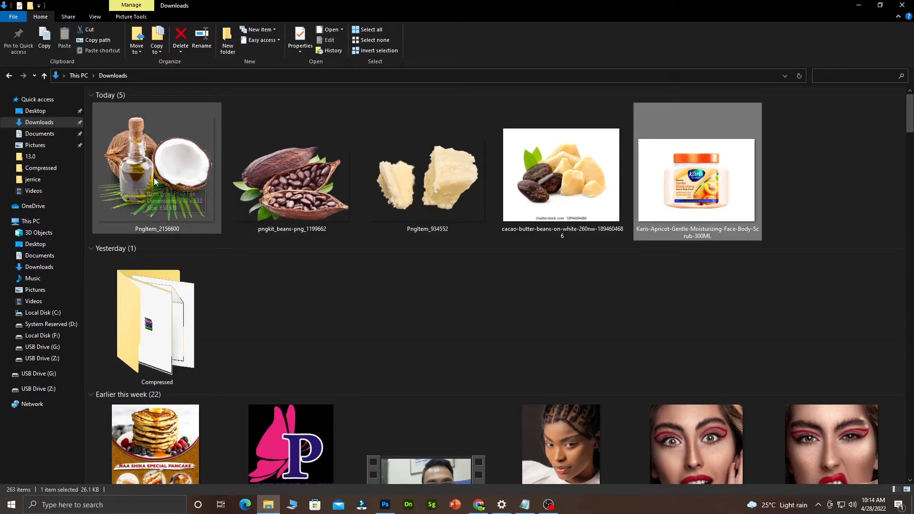
# Select the cocoa pod, coconut oil and shea butter images and drag them into Photoshop.
pyautogui.click(308, 217)
pyautogui.keyDown('ctrl'); pyautogui.click(158, 212); pyautogui.keyUp('ctrl')
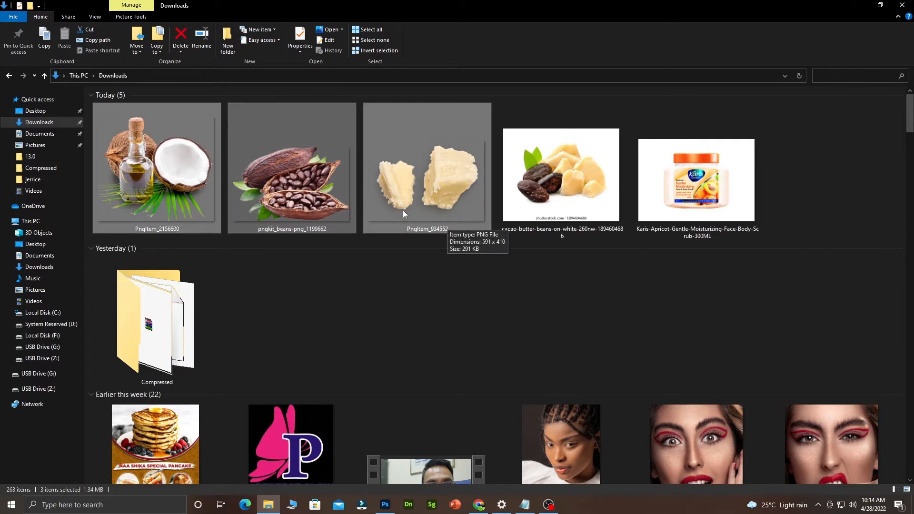
pyautogui.moveTo(403, 211); pyautogui.dragTo(424, 247)
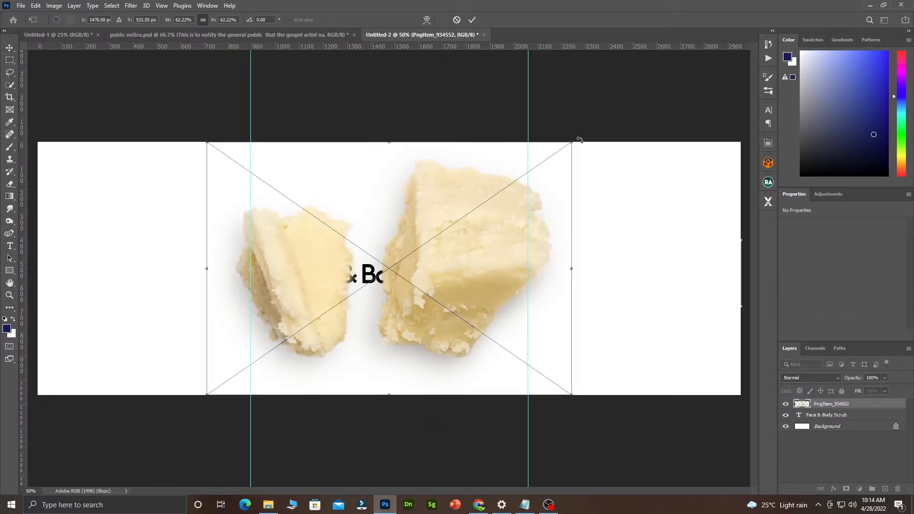
# Shrink and cluster the shea butter, coconut oil and cocoa pod images under the heading's right end.
pyautogui.moveTo(580, 139); pyautogui.dragTo(358, 273)
pyautogui.moveTo(299, 332); pyautogui.dragTo(429, 306)
pyautogui.click(473, 20)
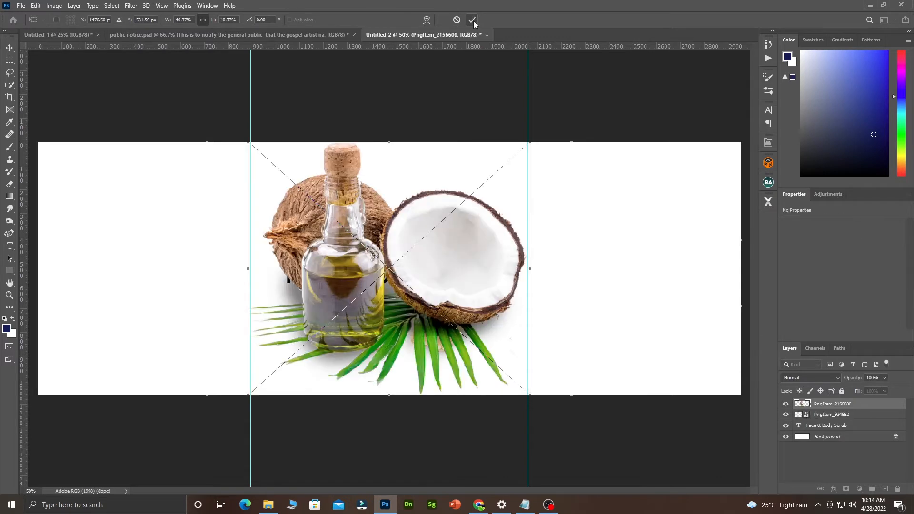
pyautogui.moveTo(248, 144); pyautogui.dragTo(393, 253)
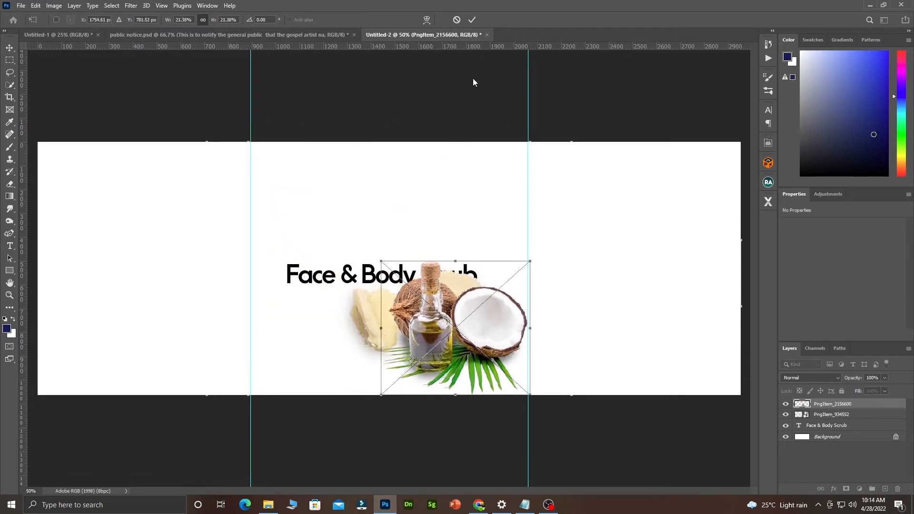
pyautogui.click(473, 20)
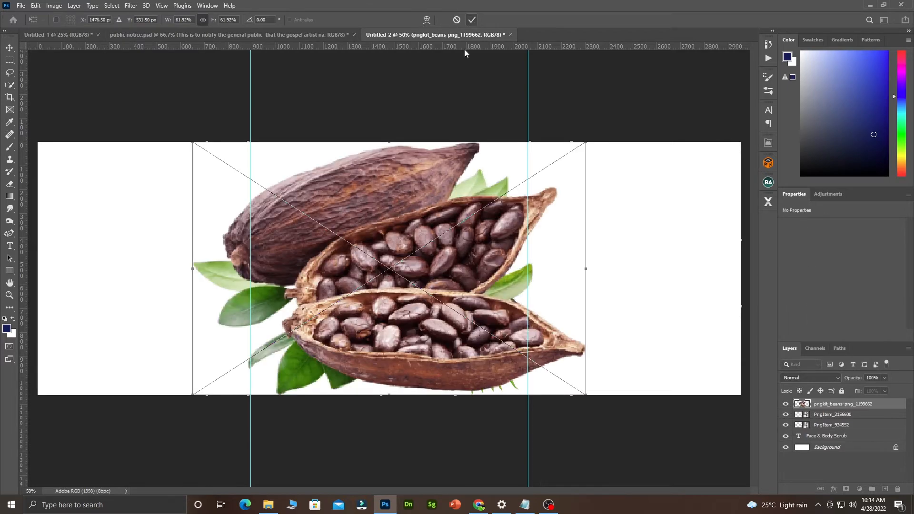
pyautogui.moveTo(585, 141); pyautogui.dragTo(337, 302)
pyautogui.moveTo(279, 324); pyautogui.dragTo(470, 205)
pyautogui.moveTo(384, 184); pyautogui.dragTo(400, 191)
pyautogui.click(472, 20)
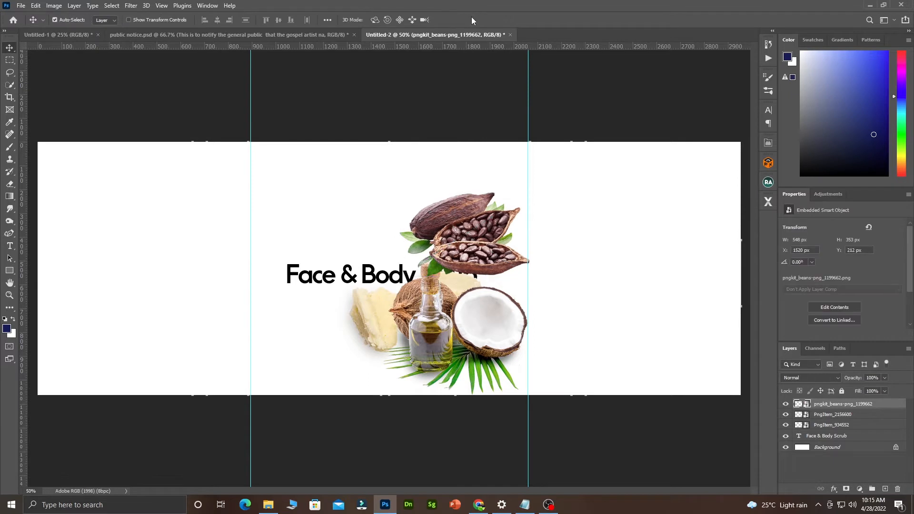
# Group the three ingredient image layers into a group named IMAGES.
pyautogui.keyDown('shift'); pyautogui.click(833, 414); pyautogui.keyUp('shift')
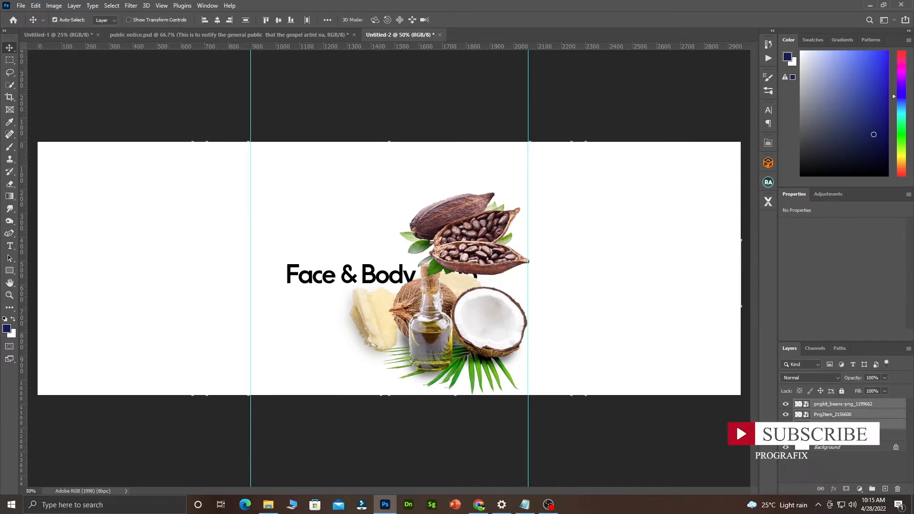
pyautogui.hotkey('ctrl', 'g')
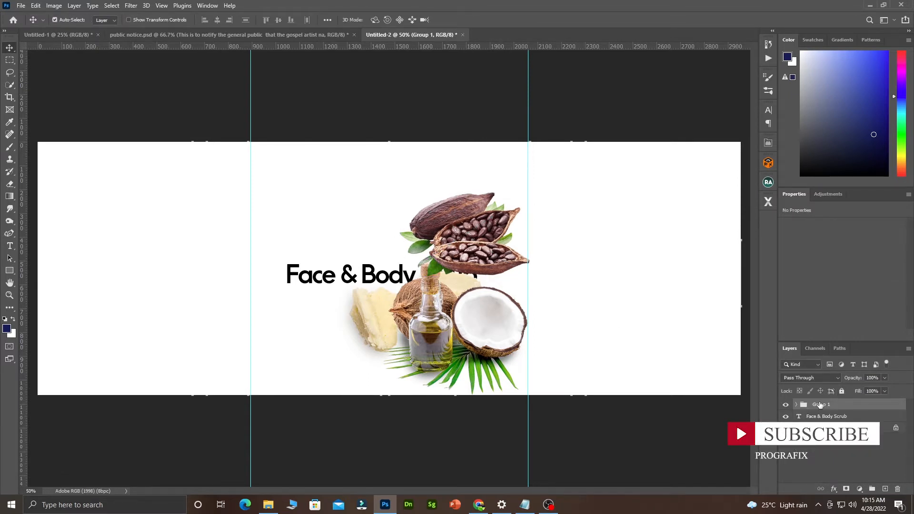
pyautogui.doubleClick(821, 404)
pyautogui.write('IMAGES')
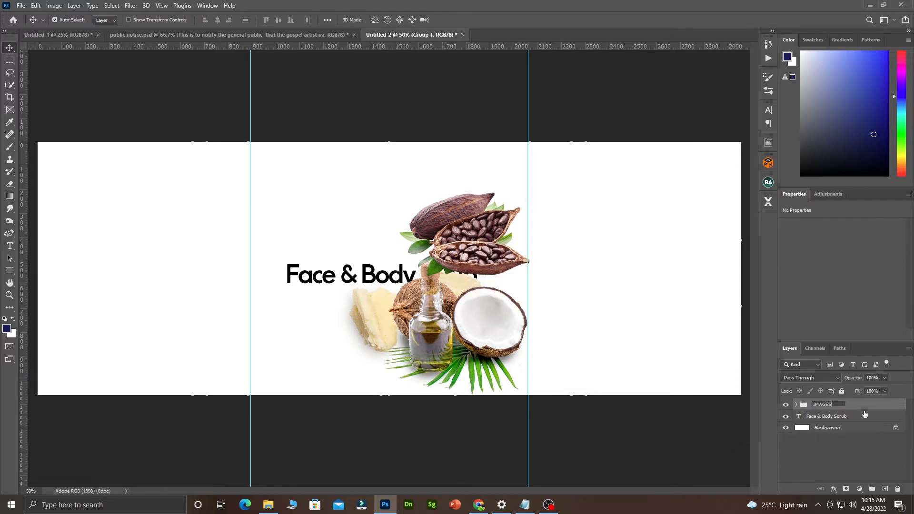
pyautogui.click(782, 407)
# Place IMAGES beneath the heading, move the cocoa pods lower left, then hide and collapse the group.
pyautogui.click(783, 406)
pyautogui.click(783, 406)
pyautogui.click(783, 405)
pyautogui.moveTo(817, 405); pyautogui.dragTo(835, 422)
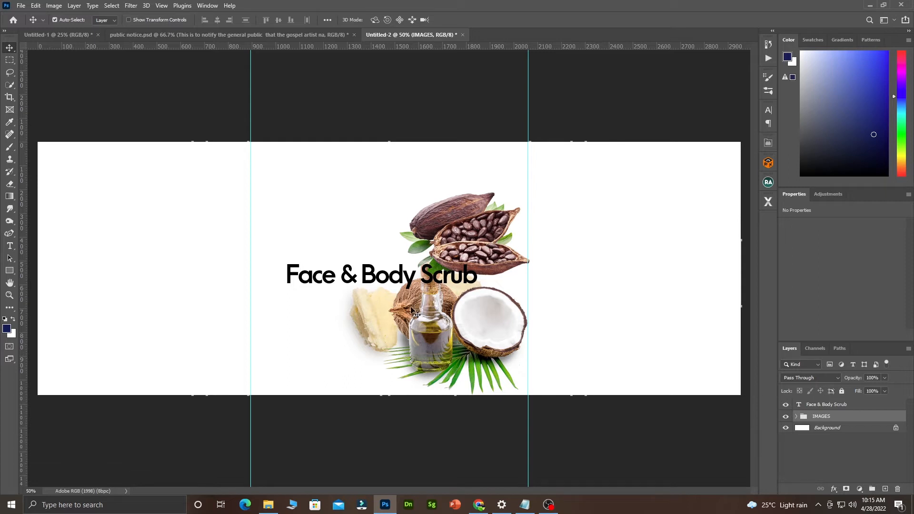
pyautogui.moveTo(461, 240); pyautogui.dragTo(378, 336)
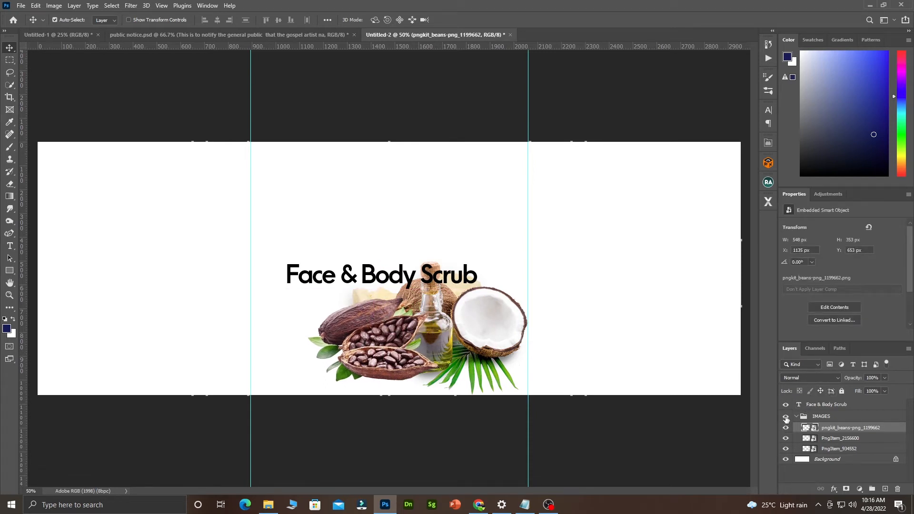
pyautogui.click(786, 417)
pyautogui.click(796, 416)
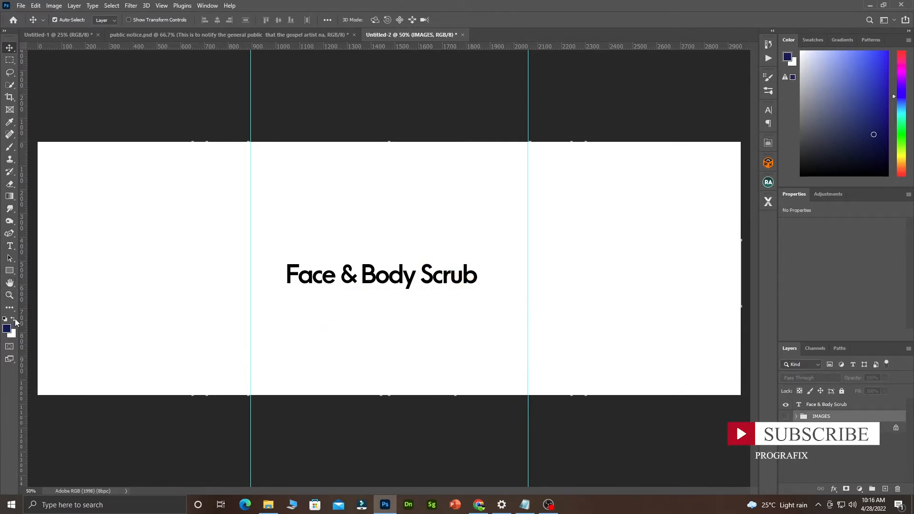
# Draw a 2989 × 232 px bar across the label bottom, reshow IMAGES, and open its fill colour.
pyautogui.click(9, 272)
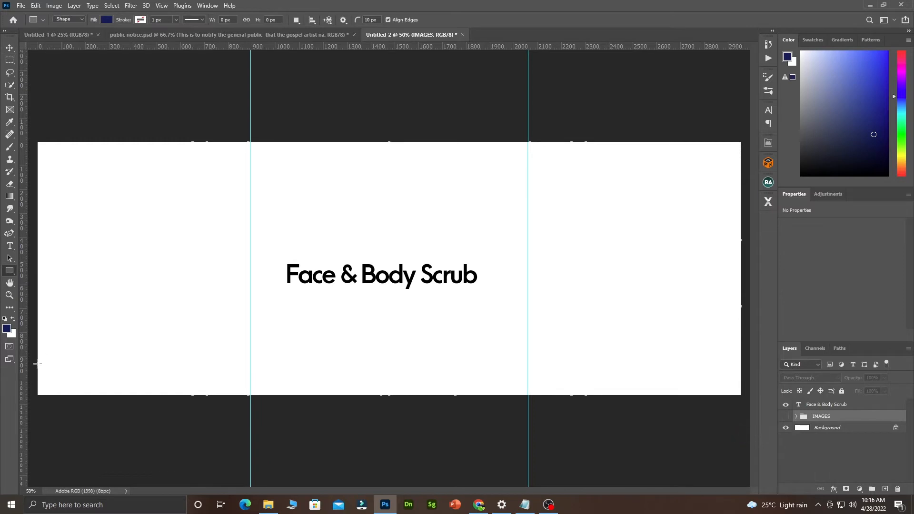
pyautogui.moveTo(37, 369); pyautogui.dragTo(748, 423)
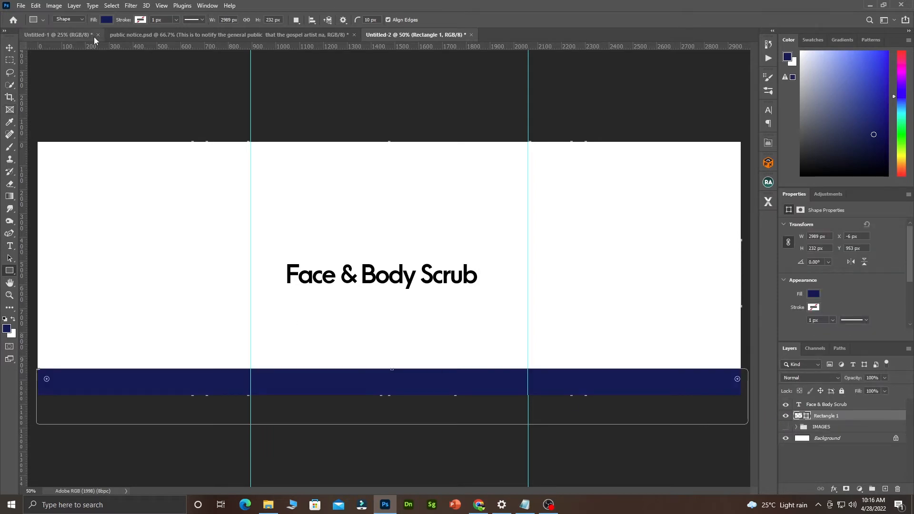
pyautogui.click(786, 426)
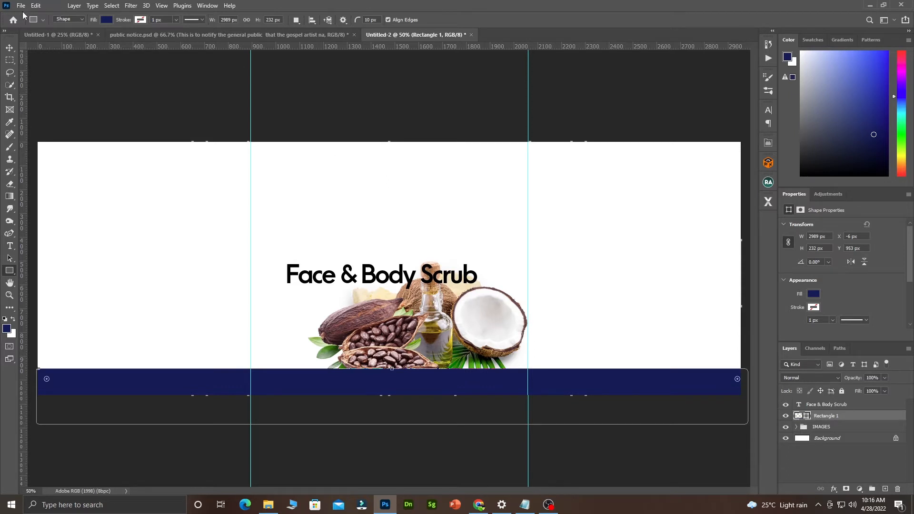
pyautogui.click(105, 20)
pyautogui.click(105, 21)
pyautogui.click(107, 22)
# Try browns, tans and greens sampled from the product images as the bottom bar's fill.
pyautogui.doubleClick(809, 417)
pyautogui.click(435, 337)
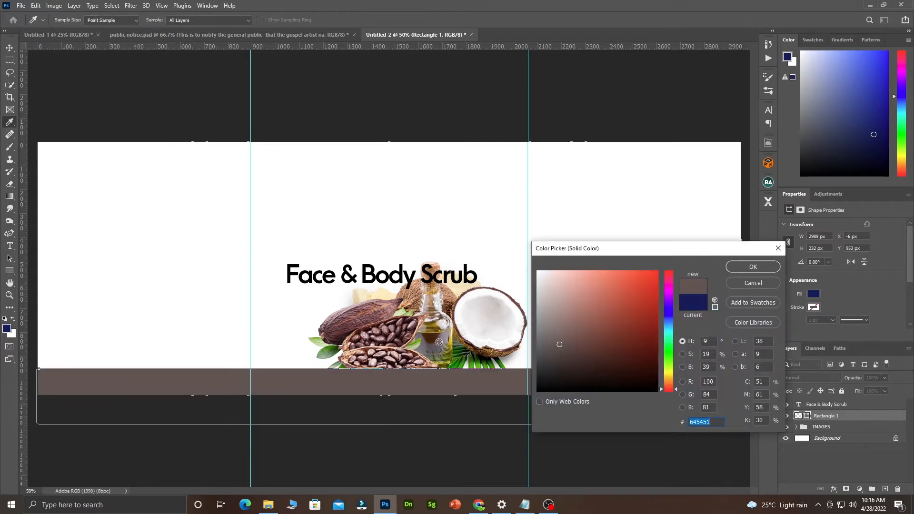
pyautogui.click(416, 303)
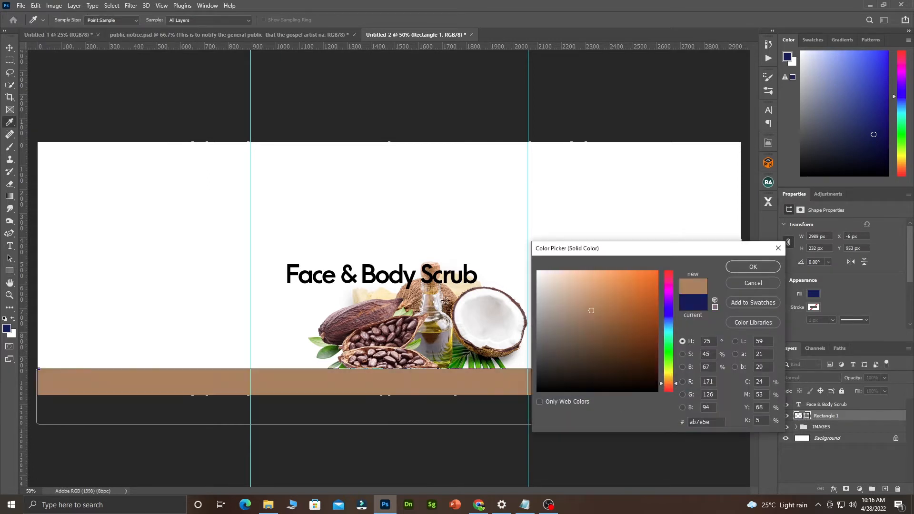
pyautogui.click(381, 317)
pyautogui.click(408, 339)
pyautogui.click(411, 341)
pyautogui.click(432, 347)
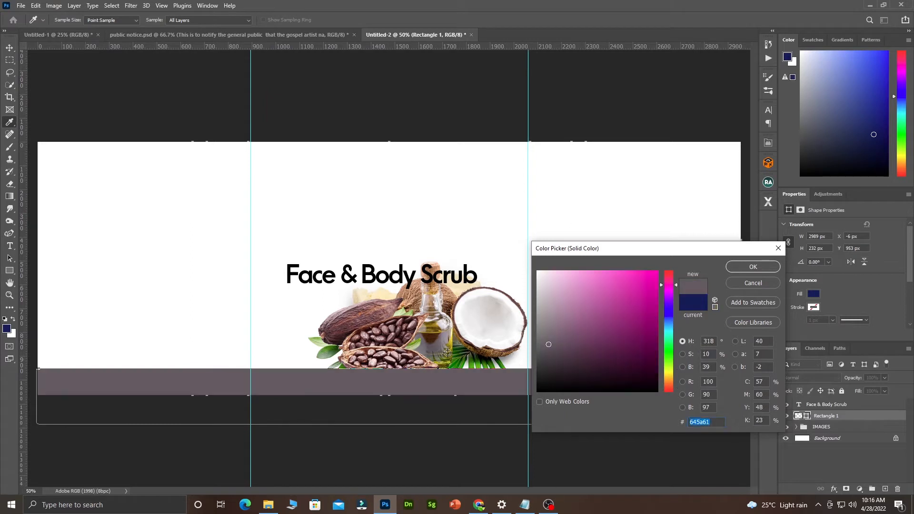
pyautogui.click(458, 355)
pyautogui.click(459, 353)
pyautogui.click(442, 349)
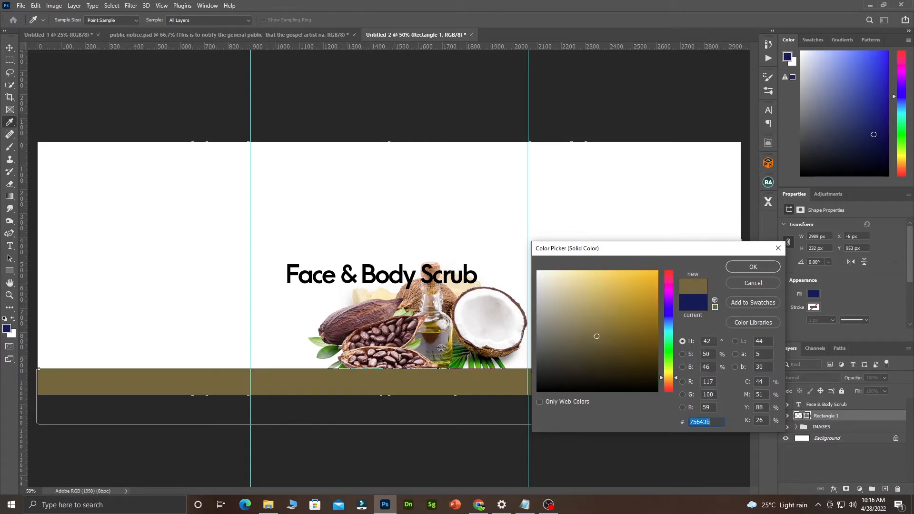
pyautogui.click(426, 348)
pyautogui.click(397, 356)
pyautogui.click(393, 355)
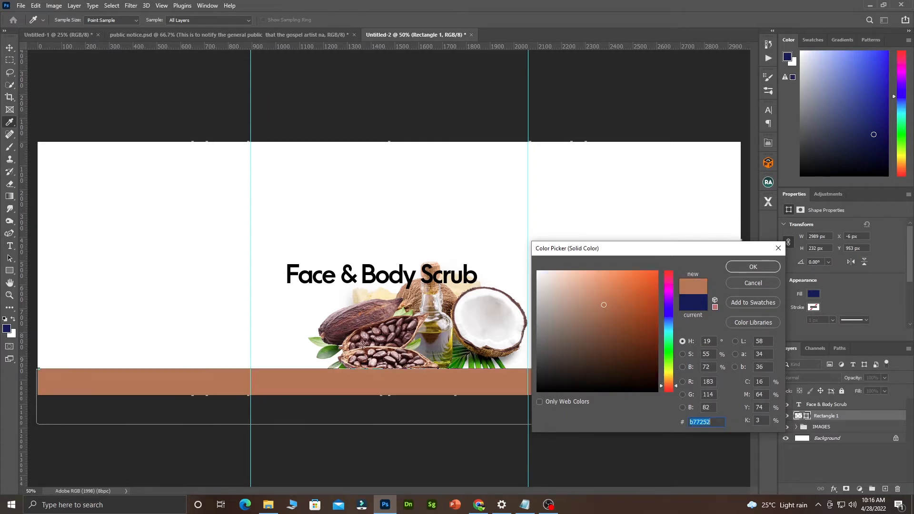
pyautogui.click(392, 332)
pyautogui.click(392, 332)
pyautogui.click(370, 325)
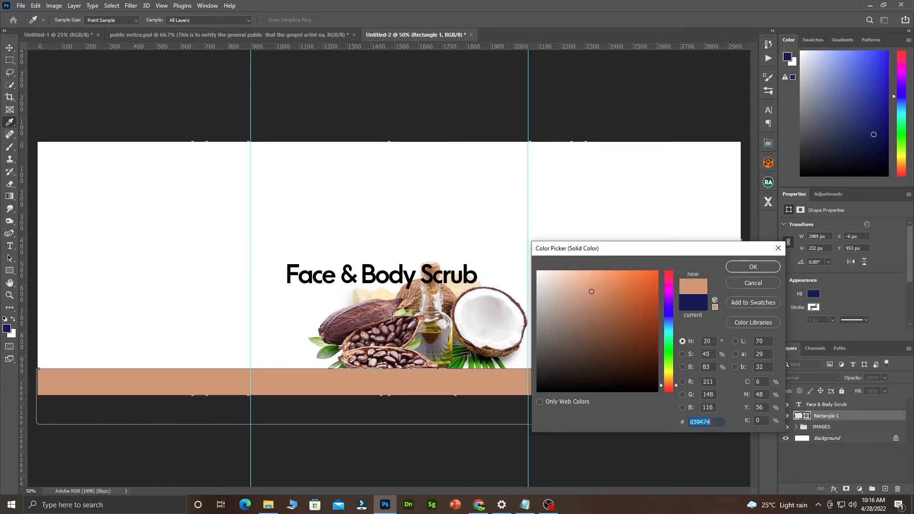
pyautogui.click(393, 316)
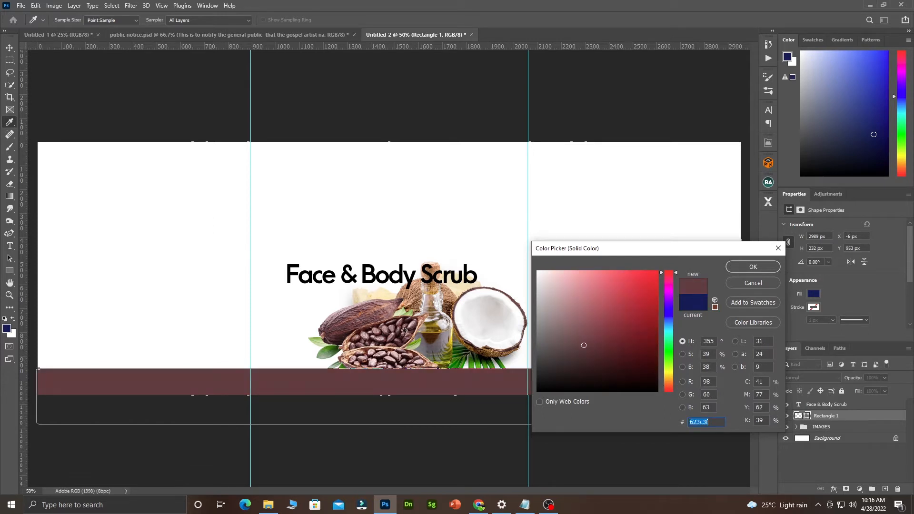
pyautogui.click(395, 342)
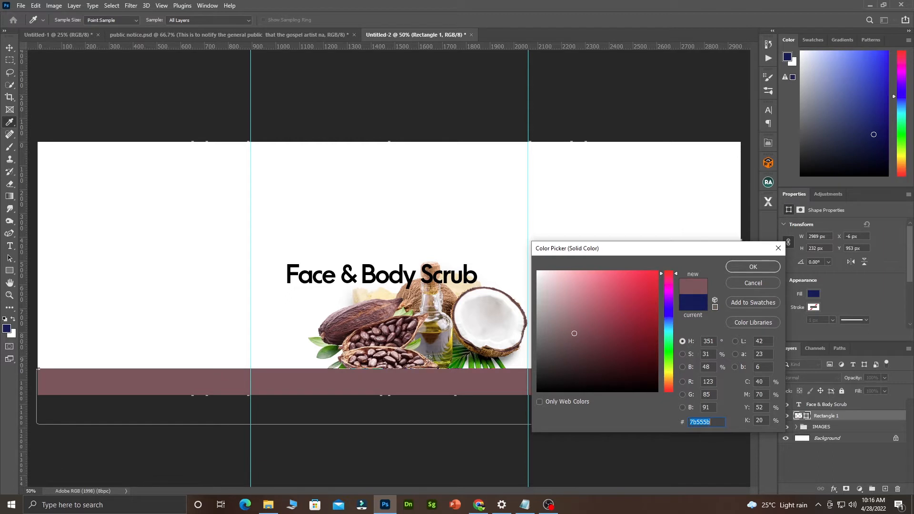
pyautogui.click(429, 360)
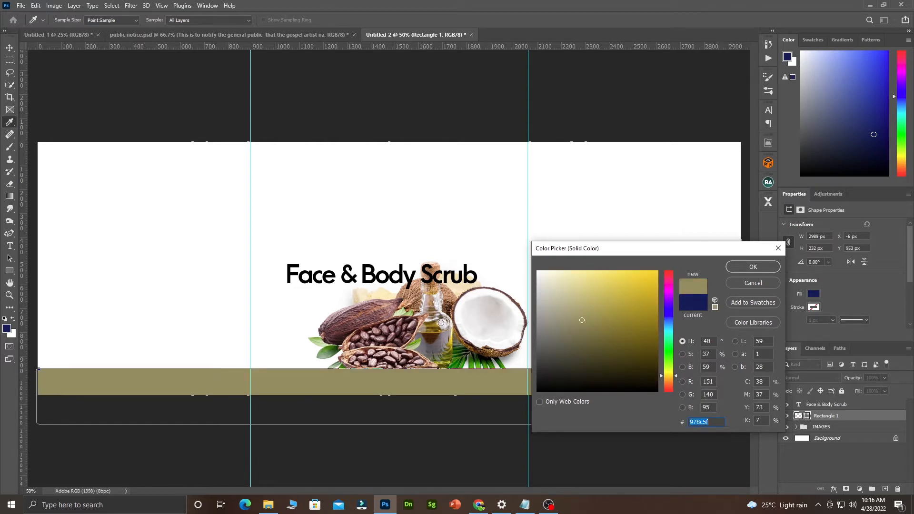
pyautogui.click(439, 332)
pyautogui.click(451, 348)
pyautogui.click(457, 350)
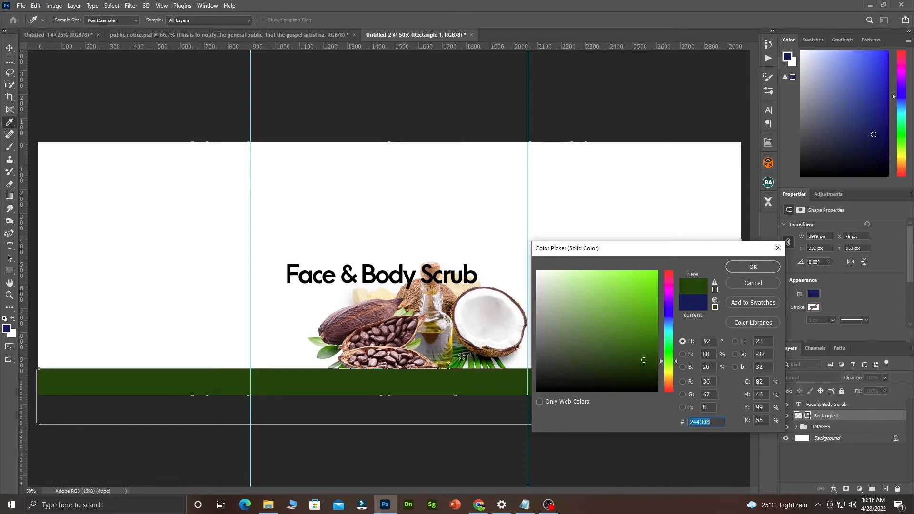
pyautogui.click(460, 354)
pyautogui.click(472, 359)
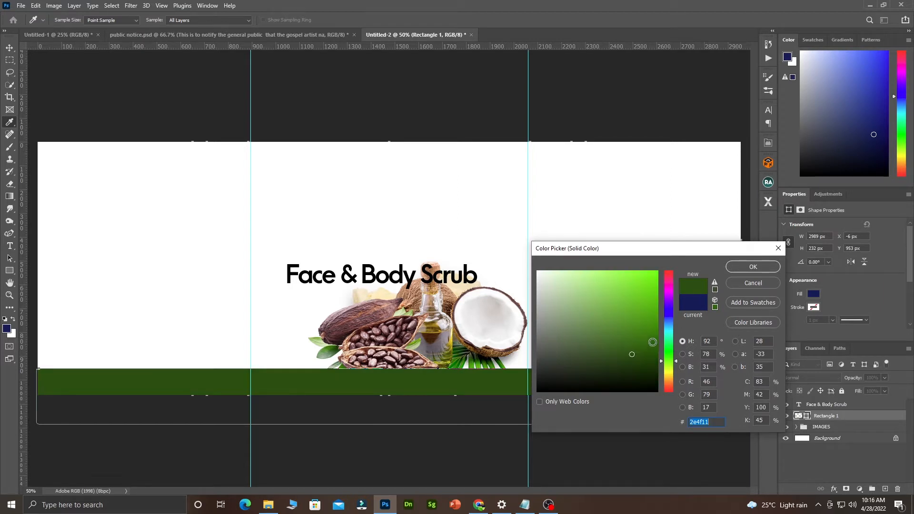
pyautogui.click(651, 299)
pyautogui.moveTo(650, 300)
pyautogui.mouseDown()
pyautogui.moveTo(651, 286)
pyautogui.moveTo(581, 274)
pyautogui.mouseUp()
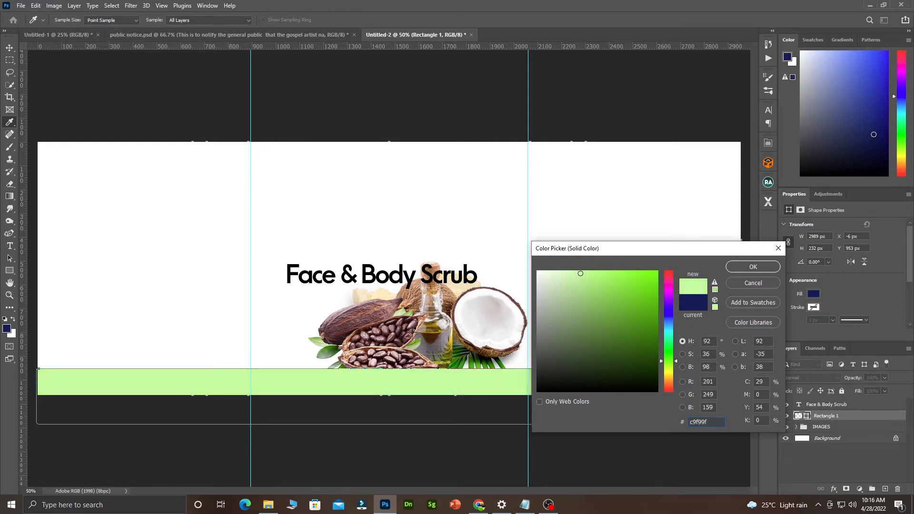
# Fill the bar with a dark maroon from the cocoa beans and move it down to Y 1006 px.
pyautogui.click(390, 351)
pyautogui.click(399, 345)
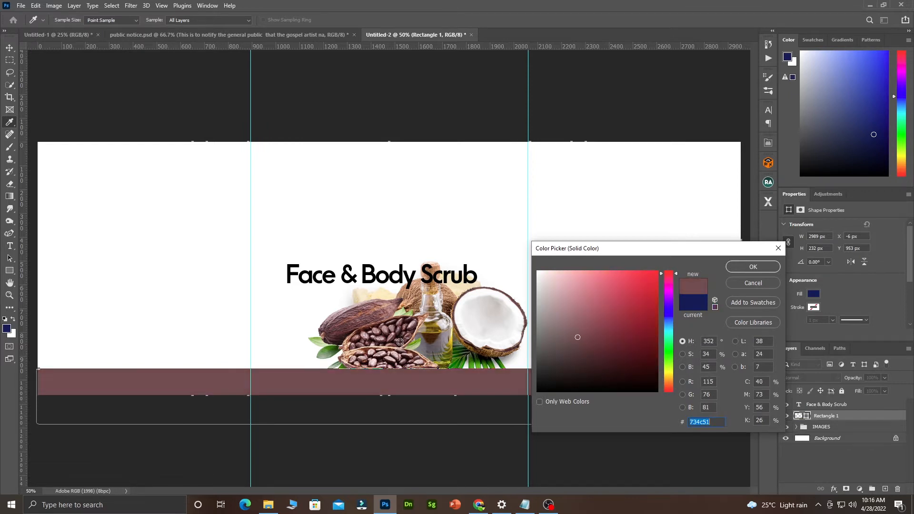
pyautogui.click(396, 333)
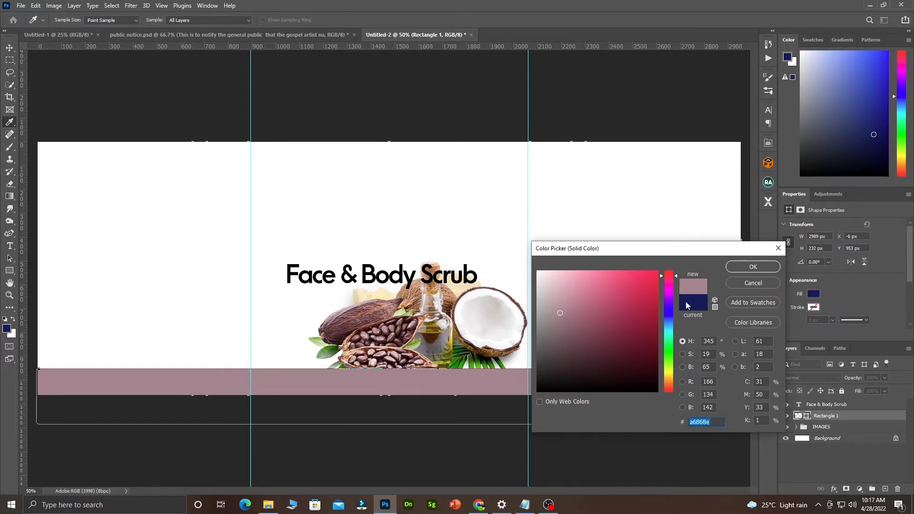
pyautogui.click(396, 346)
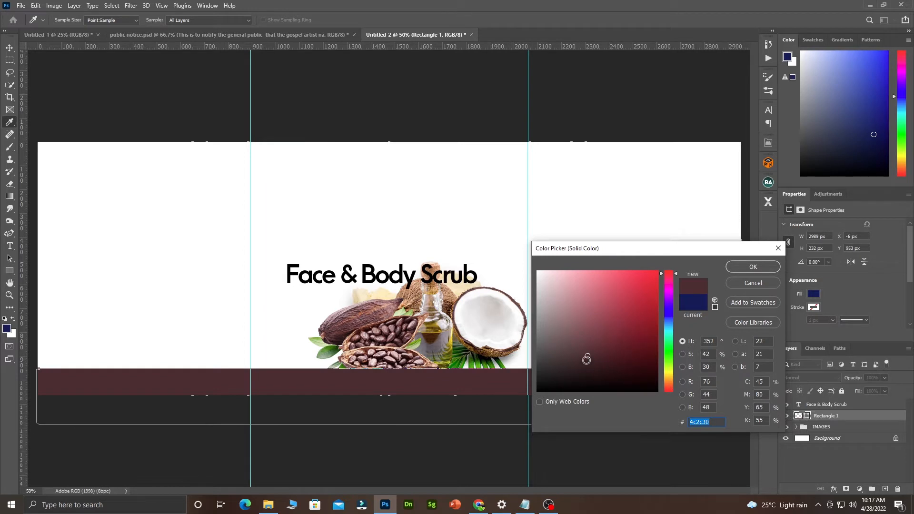
pyautogui.click(587, 358)
pyautogui.moveTo(588, 359); pyautogui.dragTo(588, 358)
pyautogui.click(584, 357)
pyautogui.click(753, 267)
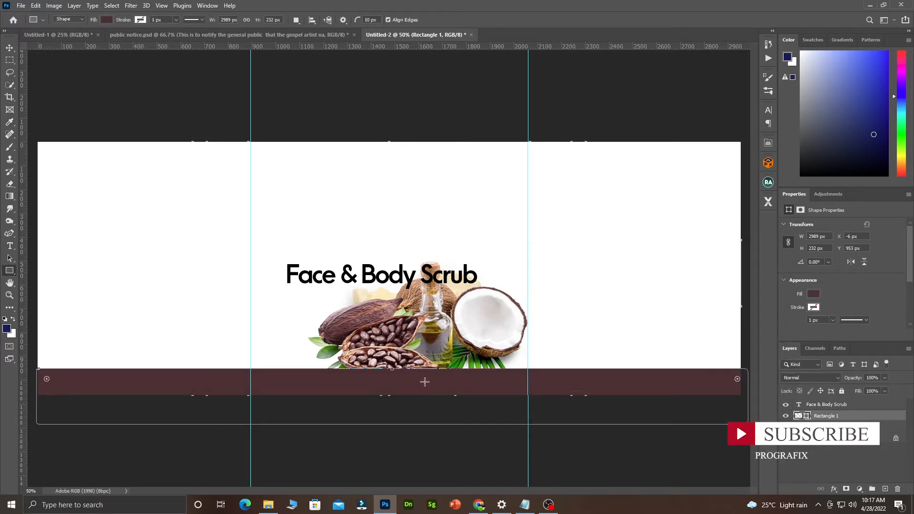
pyautogui.press('v')
pyautogui.moveTo(438, 381); pyautogui.dragTo(439, 395)
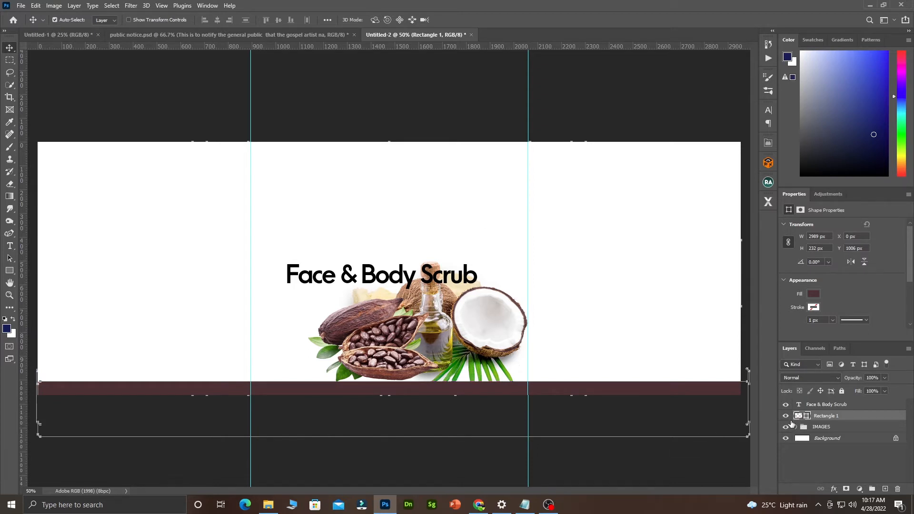
pyautogui.click(481, 507)
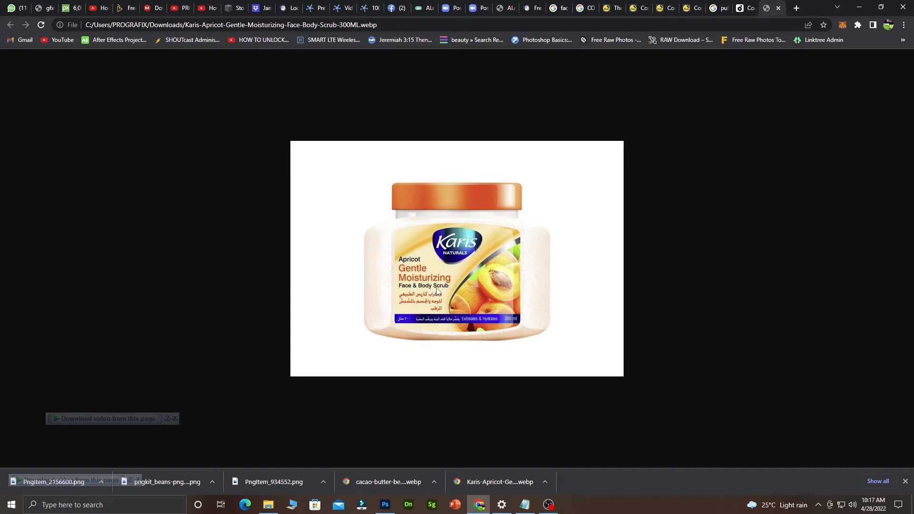
pyautogui.click(479, 505)
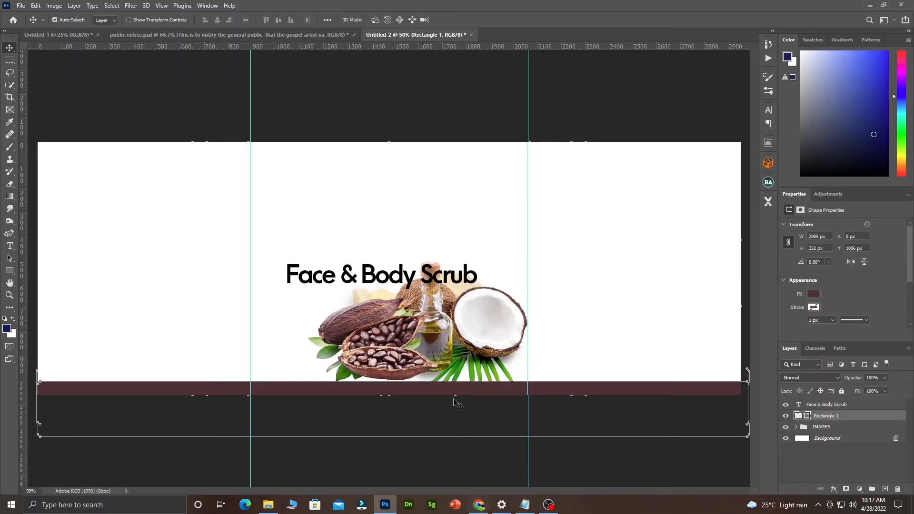
# Reduce the Face & Body Scrub heading's font size to 14 pt.
pyautogui.doubleClick(376, 282)
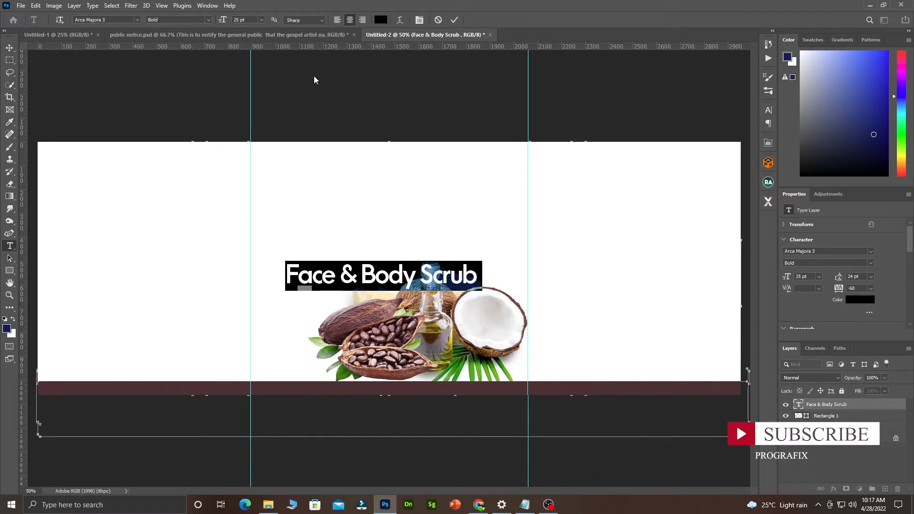
pyautogui.moveTo(222, 19); pyautogui.dragTo(217, 24)
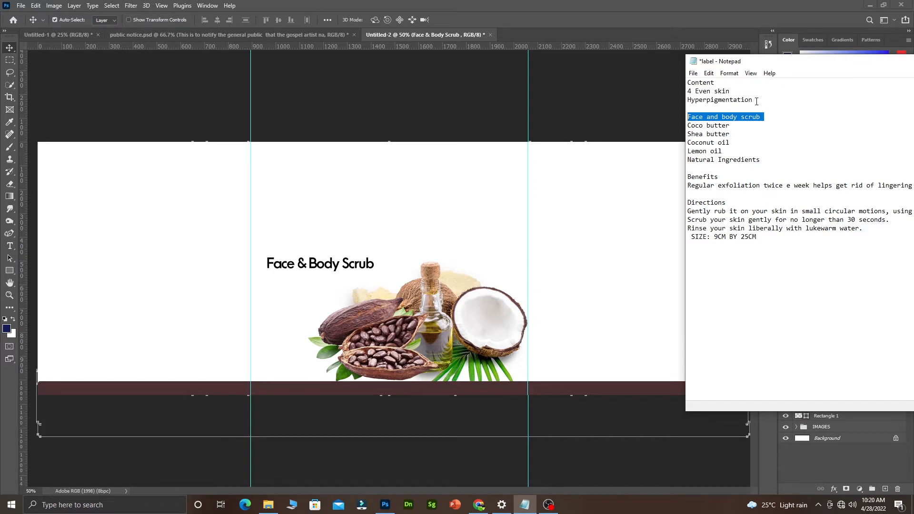
# Copy the '4 Even skin' and 'Hyperpigmentation' lines from the notes, then go back to the label.
pyautogui.moveTo(756, 101); pyautogui.dragTo(687, 92)
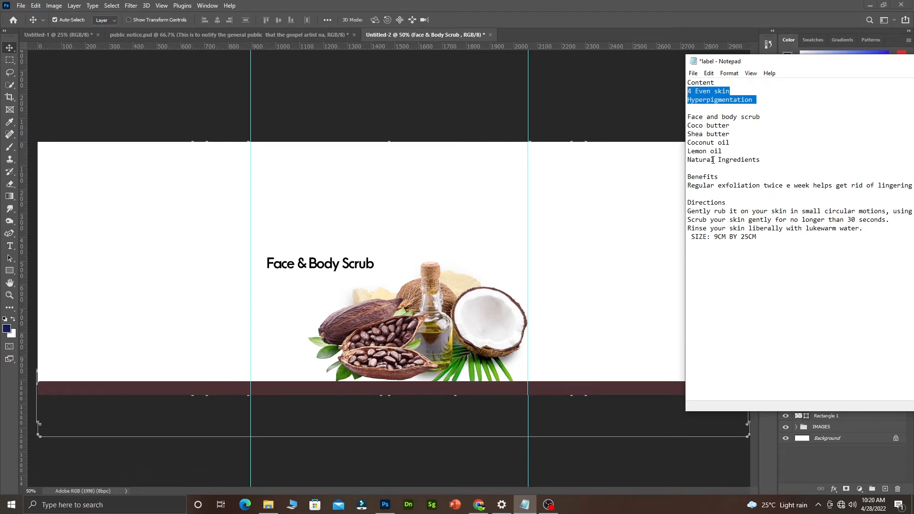
pyautogui.rightClick(709, 100)
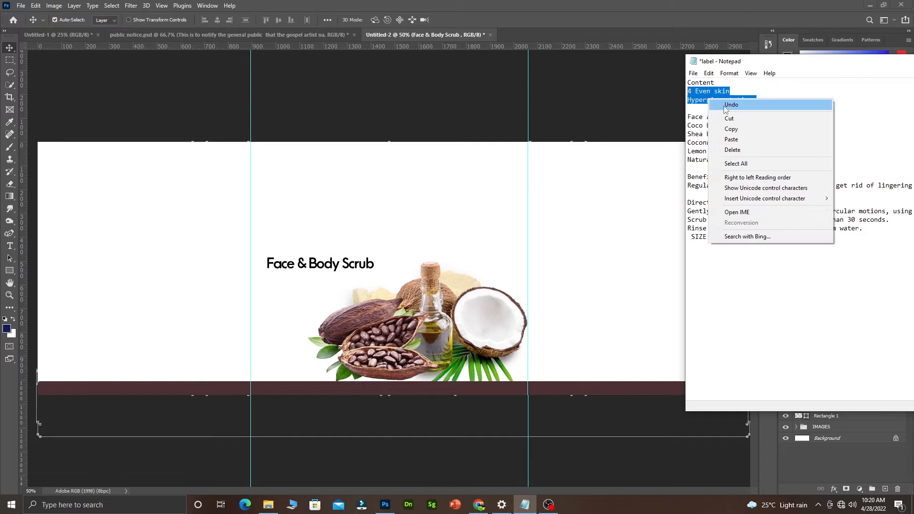
pyautogui.click(736, 127)
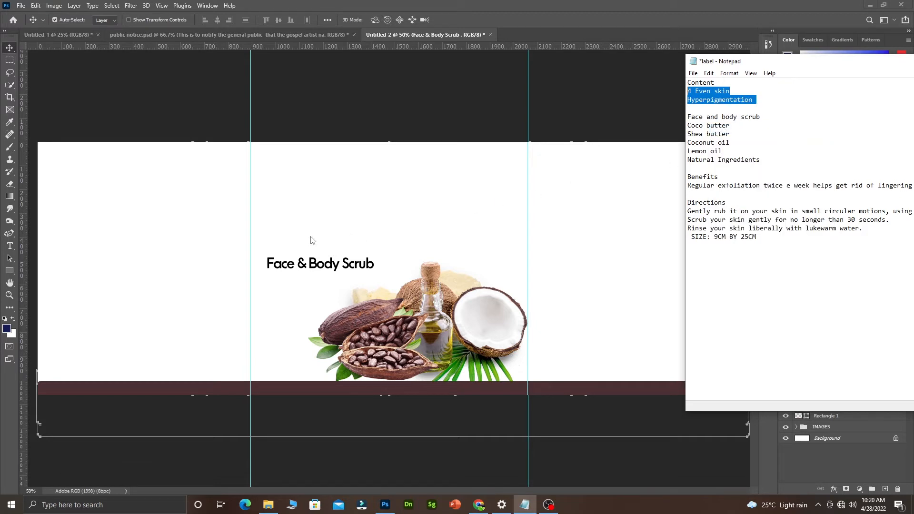
pyautogui.click(305, 265)
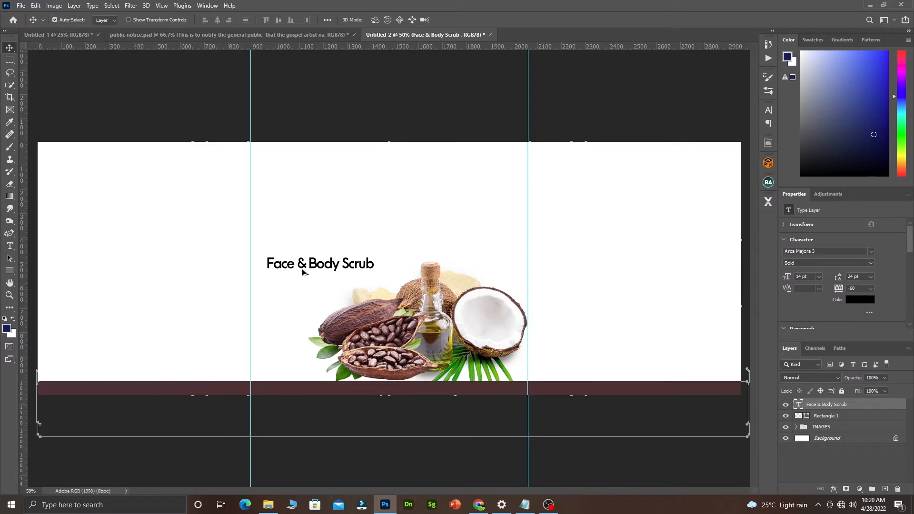
# Paste the copied heading words into a duplicated text layer and place it above the title.
pyautogui.moveTo(303, 273); pyautogui.dragTo(311, 236)
pyautogui.press('t')
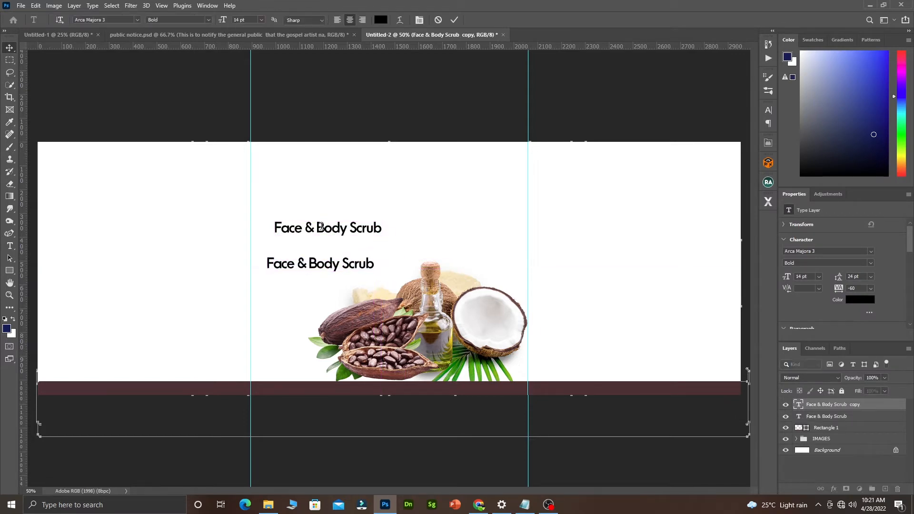
pyautogui.doubleClick(321, 227)
pyautogui.hotkey('ctrl', 'v')
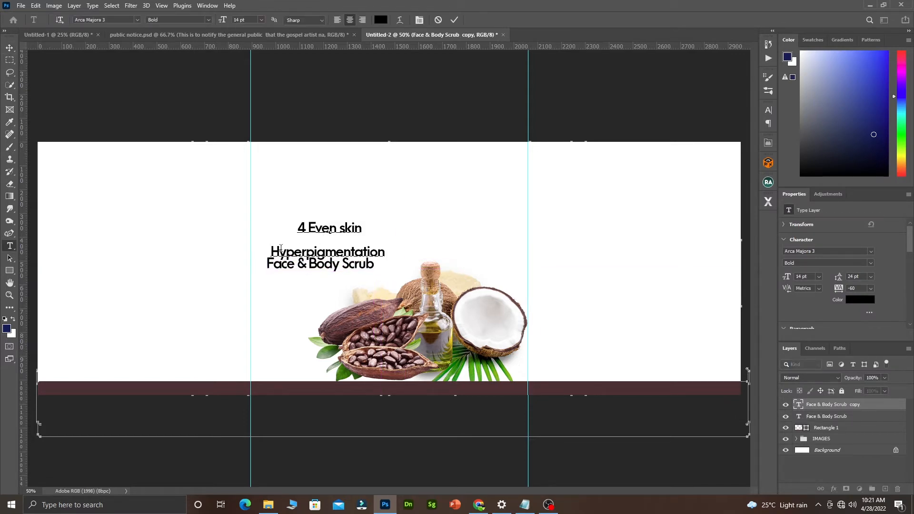
pyautogui.press('BackSpace')
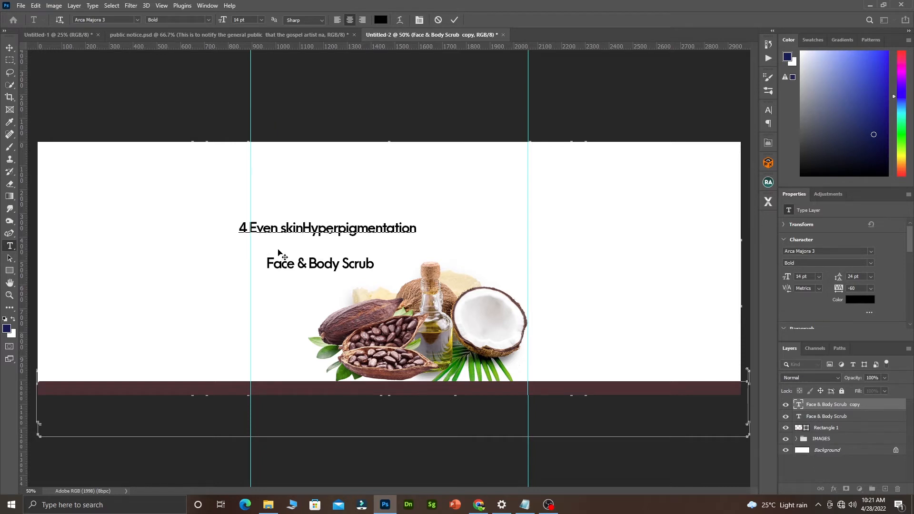
pyautogui.moveTo(342, 272); pyautogui.dragTo(418, 247)
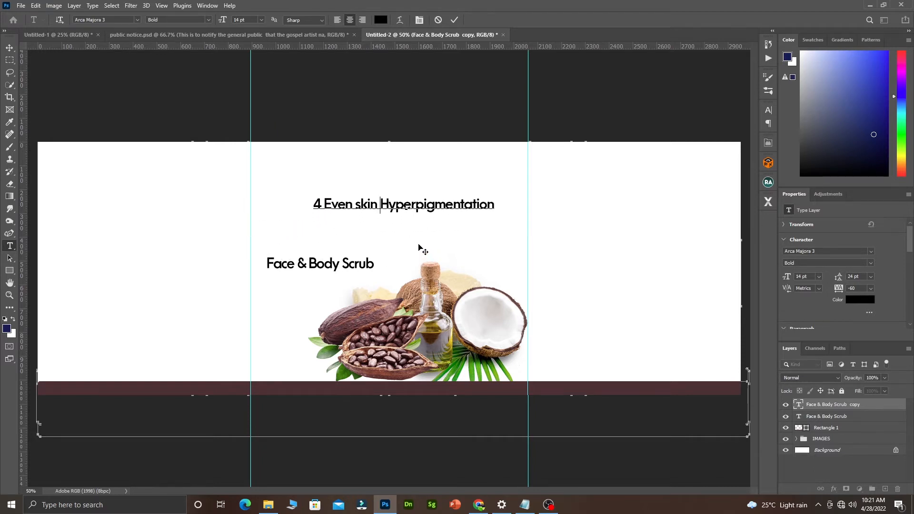
pyautogui.click(455, 20)
pyautogui.press('v')
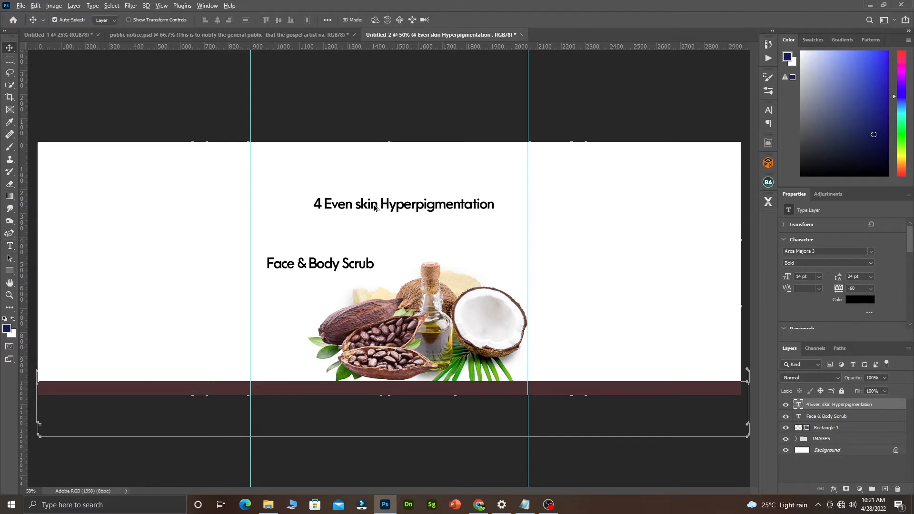
# Duplicate that line and trim the copy to just 'Hyperpigmentation'.
pyautogui.moveTo(381, 206); pyautogui.dragTo(374, 229)
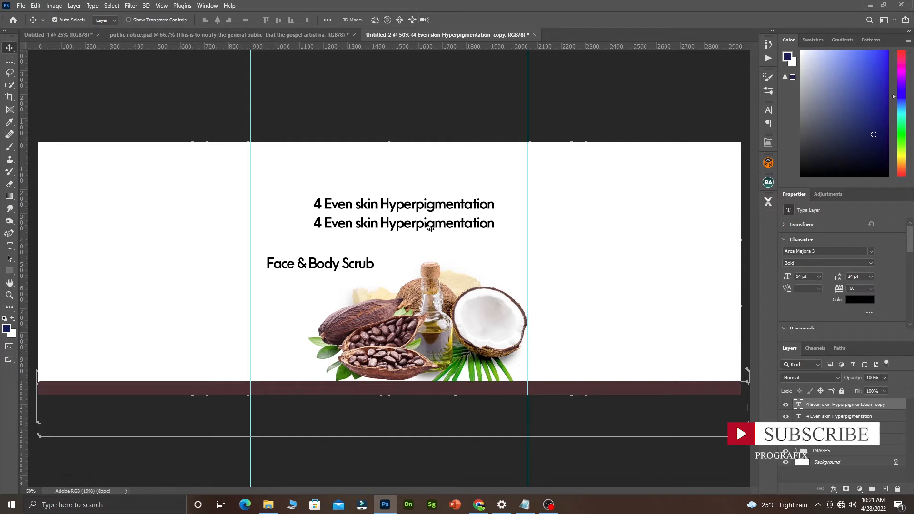
pyautogui.doubleClick(373, 229)
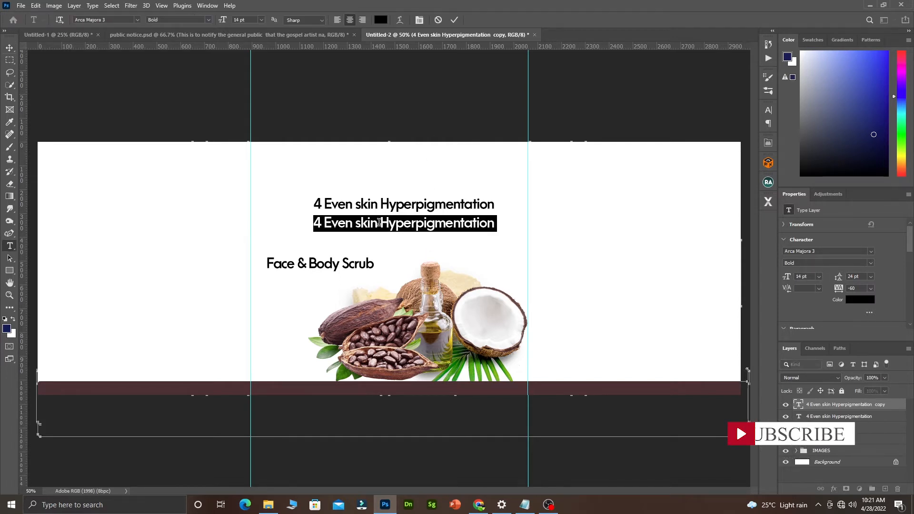
pyautogui.moveTo(379, 225); pyautogui.dragTo(292, 213)
pyautogui.press('BackSpace')
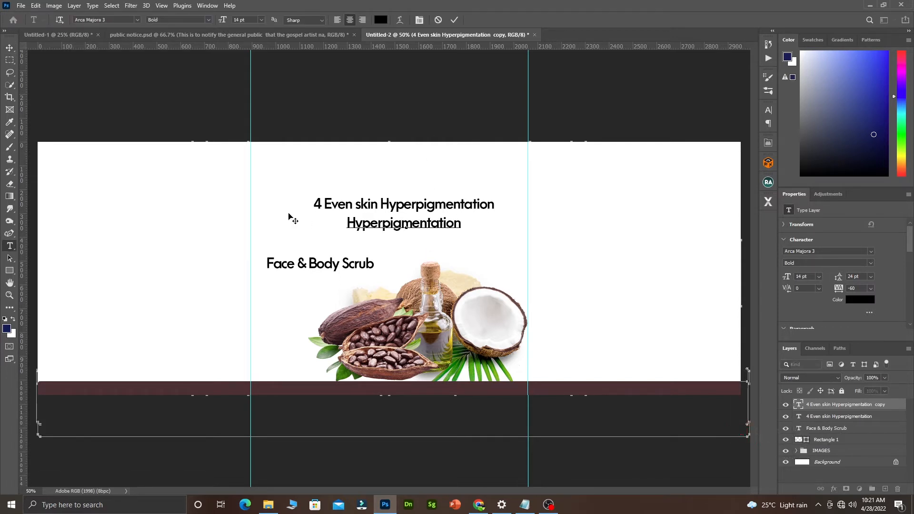
pyautogui.click(454, 20)
pyautogui.press('v')
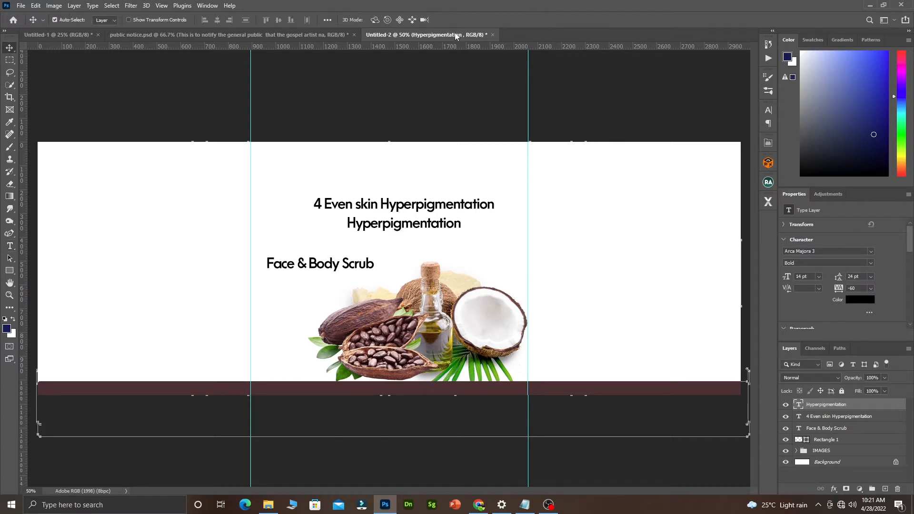
# Trim the original line to '4 Even Skin' with a capital S.
pyautogui.click(355, 206)
pyautogui.doubleClick(381, 205)
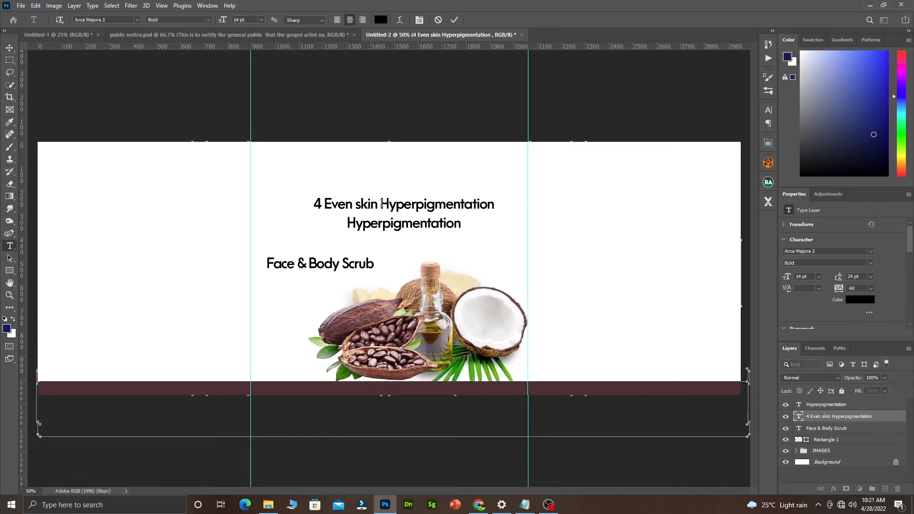
pyautogui.click(382, 204)
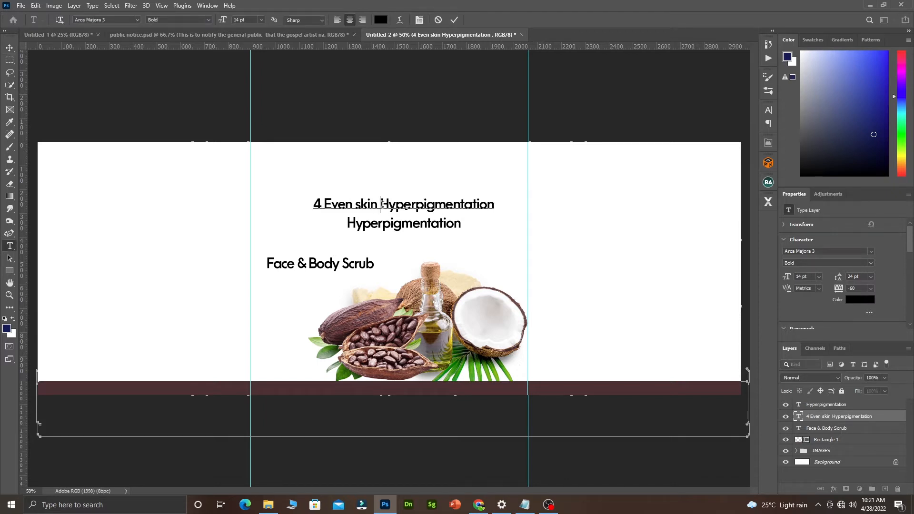
pyautogui.moveTo(382, 204); pyautogui.dragTo(519, 209)
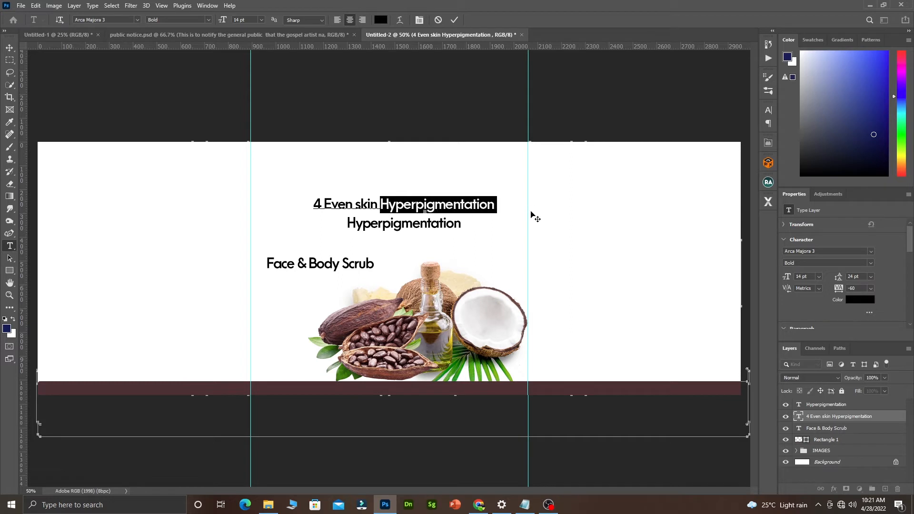
pyautogui.press('BackSpace')
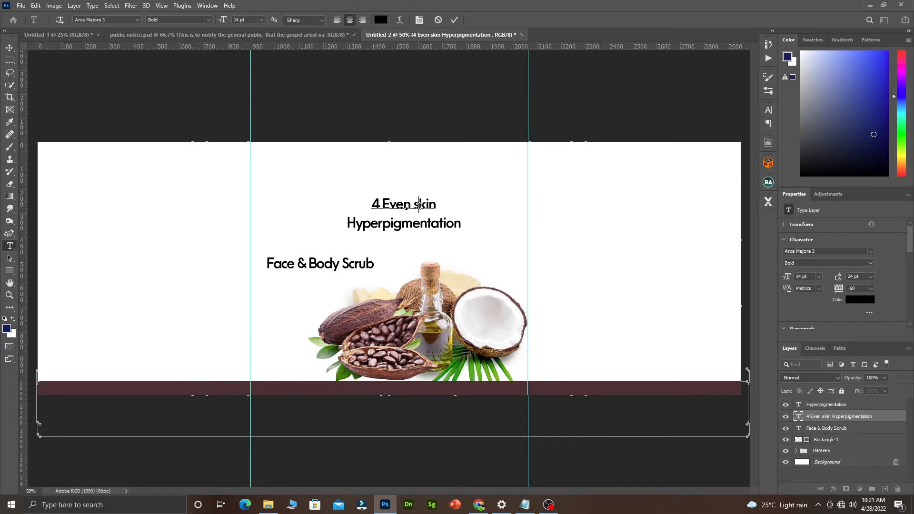
pyautogui.press('BackSpace')
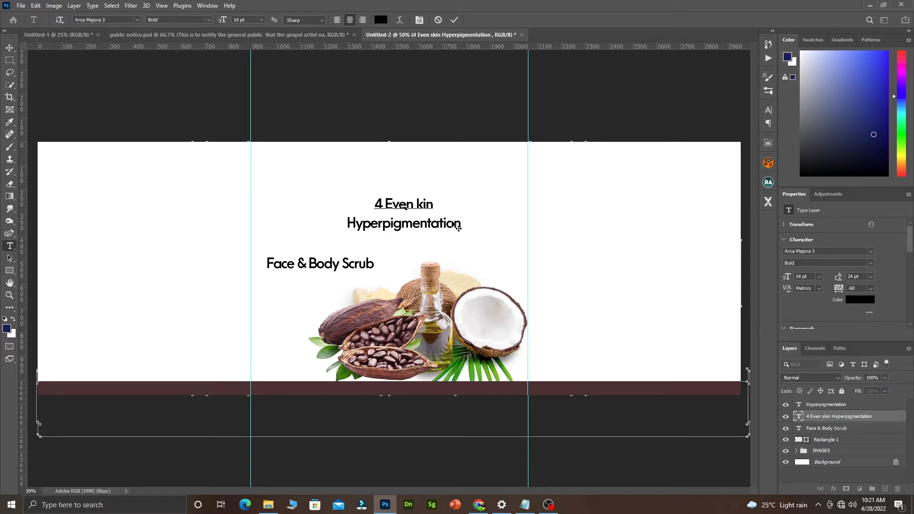
pyautogui.write('s')
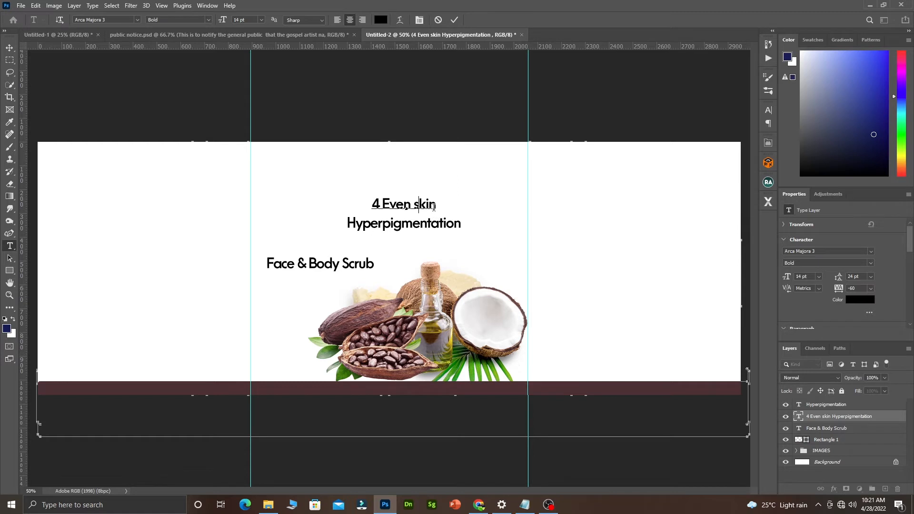
pyautogui.press('BackSpace')
pyautogui.write('S')
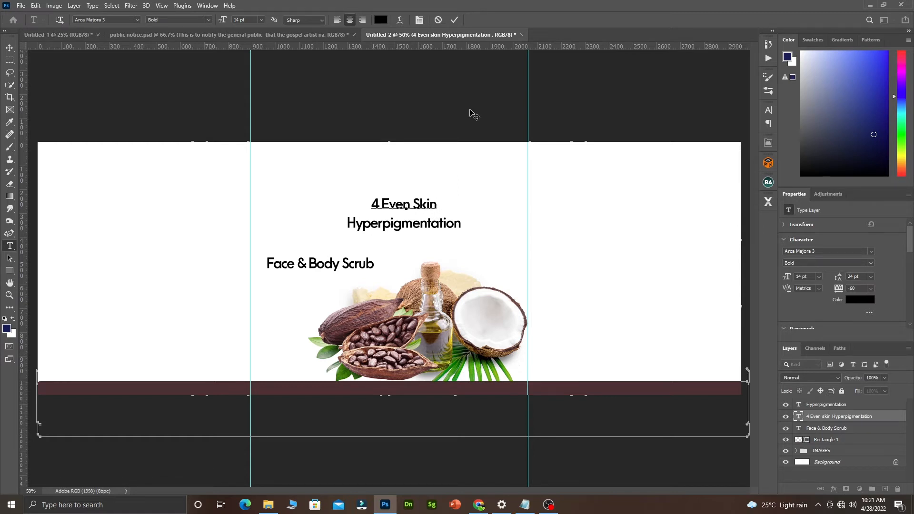
pyautogui.click(455, 22)
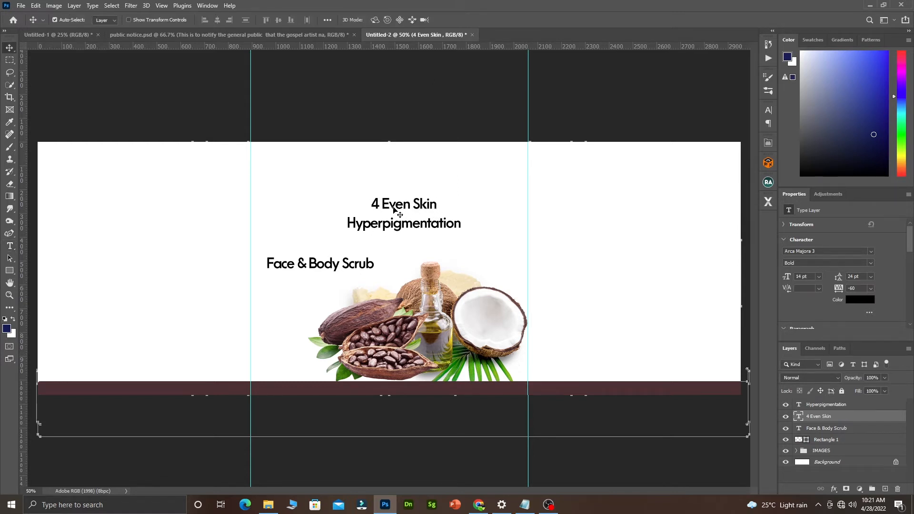
# Make a standalone '4' text layer from a copy of '4 Even Skin'.
pyautogui.moveTo(393, 208); pyautogui.dragTo(468, 192)
pyautogui.doubleClick(383, 182)
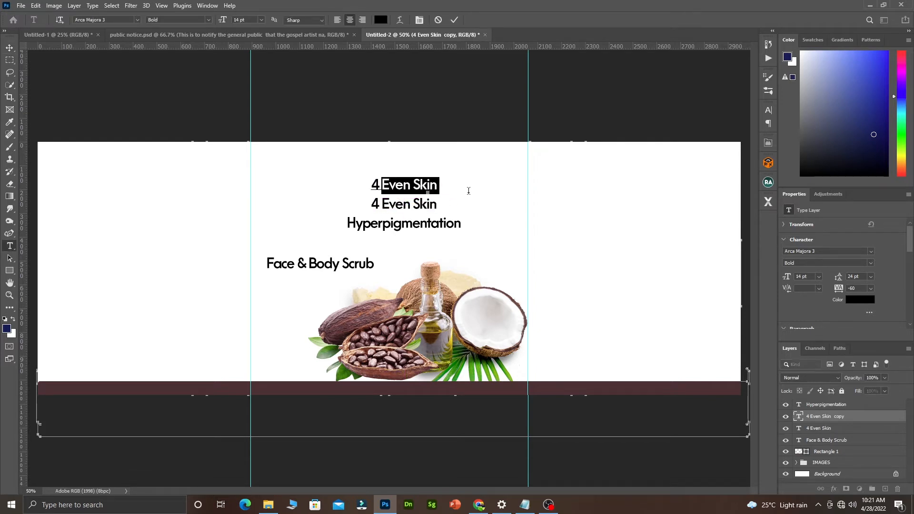
pyautogui.press('BackSpace')
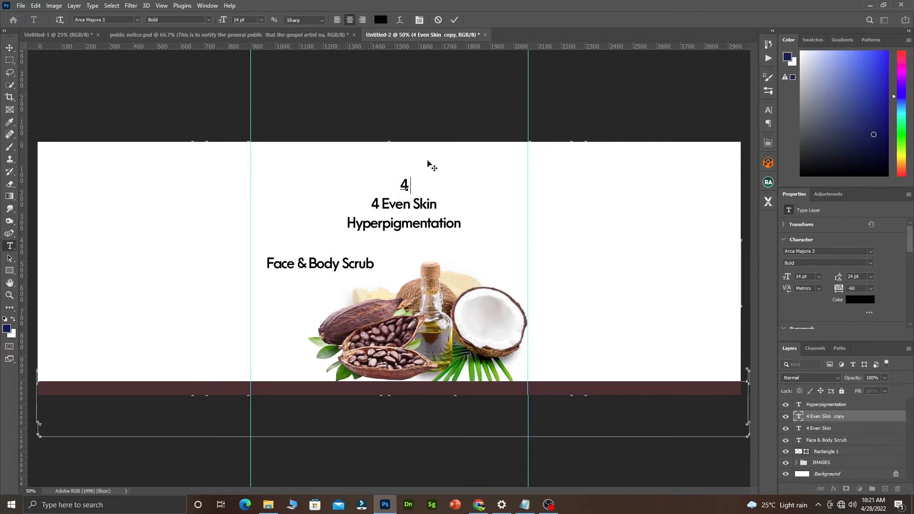
pyautogui.click(455, 20)
pyautogui.press('v')
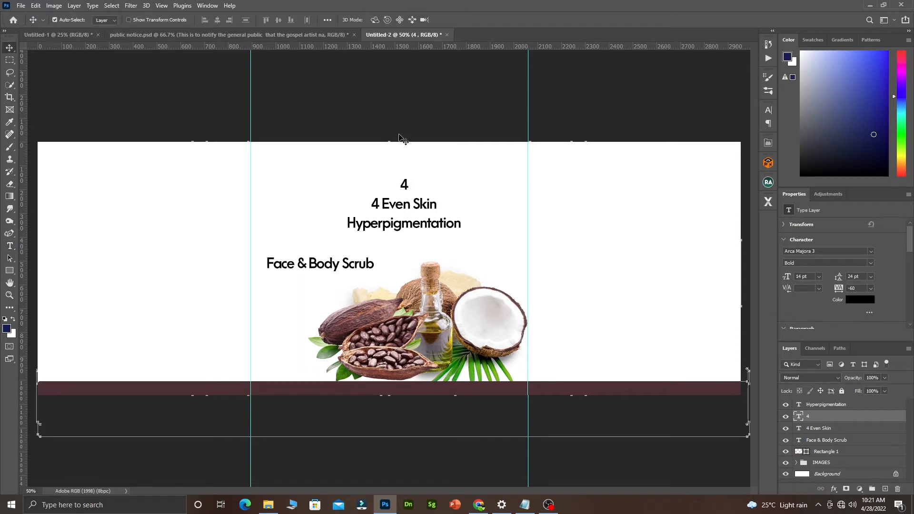
pyautogui.moveTo(324, 268)
pyautogui.mouseDown()
pyautogui.moveTo(339, 273)
pyautogui.moveTo(332, 273)
pyautogui.mouseUp()
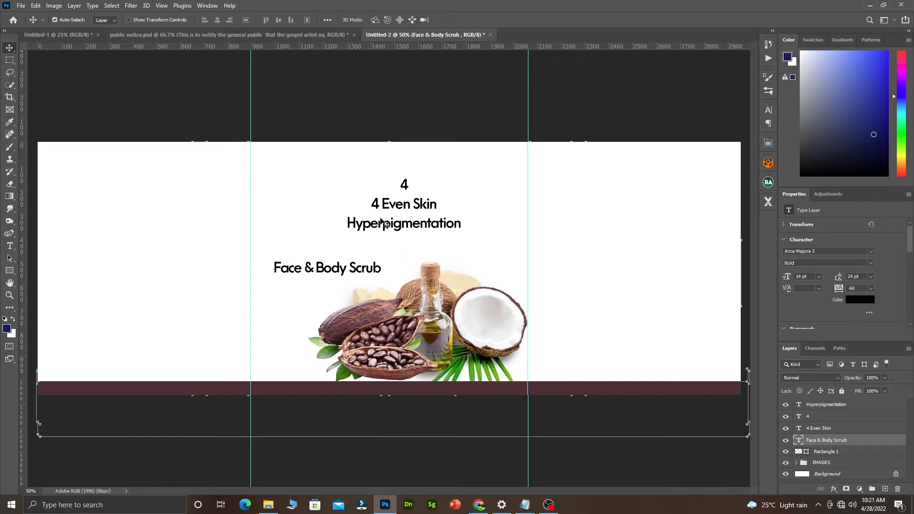
# Remove the 4 from the original line and centre 'Even Skin' above Hyperpigmentation.
pyautogui.moveTo(387, 206); pyautogui.dragTo(262, 213)
pyautogui.doubleClick(304, 213)
pyautogui.click(300, 212)
pyautogui.press('BackSpace')
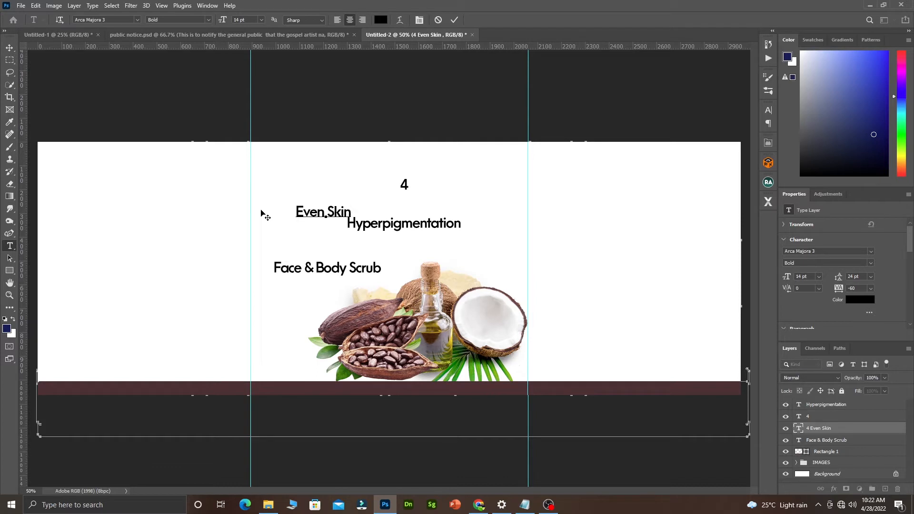
pyautogui.click(455, 20)
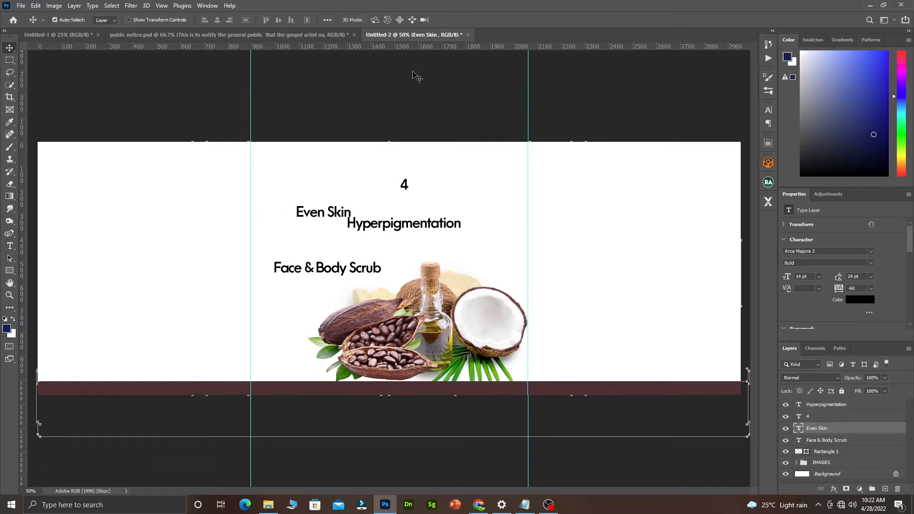
pyautogui.moveTo(329, 218); pyautogui.dragTo(432, 219)
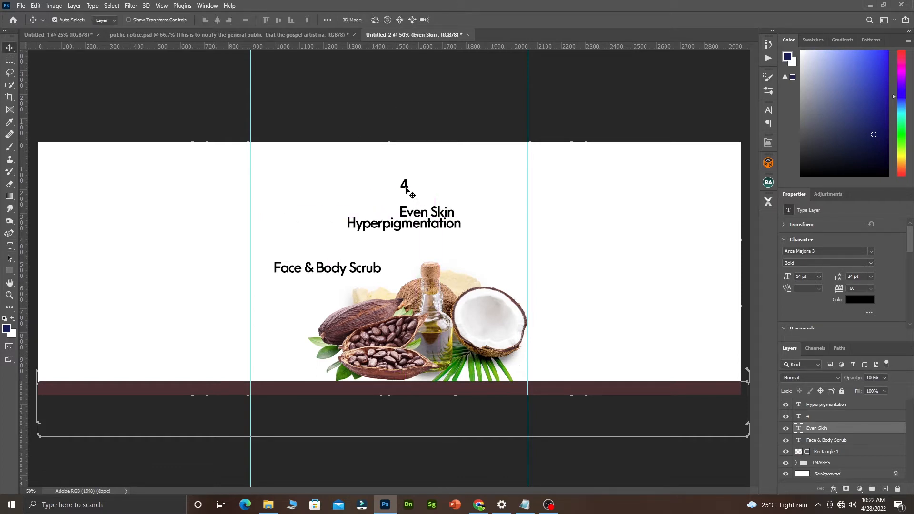
# Enlarge the standalone 4 to 68 pt and place it left of the heading.
pyautogui.doubleClick(405, 185)
pyautogui.doubleClick(405, 185)
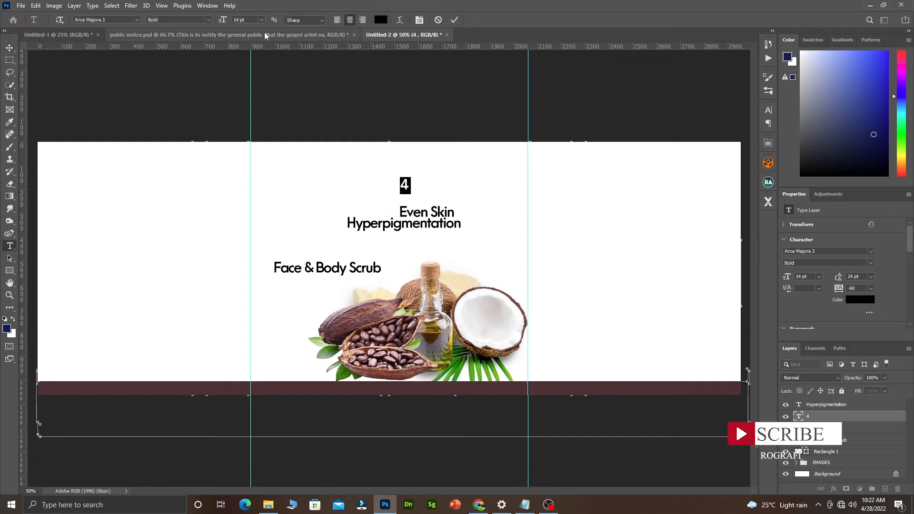
pyautogui.moveTo(222, 20); pyautogui.dragTo(247, 28)
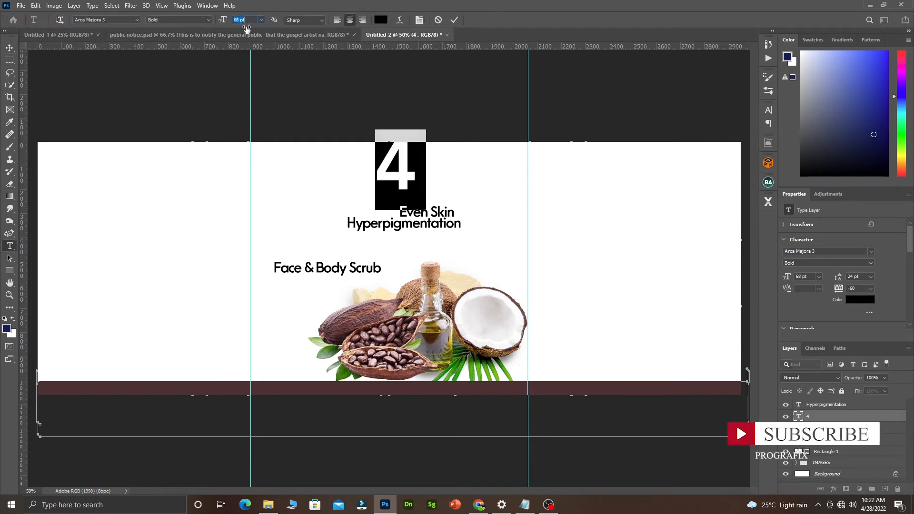
pyautogui.click(406, 181)
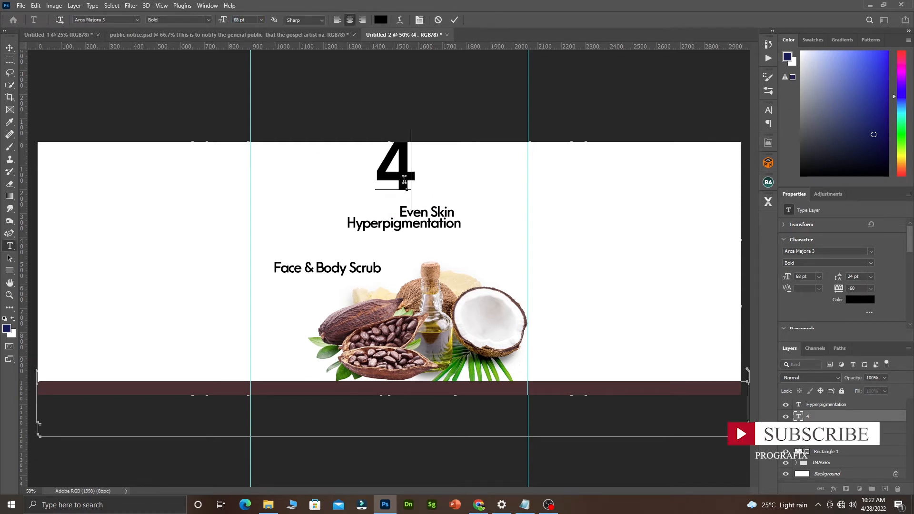
pyautogui.click(454, 21)
pyautogui.press('v')
pyautogui.moveTo(408, 177); pyautogui.dragTo(314, 236)
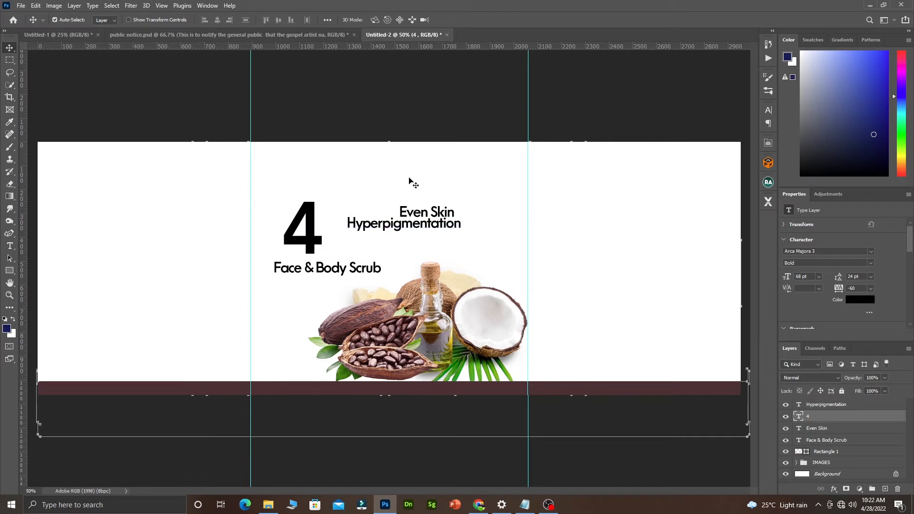
pyautogui.click(391, 164)
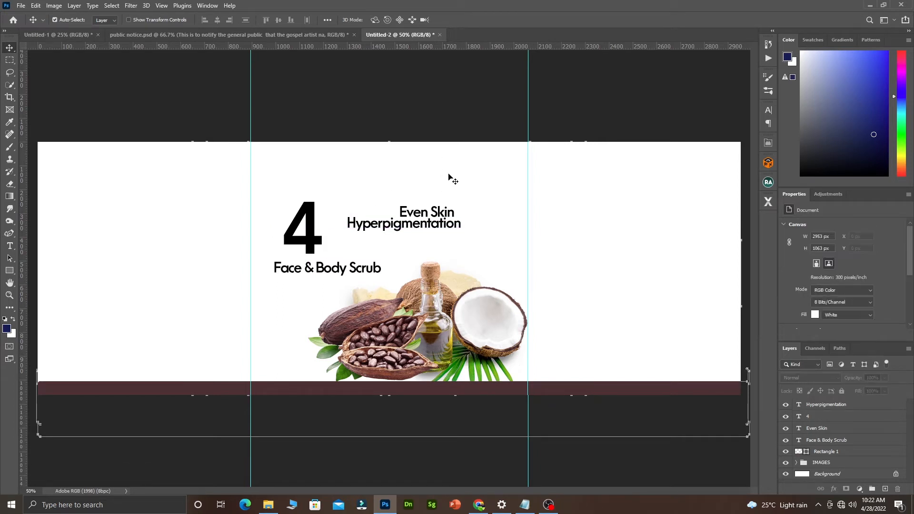
# Draw a navy ellipse above Even Skin and bracket it with two horizontal guides.
pyautogui.rightClick(10, 270)
pyautogui.click(37, 272)
pyautogui.hotkey('shift', 'u')
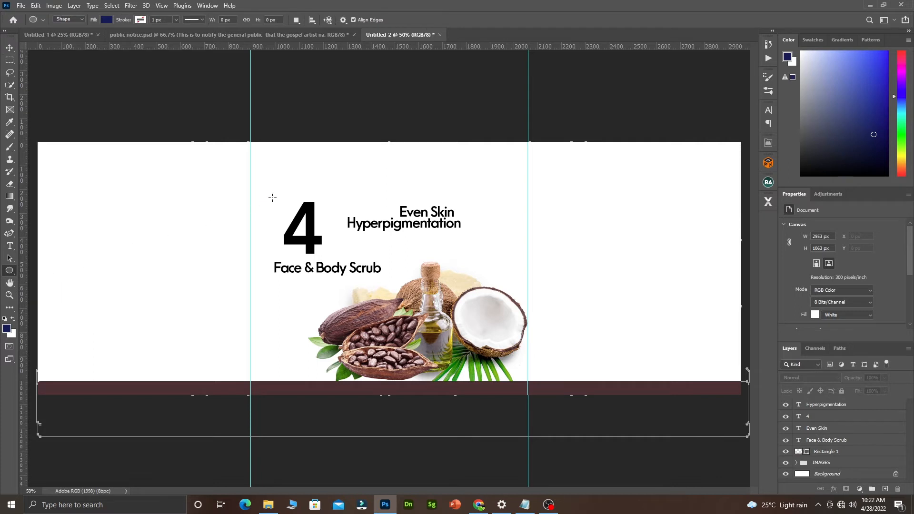
pyautogui.moveTo(362, 157); pyautogui.dragTo(427, 182)
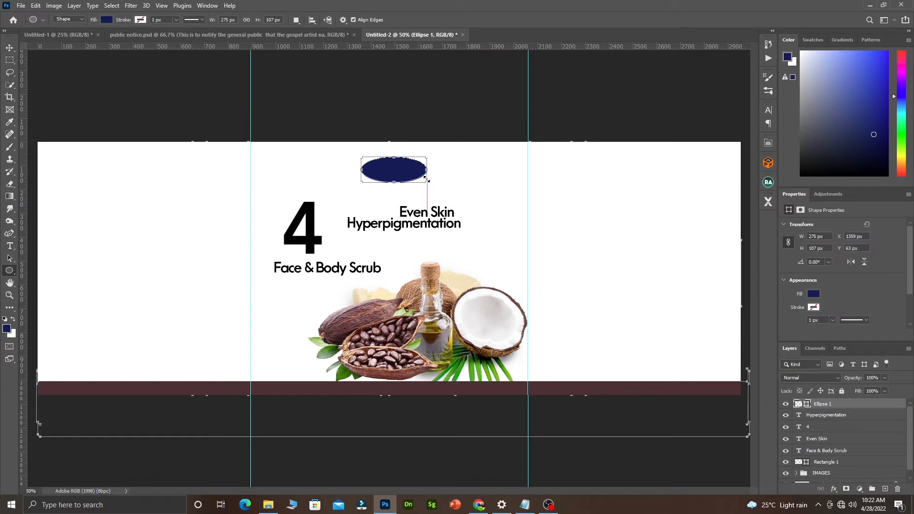
pyautogui.click(9, 48)
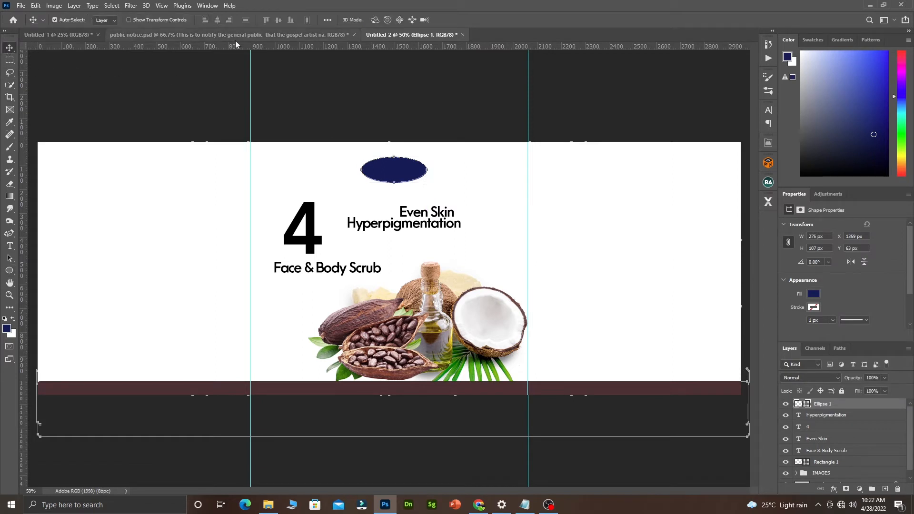
pyautogui.moveTo(281, 52); pyautogui.dragTo(310, 152)
pyautogui.moveTo(385, 48); pyautogui.dragTo(393, 176)
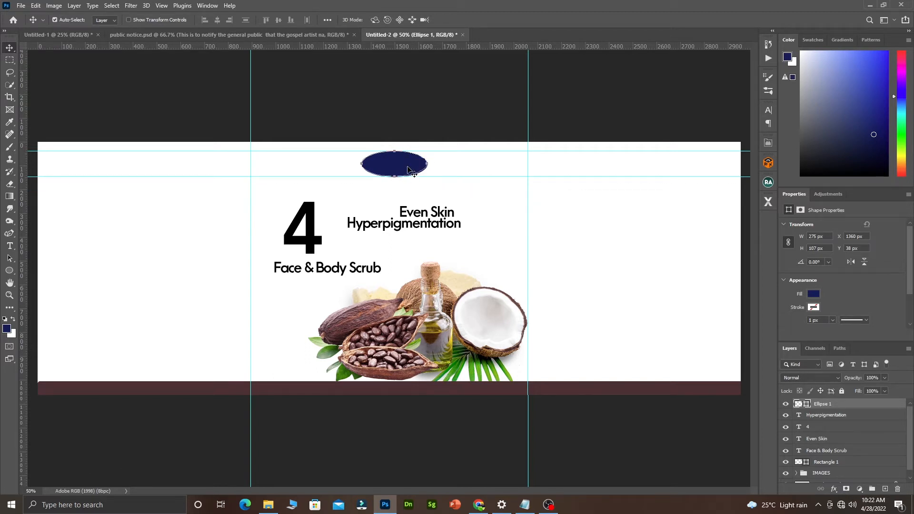
# Change the oval's fill to the bright leaf green 69ad00 sampled from the palm leaves.
pyautogui.click(451, 201)
pyautogui.click(405, 163)
pyautogui.doubleClick(808, 405)
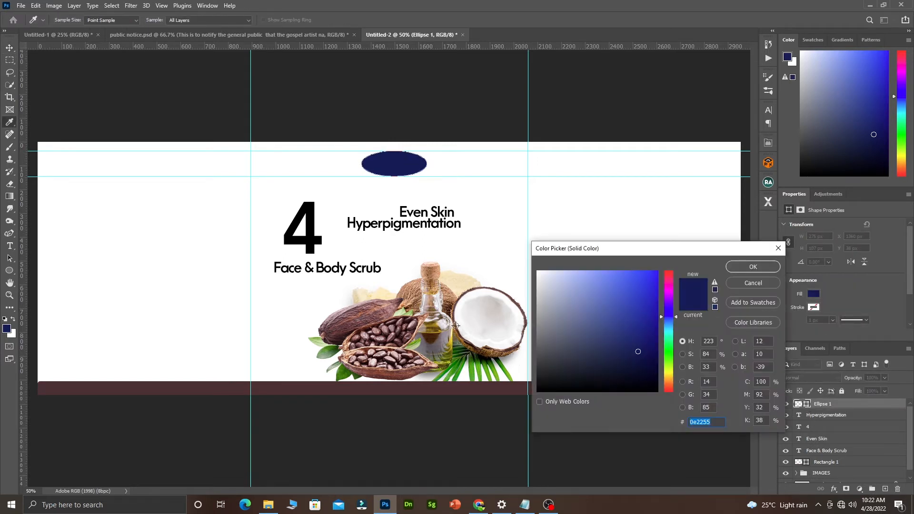
pyautogui.click(470, 363)
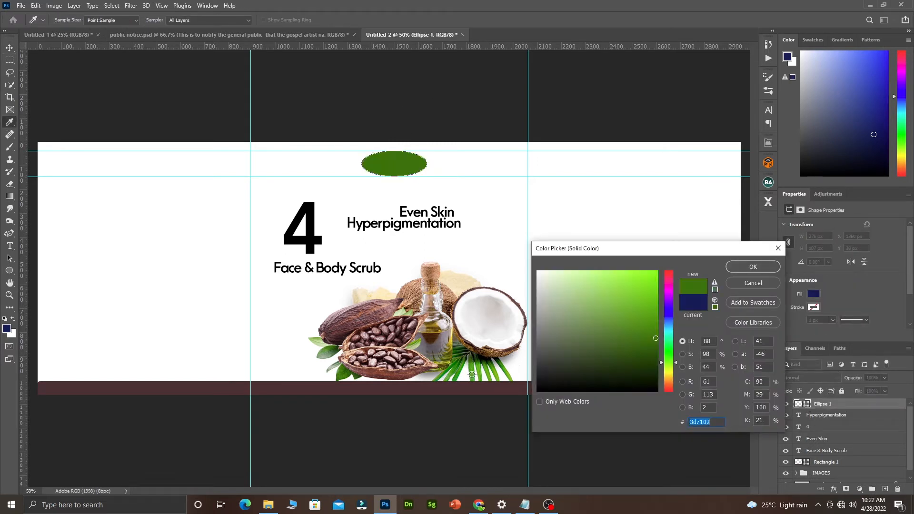
pyautogui.click(472, 374)
pyautogui.click(448, 361)
pyautogui.click(447, 356)
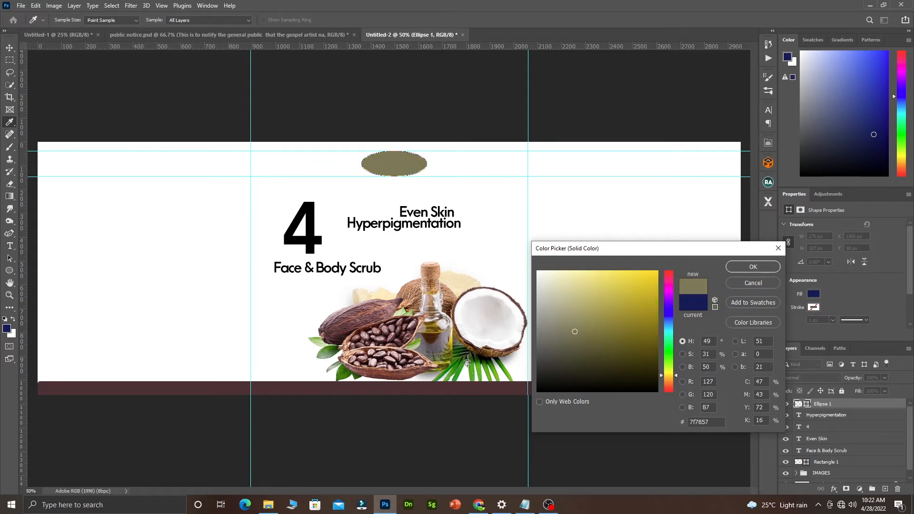
pyautogui.click(484, 371)
pyautogui.click(493, 366)
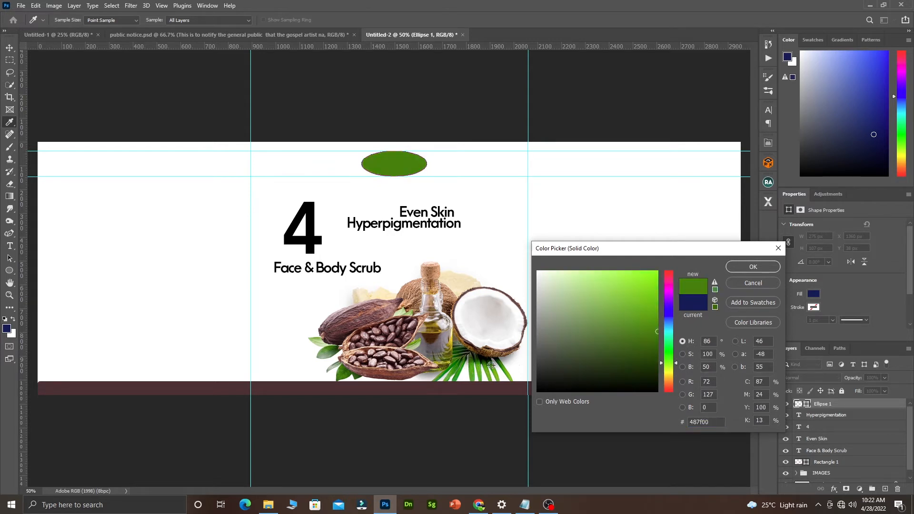
pyautogui.click(384, 312)
pyautogui.click(483, 341)
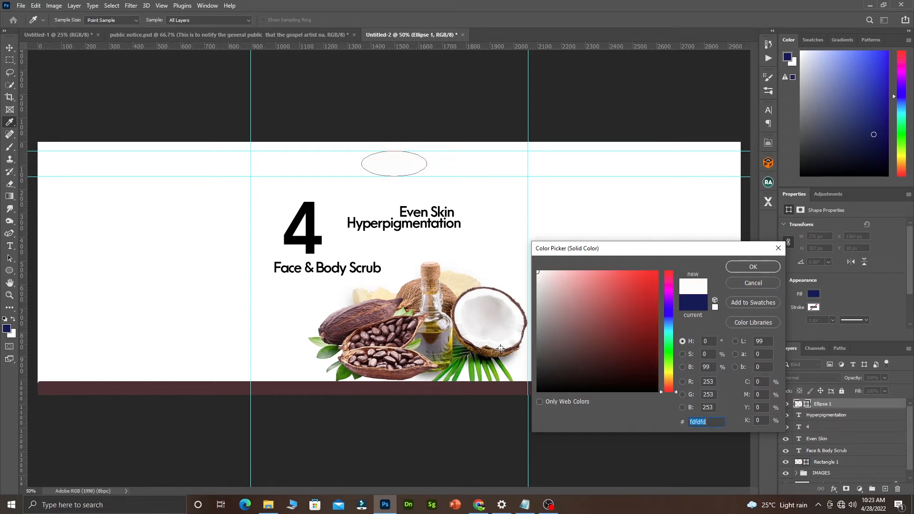
pyautogui.click(490, 354)
pyautogui.click(494, 371)
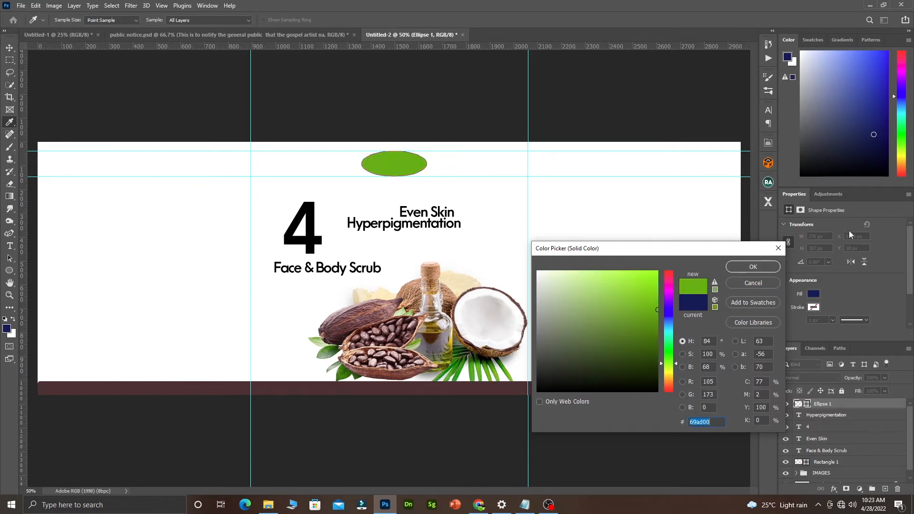
pyautogui.click(753, 267)
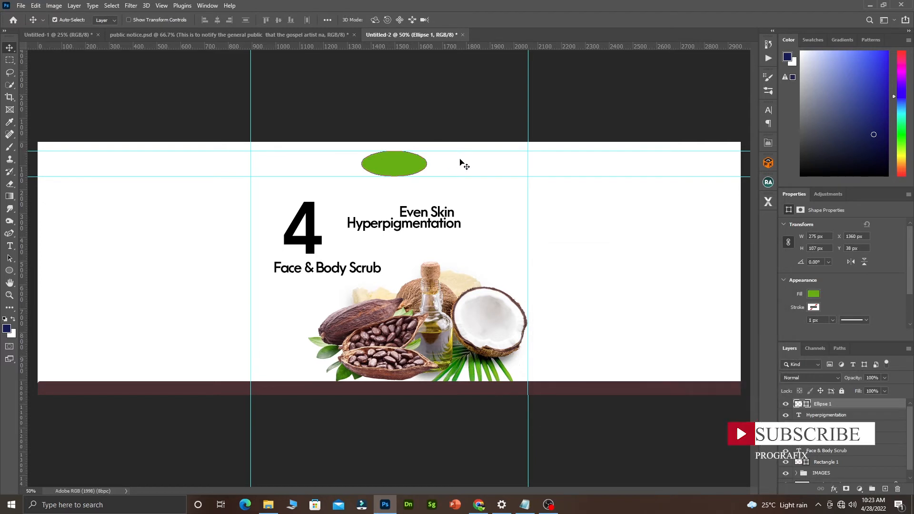
pyautogui.click(468, 152)
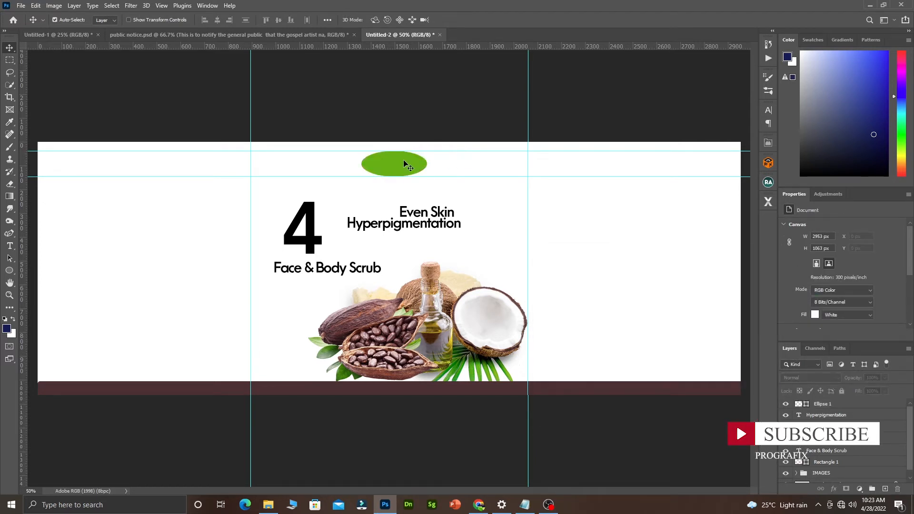
# Move Even Skin beside the 4 and group it with the 4 and Hyperpigmentation as Group 1.
pyautogui.moveTo(423, 214); pyautogui.dragTo(366, 224)
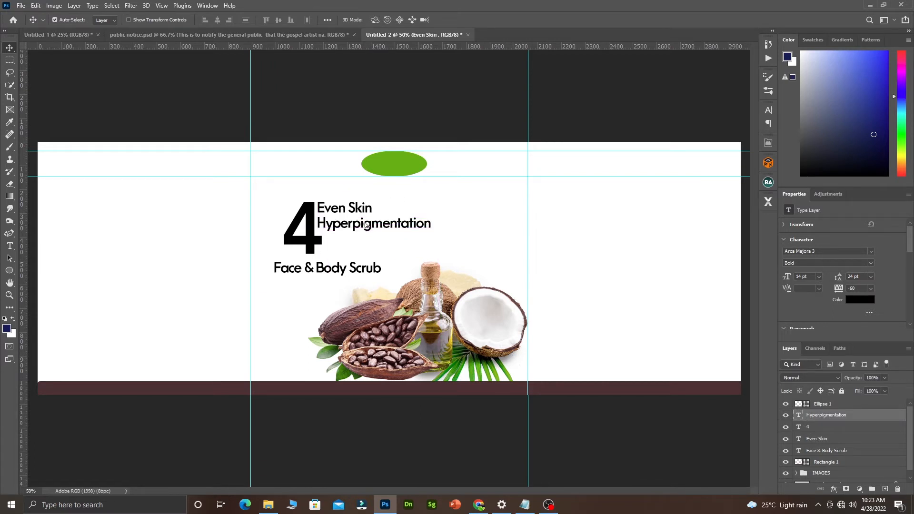
pyautogui.keyDown('ctrl'); pyautogui.click(818, 429); pyautogui.keyUp('ctrl')
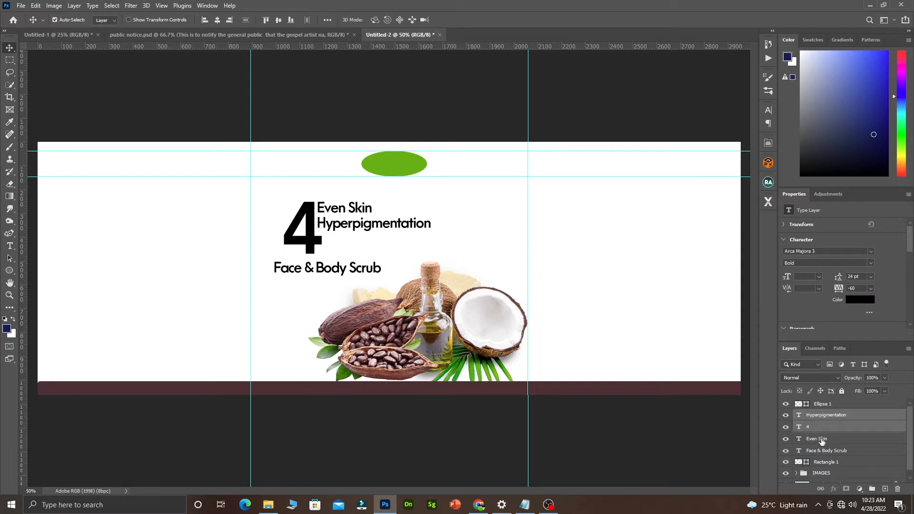
pyautogui.keyDown('ctrl'); pyautogui.click(822, 442); pyautogui.keyUp('ctrl')
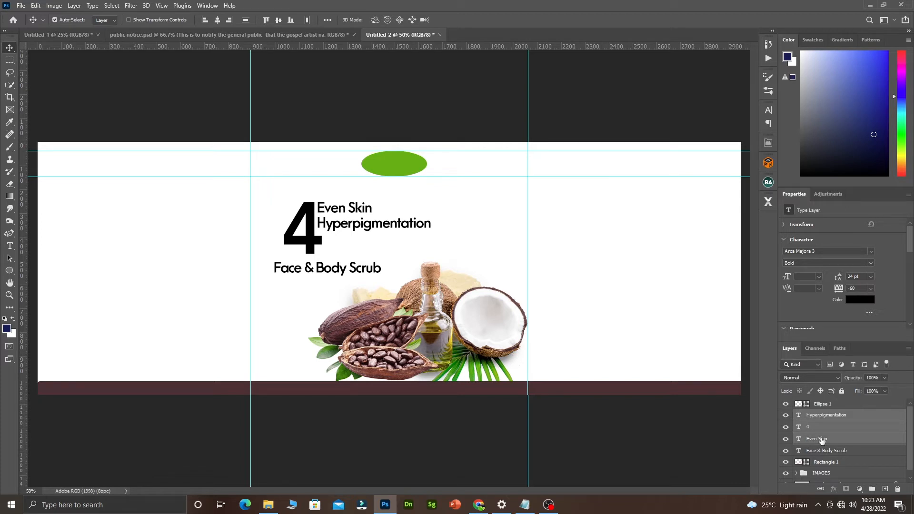
pyautogui.hotkey('ctrl', 'g')
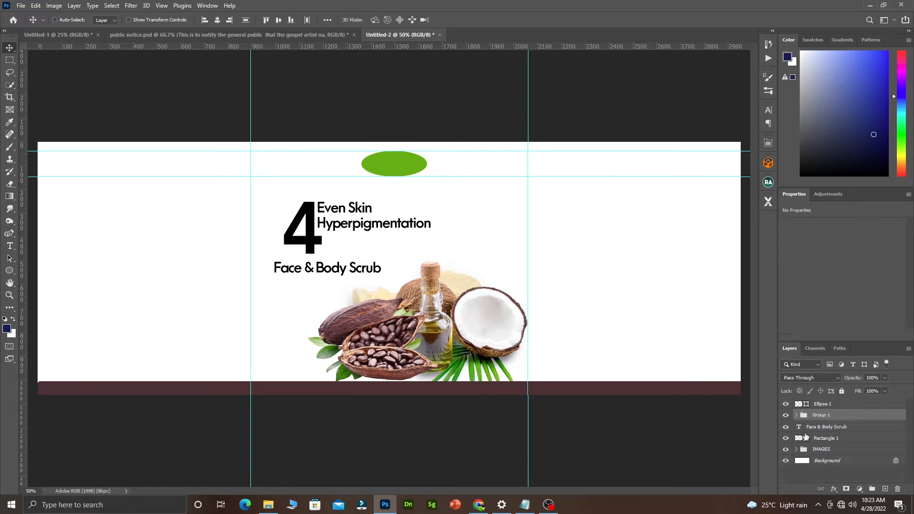
pyautogui.click(787, 415)
pyautogui.click(786, 415)
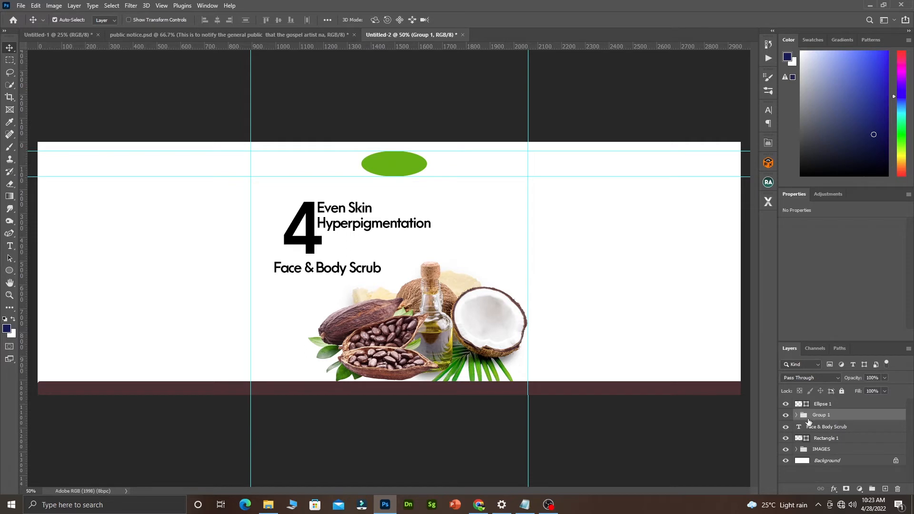
# Scale the heading group to about 135% and settle its position.
pyautogui.hotkey('ctrl', 't')
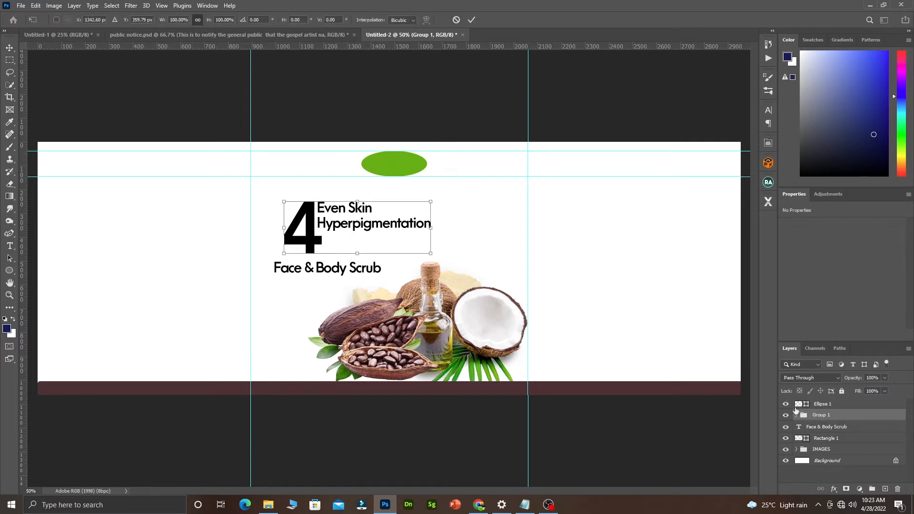
pyautogui.moveTo(432, 255); pyautogui.dragTo(481, 279)
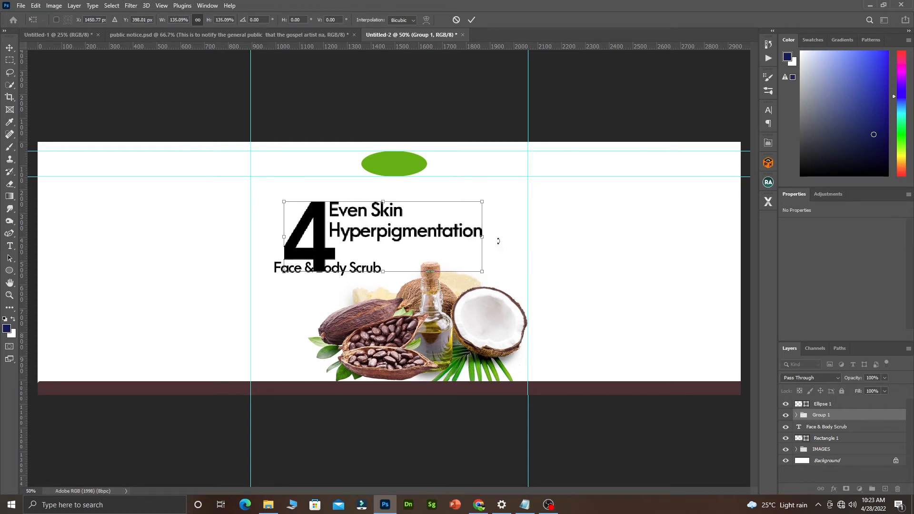
pyautogui.moveTo(319, 229); pyautogui.dragTo(319, 226)
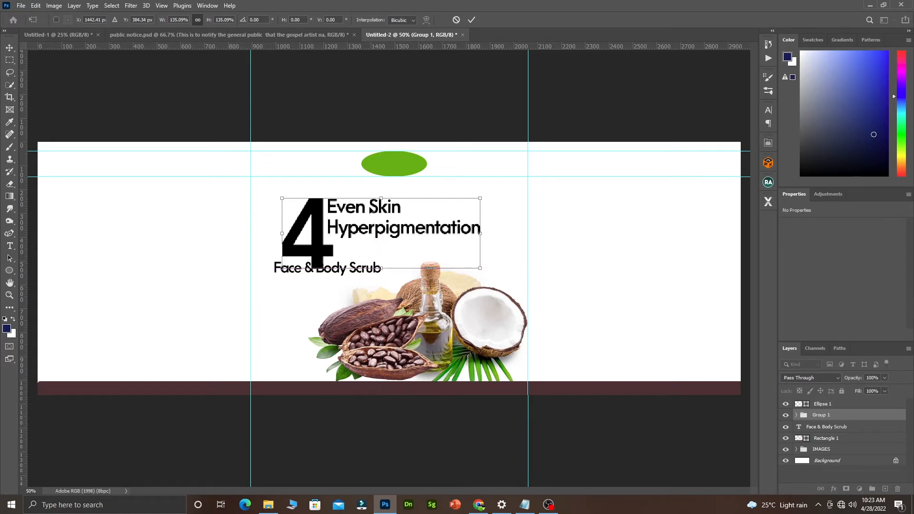
pyautogui.click(473, 20)
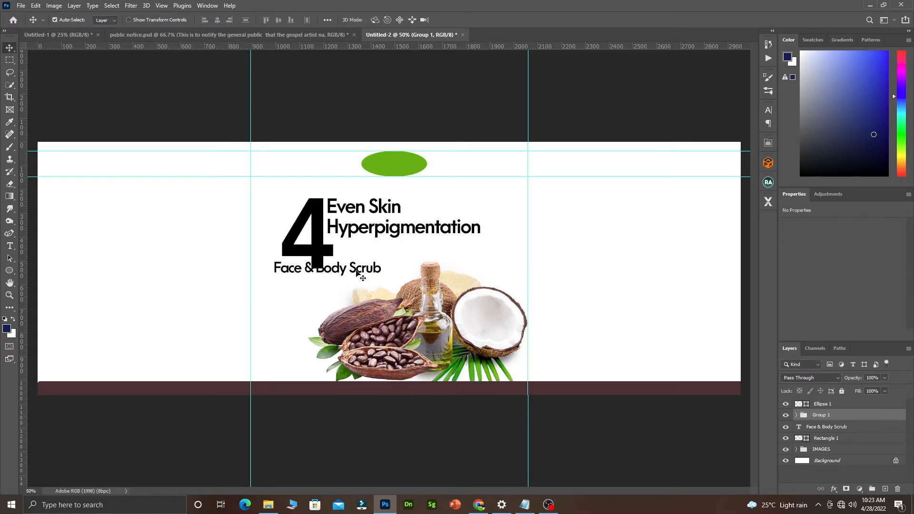
# Raise Face & Body Scrub under Hyperpigmentation, trying the Heavy weight on it.
pyautogui.moveTo(356, 271); pyautogui.dragTo(425, 252)
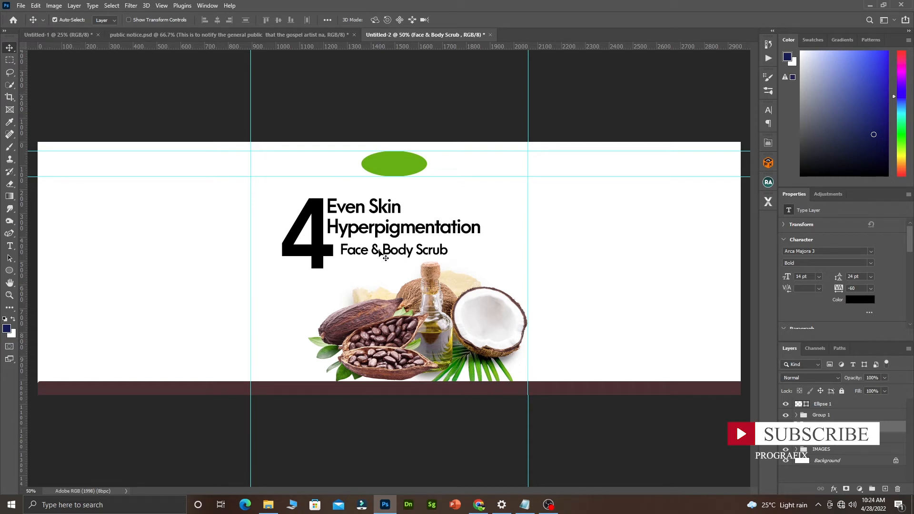
pyautogui.doubleClick(394, 251)
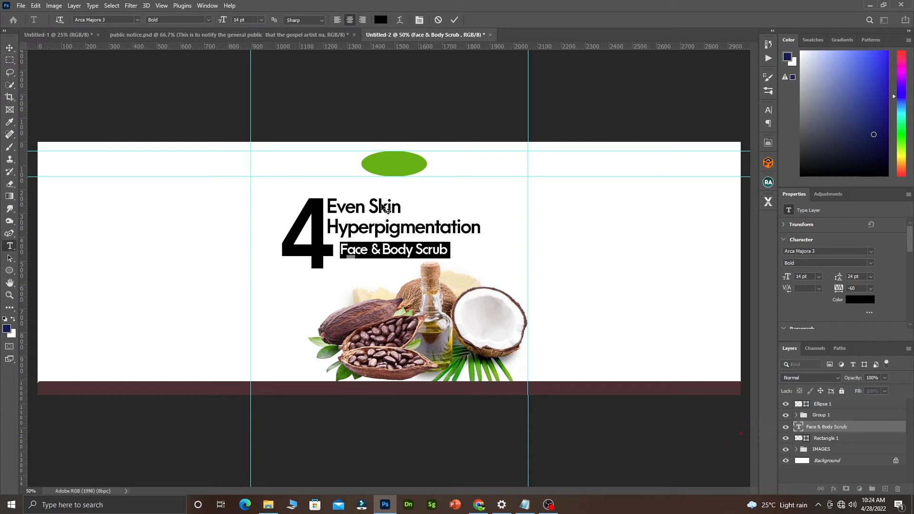
pyautogui.click(209, 20)
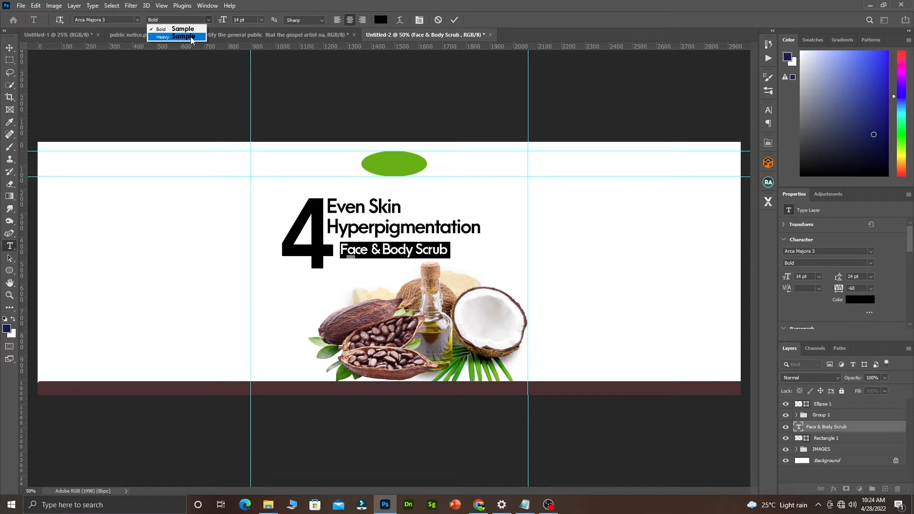
pyautogui.click(192, 36)
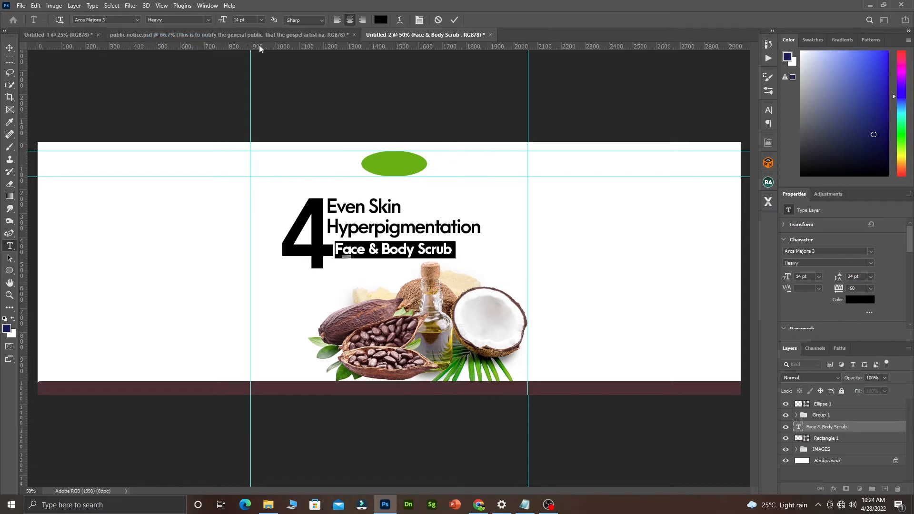
pyautogui.click(439, 20)
# Set Hyperpigmentation to Arca Majora 3 Heavy and nudge it slightly right beneath Even Skin.
pyautogui.press('v')
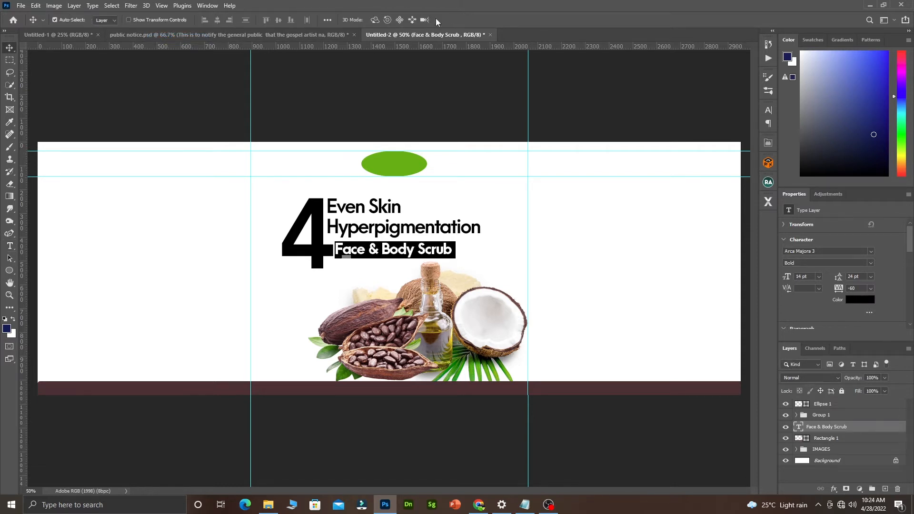
pyautogui.click(375, 233)
pyautogui.doubleClick(374, 232)
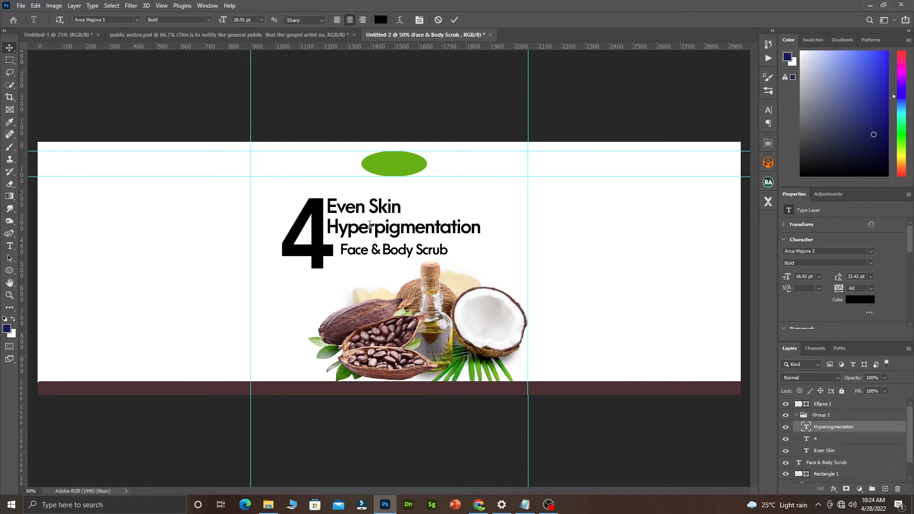
pyautogui.click(209, 20)
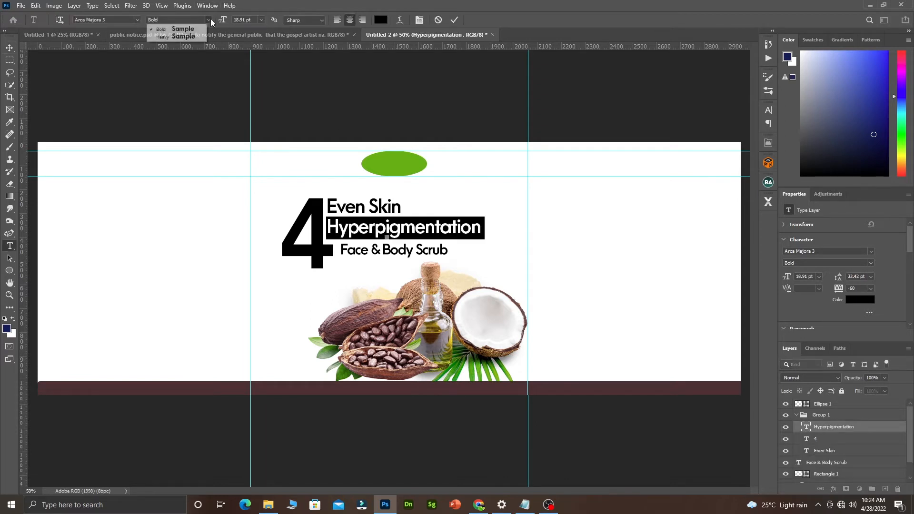
pyautogui.click(191, 37)
pyautogui.click(455, 19)
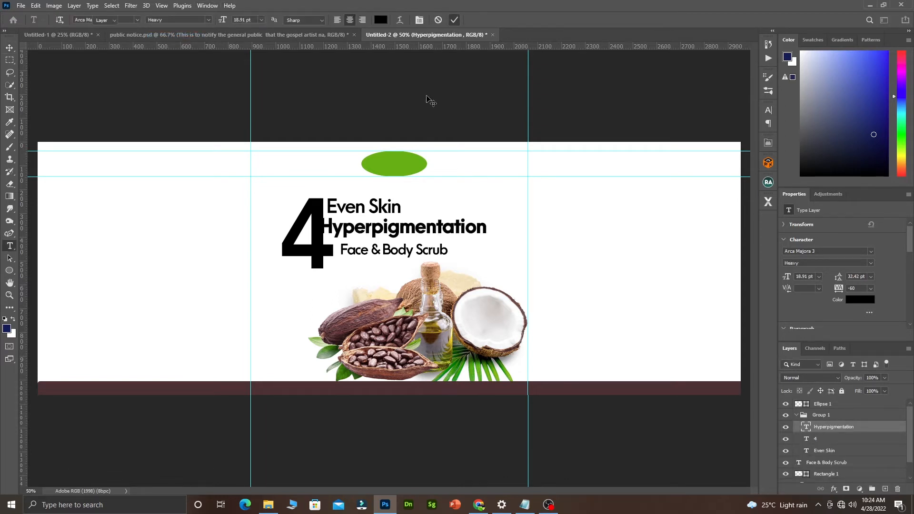
pyautogui.press('v')
pyautogui.moveTo(387, 227)
pyautogui.mouseDown()
pyautogui.moveTo(394, 230)
pyautogui.moveTo(385, 212)
pyautogui.mouseUp()
pyautogui.click(386, 211)
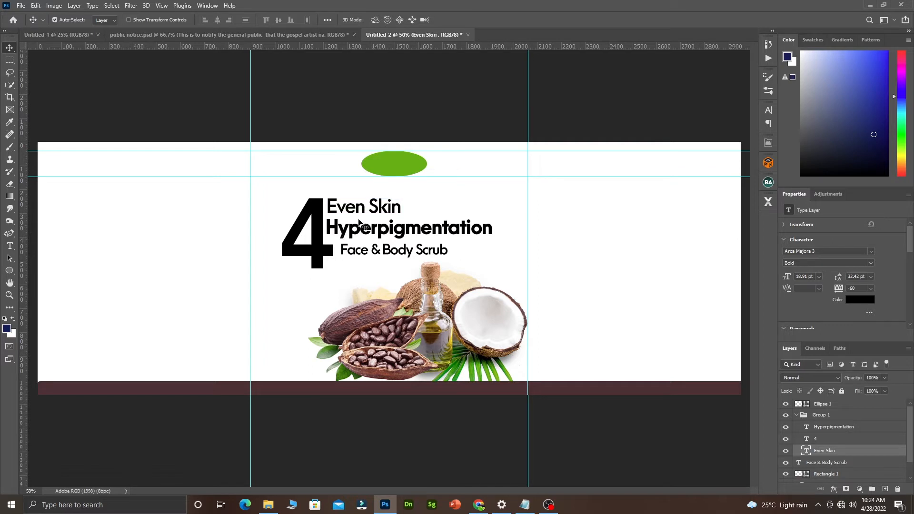
# Set the Face & Body Scrub subtitle font to Lato Regular.
pyautogui.doubleClick(356, 252)
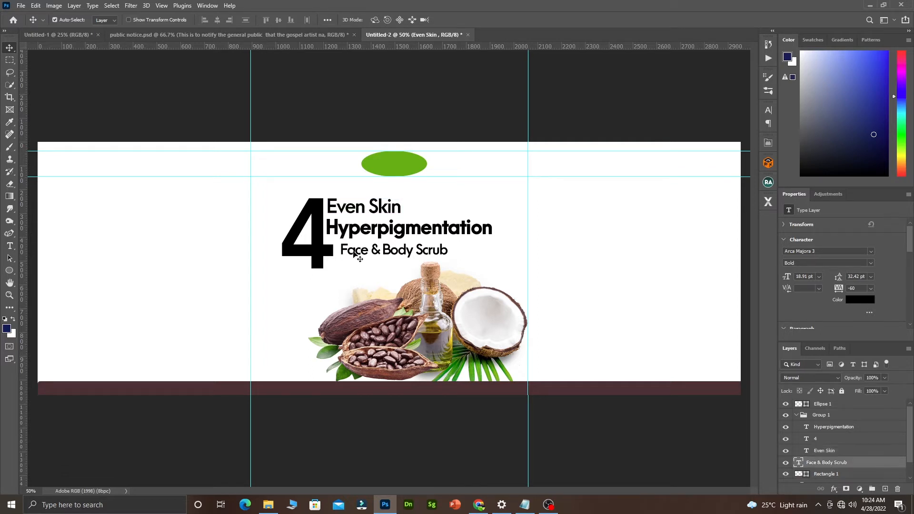
pyautogui.hotkey('ctrl', 'a')
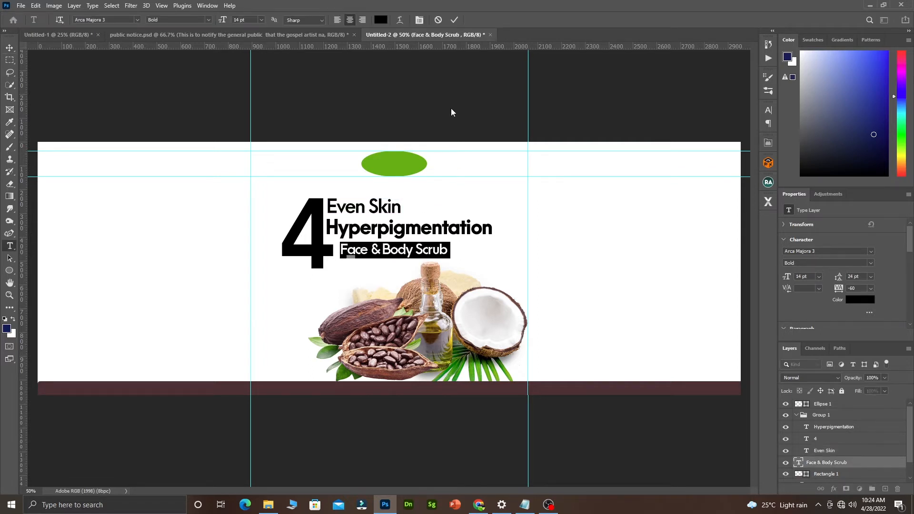
pyautogui.click(135, 18)
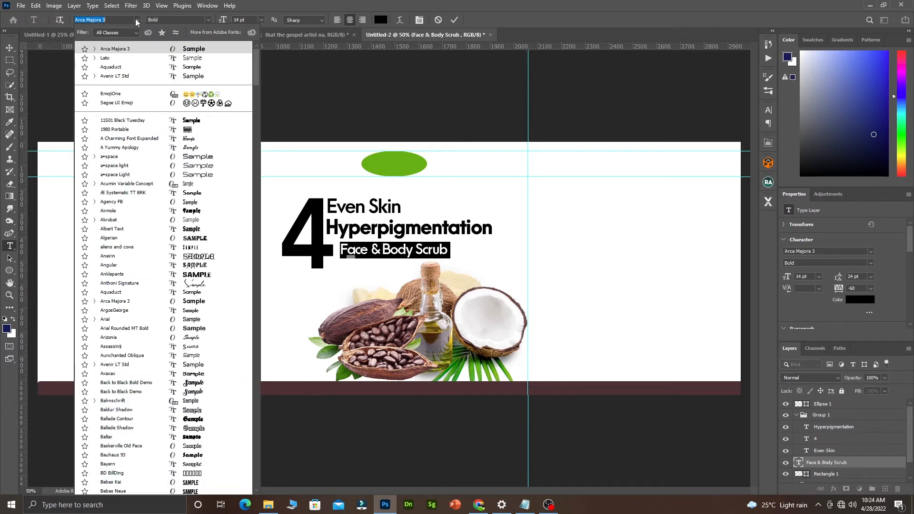
pyautogui.click(126, 58)
pyautogui.click(208, 20)
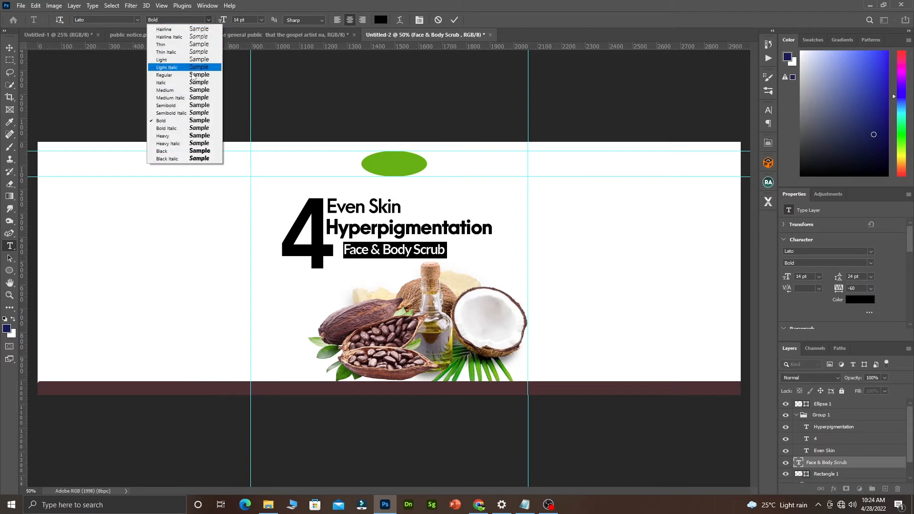
pyautogui.click(187, 91)
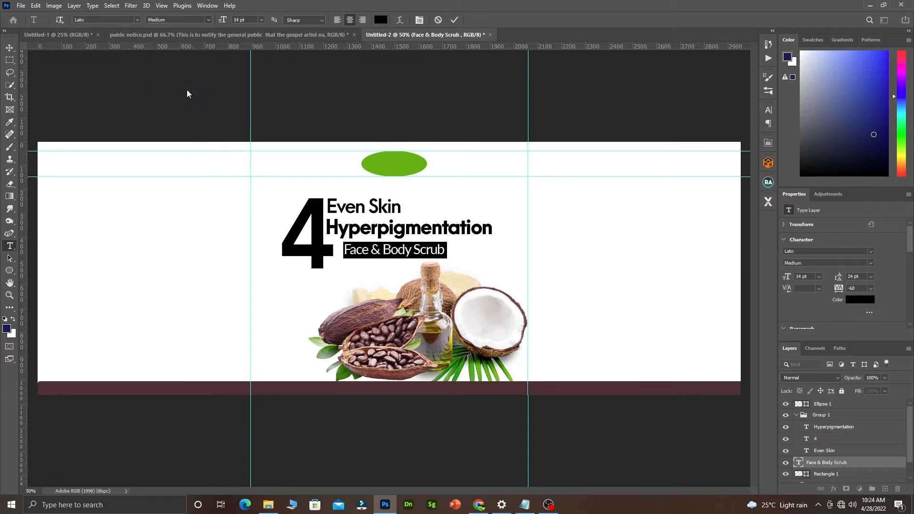
pyautogui.click(206, 19)
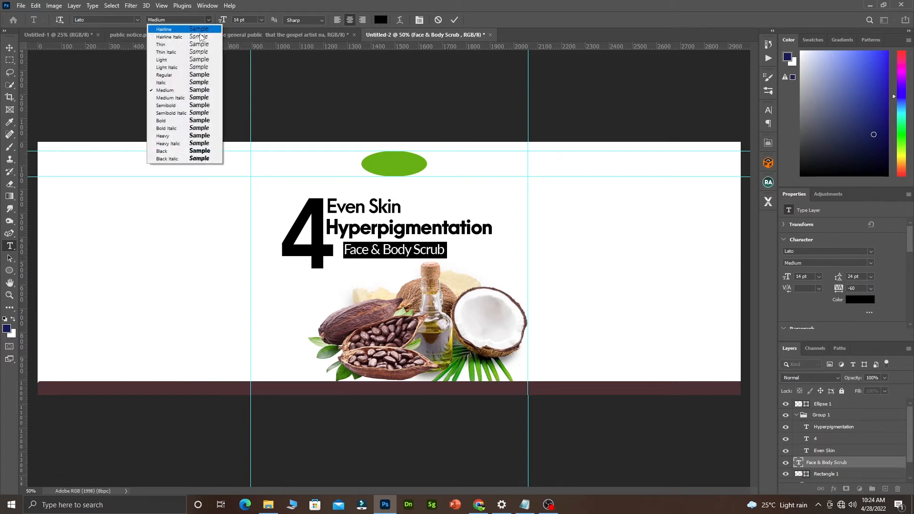
pyautogui.click(172, 76)
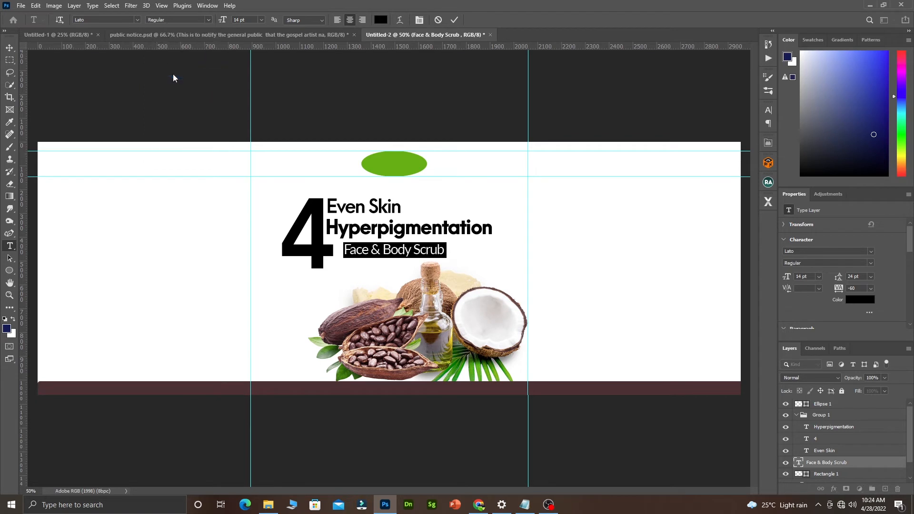
# Commit the text and nudge the subtitle slightly left under Hyperpigmentation.
pyautogui.click(454, 20)
pyautogui.press('v')
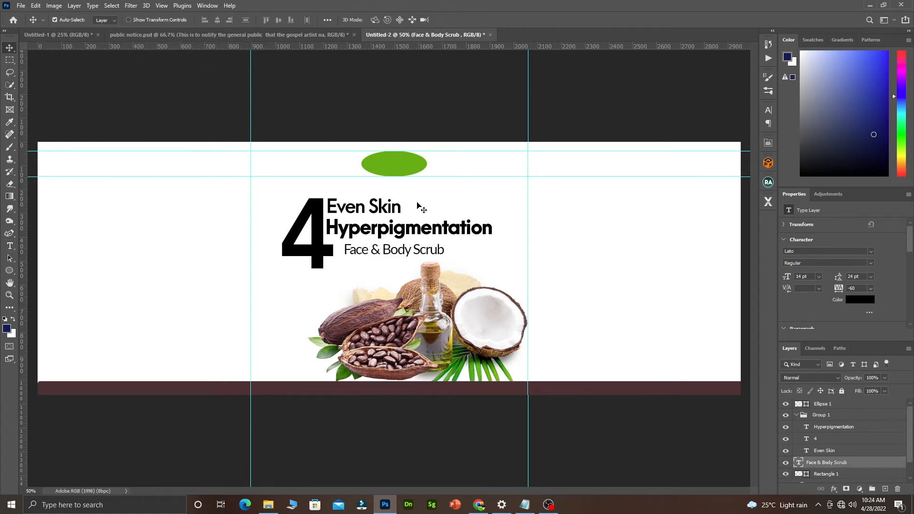
pyautogui.moveTo(389, 249); pyautogui.dragTo(382, 249)
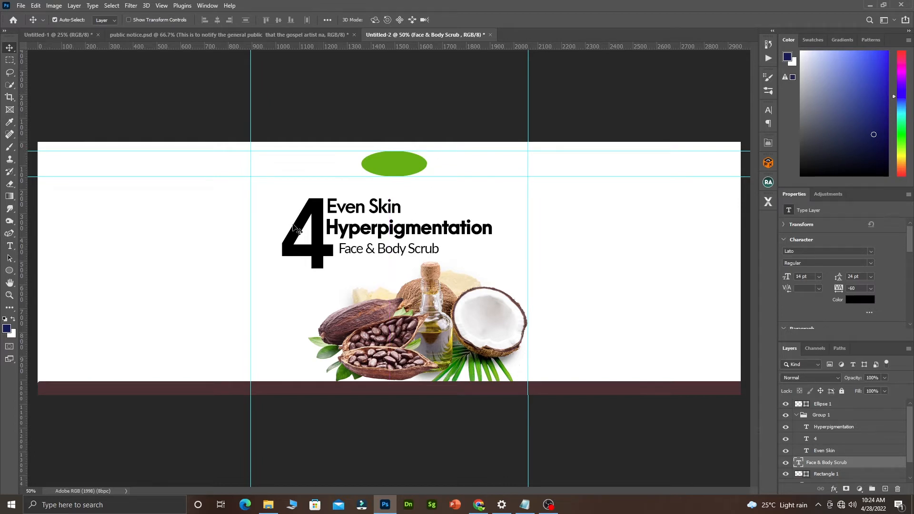
# Try colours for the large 4: peach, rose and dark green sampled from the images, plus magenta, teal and red-brown hues.
pyautogui.doubleClick(318, 210)
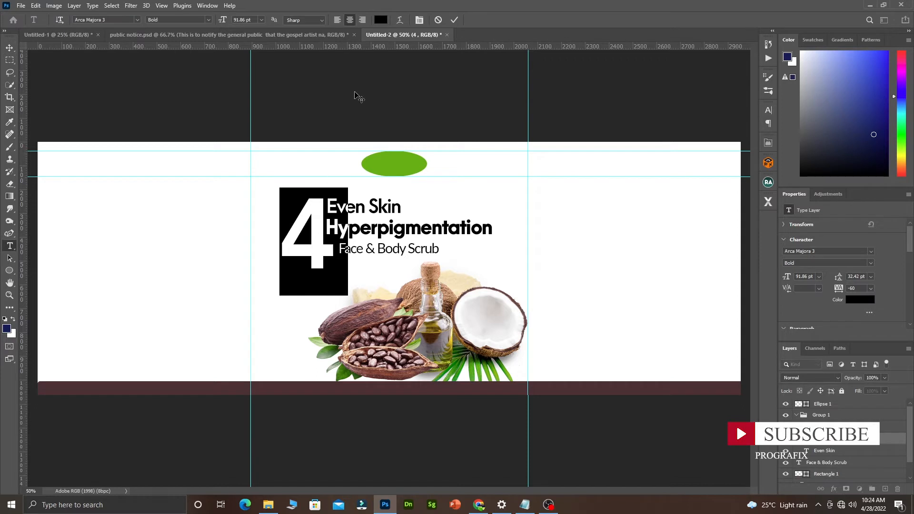
pyautogui.click(381, 20)
pyautogui.click(387, 319)
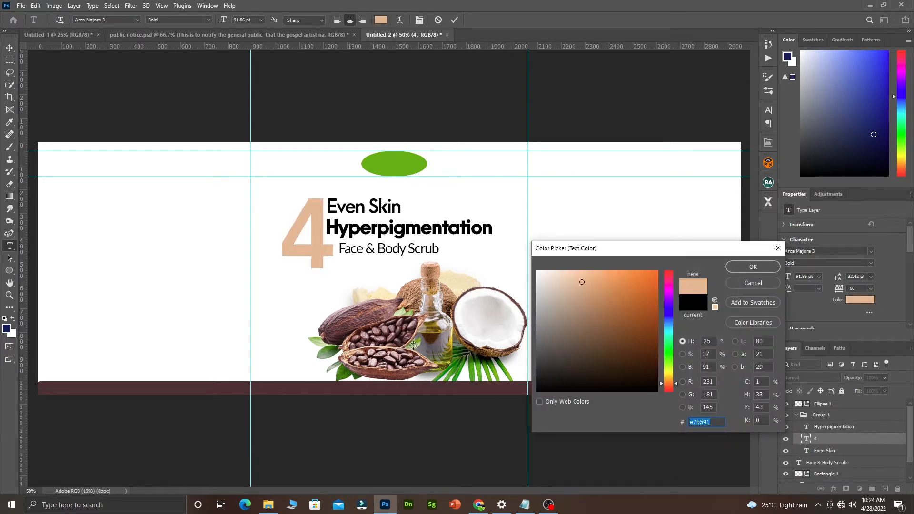
pyautogui.click(400, 355)
pyautogui.click(373, 362)
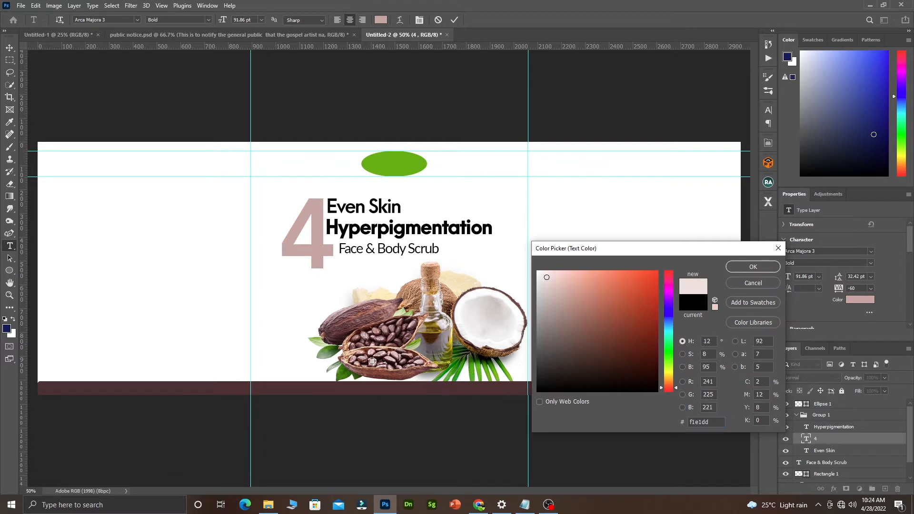
pyautogui.click(363, 330)
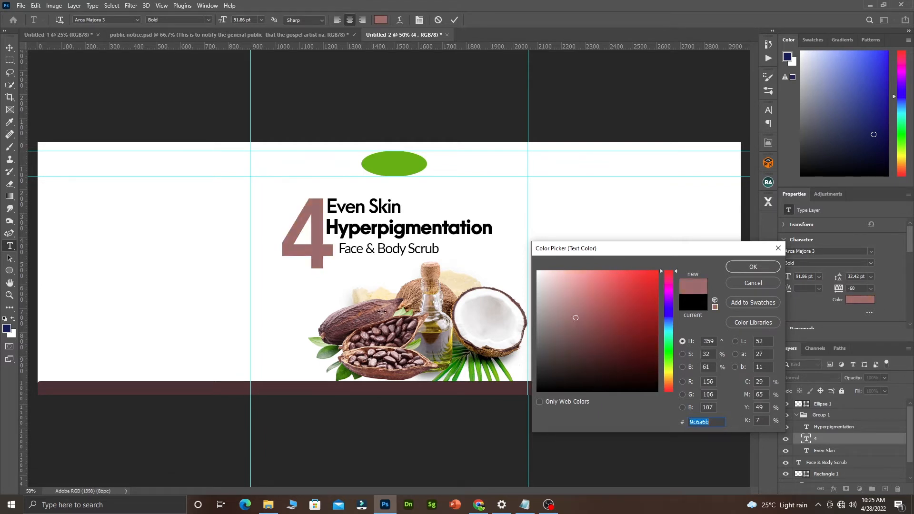
pyautogui.click(471, 357)
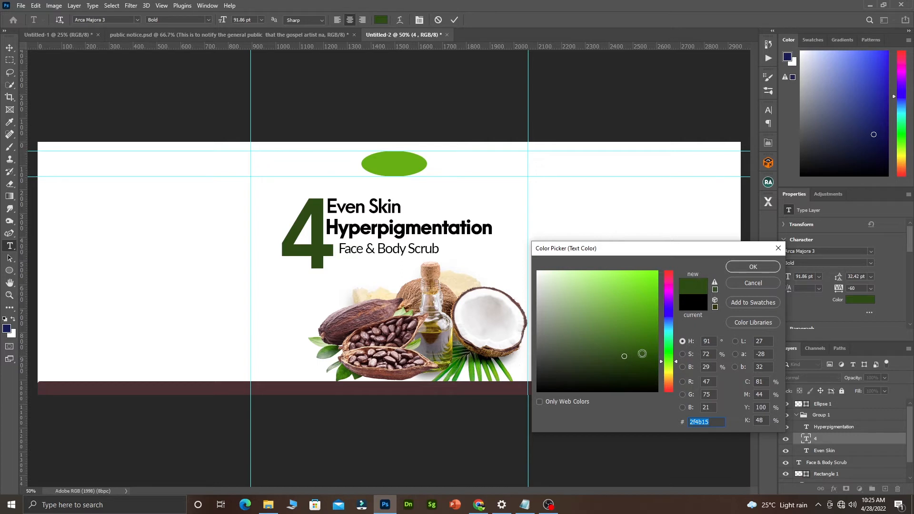
pyautogui.click(666, 280)
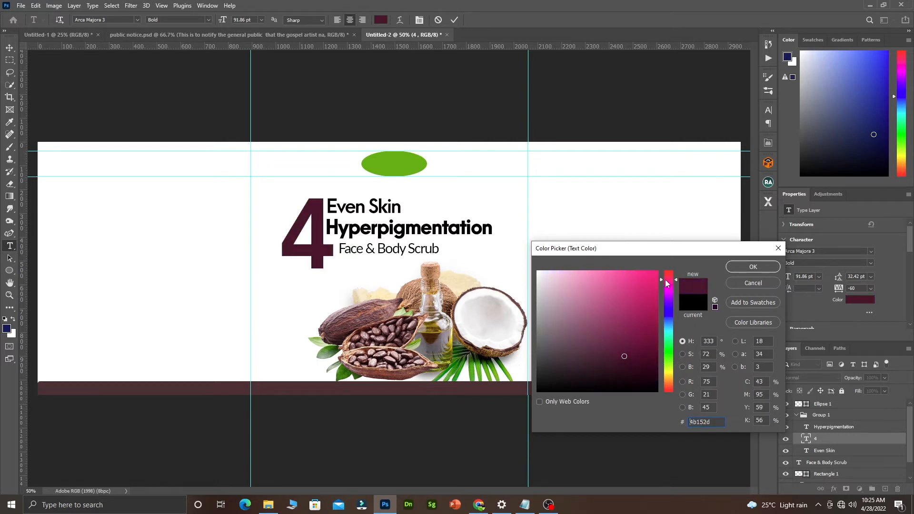
pyautogui.moveTo(665, 279); pyautogui.dragTo(664, 333)
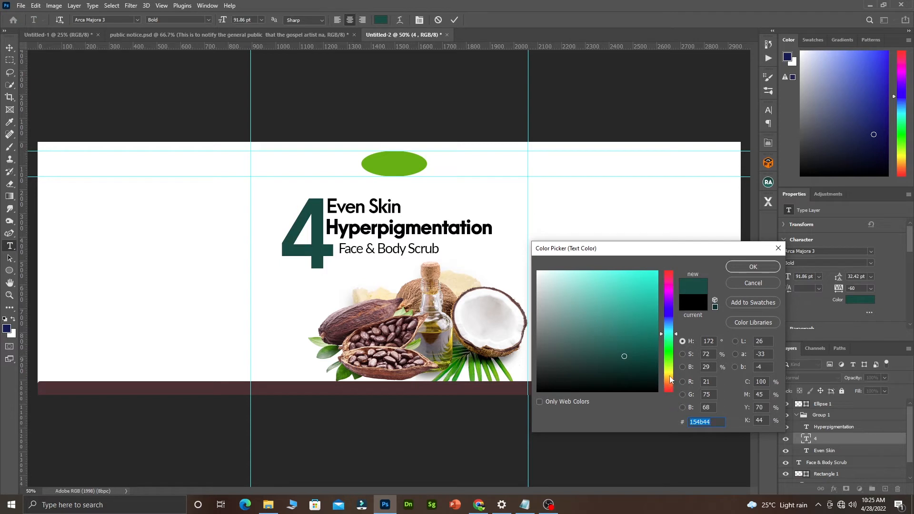
pyautogui.click(668, 392)
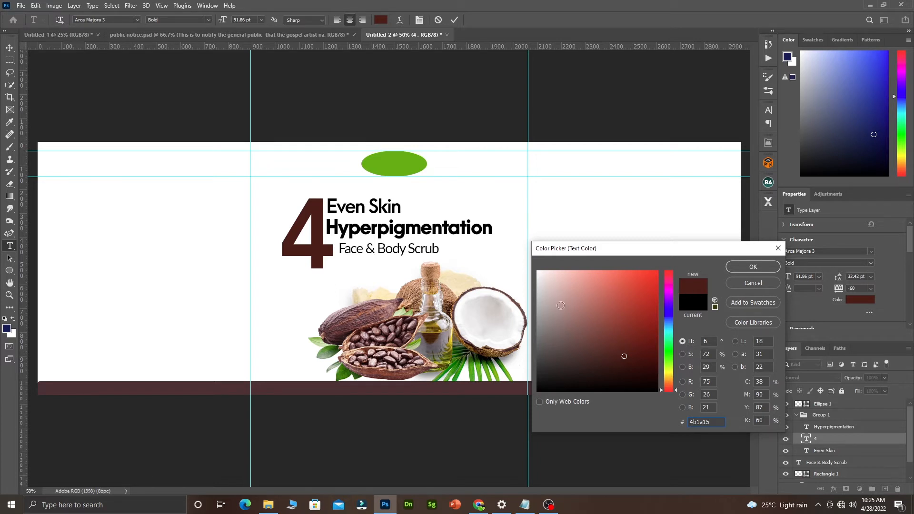
# Sample a bright leaf green for the large 4 and apply it.
pyautogui.click(422, 286)
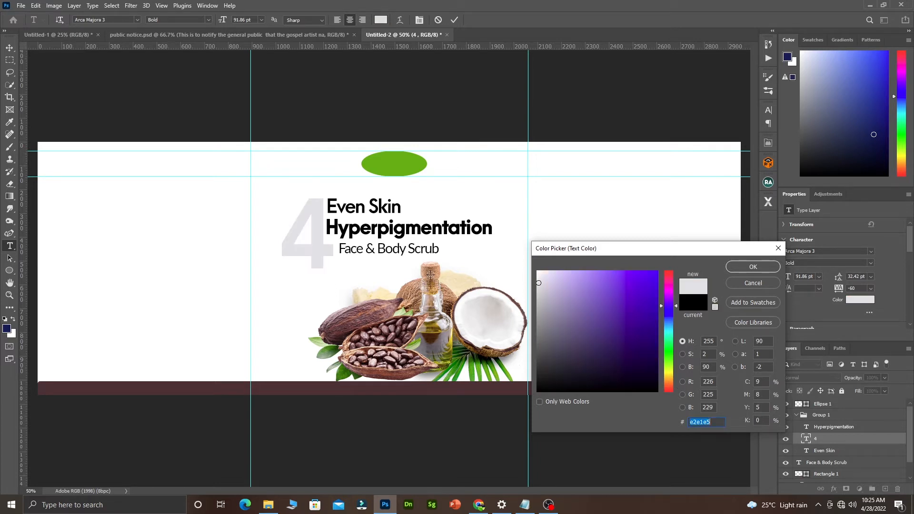
pyautogui.click(430, 277)
pyautogui.click(375, 311)
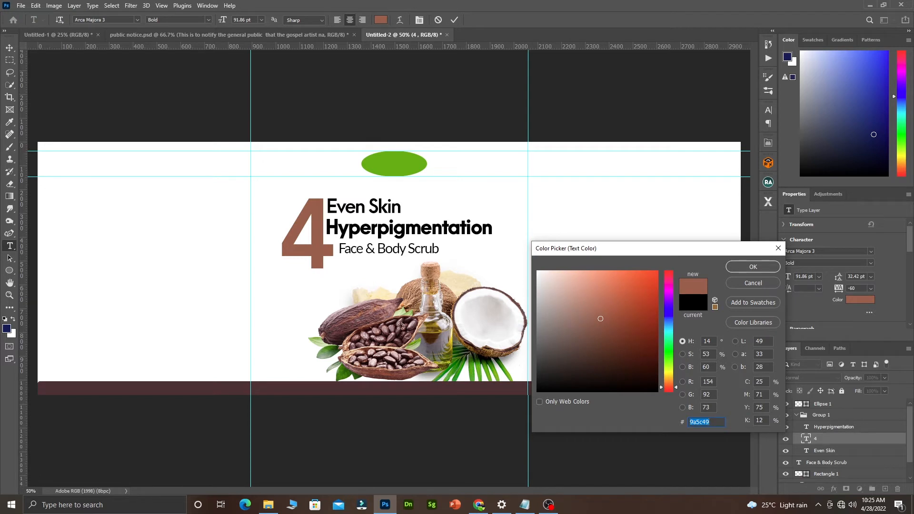
pyautogui.click(461, 347)
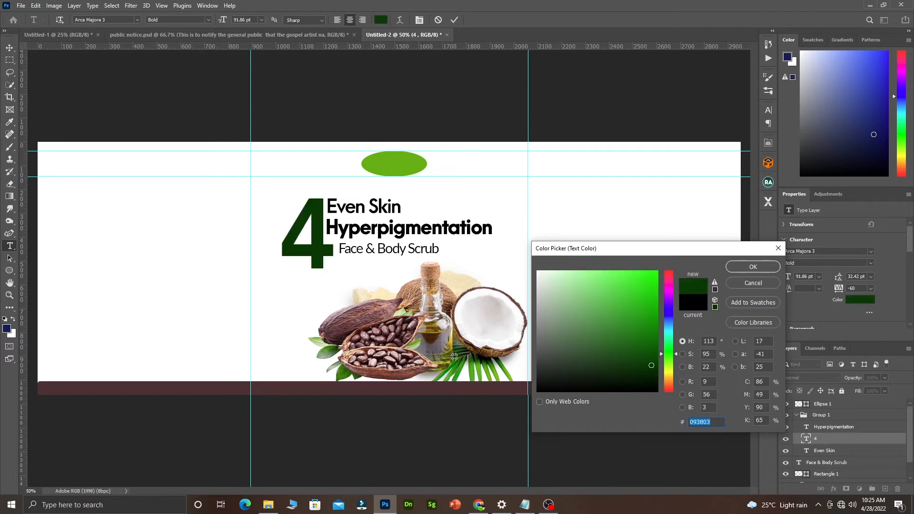
pyautogui.click(454, 356)
pyautogui.click(459, 366)
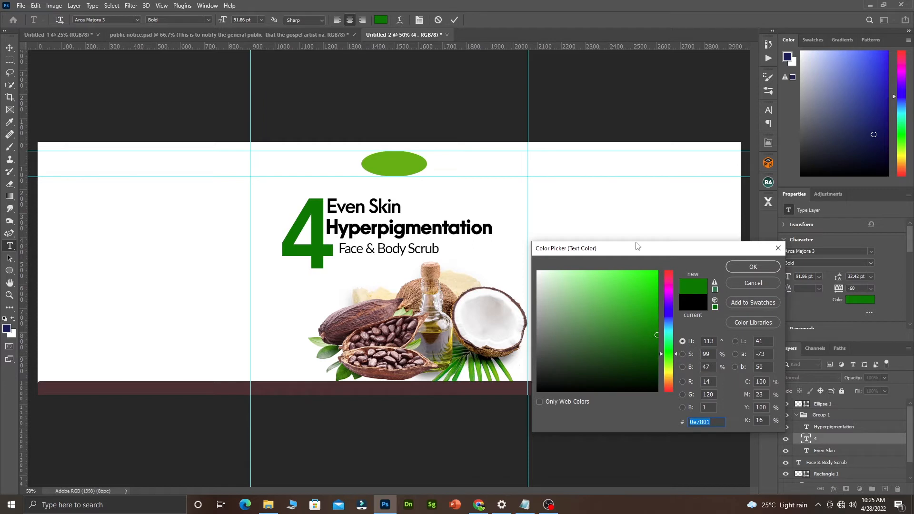
pyautogui.click(744, 267)
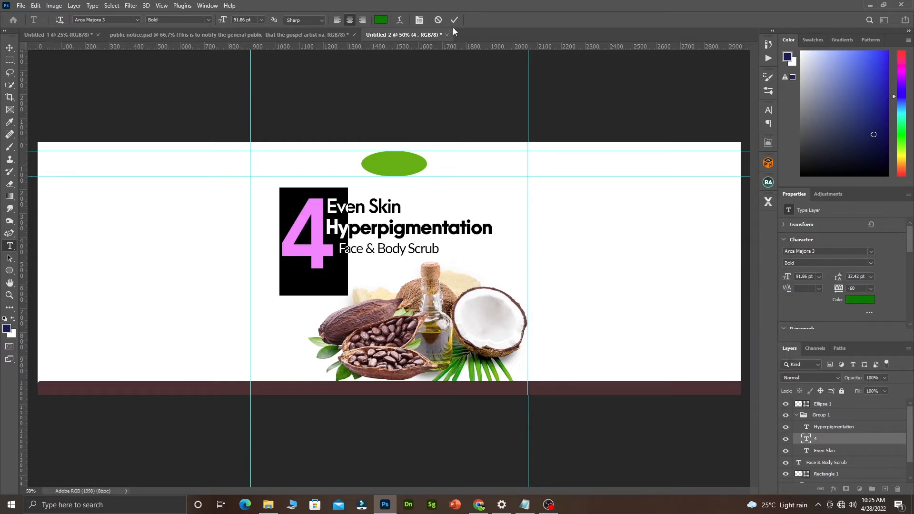
pyautogui.click(456, 20)
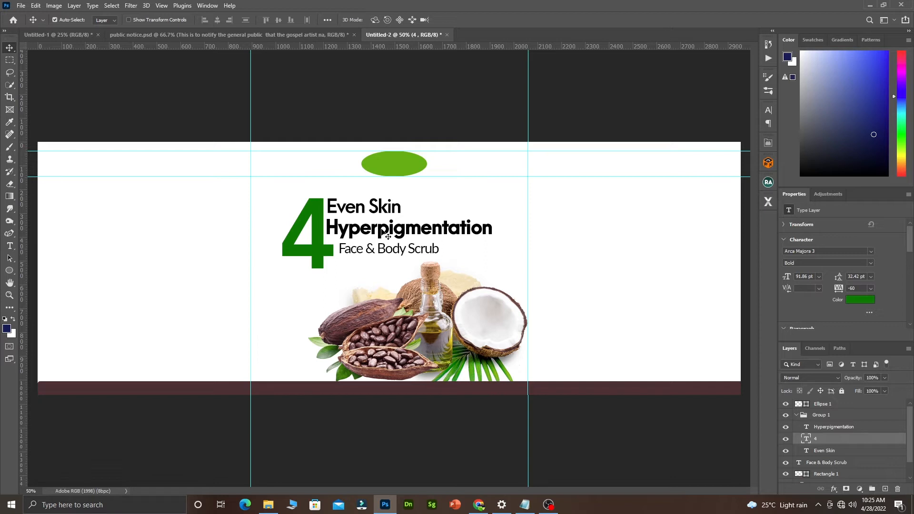
# Recolour the Face & Body Scrub subtitle to mauve #7e565b sampled from the cocoa pod.
pyautogui.click(361, 250)
pyautogui.doubleClick(361, 250)
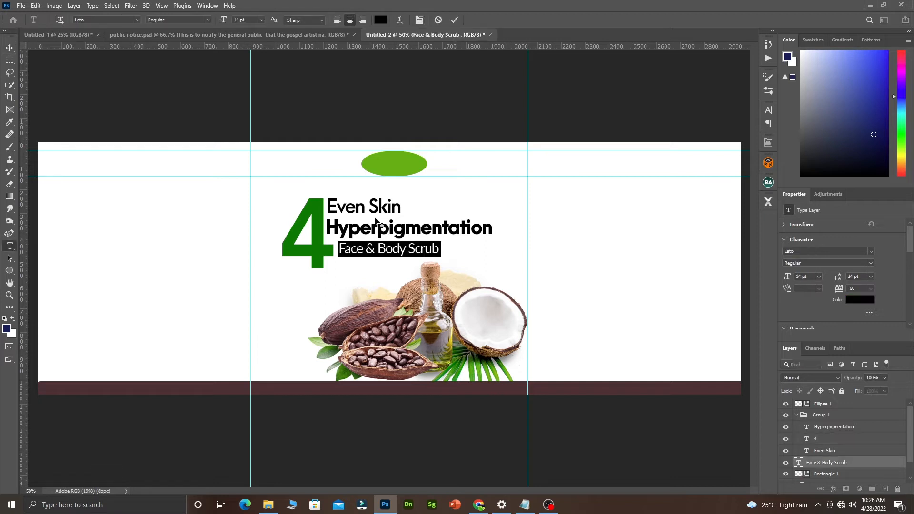
pyautogui.click(382, 21)
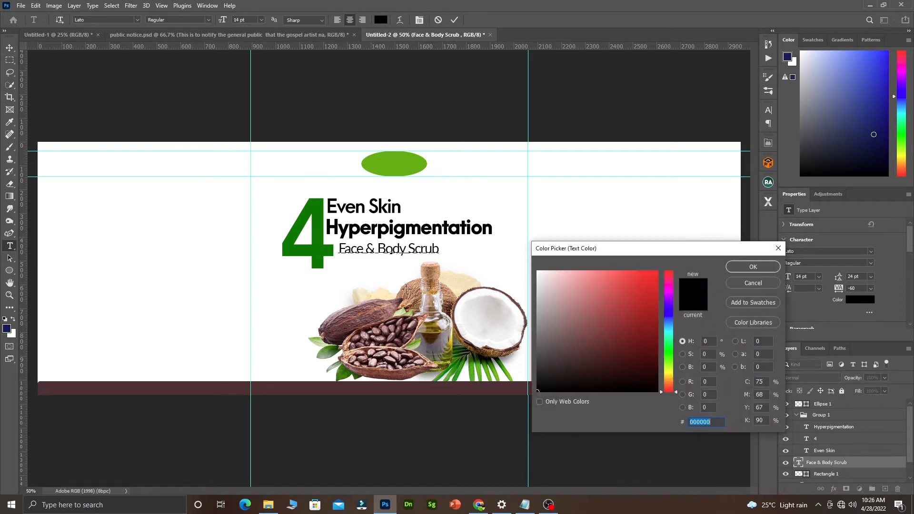
pyautogui.click(375, 313)
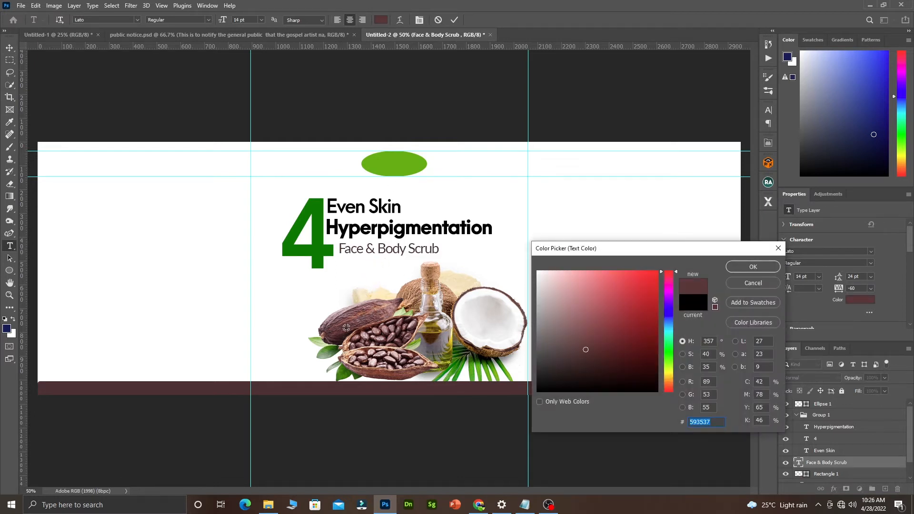
pyautogui.click(377, 342)
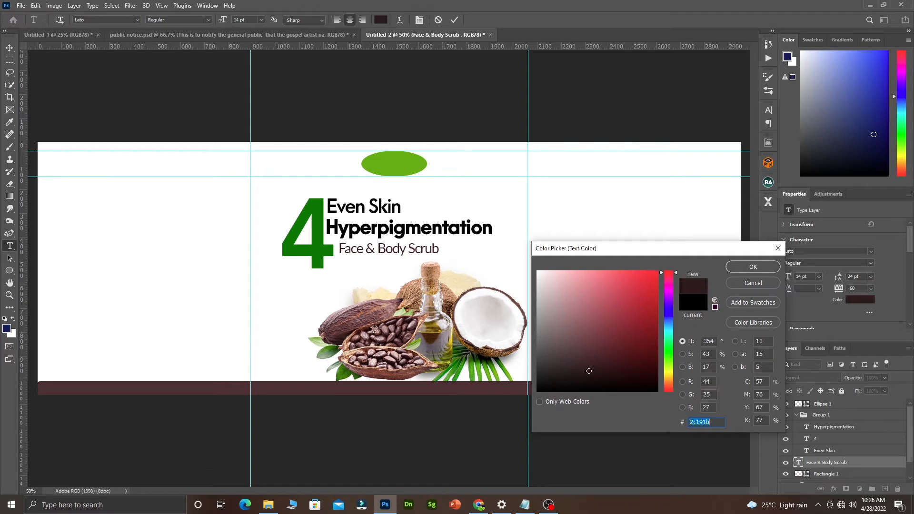
pyautogui.click(373, 316)
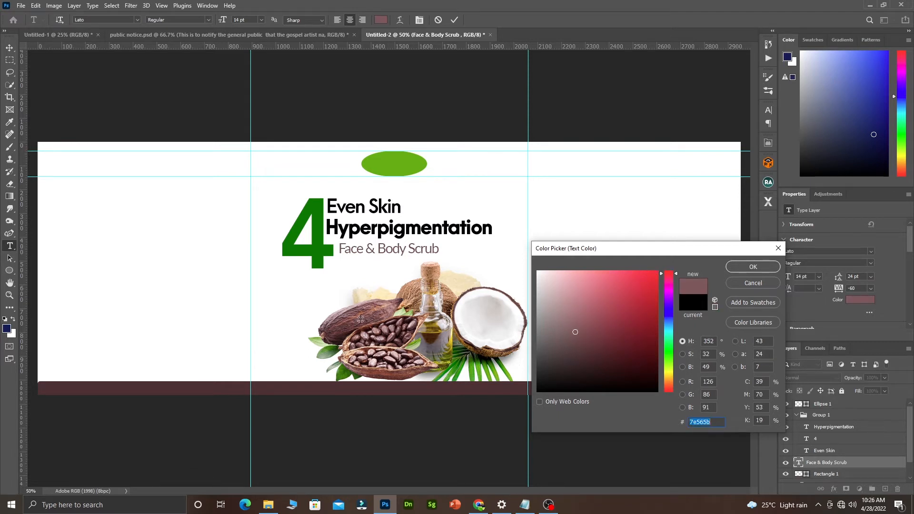
pyautogui.click(753, 267)
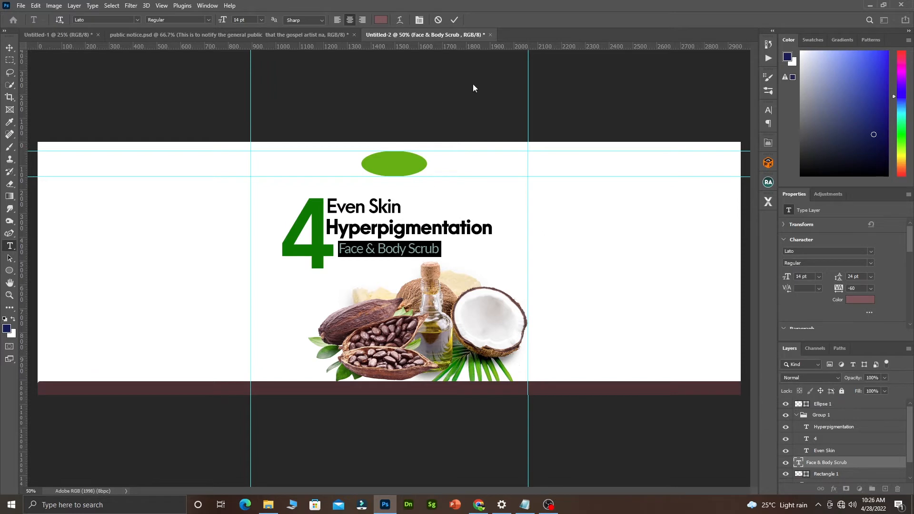
pyautogui.click(455, 20)
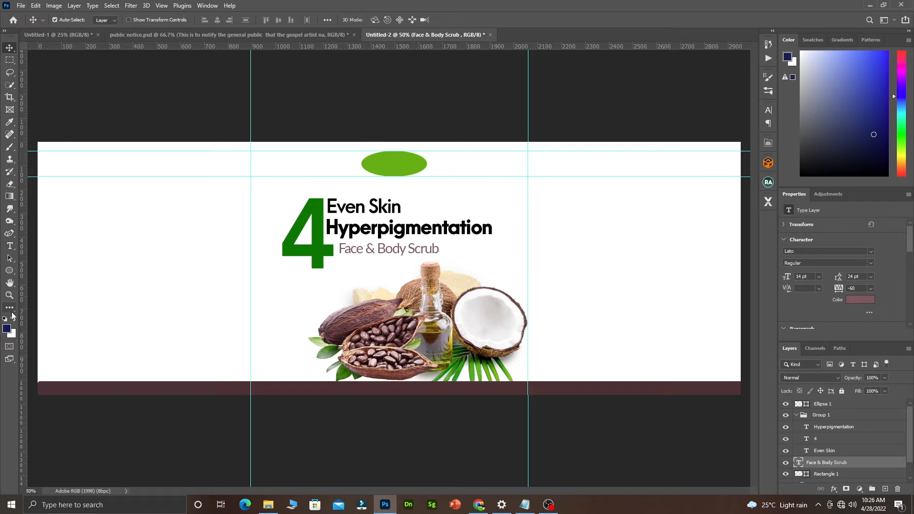
# Add a horizontal guide along the top edge of the 4's crossbar.
pyautogui.click(9, 270)
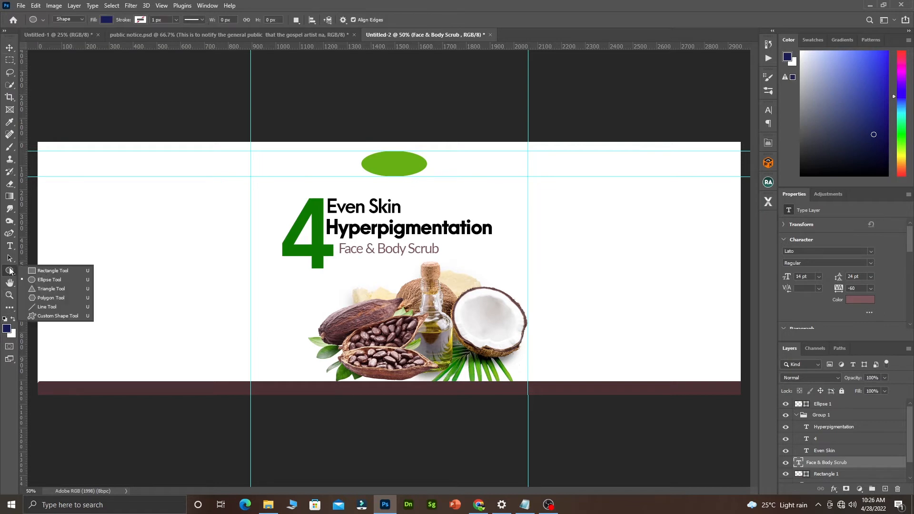
pyautogui.click(53, 271)
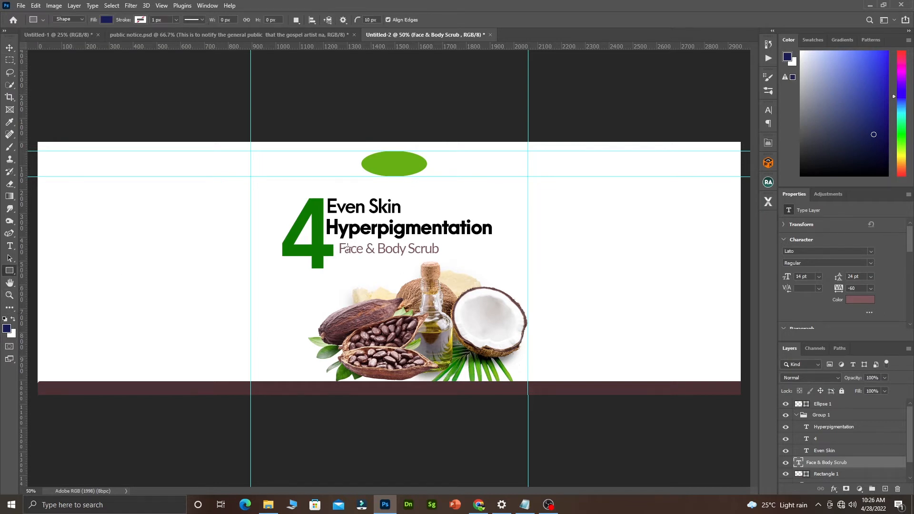
pyautogui.scroll(2, 350, 245)
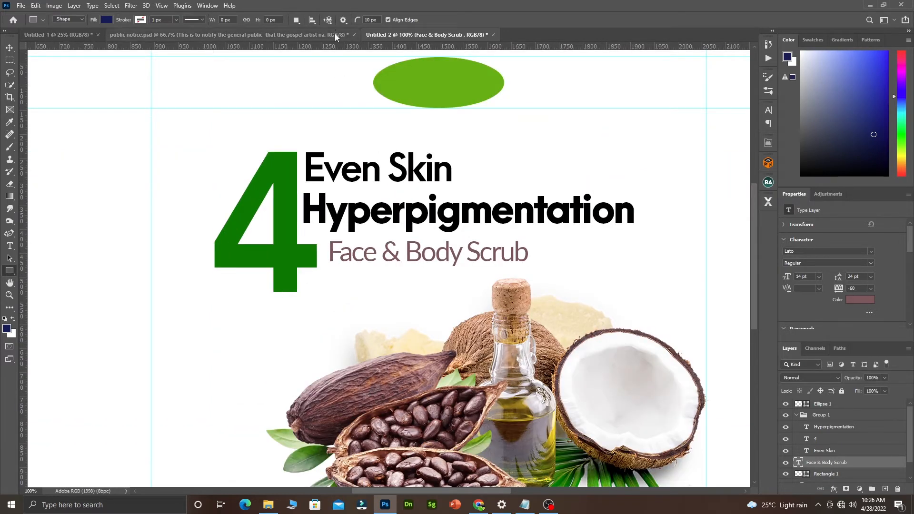
pyautogui.moveTo(335, 51); pyautogui.dragTo(358, 246)
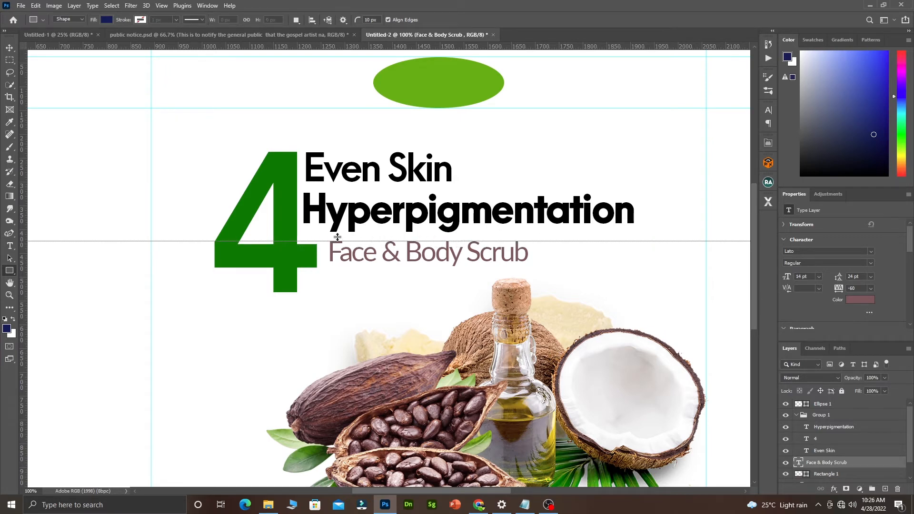
pyautogui.scroll(3, 340, 244)
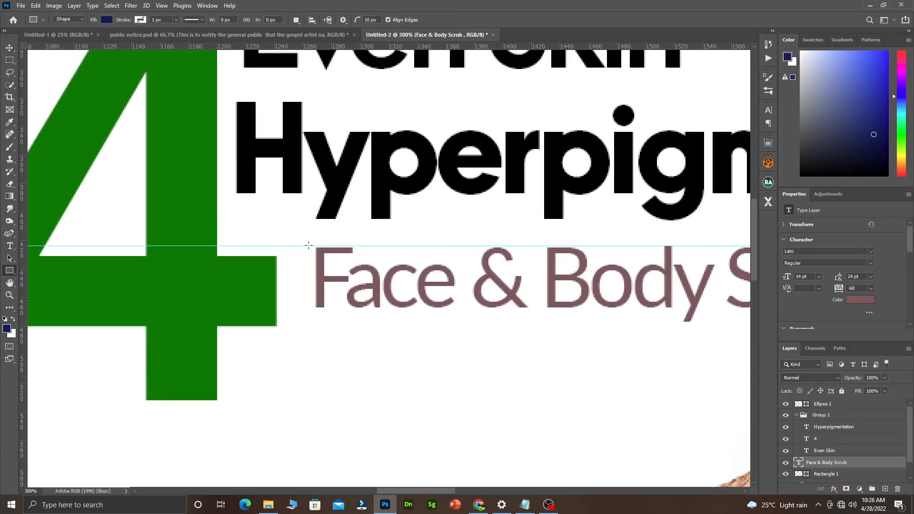
pyautogui.press('v')
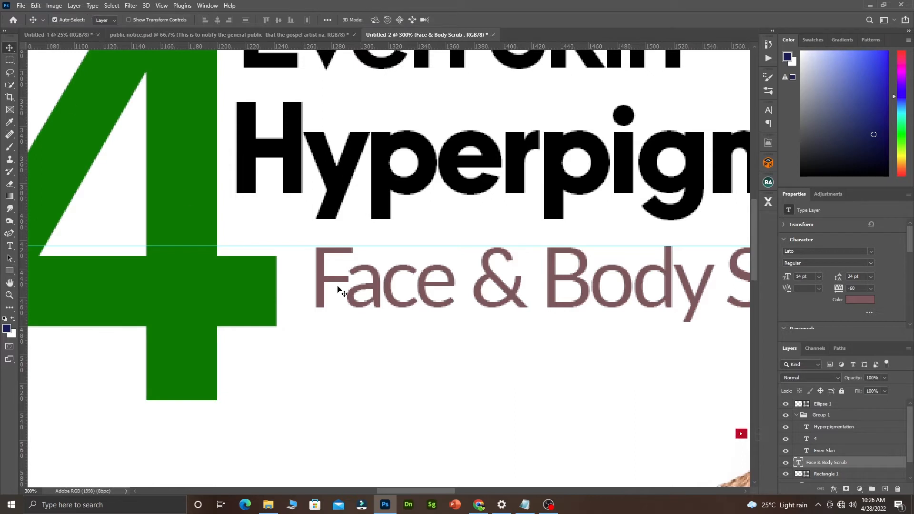
pyautogui.moveTo(362, 247); pyautogui.dragTo(362, 255)
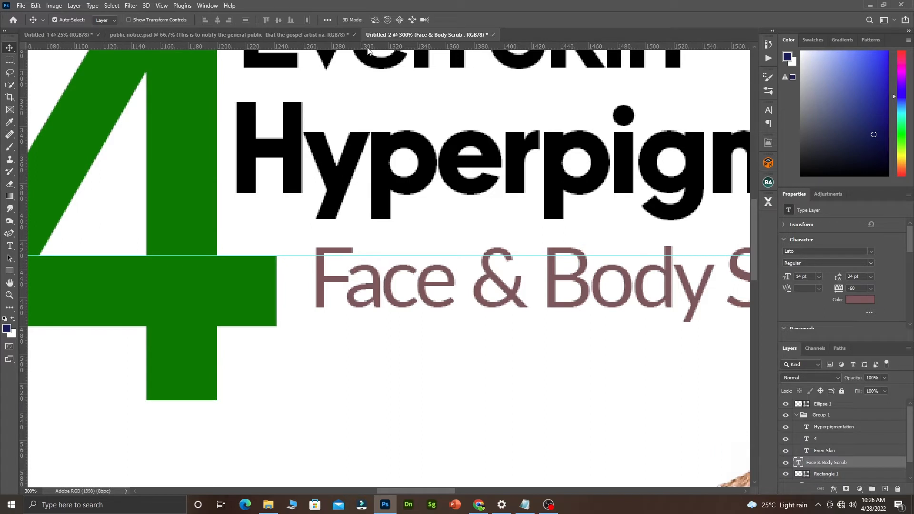
# Add a guide along the crossbar's bottom edge and a vertical guide just right of the 4.
pyautogui.moveTo(369, 47); pyautogui.dragTo(358, 326)
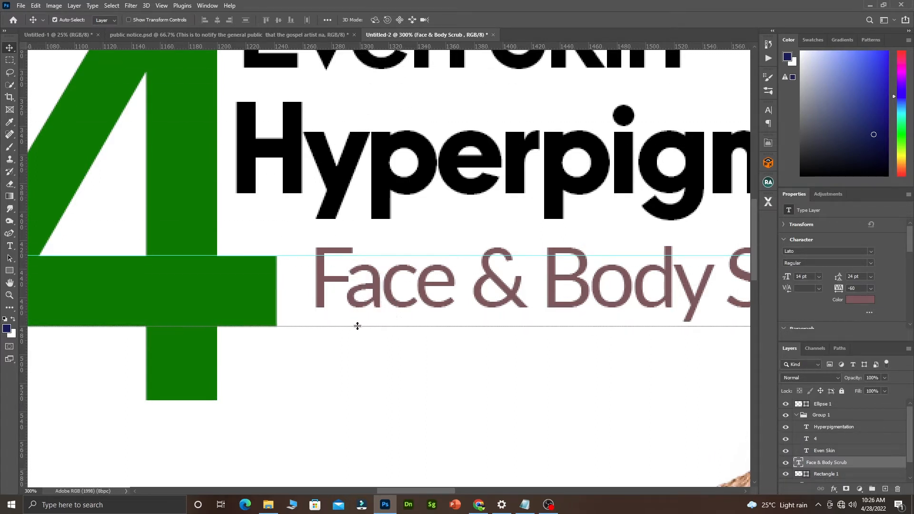
pyautogui.moveTo(22, 230); pyautogui.dragTo(284, 271)
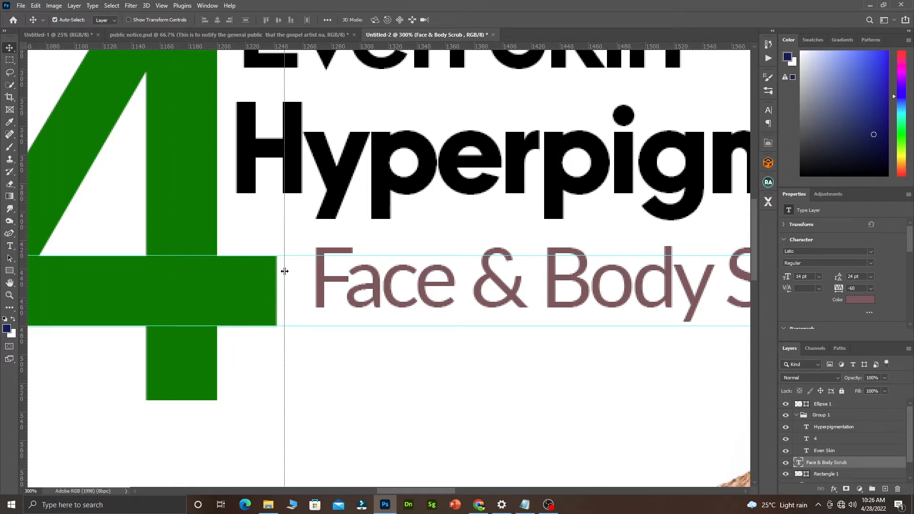
pyautogui.keyDown('ctrl'); pyautogui.keyDown('alt'); pyautogui.click(346, 264); pyautogui.keyUp('alt'); pyautogui.keyUp('ctrl')
pyautogui.keyDown('ctrl'); pyautogui.keyDown('alt'); pyautogui.click(346, 264); pyautogui.keyUp('alt'); pyautogui.keyUp('ctrl')
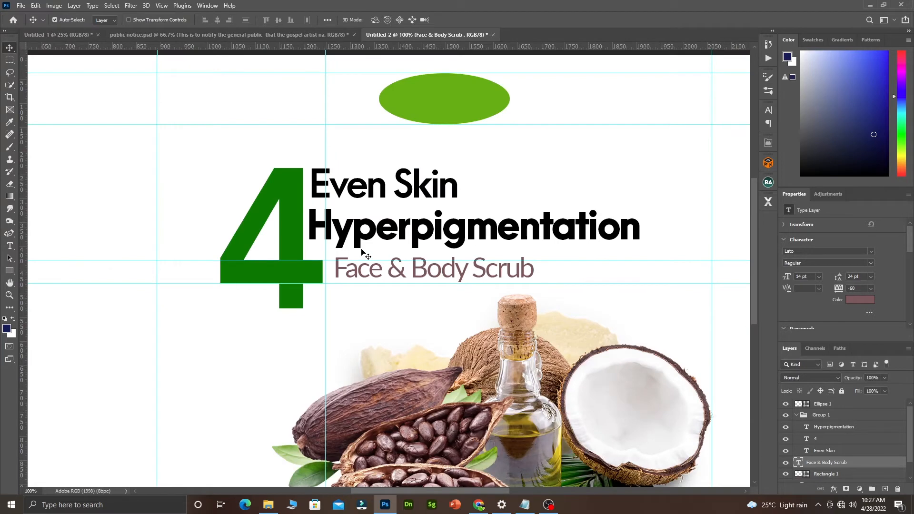
pyautogui.click(9, 271)
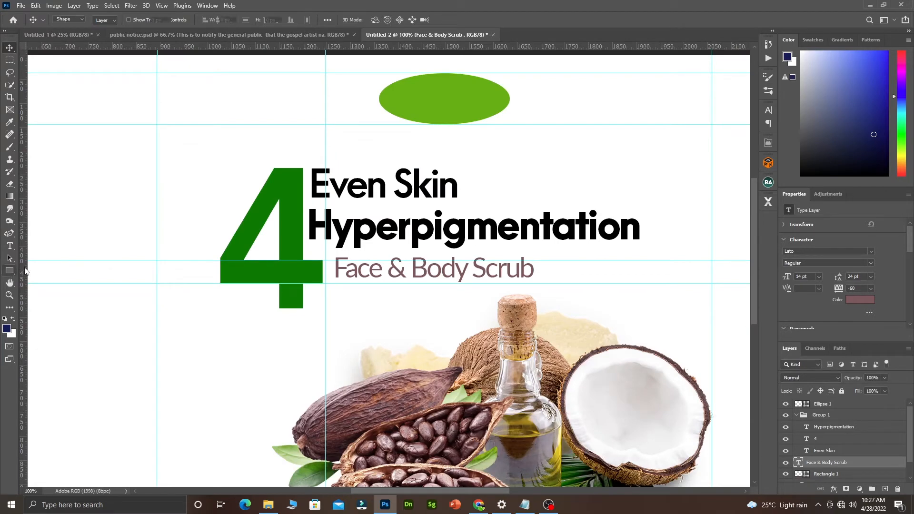
pyautogui.keyDown('ctrl'); pyautogui.click(329, 270); pyautogui.keyUp('ctrl')
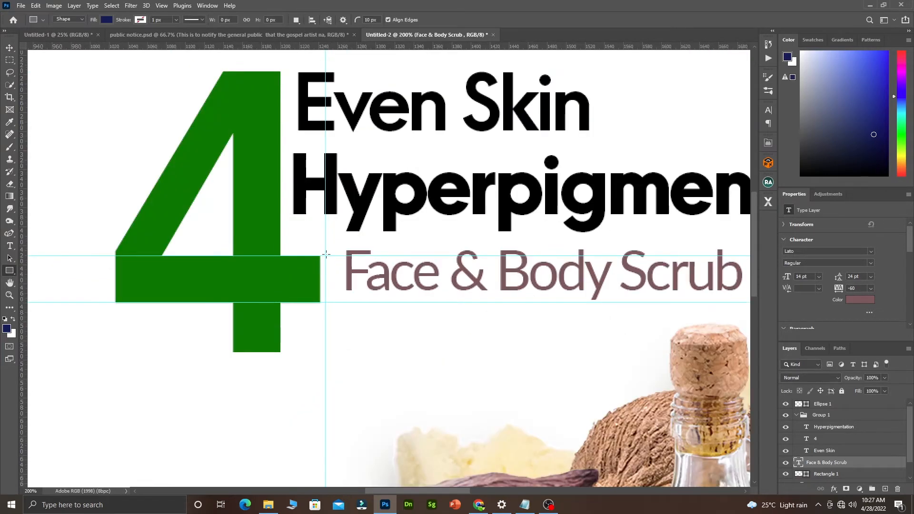
# Draw a navy rectangle from the 4's crossbar to the end of the subtitle.
pyautogui.moveTo(325, 256); pyautogui.dragTo(329, 301)
pyautogui.moveTo(331, 301); pyautogui.dragTo(747, 301)
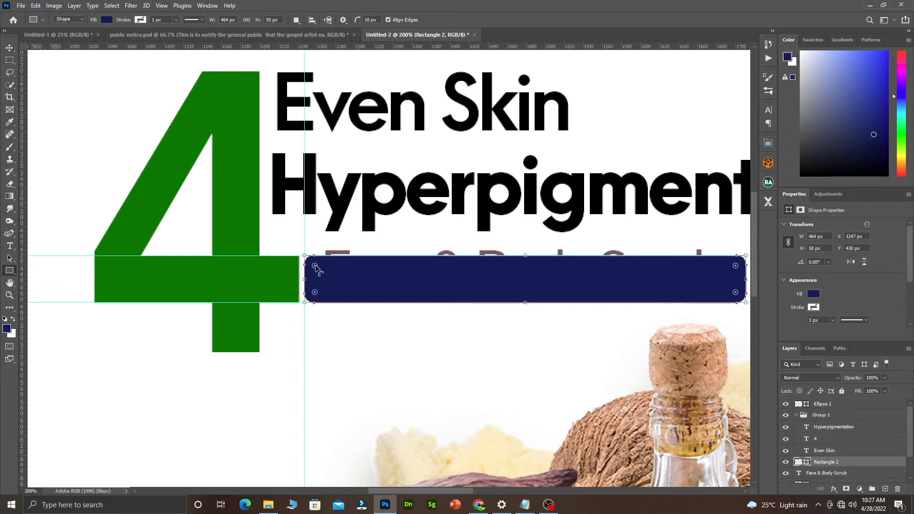
pyautogui.moveTo(316, 265); pyautogui.dragTo(316, 265)
pyautogui.click(825, 195)
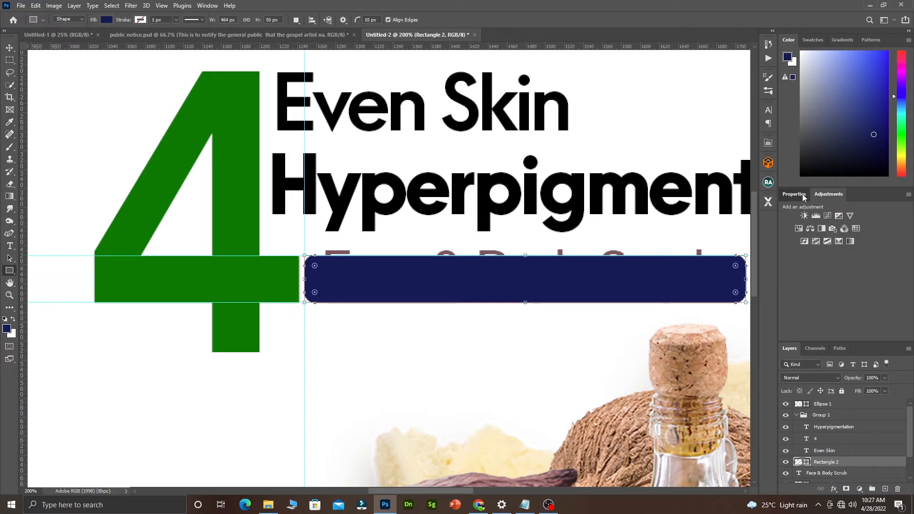
pyautogui.click(803, 196)
# Set the bar's top-left and bottom-left corner radii to 0 px.
pyautogui.scroll(-3, 911, 263)
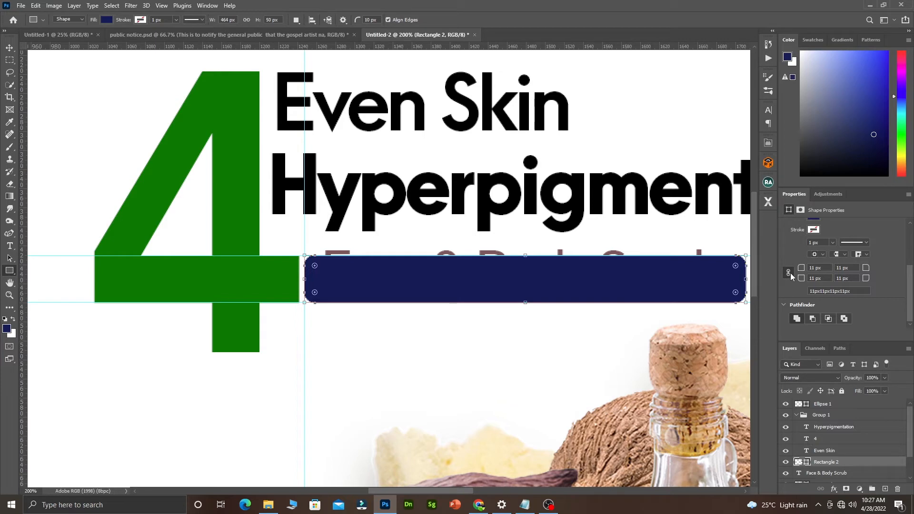
pyautogui.click(825, 270)
pyautogui.write('0')
pyautogui.click(819, 278)
pyautogui.write('0')
pyautogui.press('Return')
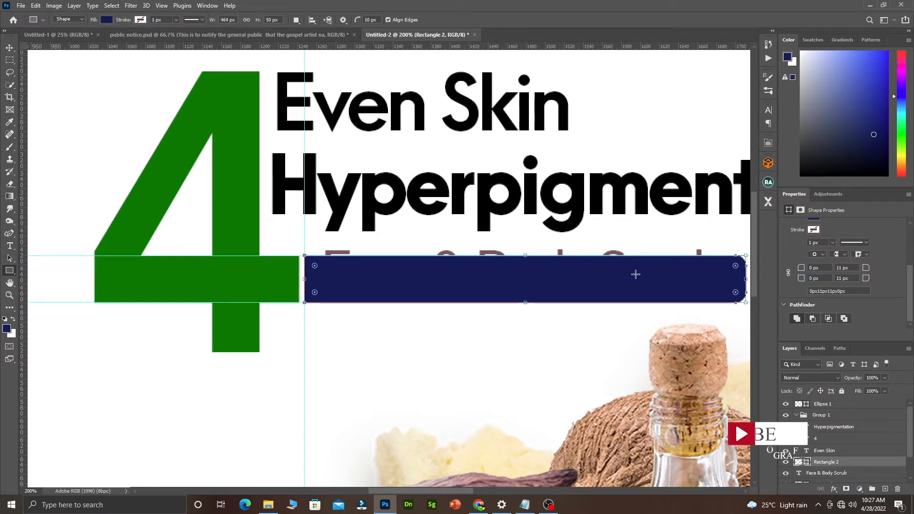
# Round the bar's right corners further, keeping both left corners at 0 px.
pyautogui.moveTo(736, 265)
pyautogui.mouseDown()
pyautogui.moveTo(711, 270)
pyautogui.moveTo(732, 273)
pyautogui.mouseUp()
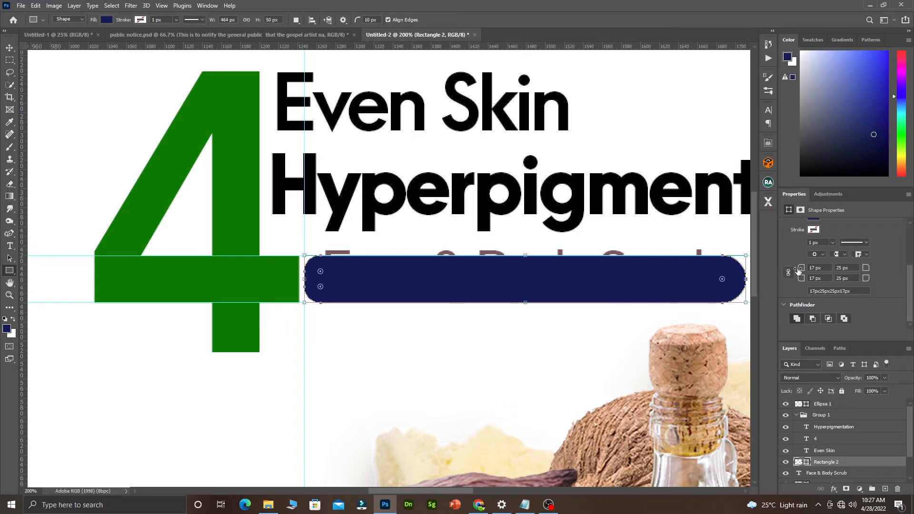
pyautogui.click(820, 267)
pyautogui.write('0')
pyautogui.press('Tab')
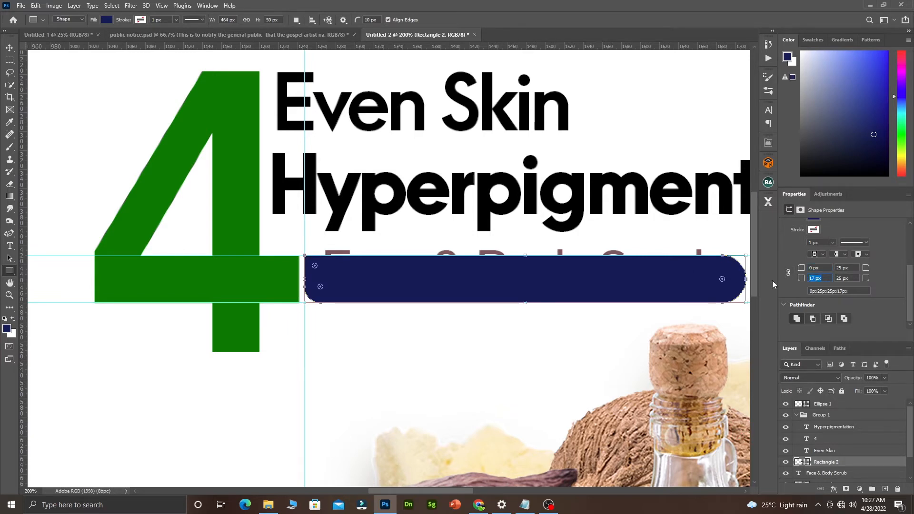
pyautogui.write('0')
pyautogui.press('Return')
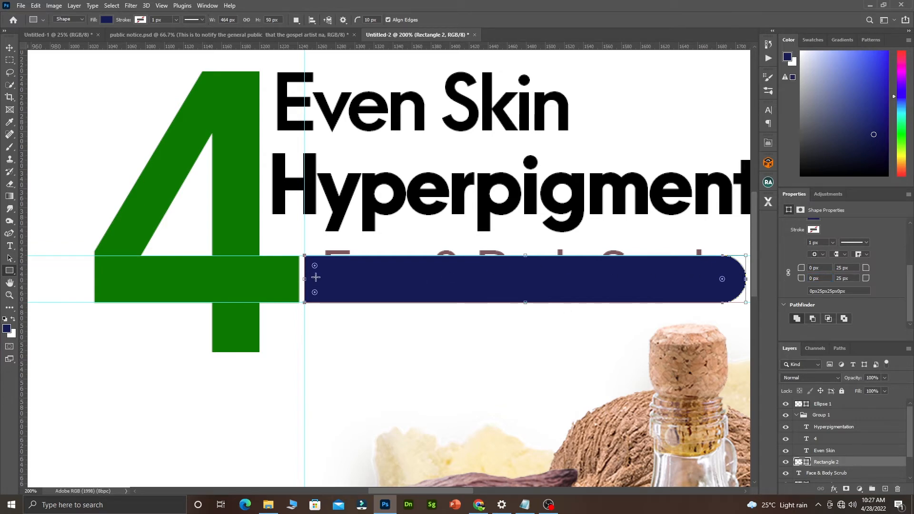
pyautogui.click(9, 47)
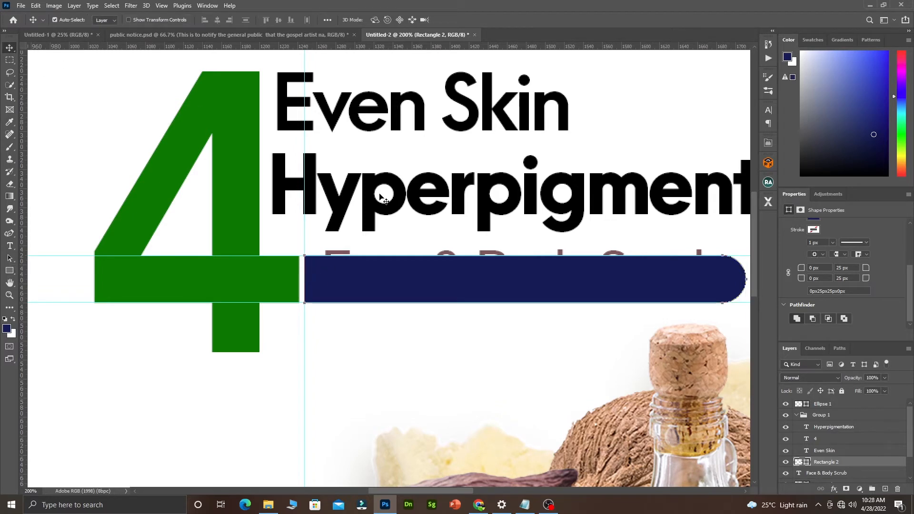
# Move the Face & Body Scrub layer above Rectangle 2 and nudge it down onto the bar.
pyautogui.keyDown('alt'); pyautogui.click(395, 264); pyautogui.keyUp('alt')
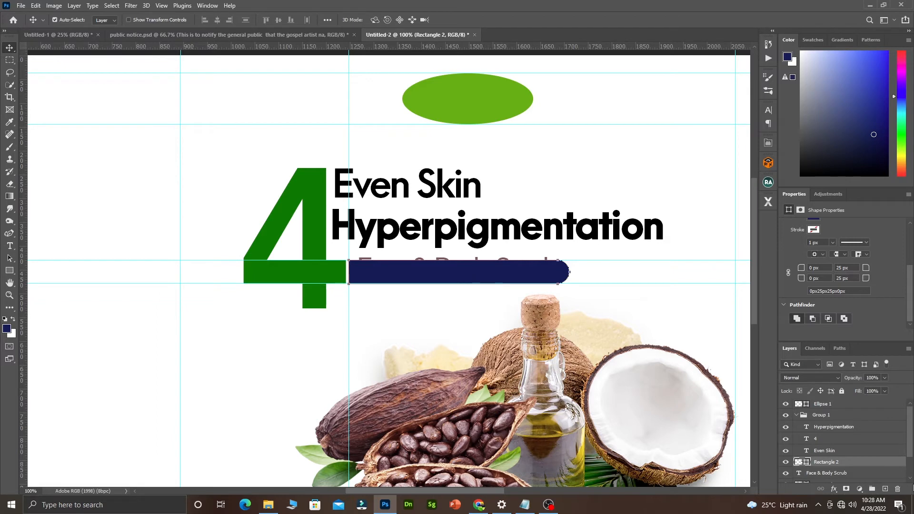
pyautogui.moveTo(843, 477); pyautogui.dragTo(846, 459)
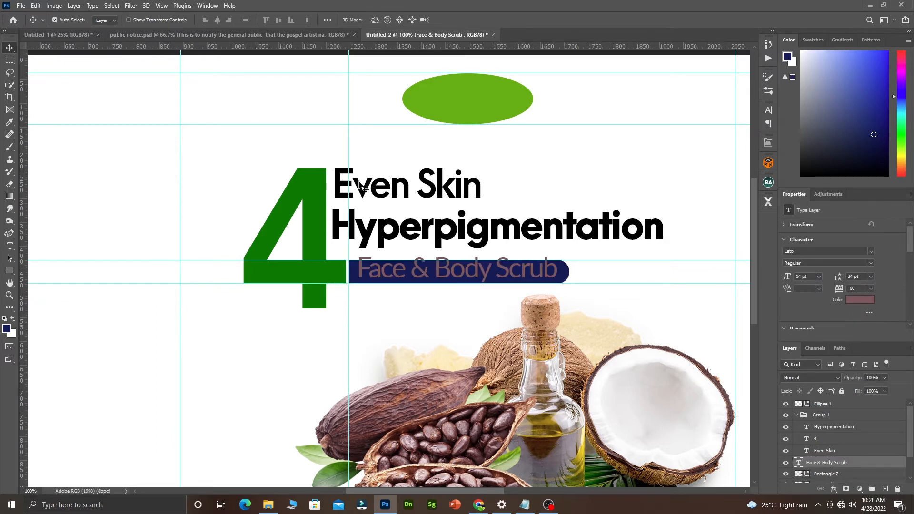
pyautogui.scroll(-1, 478, 262)
pyautogui.scroll(-2, 475, 241)
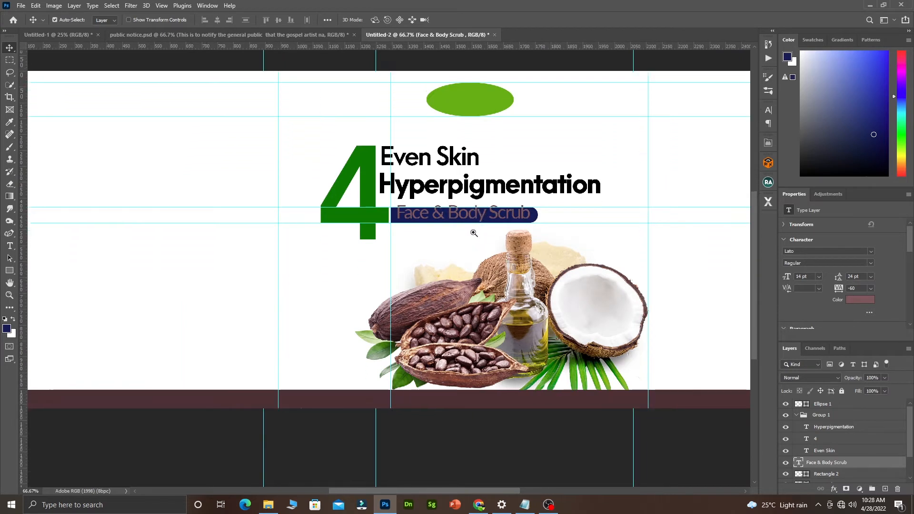
pyautogui.hscroll(3, 473, 231)
pyautogui.click(471, 233)
pyautogui.moveTo(410, 217); pyautogui.dragTo(408, 219)
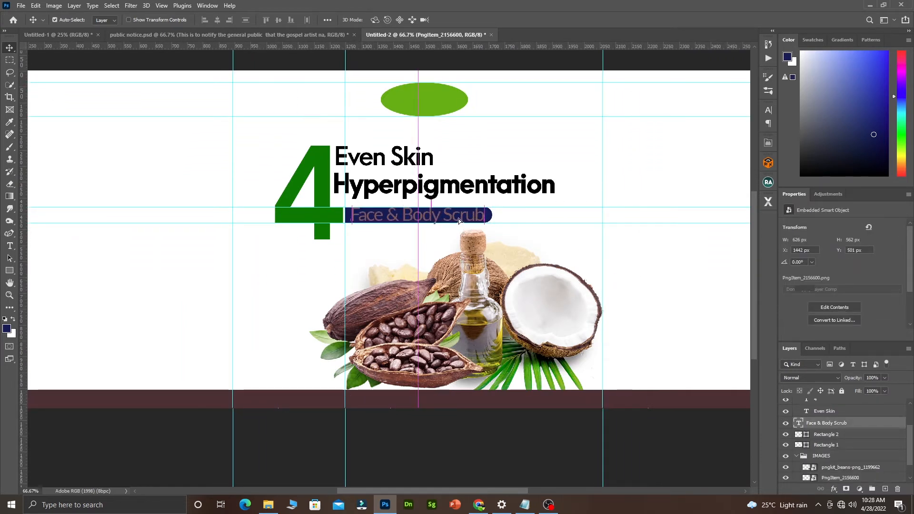
# Change the subtitle text colour to white (ffffff).
pyautogui.doubleClick(456, 214)
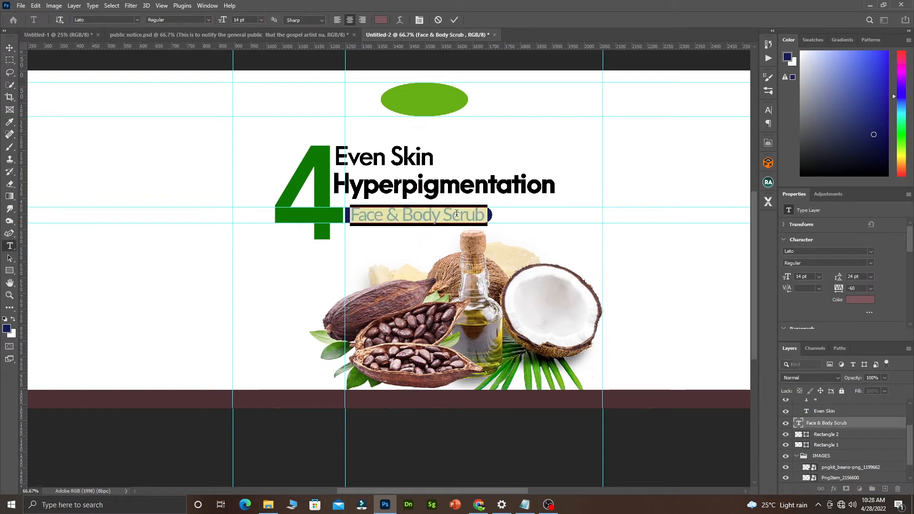
pyautogui.click(383, 20)
pyautogui.write('ffffff')
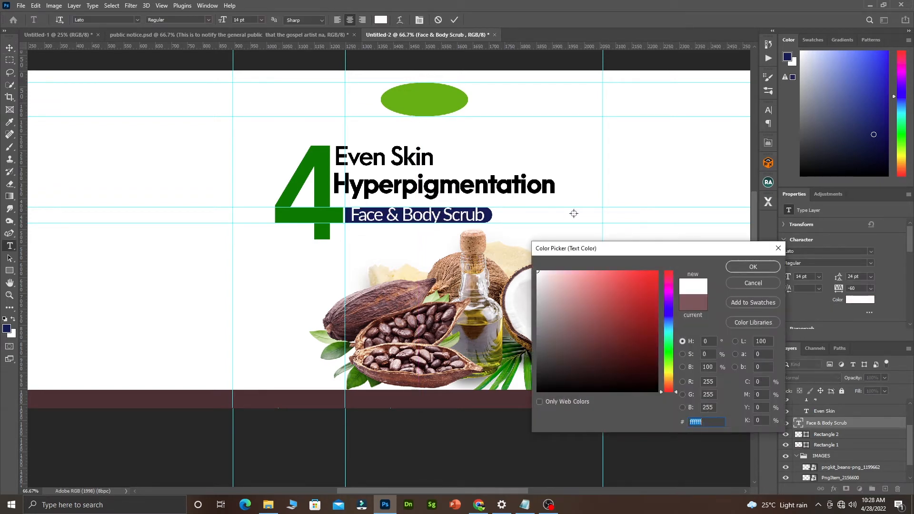
pyautogui.click(753, 266)
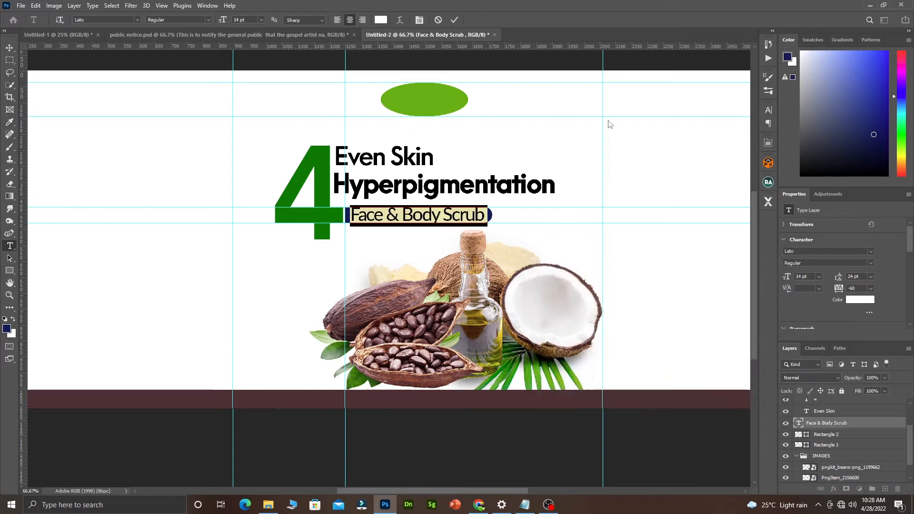
pyautogui.click(455, 20)
pyautogui.press('v')
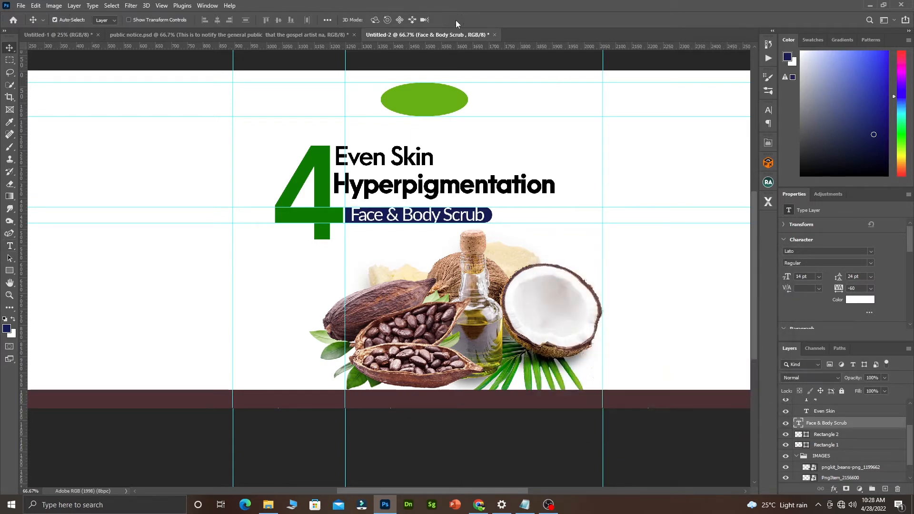
pyautogui.click(398, 215)
pyautogui.click(399, 215)
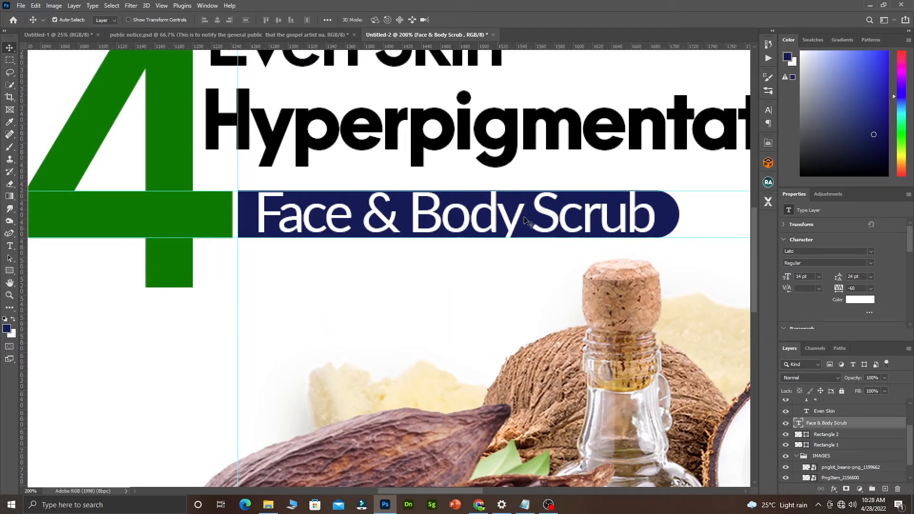
# Shrink the subtitle to 12 pt and nudge it up to sit centred in the navy bar.
pyautogui.hotkey('ctrl', 't')
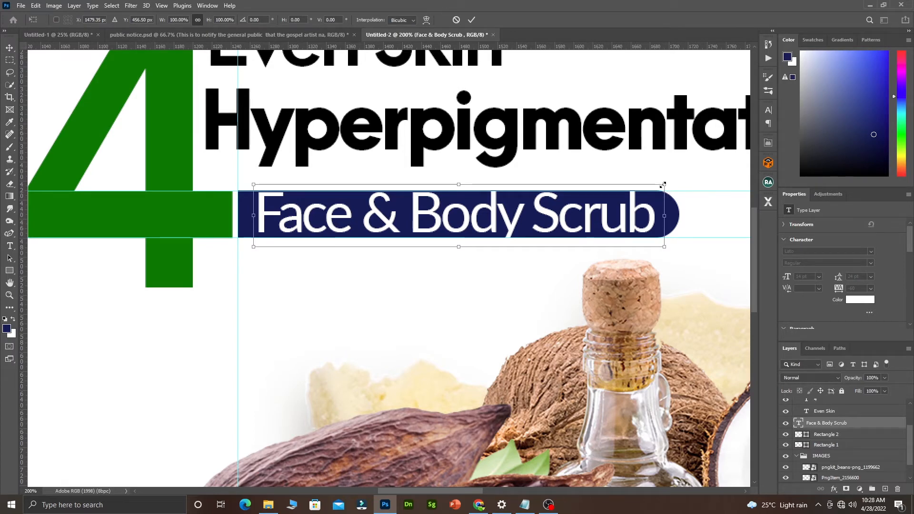
pyautogui.moveTo(664, 184); pyautogui.dragTo(664, 189)
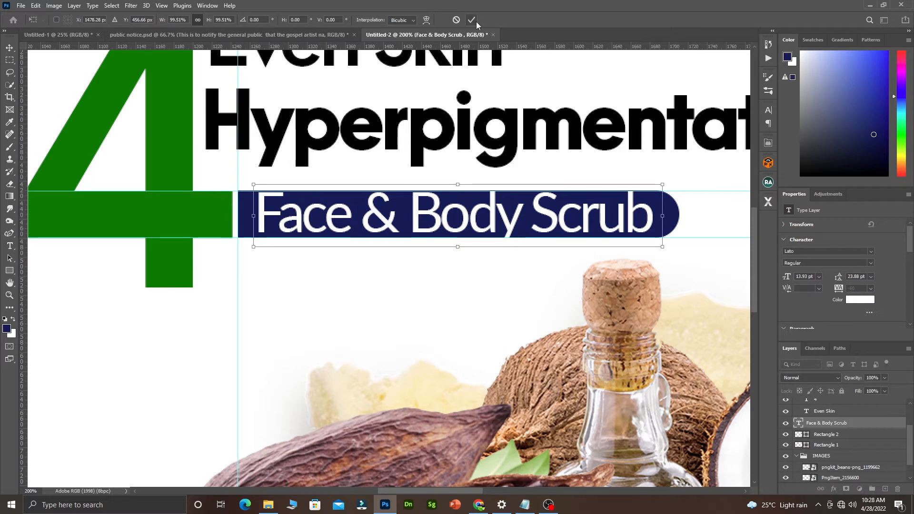
pyautogui.click(474, 21)
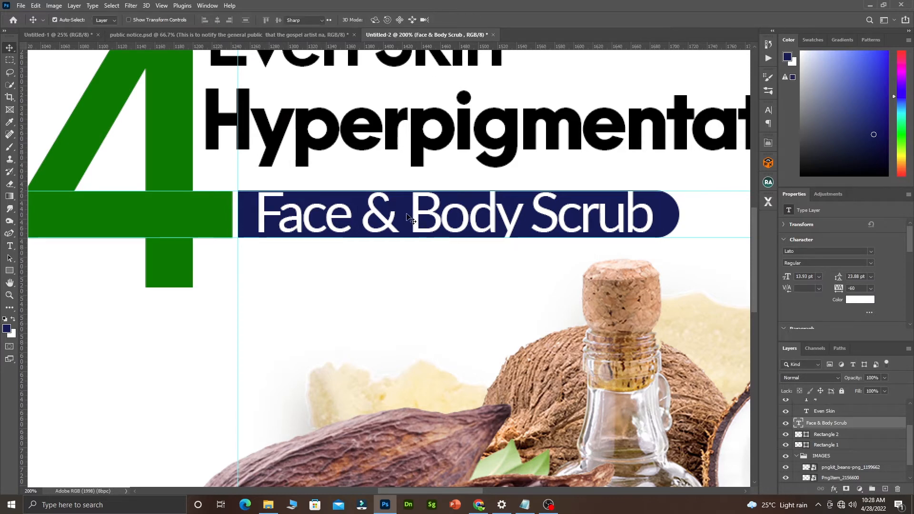
pyautogui.doubleClick(411, 220)
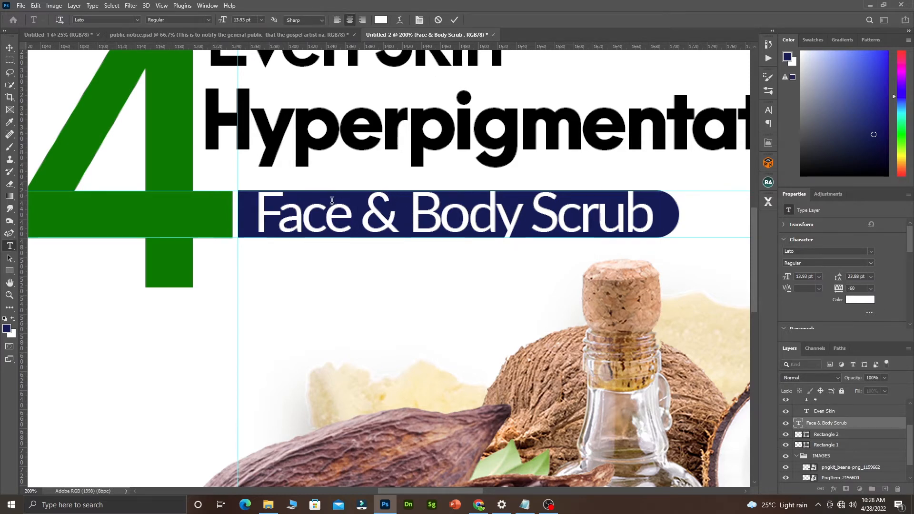
pyautogui.tripleClick(332, 201)
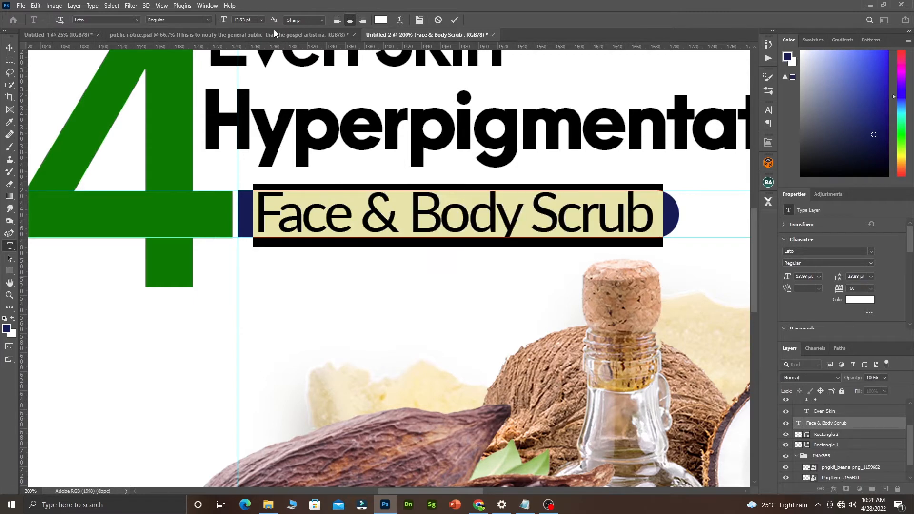
pyautogui.click(262, 20)
pyautogui.click(255, 77)
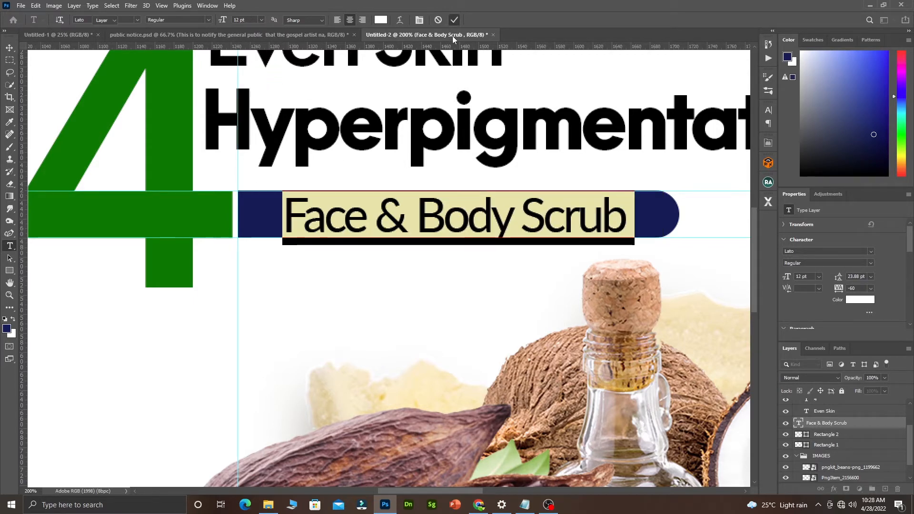
pyautogui.click(455, 20)
pyautogui.press('v')
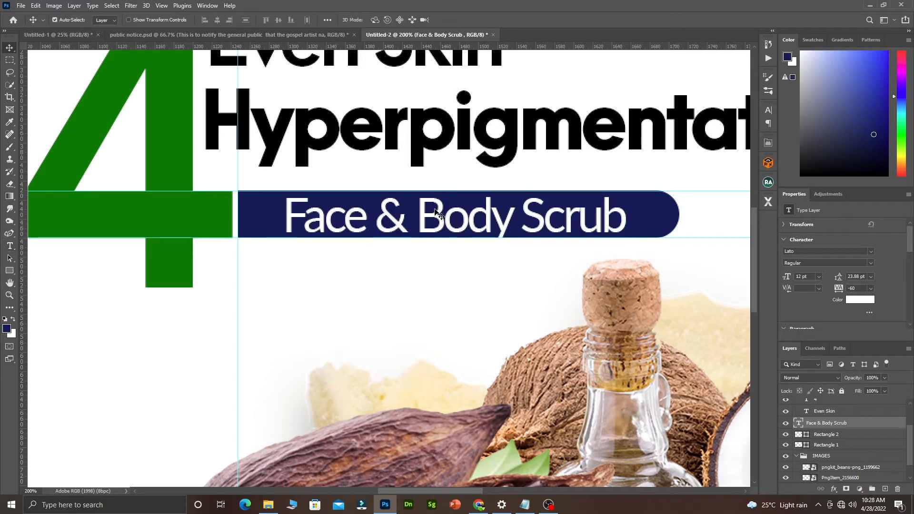
pyautogui.moveTo(437, 212); pyautogui.dragTo(435, 210)
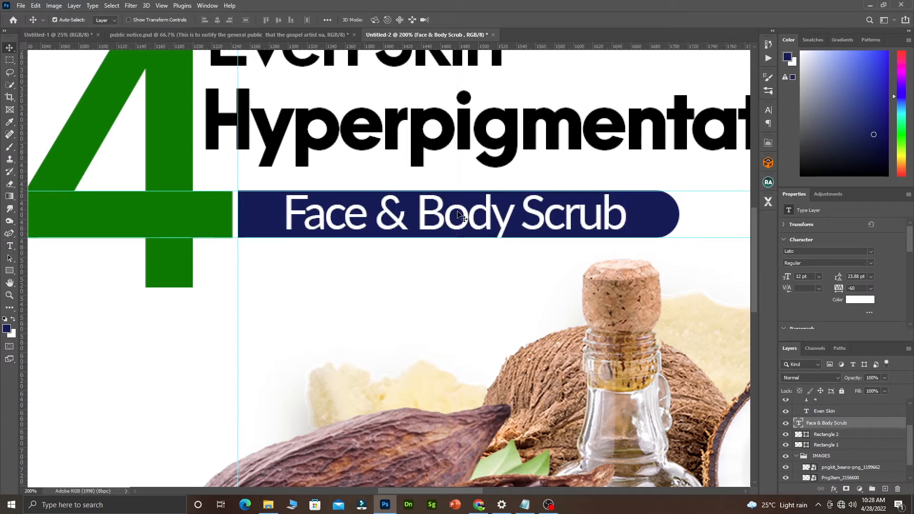
# Loosen the subtitle's tracking from -60 to -20.
pyautogui.doubleClick(469, 215)
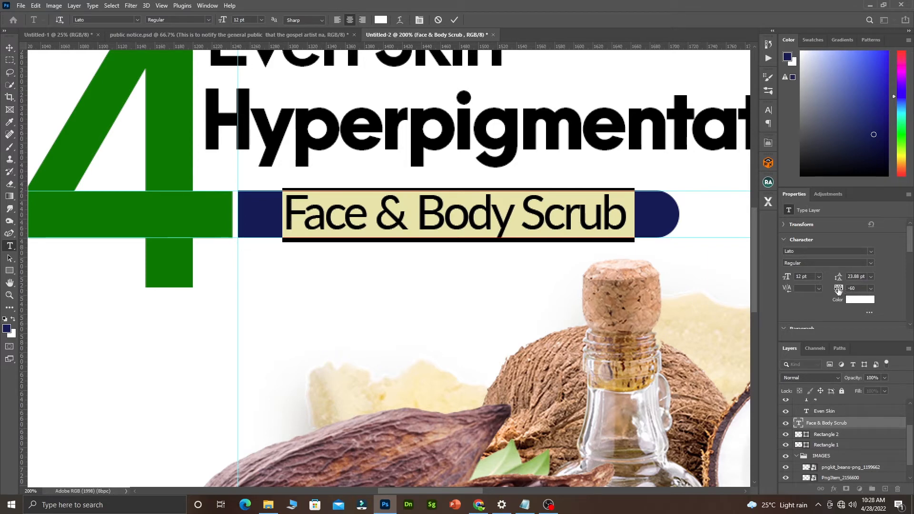
pyautogui.moveTo(839, 290); pyautogui.dragTo(841, 291)
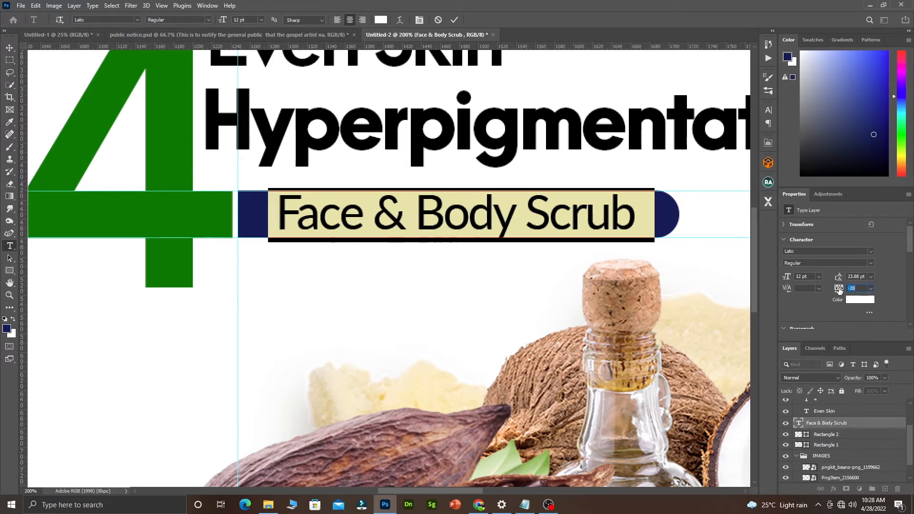
pyautogui.click(455, 22)
pyautogui.press('v')
pyautogui.keyDown('alt'); pyautogui.click(444, 169); pyautogui.keyUp('alt')
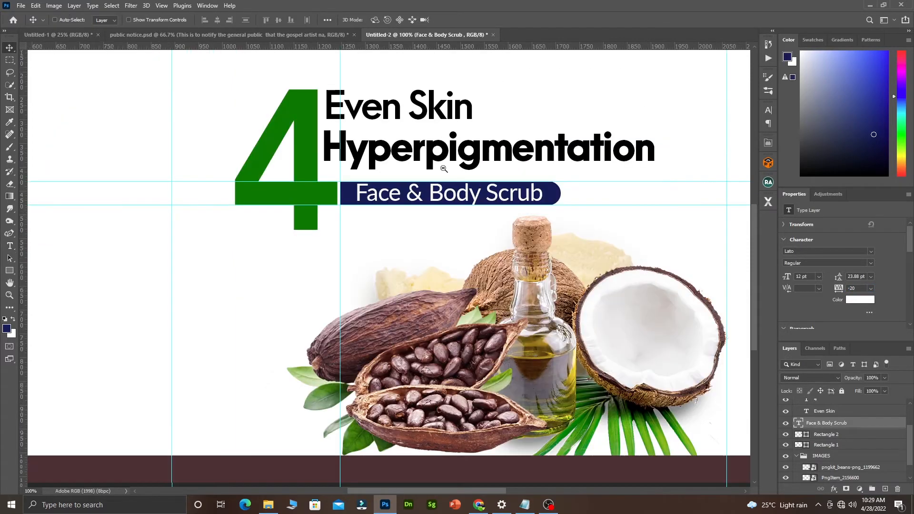
pyautogui.keyDown('alt'); pyautogui.click(444, 169); pyautogui.keyUp('alt')
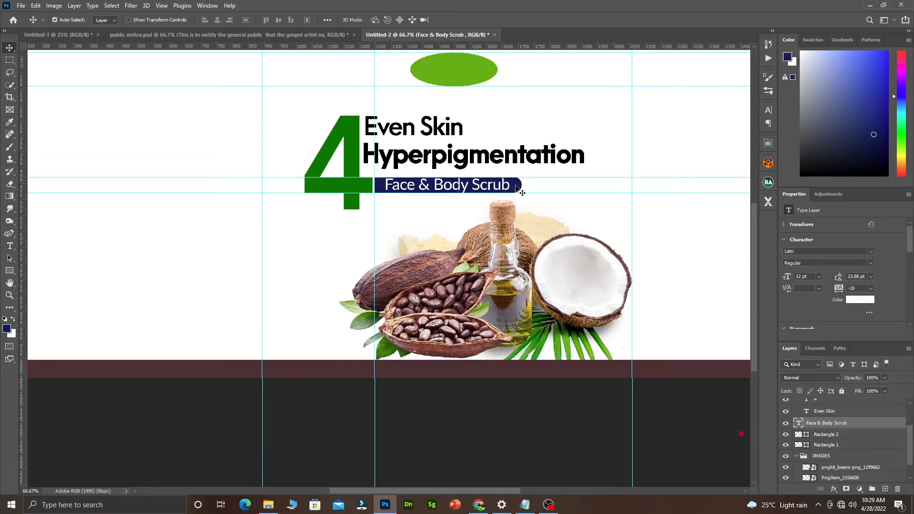
pyautogui.click(518, 188)
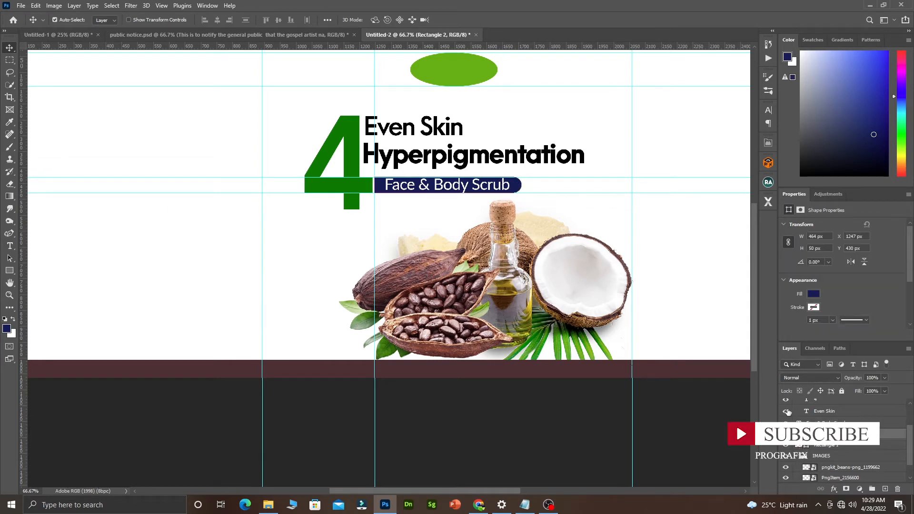
pyautogui.doubleClick(799, 434)
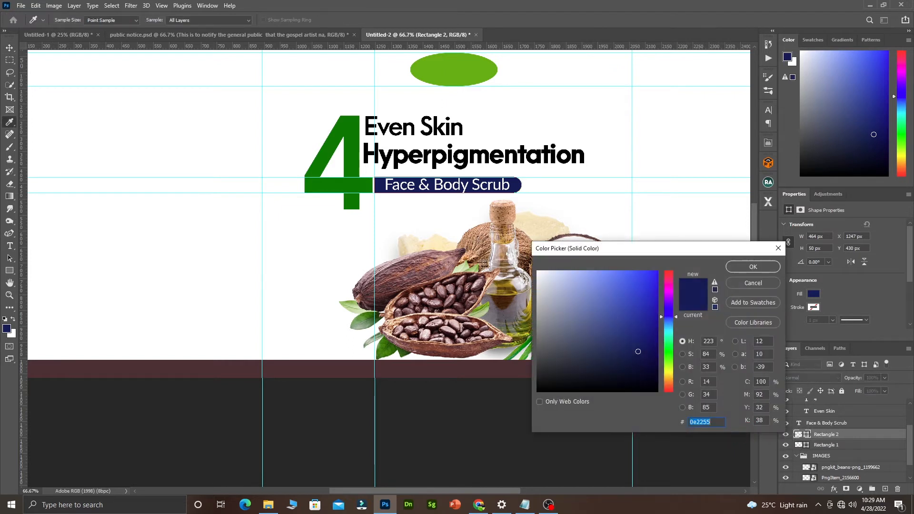
pyautogui.click(504, 282)
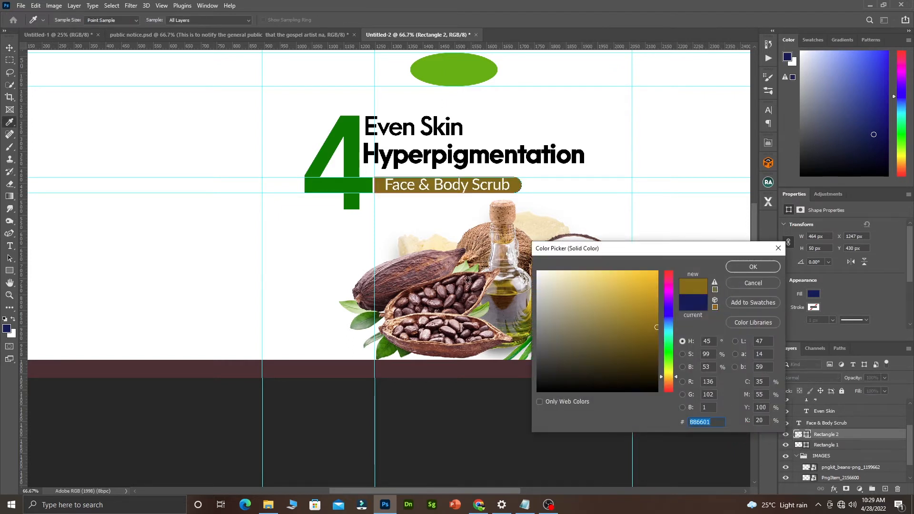
pyautogui.moveTo(468, 281); pyautogui.dragTo(430, 308)
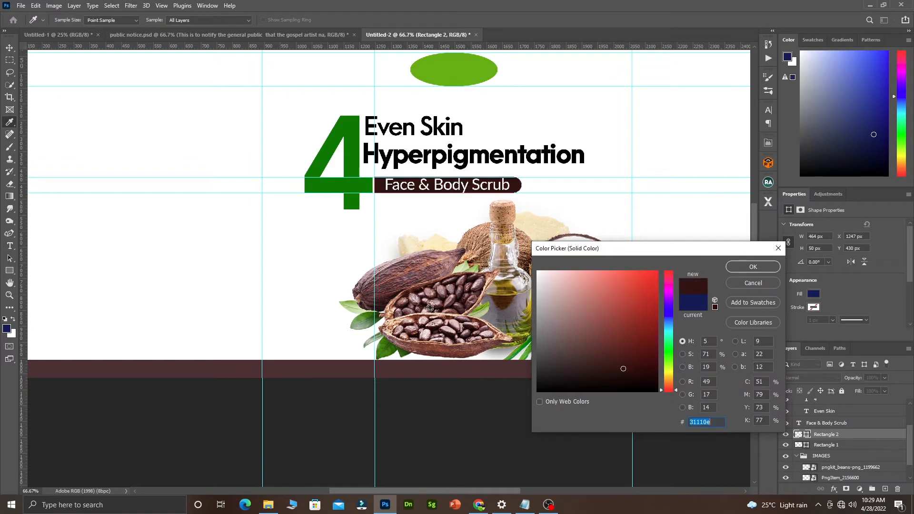
pyautogui.moveTo(415, 338); pyautogui.dragTo(383, 347)
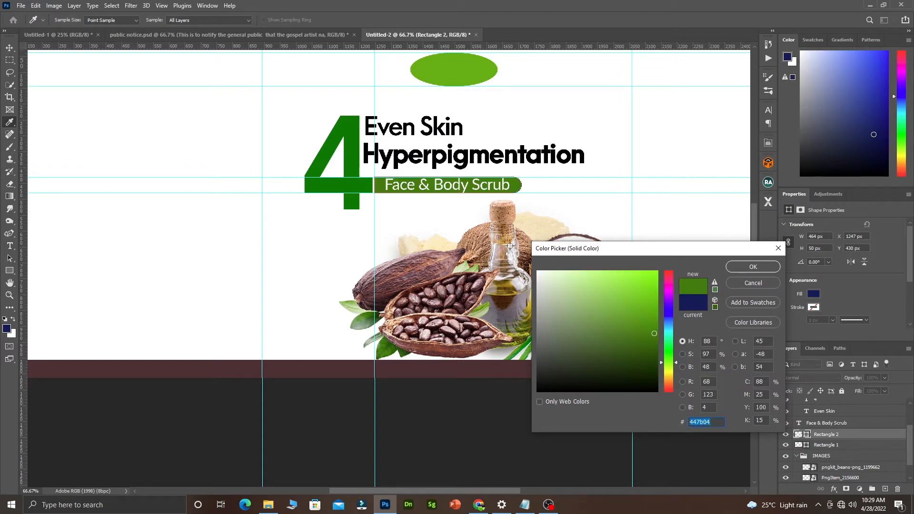
pyautogui.click(476, 245)
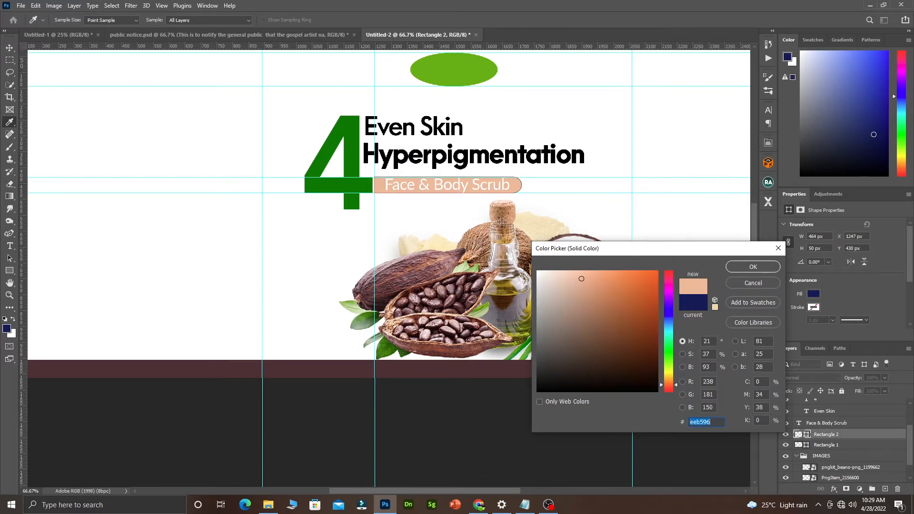
pyautogui.click(506, 218)
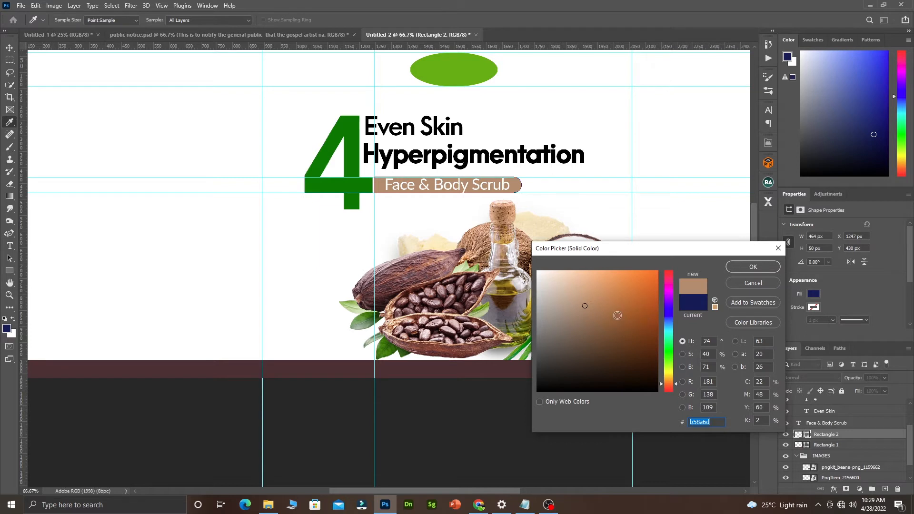
pyautogui.moveTo(618, 315); pyautogui.dragTo(641, 333)
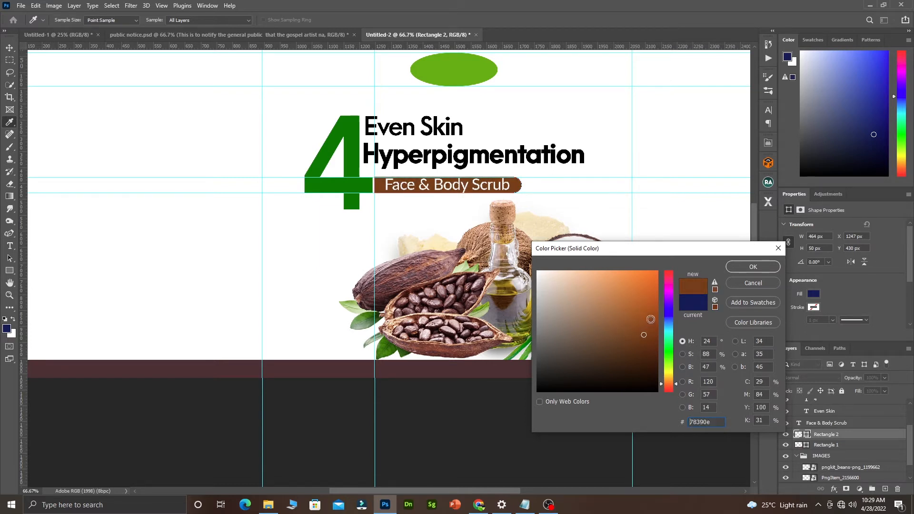
pyautogui.click(750, 284)
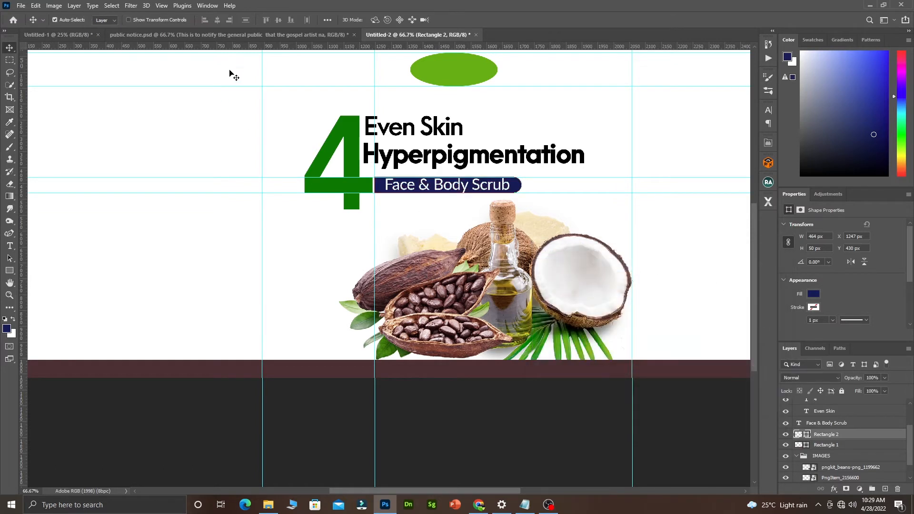
# Select the Hyperpigmentation heading, re-zoom the label, and bring the Notepad label notes alongside.
pyautogui.click(563, 187)
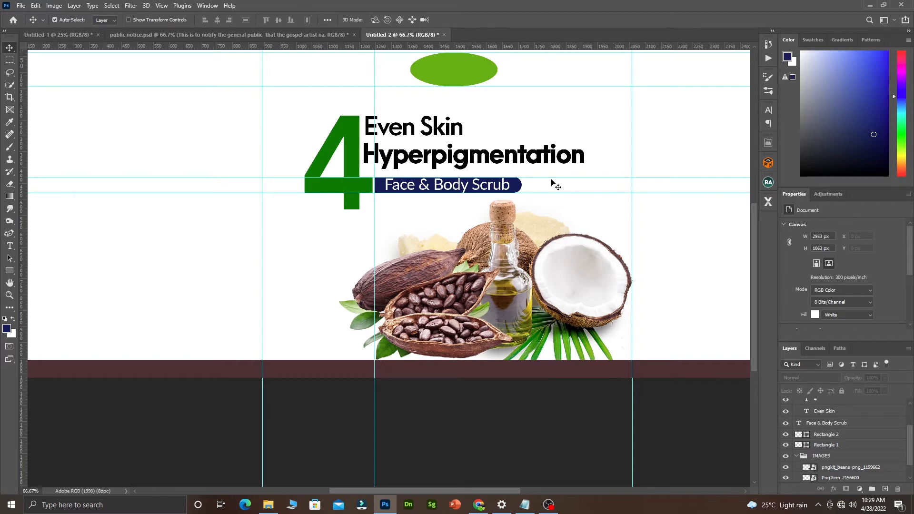
pyautogui.click(440, 162)
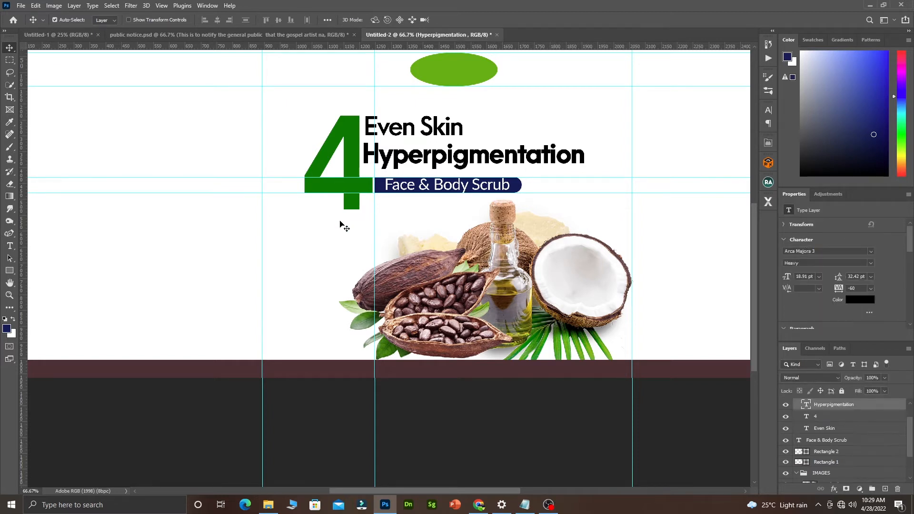
pyautogui.keyDown('ctrl'); pyautogui.keyDown('alt'); pyautogui.click(409, 161); pyautogui.keyUp('alt'); pyautogui.keyUp('ctrl')
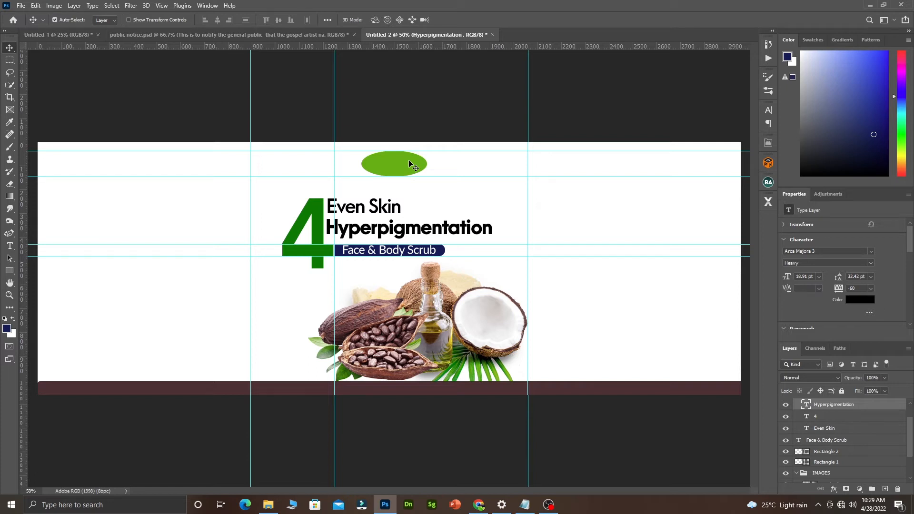
pyautogui.hotkey('ctrl', '+')
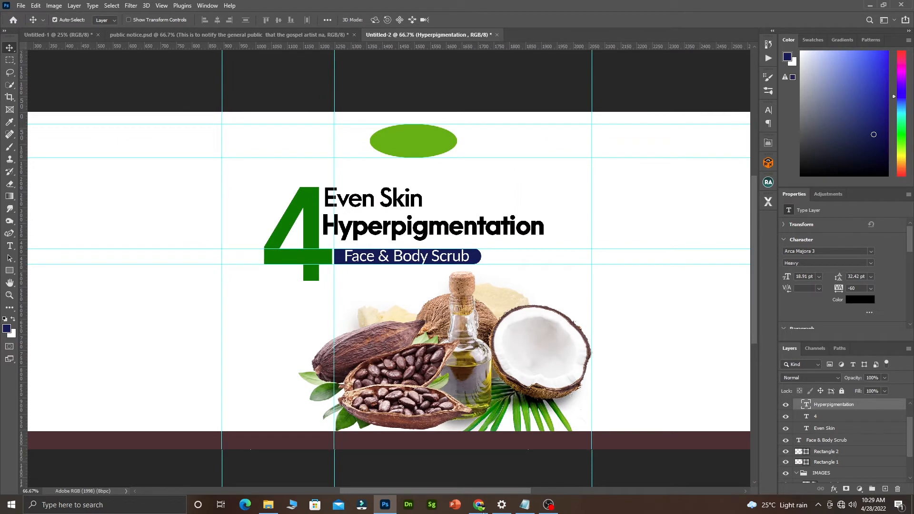
pyautogui.click(532, 504)
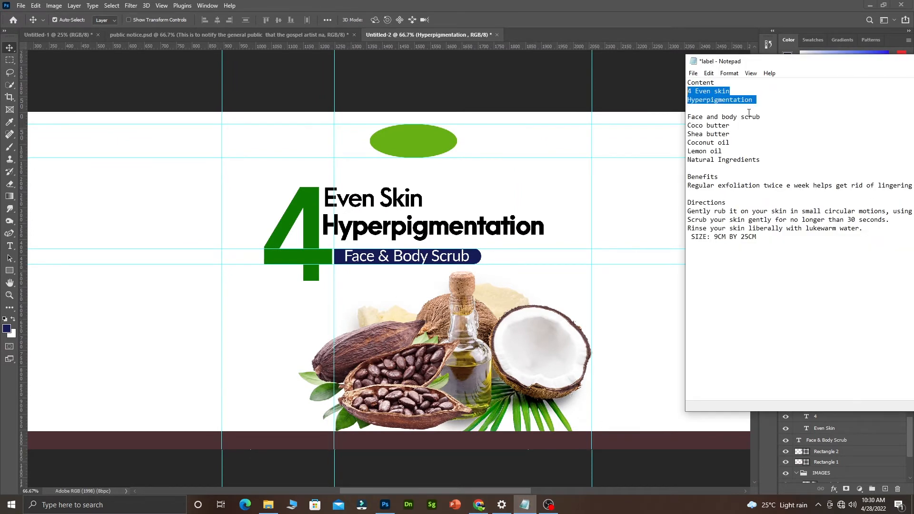
pyautogui.moveTo(767, 117); pyautogui.dragTo(691, 116)
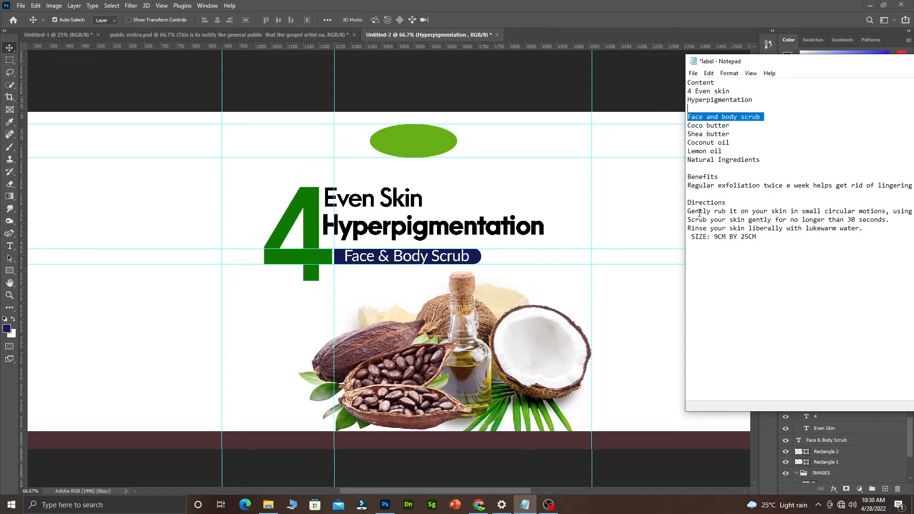
pyautogui.click(399, 269)
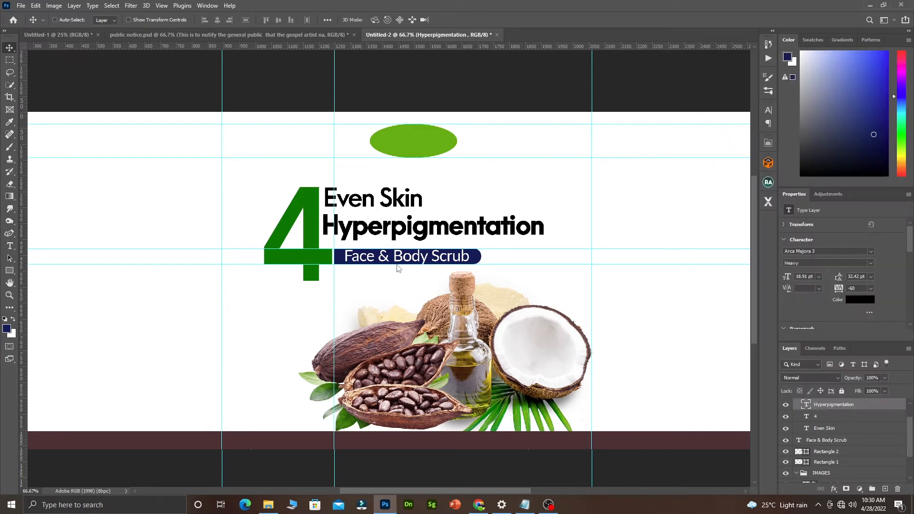
pyautogui.keyDown('ctrl'); pyautogui.keyDown('alt'); pyautogui.click(417, 246); pyautogui.keyUp('alt'); pyautogui.keyUp('ctrl')
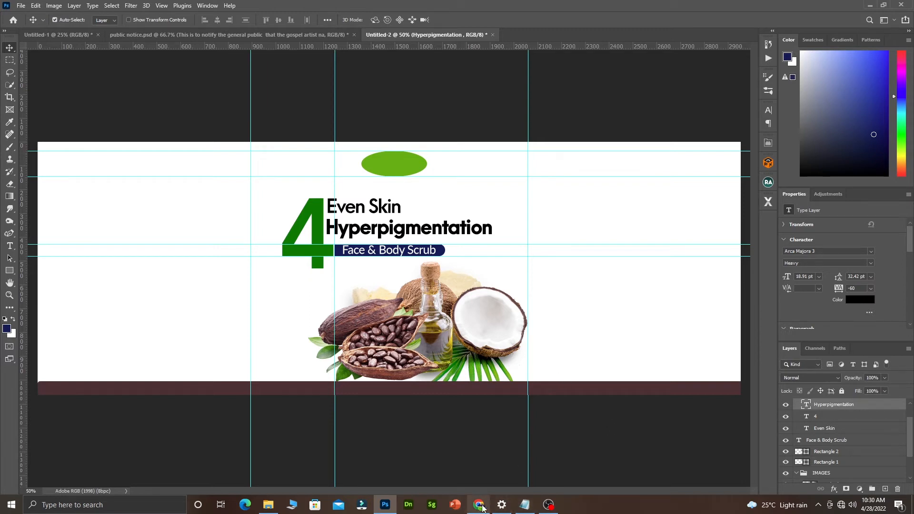
pyautogui.click(523, 504)
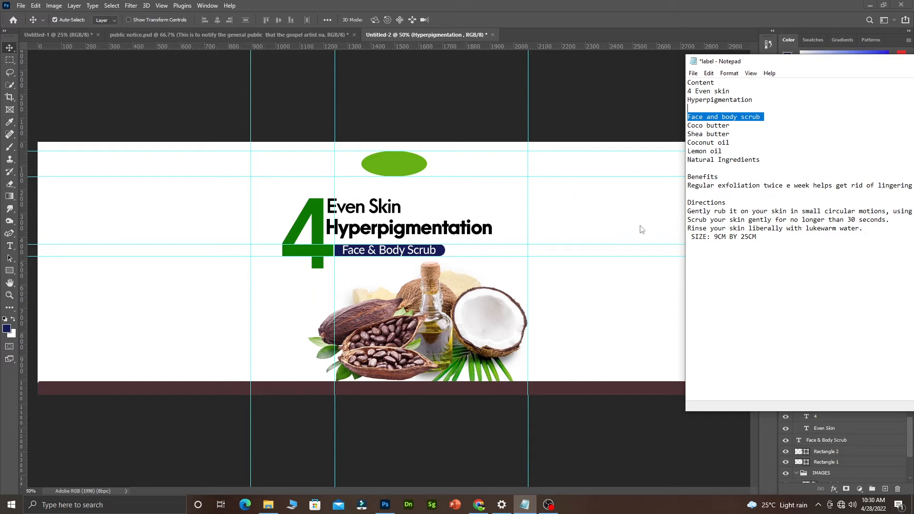
# Bring the Photoshop label with the Hyperpigmentation heading back in front of Notepad.
pyautogui.click(289, 288)
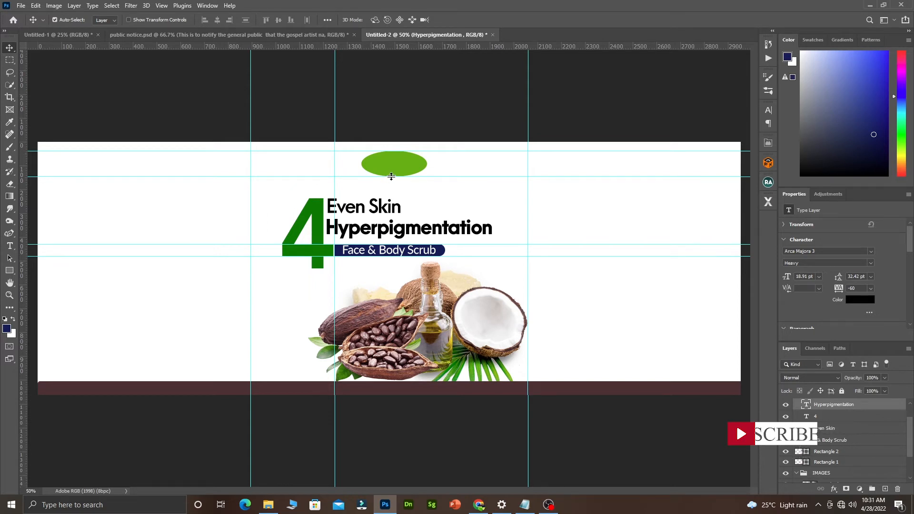
# Add a horizontal guide at about Y 911 px, aligned to a temporary navy rectangle at the label bottom.
pyautogui.moveTo(200, 48); pyautogui.dragTo(172, 357)
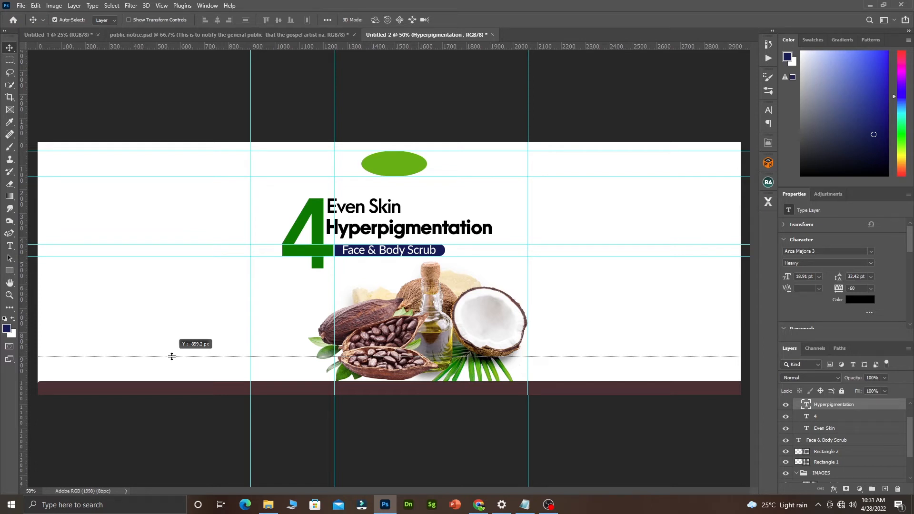
pyautogui.moveTo(172, 357); pyautogui.dragTo(172, 357)
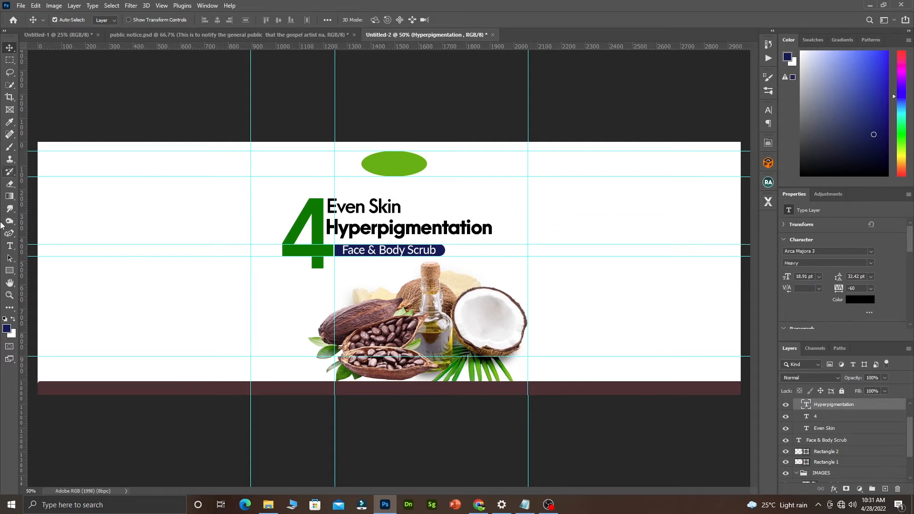
pyautogui.click(10, 271)
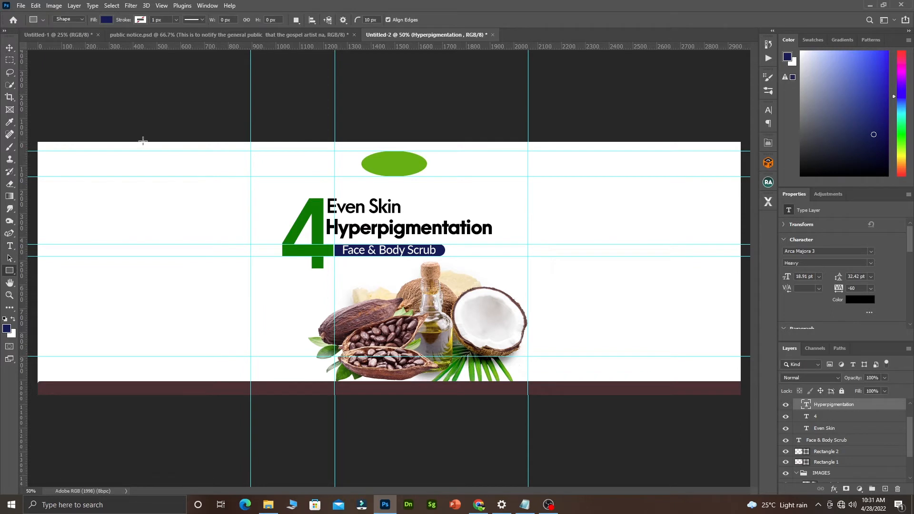
pyautogui.moveTo(143, 142); pyautogui.dragTo(163, 174)
pyautogui.click(10, 47)
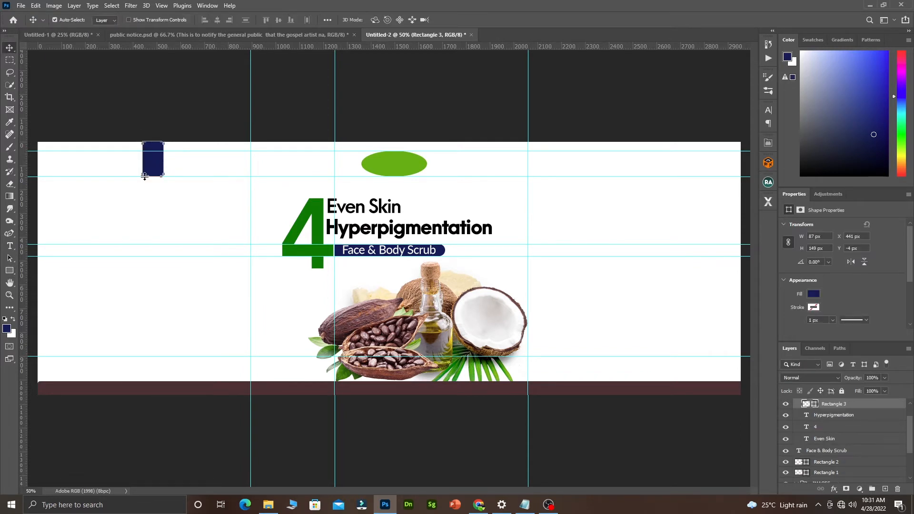
pyautogui.moveTo(159, 168); pyautogui.dragTo(158, 385)
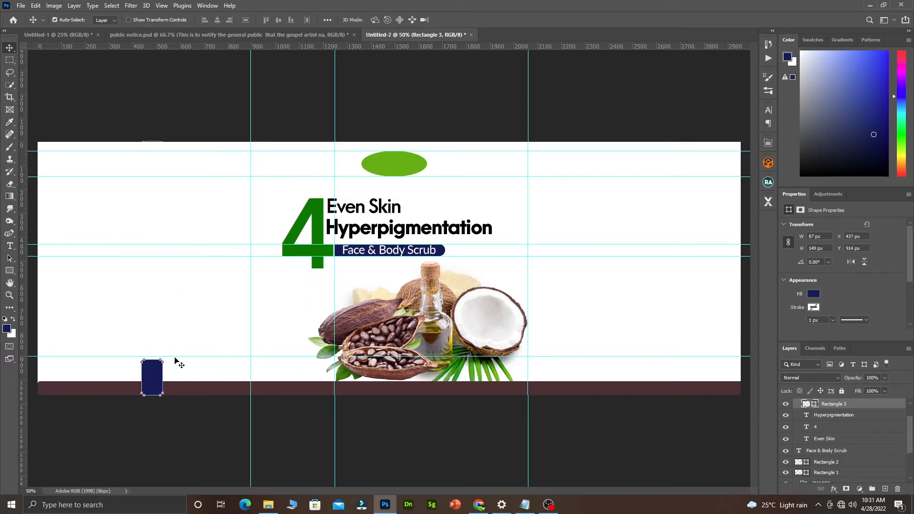
pyautogui.click(188, 371)
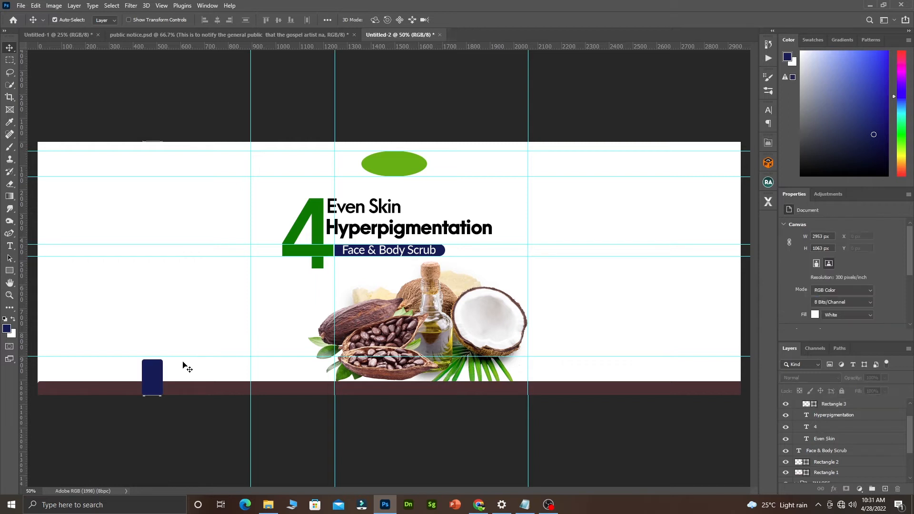
pyautogui.moveTo(179, 356); pyautogui.dragTo(180, 360)
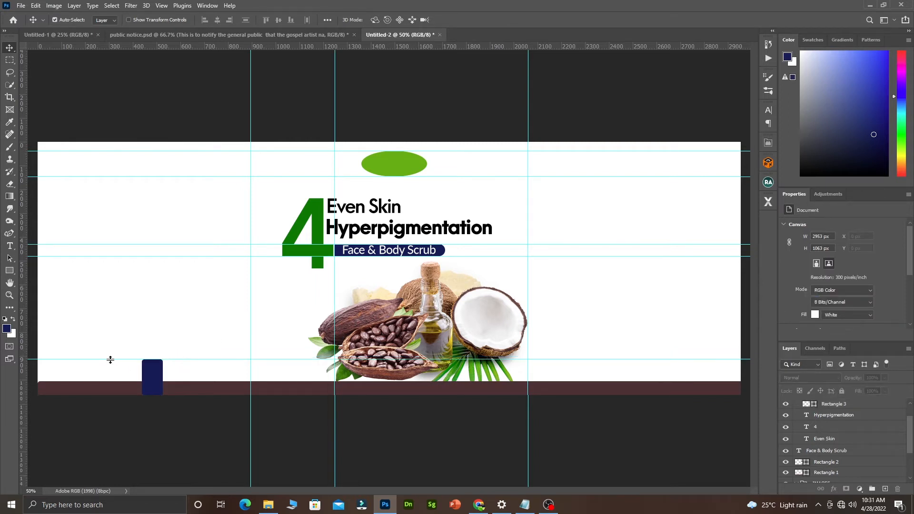
# Delete the temporary navy rectangle and nudge the vertical guide slightly left.
pyautogui.click(156, 379)
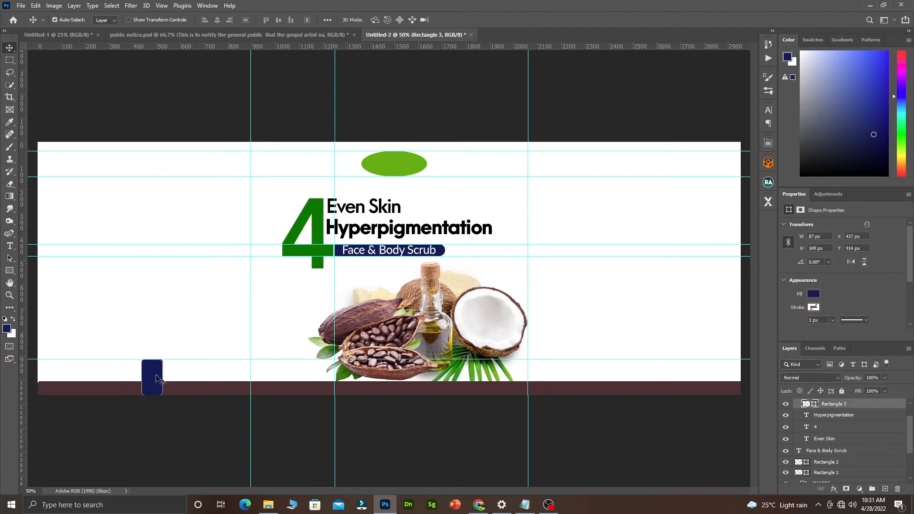
pyautogui.press('Delete')
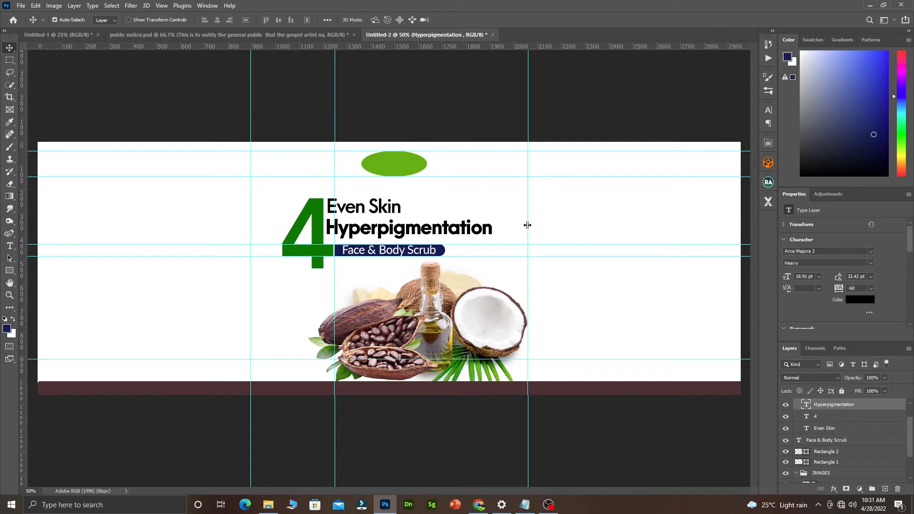
pyautogui.moveTo(528, 226); pyautogui.dragTo(528, 226)
pyautogui.press('F3')
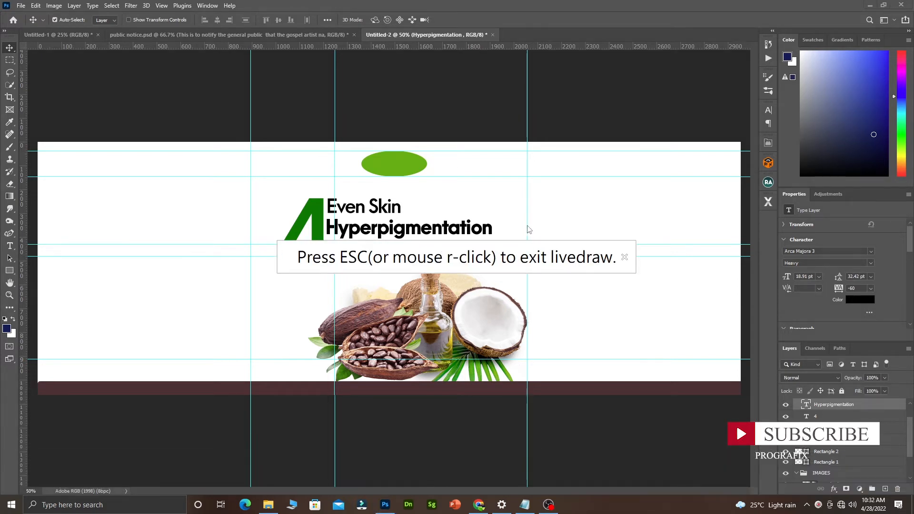
pyautogui.moveTo(528, 220)
pyautogui.mouseDown()
pyautogui.moveTo(528, 231)
pyautogui.moveTo(546, 224)
pyautogui.moveTo(519, 232)
pyautogui.mouseUp()
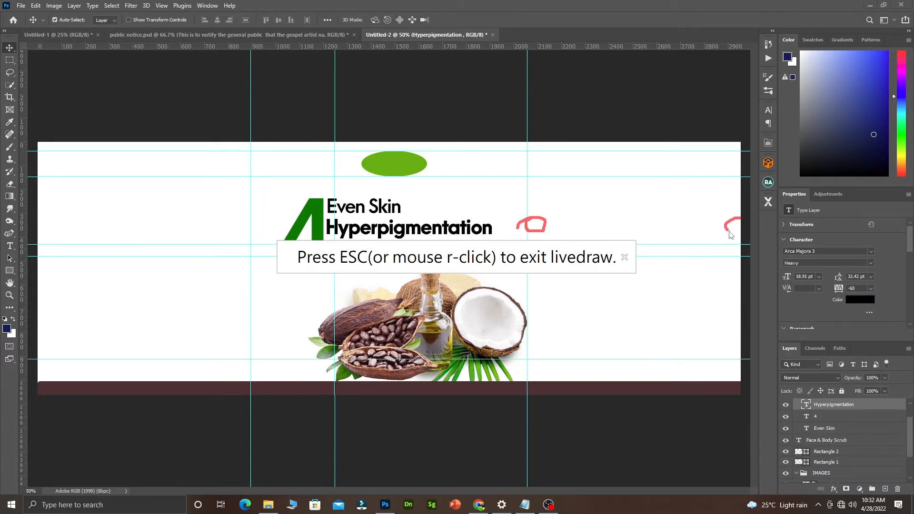
pyautogui.moveTo(743, 221); pyautogui.dragTo(723, 221)
pyautogui.moveTo(254, 236); pyautogui.dragTo(255, 232)
pyautogui.moveTo(41, 221)
pyautogui.mouseDown()
pyautogui.moveTo(45, 241)
pyautogui.moveTo(59, 228)
pyautogui.moveTo(53, 221)
pyautogui.mouseUp()
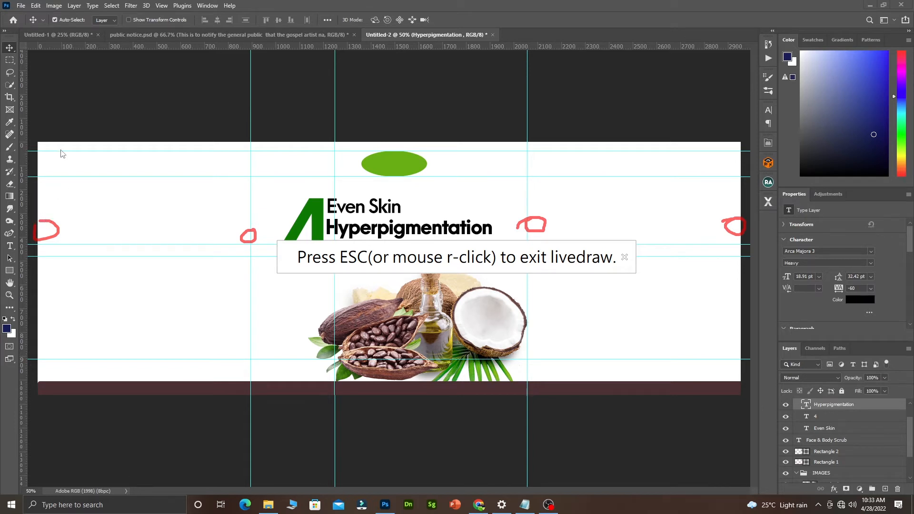
pyautogui.moveTo(60, 147)
pyautogui.mouseDown()
pyautogui.moveTo(57, 289)
pyautogui.moveTo(68, 373)
pyautogui.mouseUp()
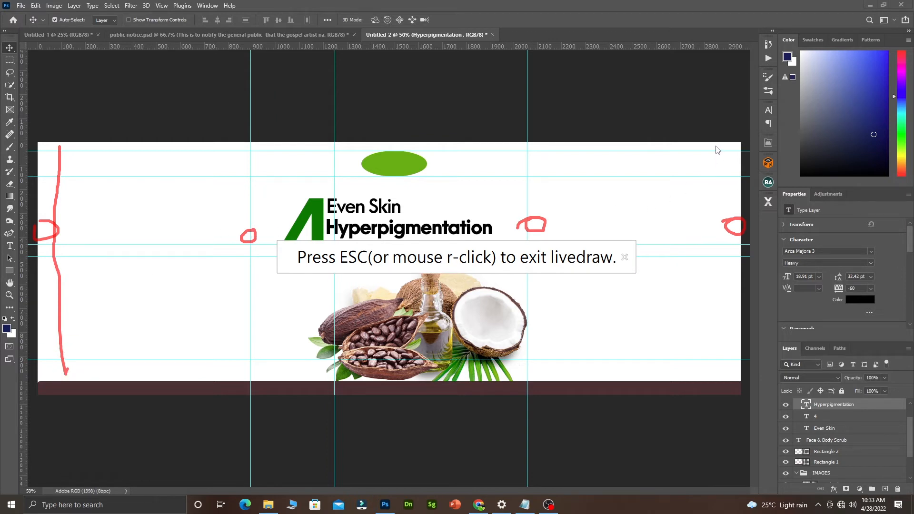
pyautogui.moveTo(717, 146); pyautogui.dragTo(722, 358)
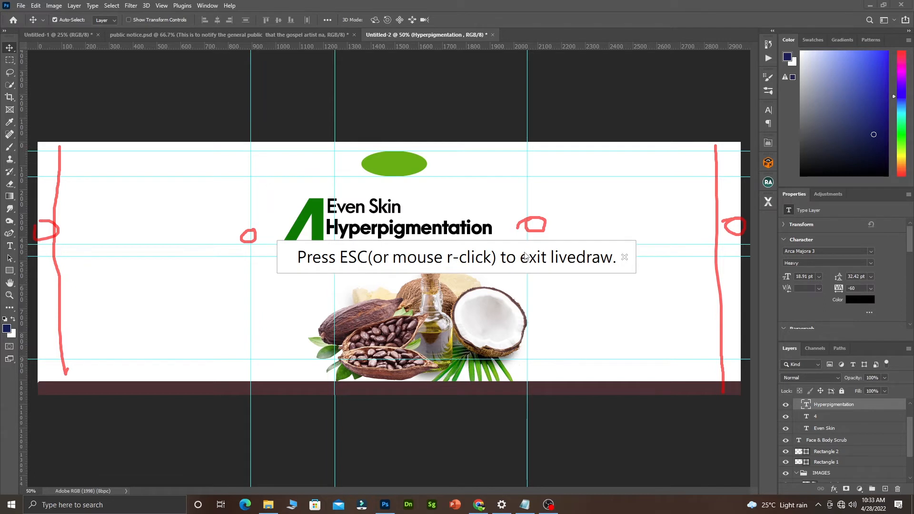
pyautogui.press('Escape')
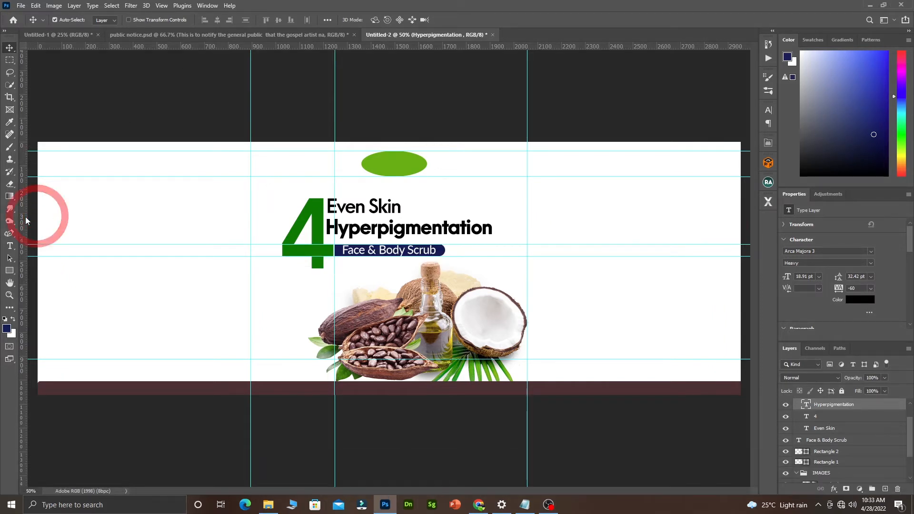
# Place vertical margin guides at X 96 px and X 2827 px, measuring with a temporary rectangle then deleting it.
pyautogui.moveTo(24, 216); pyautogui.dragTo(62, 216)
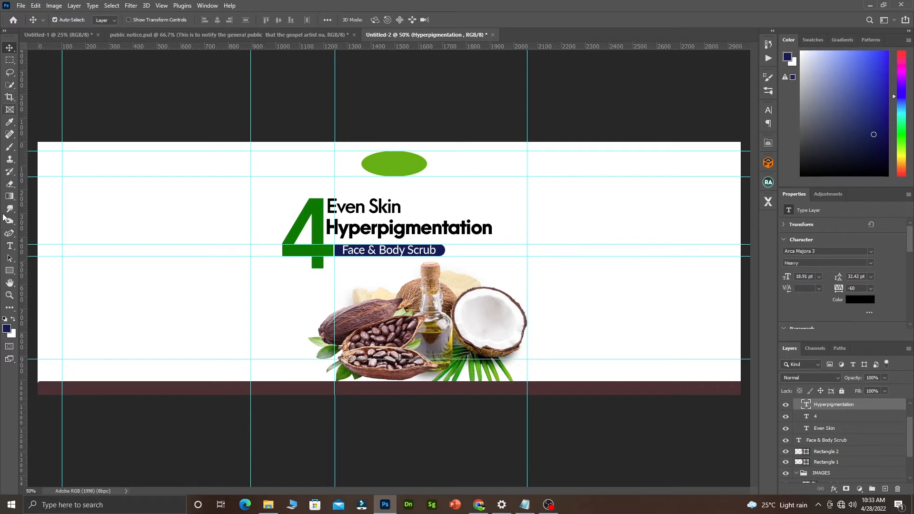
pyautogui.click(9, 270)
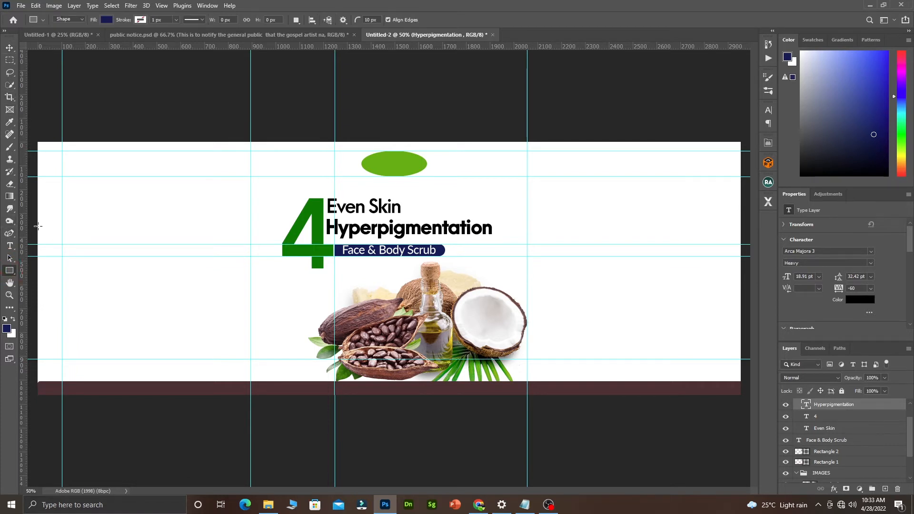
pyautogui.moveTo(37, 227); pyautogui.dragTo(62, 241)
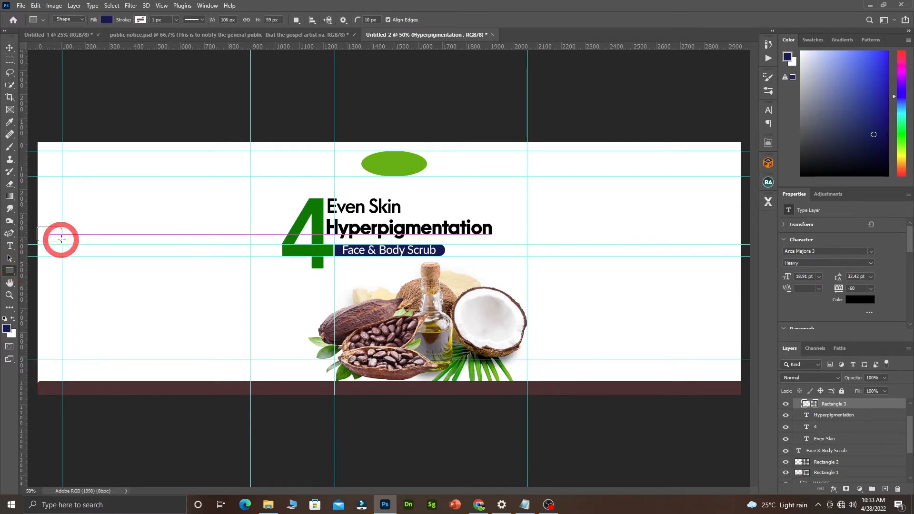
pyautogui.press('v')
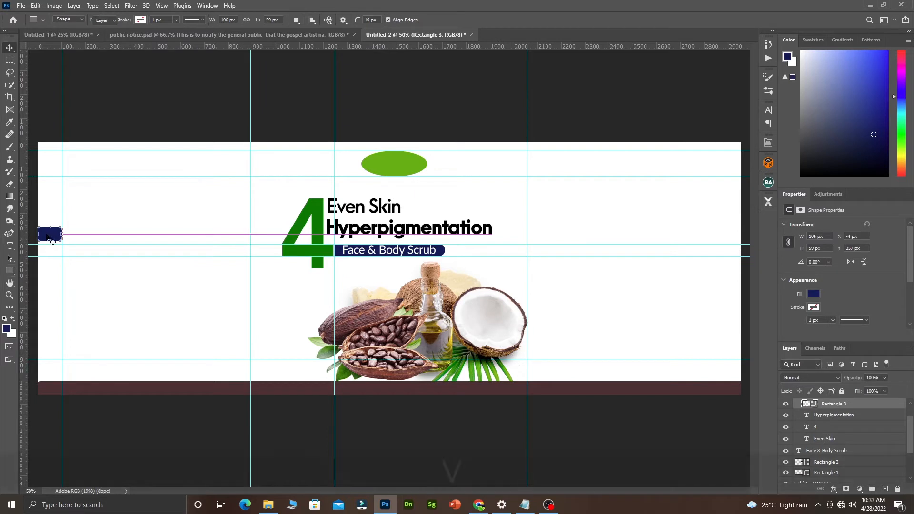
pyautogui.moveTo(50, 235); pyautogui.dragTo(725, 243)
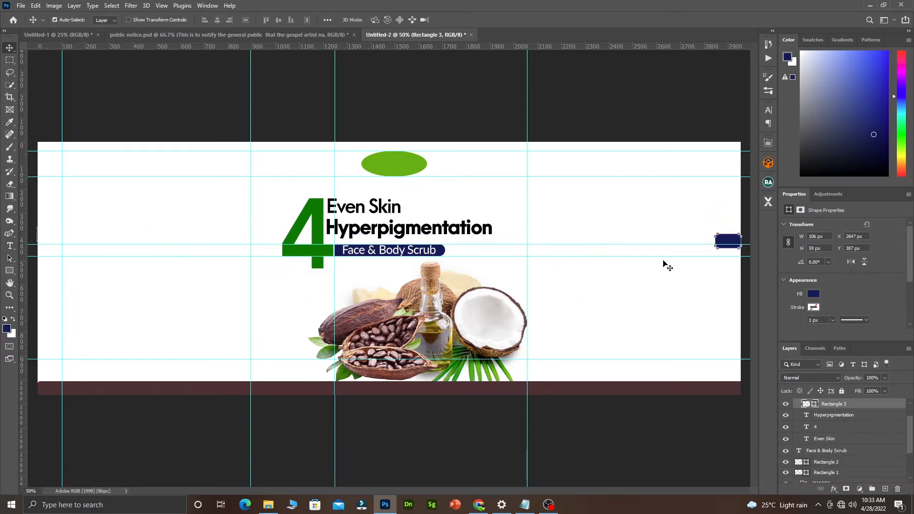
pyautogui.moveTo(26, 366); pyautogui.dragTo(716, 368)
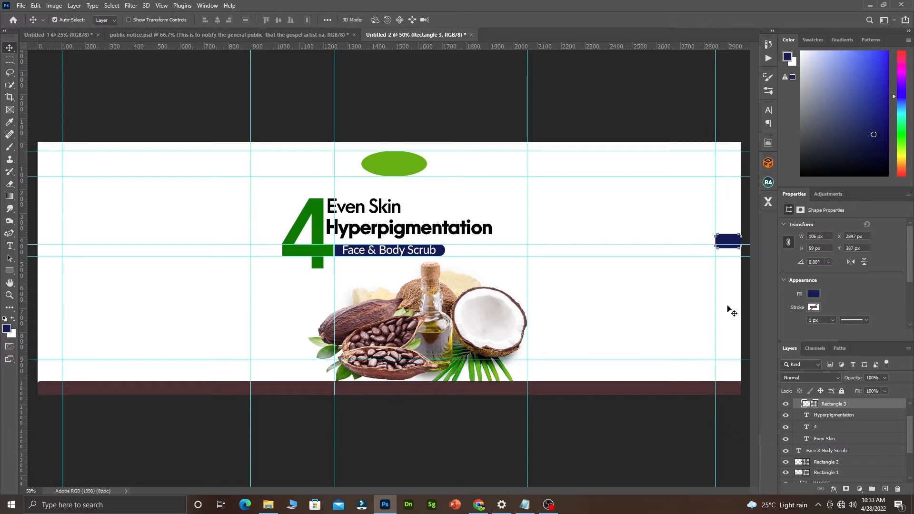
pyautogui.press('Delete')
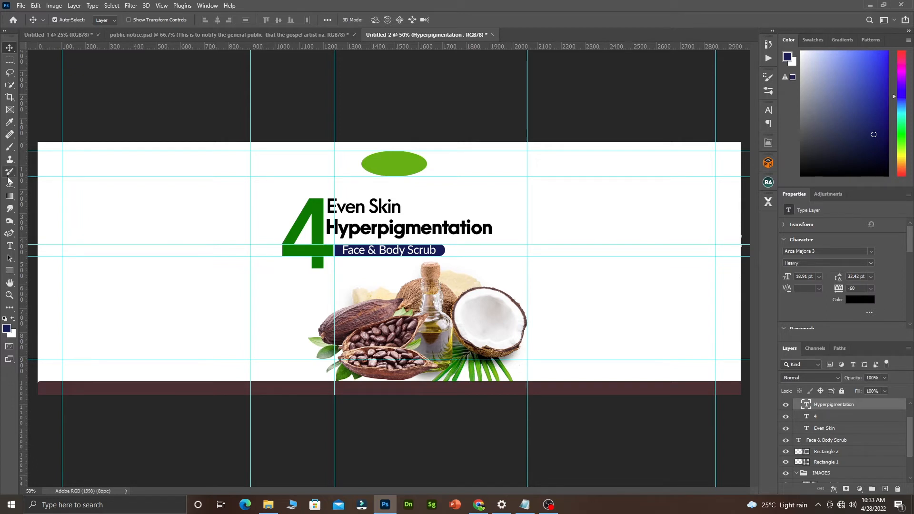
pyautogui.press('F3')
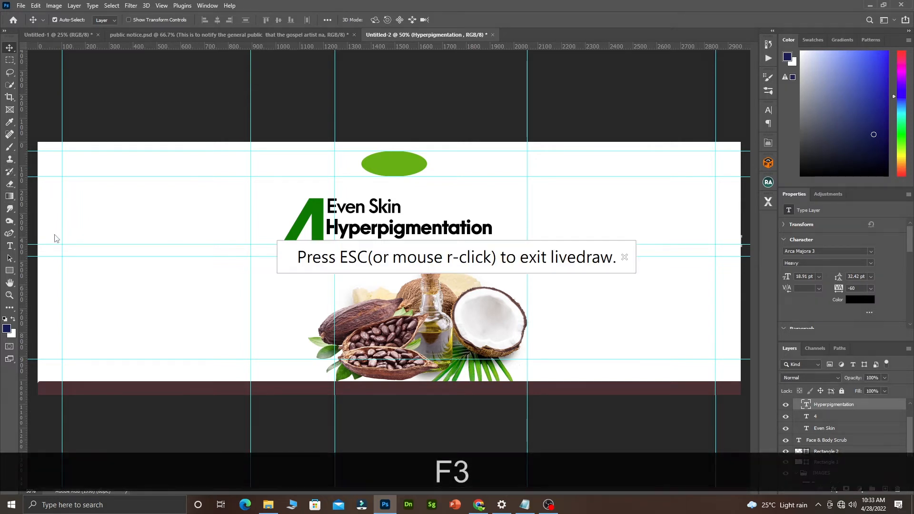
pyautogui.moveTo(58, 232)
pyautogui.mouseDown()
pyautogui.moveTo(39, 250)
pyautogui.moveTo(67, 253)
pyautogui.moveTo(56, 229)
pyautogui.mouseUp()
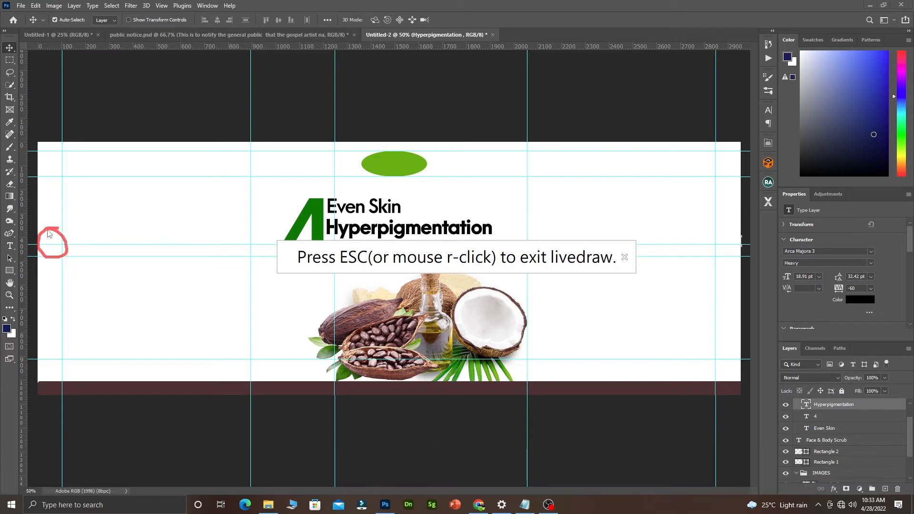
pyautogui.moveTo(733, 234)
pyautogui.mouseDown()
pyautogui.moveTo(726, 252)
pyautogui.moveTo(743, 246)
pyautogui.moveTo(730, 233)
pyautogui.mouseUp()
pyautogui.moveTo(70, 258)
pyautogui.mouseDown()
pyautogui.moveTo(58, 270)
pyautogui.moveTo(70, 278)
pyautogui.moveTo(59, 269)
pyautogui.moveTo(255, 273)
pyautogui.moveTo(234, 283)
pyautogui.mouseUp()
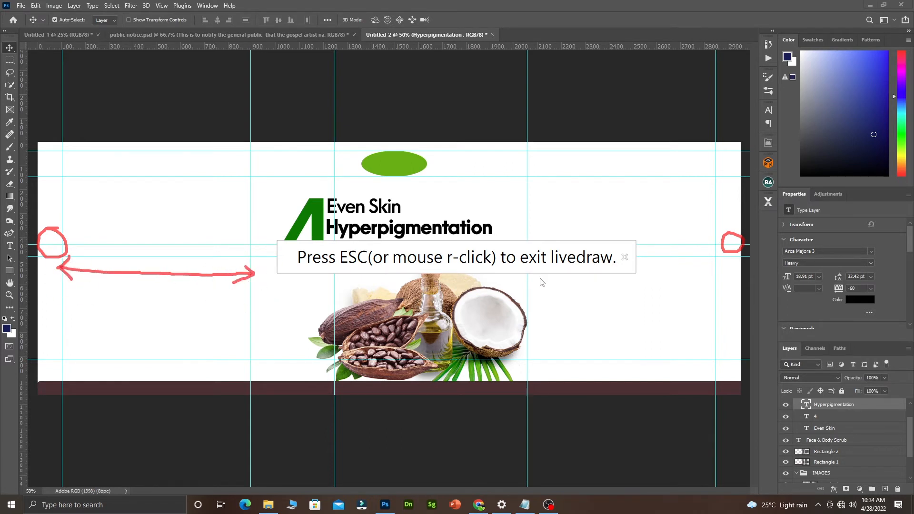
pyautogui.moveTo(537, 275)
pyautogui.mouseDown()
pyautogui.moveTo(524, 284)
pyautogui.moveTo(718, 281)
pyautogui.moveTo(704, 292)
pyautogui.mouseUp()
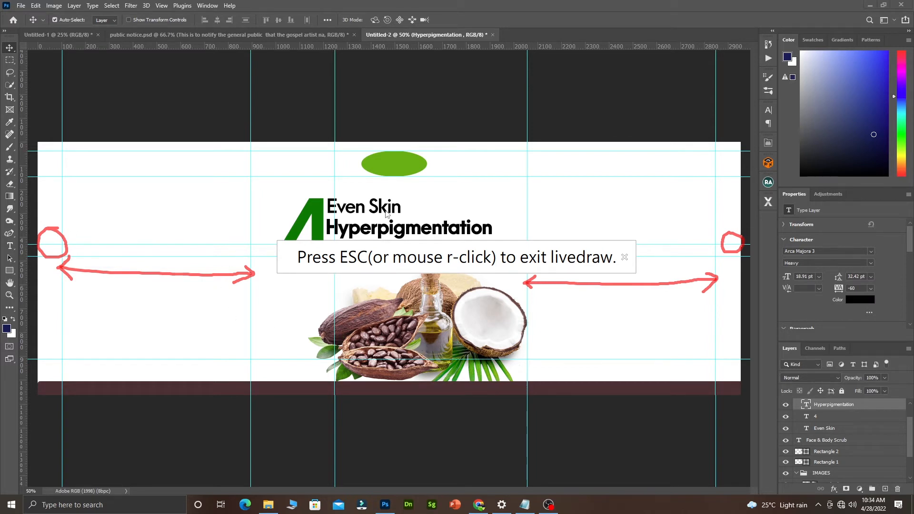
pyautogui.moveTo(256, 167)
pyautogui.mouseDown()
pyautogui.moveTo(251, 175)
pyautogui.moveTo(526, 180)
pyautogui.moveTo(515, 192)
pyautogui.mouseUp()
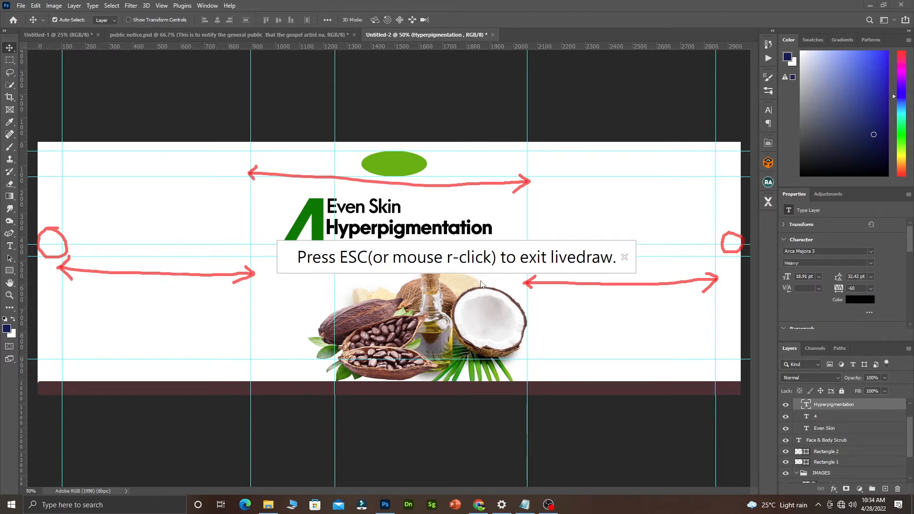
pyautogui.moveTo(511, 283)
pyautogui.mouseDown()
pyautogui.moveTo(519, 370)
pyautogui.moveTo(455, 381)
pyautogui.mouseUp()
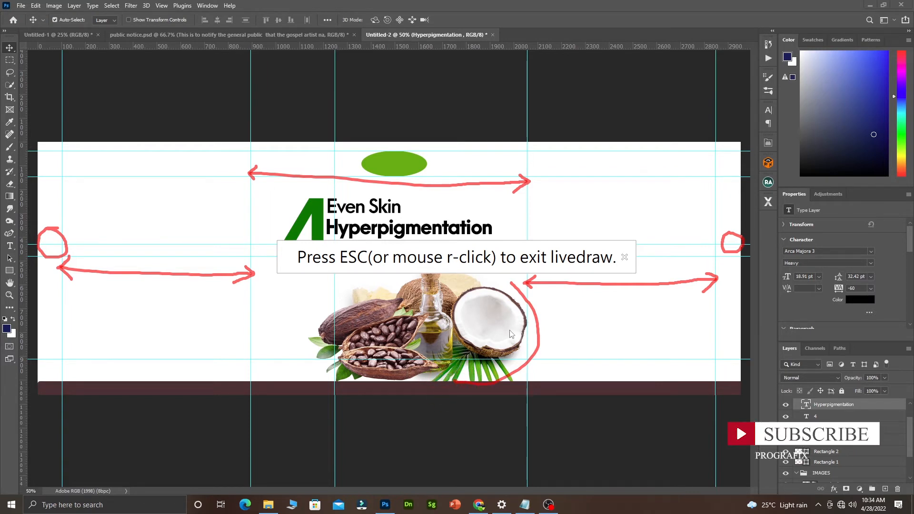
pyautogui.moveTo(281, 300)
pyautogui.mouseDown()
pyautogui.moveTo(273, 306)
pyautogui.moveTo(277, 323)
pyautogui.mouseUp()
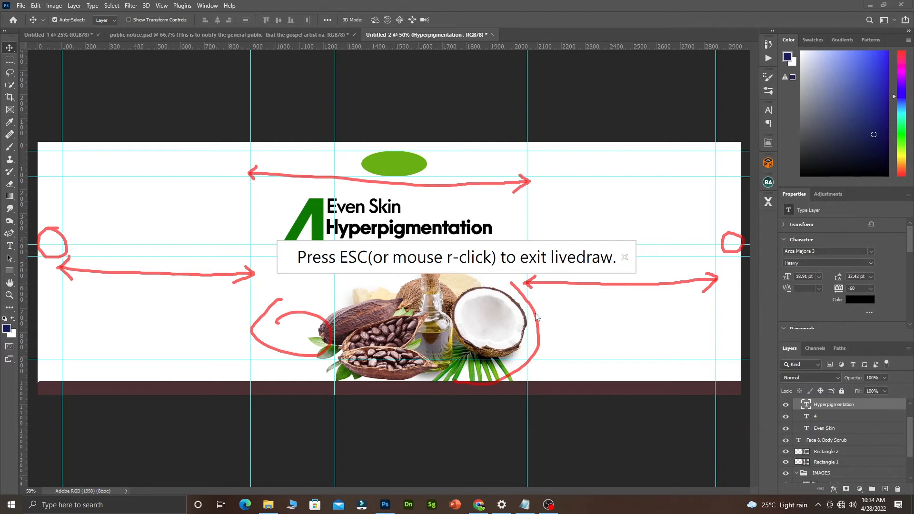
pyautogui.moveTo(233, 155); pyautogui.dragTo(230, 361)
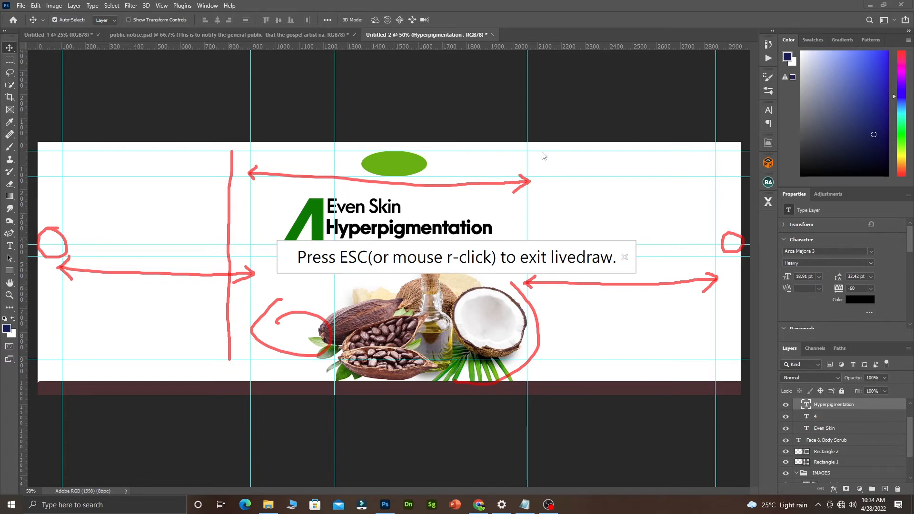
pyautogui.moveTo(537, 153); pyautogui.dragTo(536, 378)
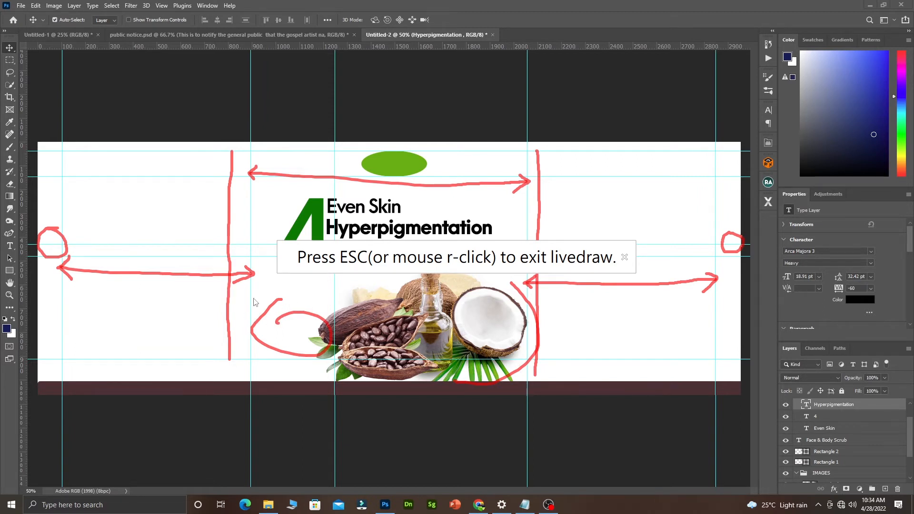
pyautogui.moveTo(252, 298)
pyautogui.mouseDown()
pyautogui.moveTo(315, 299)
pyautogui.moveTo(331, 327)
pyautogui.moveTo(320, 356)
pyautogui.moveTo(274, 353)
pyautogui.moveTo(257, 331)
pyautogui.moveTo(253, 296)
pyautogui.moveTo(298, 299)
pyautogui.mouseUp()
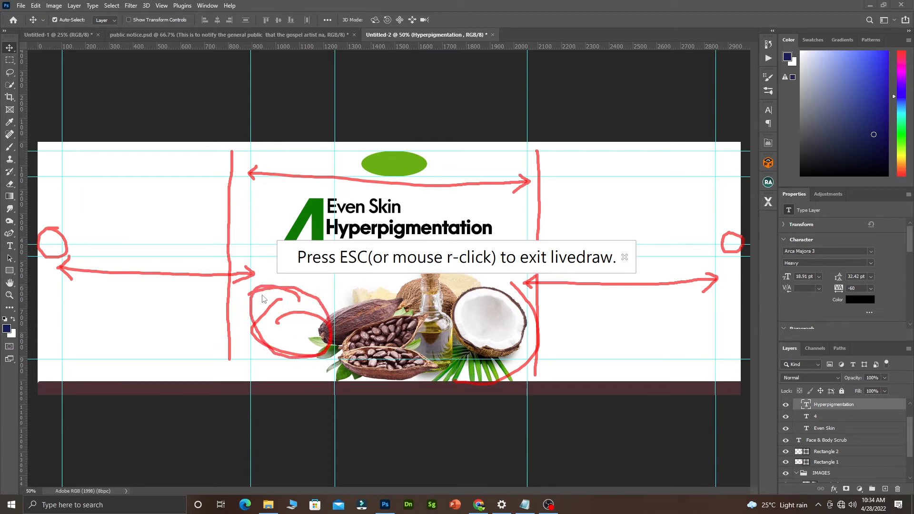
pyautogui.press('Escape')
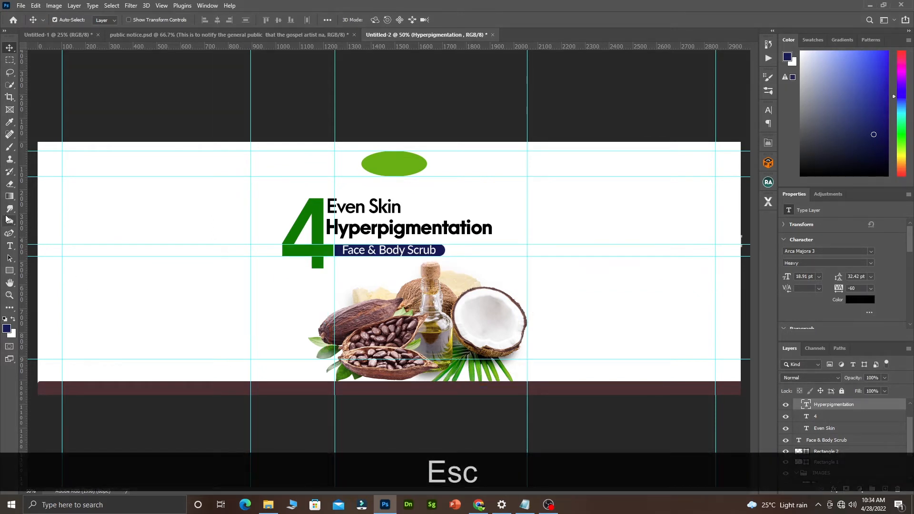
# Add vertical guides at about 822 px and 2035 px, checking them with a temporary test rectangle.
pyautogui.moveTo(23, 254); pyautogui.dragTo(233, 276)
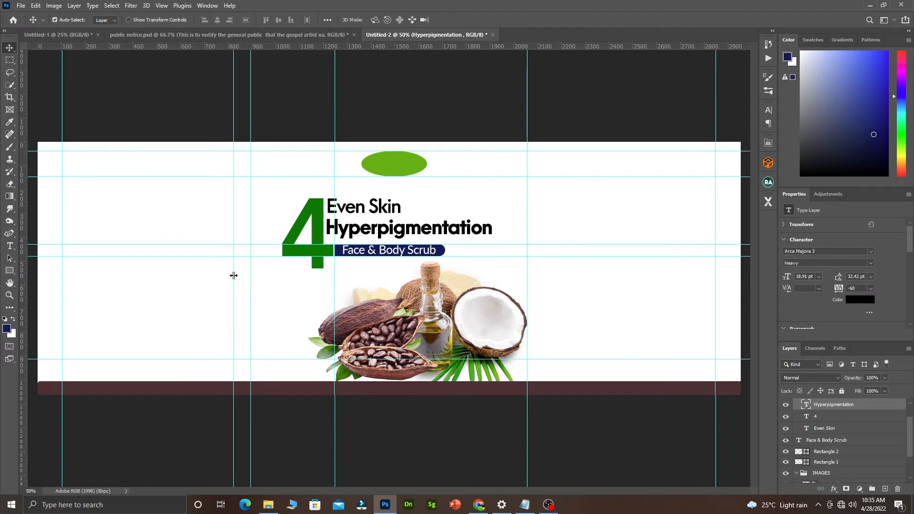
pyautogui.click(9, 270)
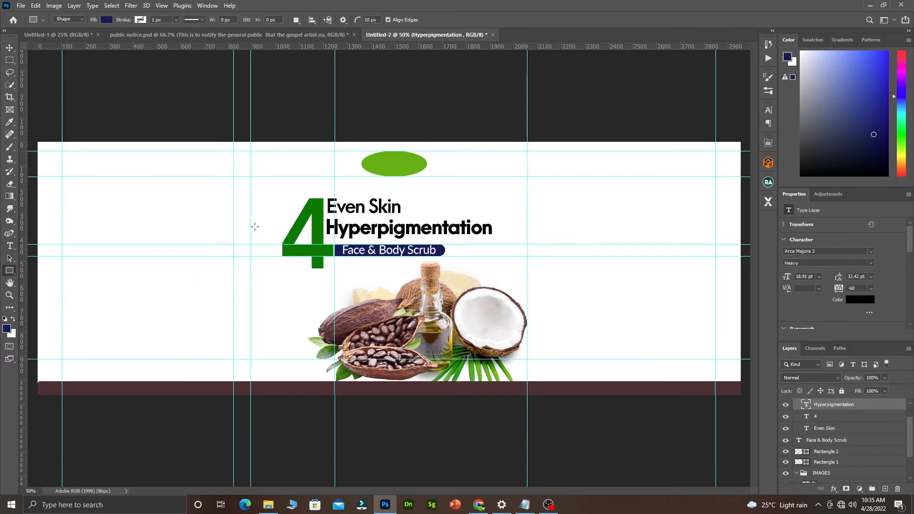
pyautogui.moveTo(233, 216); pyautogui.dragTo(533, 227)
pyautogui.press('v')
pyautogui.moveTo(23, 225); pyautogui.dragTo(544, 277)
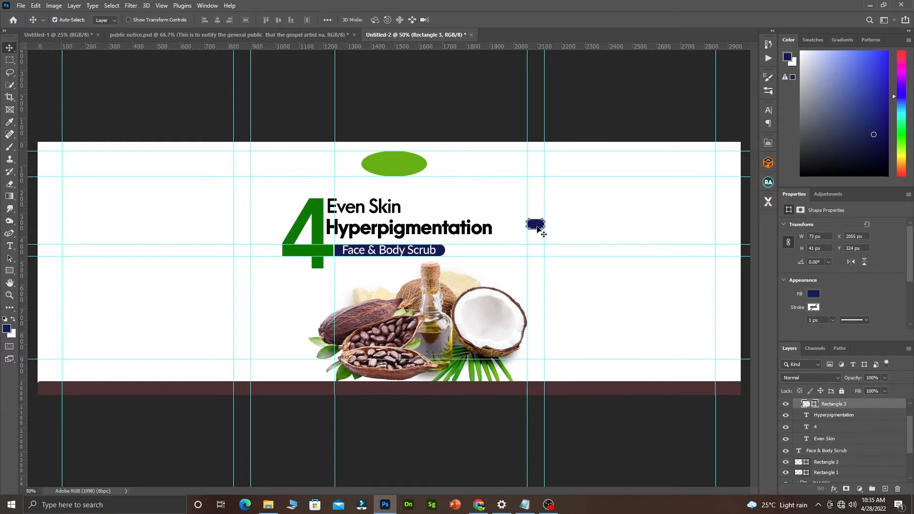
pyautogui.press('Delete')
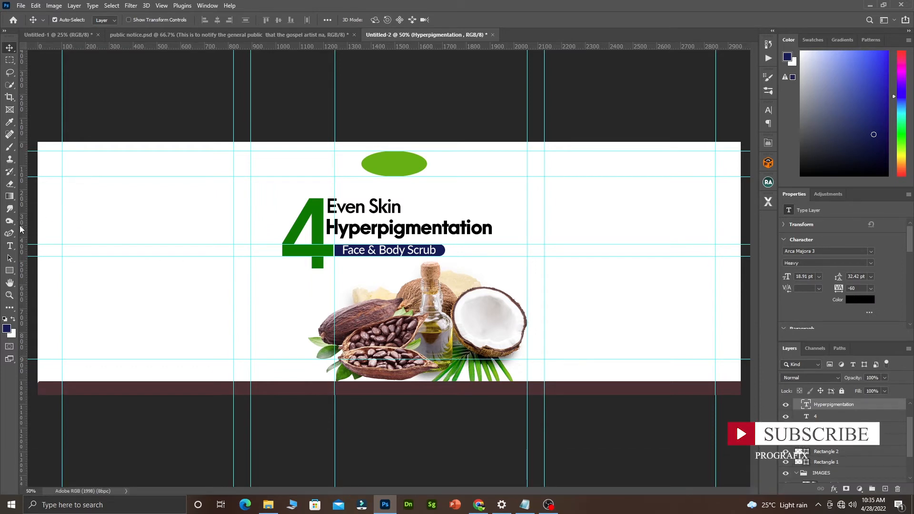
pyautogui.press('F3')
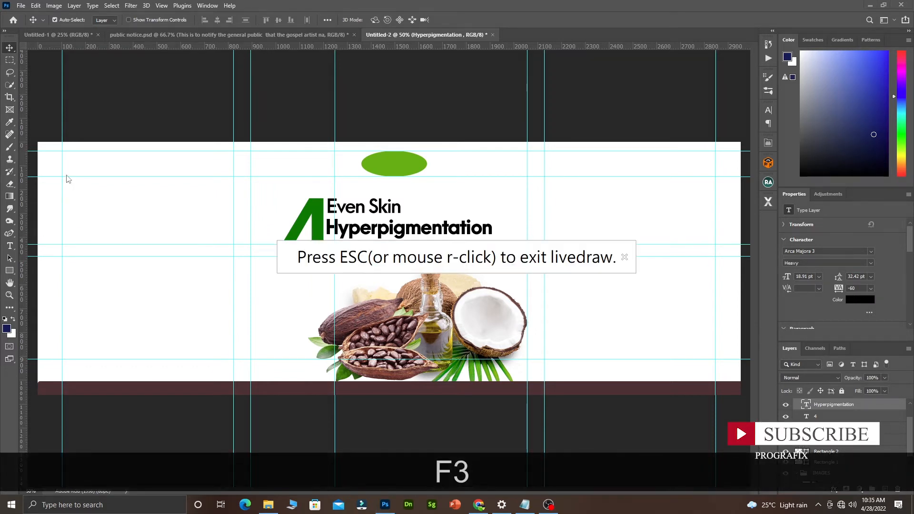
pyautogui.moveTo(65, 172)
pyautogui.mouseDown()
pyautogui.moveTo(59, 182)
pyautogui.moveTo(64, 163)
pyautogui.mouseUp()
pyautogui.moveTo(232, 172)
pyautogui.mouseDown()
pyautogui.moveTo(236, 183)
pyautogui.moveTo(238, 172)
pyautogui.mouseUp()
pyautogui.moveTo(62, 357); pyautogui.dragTo(78, 355)
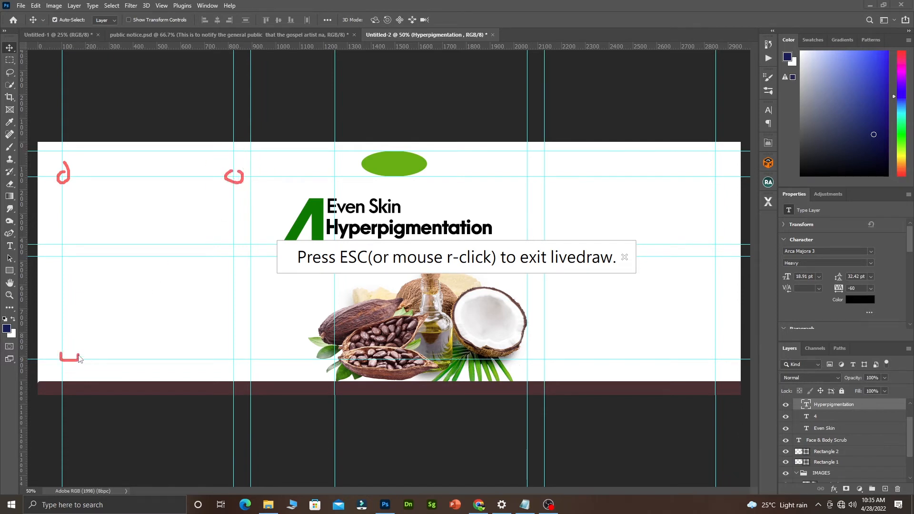
pyautogui.moveTo(226, 352); pyautogui.dragTo(230, 350)
pyautogui.moveTo(544, 176)
pyautogui.mouseDown()
pyautogui.moveTo(548, 185)
pyautogui.moveTo(558, 176)
pyautogui.mouseUp()
pyautogui.moveTo(714, 178); pyautogui.dragTo(720, 175)
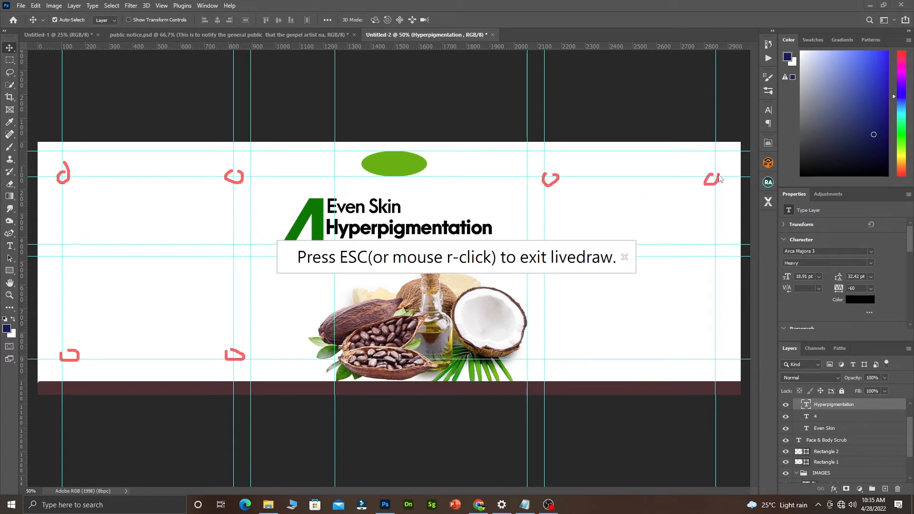
pyautogui.moveTo(713, 354)
pyautogui.mouseDown()
pyautogui.moveTo(705, 362)
pyautogui.moveTo(713, 355)
pyautogui.mouseUp()
pyautogui.moveTo(556, 352); pyautogui.dragTo(541, 358)
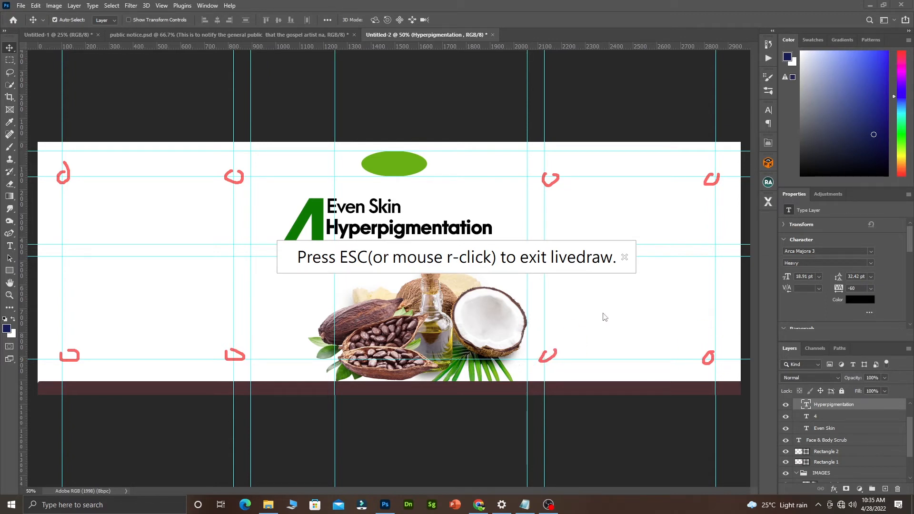
pyautogui.press('Escape')
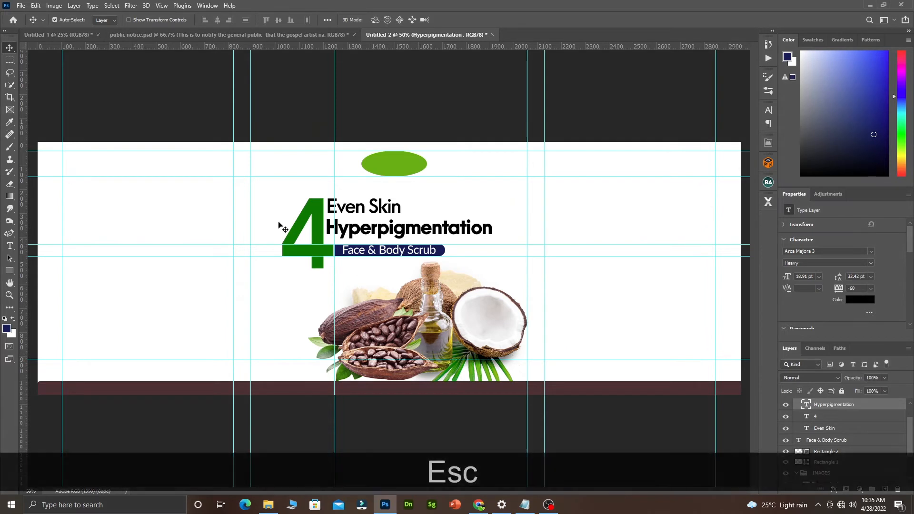
# Draw a 725 × 767 px navy rectangle filling the left panel between the guides.
pyautogui.click(10, 271)
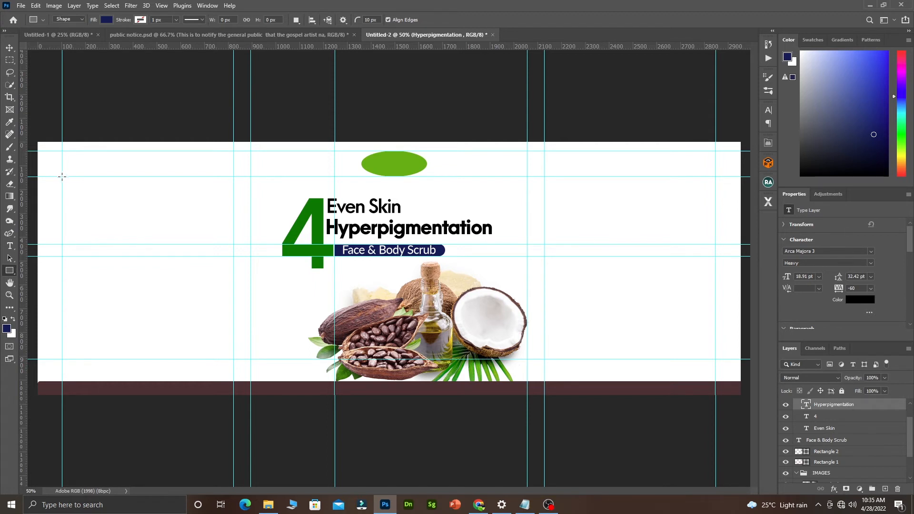
pyautogui.moveTo(62, 176); pyautogui.dragTo(232, 357)
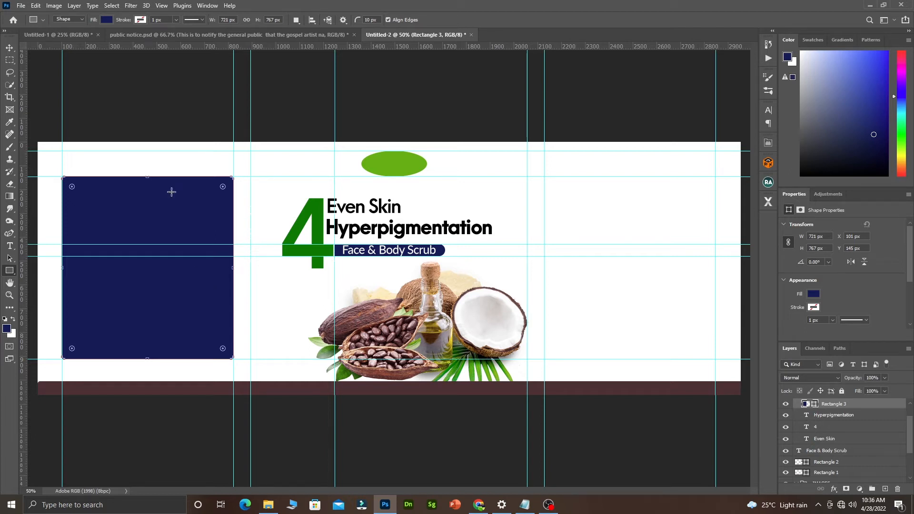
pyautogui.click(106, 20)
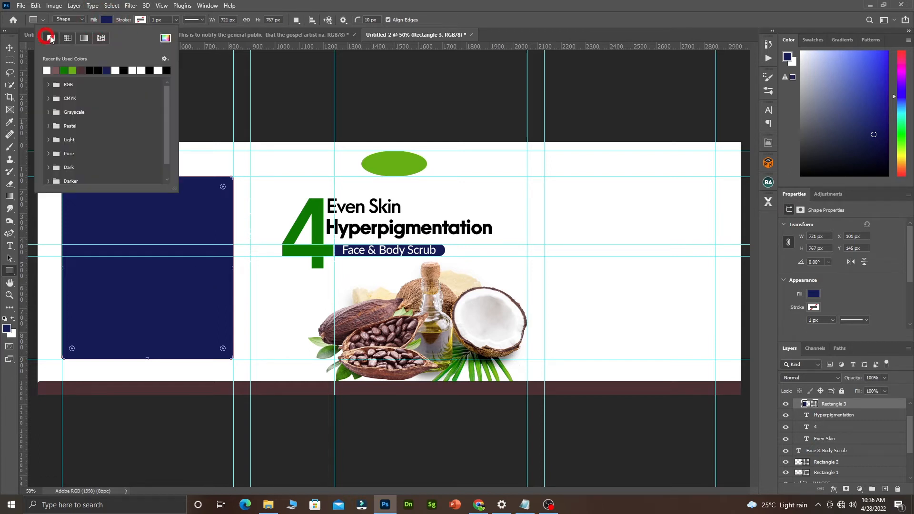
# Give the left rectangle no fill and a 5 px dark maroon stroke.
pyautogui.click(51, 38)
pyautogui.click(136, 22)
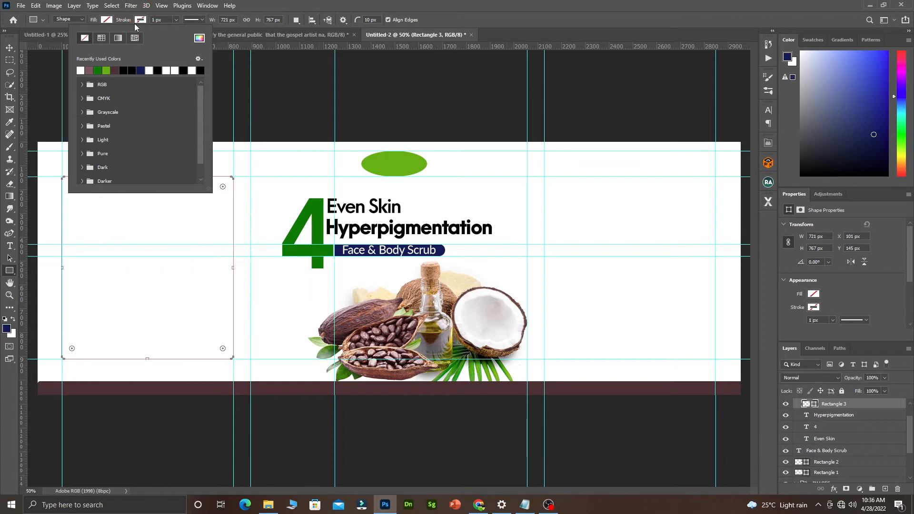
pyautogui.click(115, 70)
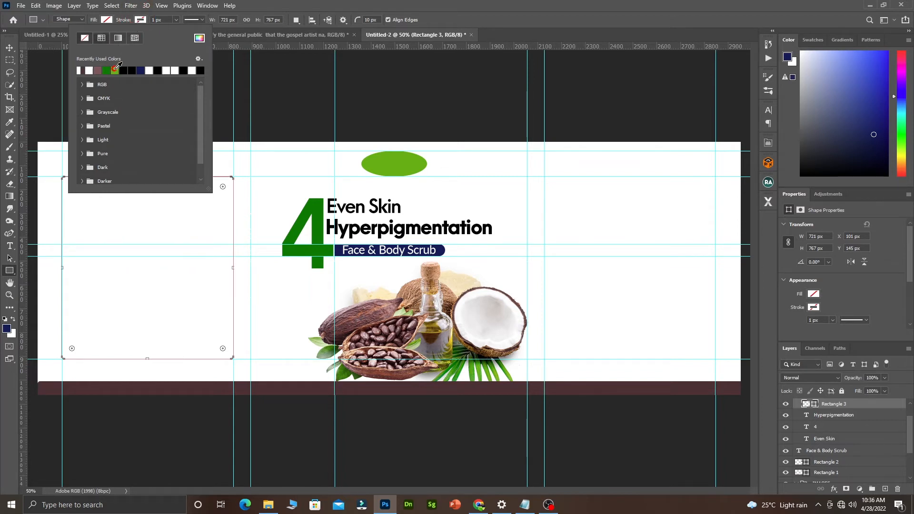
pyautogui.click(175, 20)
pyautogui.moveTo(176, 31)
pyautogui.mouseDown()
pyautogui.moveTo(169, 20)
pyautogui.moveTo(132, 19)
pyautogui.mouseUp()
pyautogui.write('5')
pyautogui.press('Return')
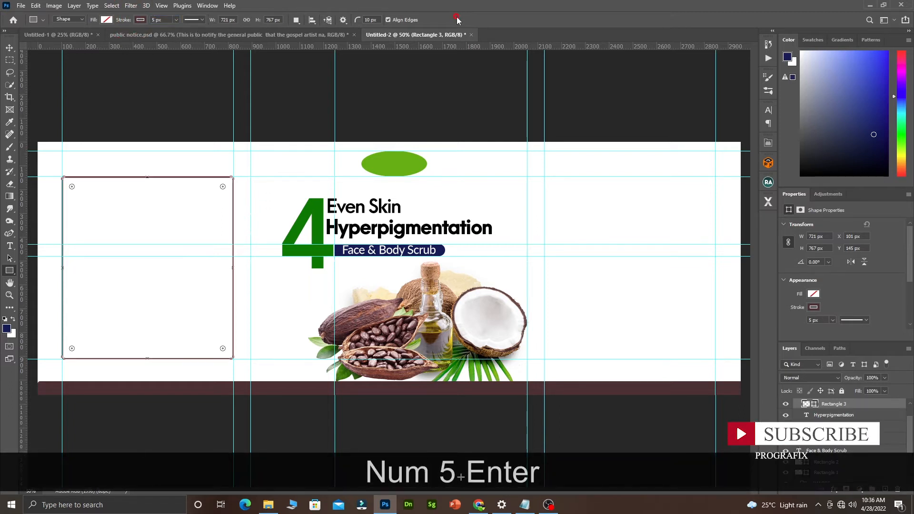
pyautogui.click(10, 47)
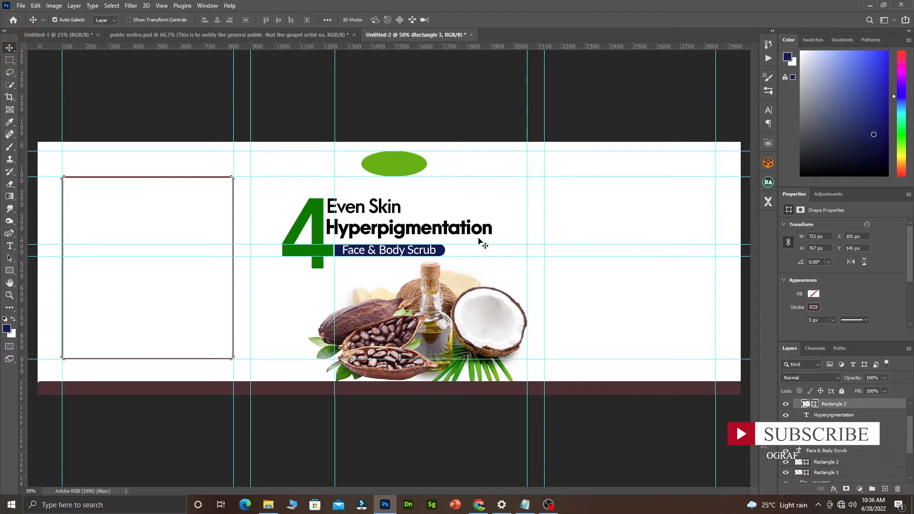
# Nudge the top guide down slightly and select the left outlined frame.
pyautogui.click(558, 192)
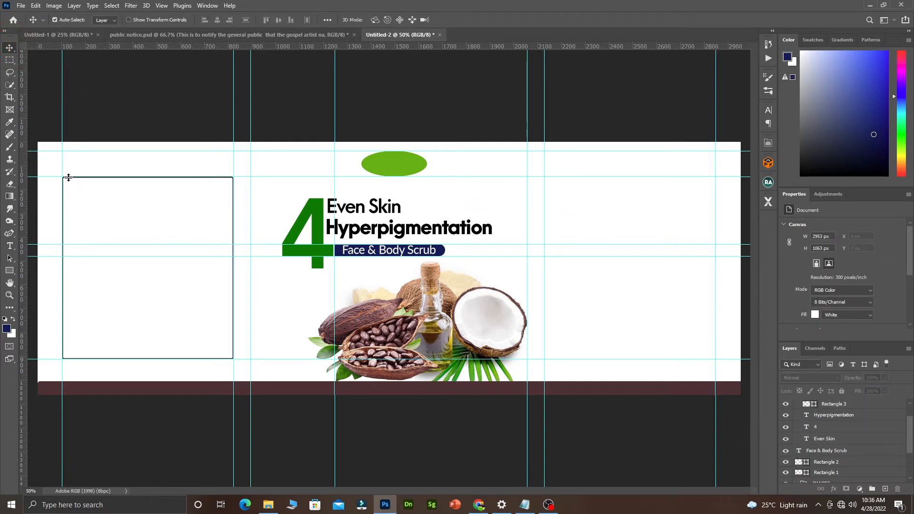
pyautogui.moveTo(64, 178); pyautogui.dragTo(66, 178)
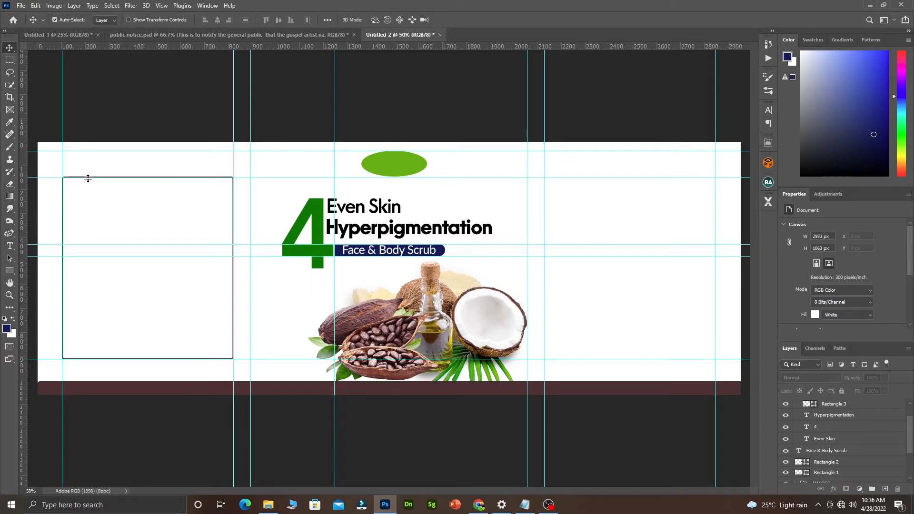
pyautogui.keyDown('ctrl'); pyautogui.click(233, 198); pyautogui.keyUp('ctrl')
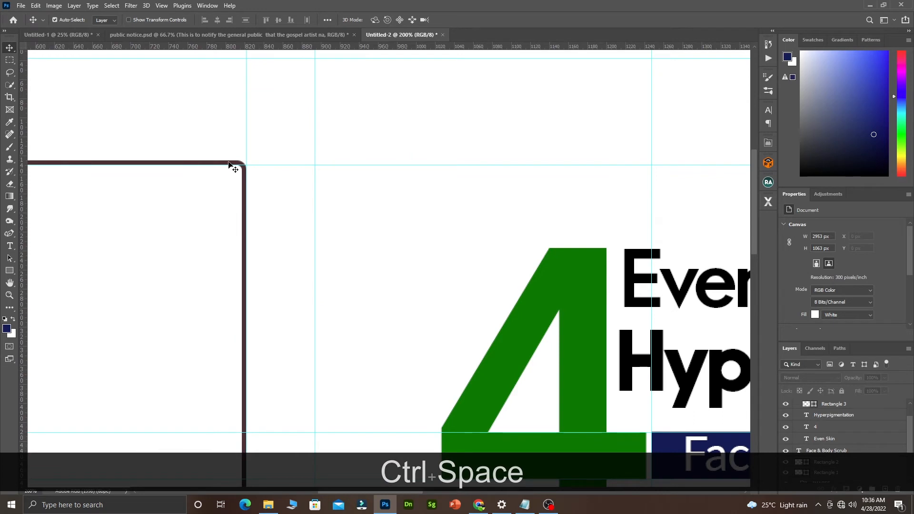
pyautogui.click(230, 164)
# Duplicate the frame and position the copy between the right-panel guides.
pyautogui.moveTo(230, 165); pyautogui.dragTo(636, 151)
pyautogui.hotkey('ctrl', 'alt', 't')
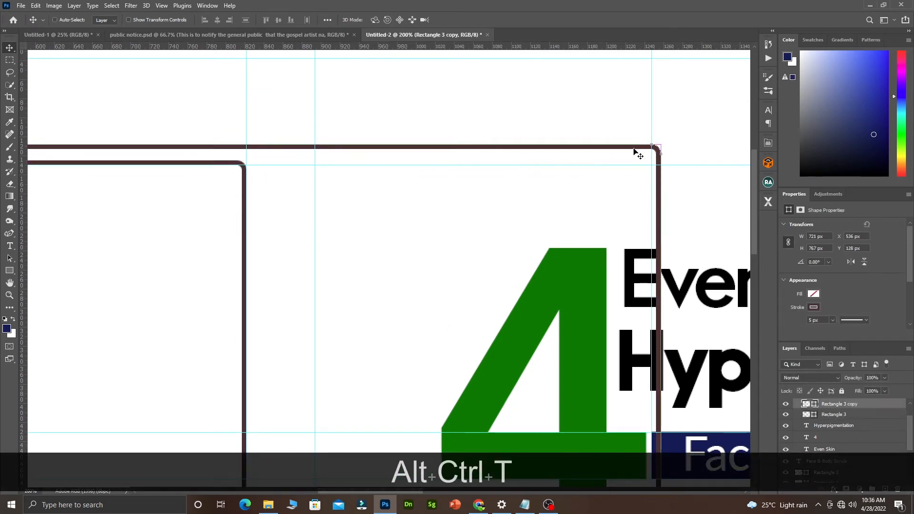
pyautogui.hotkey('ctrl', 'alt', 'space')
pyautogui.click(392, 210)
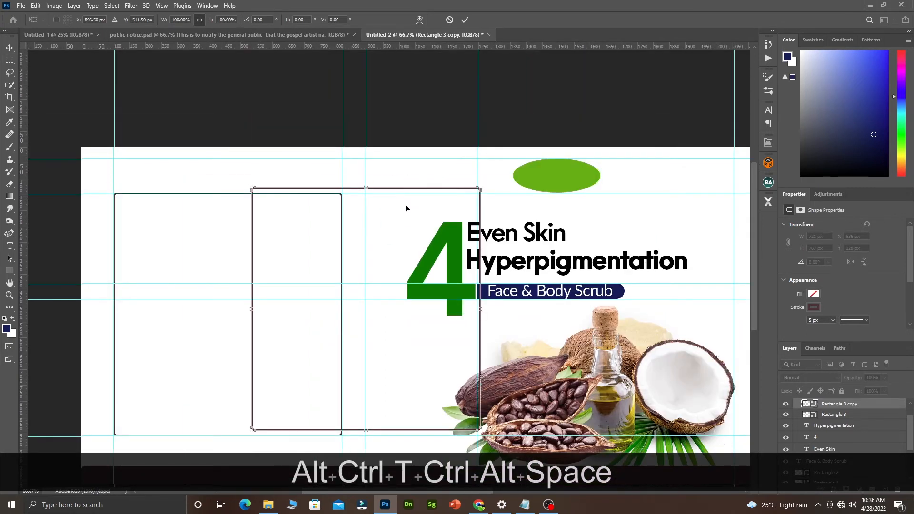
pyautogui.moveTo(433, 206); pyautogui.dragTo(679, 220)
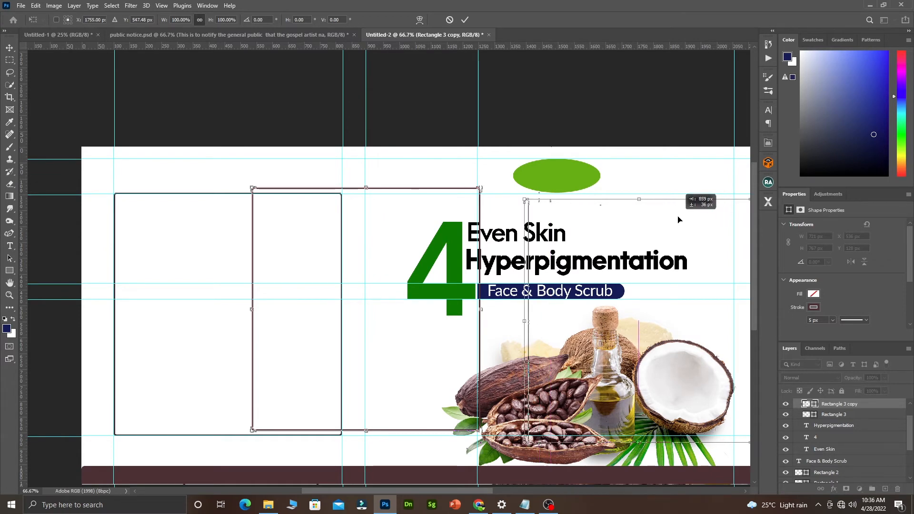
pyautogui.keyDown('ctrl'); pyautogui.keyDown('alt'); pyautogui.click(650, 218); pyautogui.keyUp('alt'); pyautogui.keyUp('ctrl')
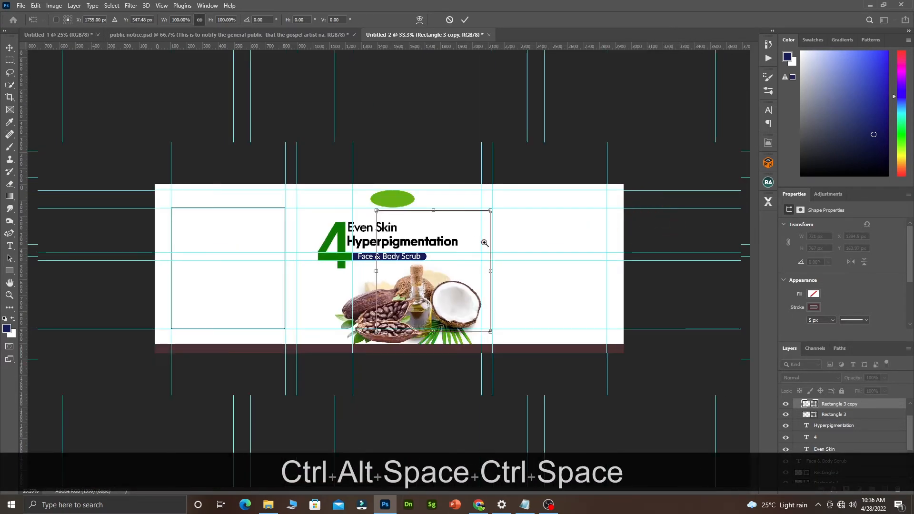
pyautogui.keyDown('ctrl'); pyautogui.click(484, 243); pyautogui.keyUp('ctrl')
pyautogui.moveTo(539, 223); pyautogui.dragTo(713, 218)
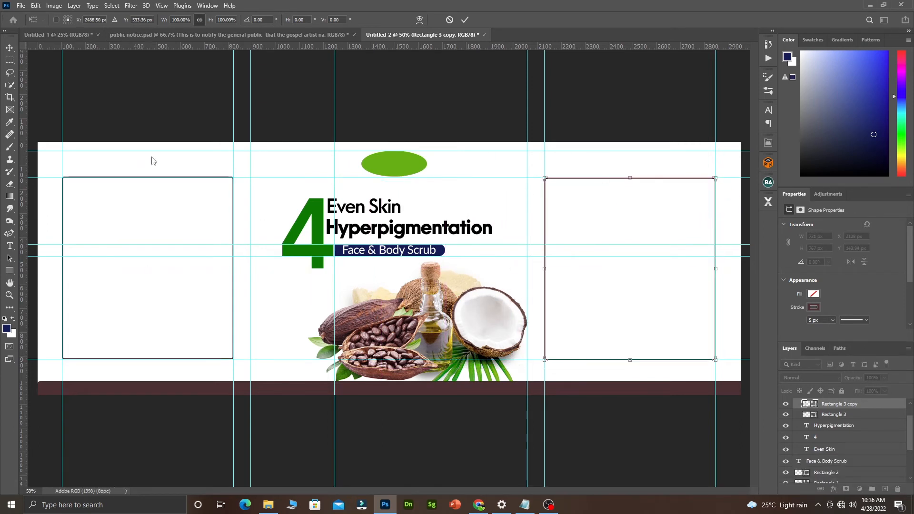
pyautogui.click(10, 47)
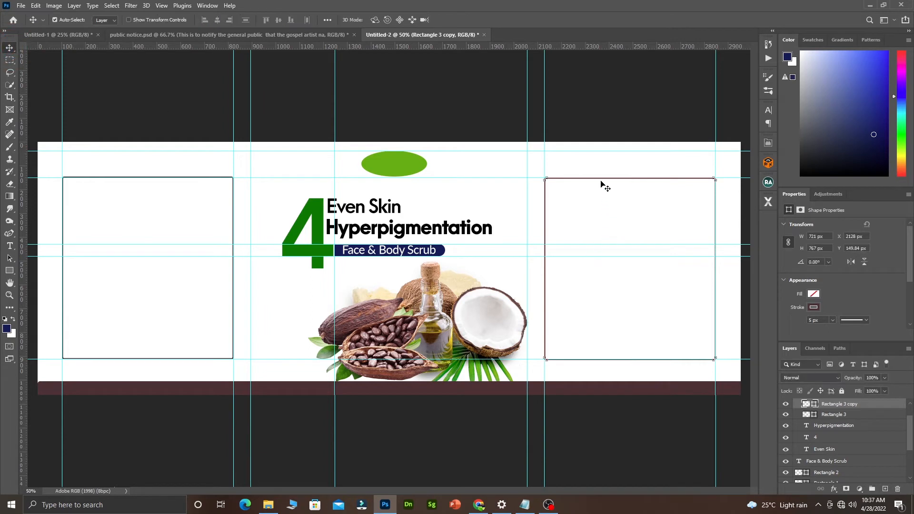
# Zoom in to check the right frame's top-left corner, then zoom back out to the whole label.
pyautogui.click(600, 167)
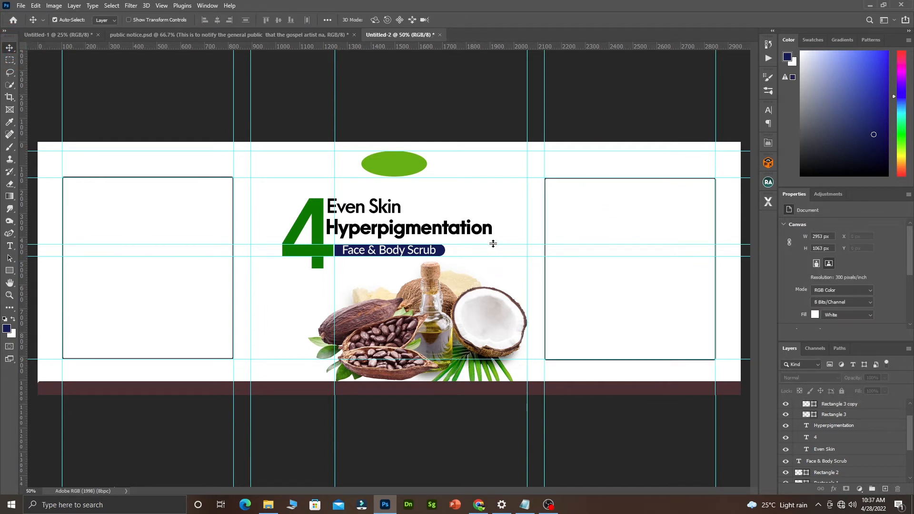
pyautogui.hotkey('ctrl', 'space')
pyautogui.click(558, 185)
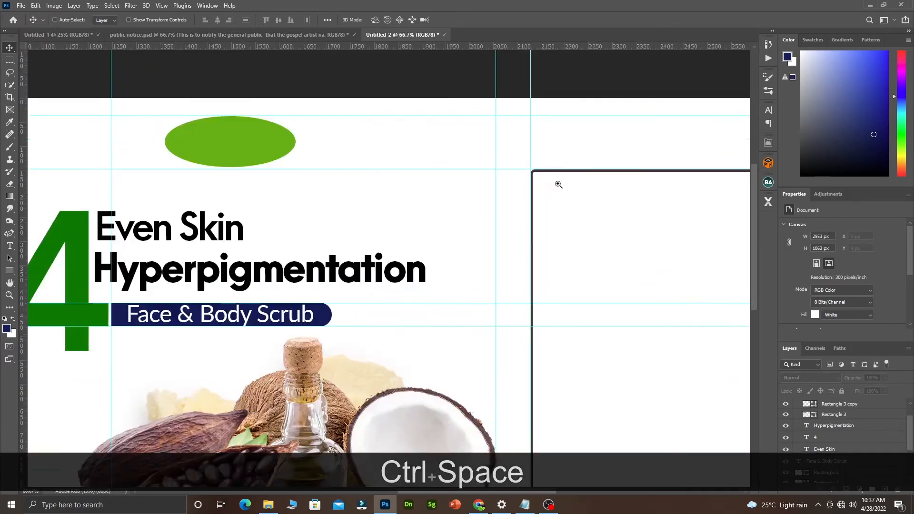
pyautogui.click(558, 186)
pyautogui.hotkey('ctrl', 'alt', 'space')
pyautogui.click(547, 197)
pyautogui.click(543, 194)
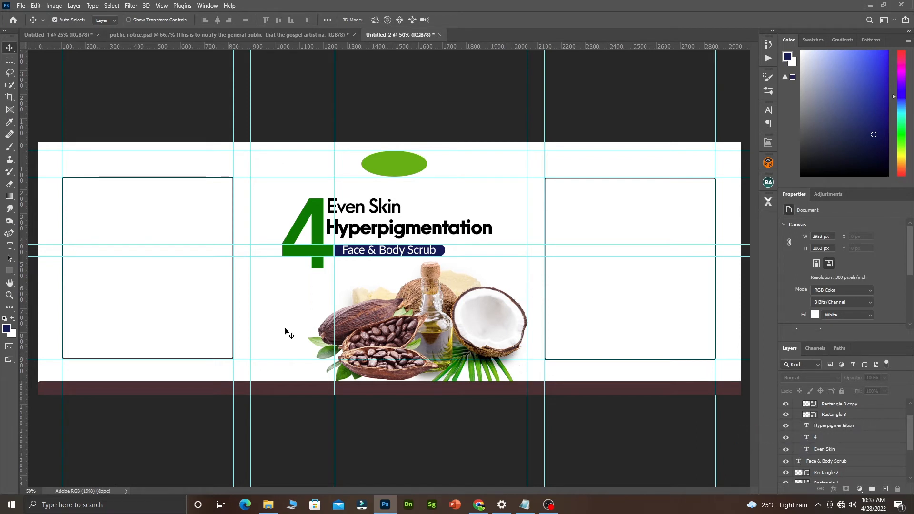
# Copy the Content-through-Benefits lines from the Notepad notes and select the Face & Body Scrub text in Photoshop.
pyautogui.click(525, 505)
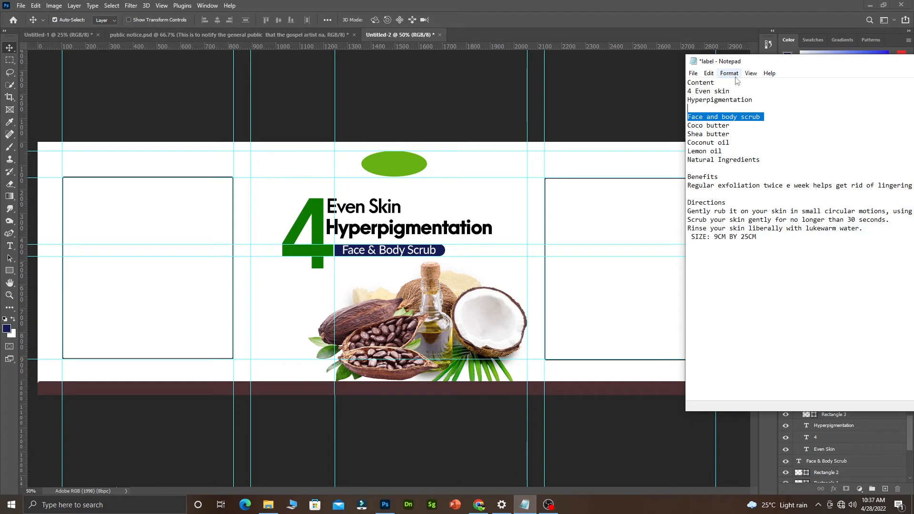
pyautogui.click(736, 131)
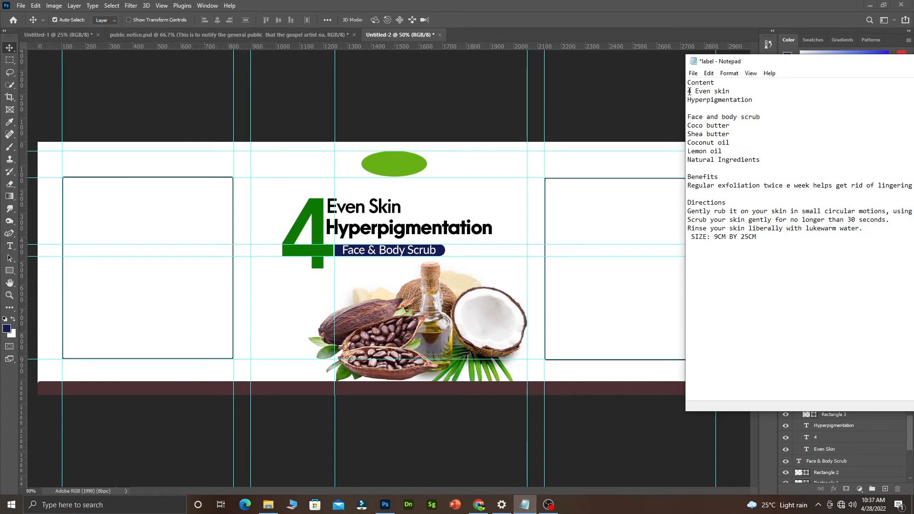
pyautogui.moveTo(690, 82); pyautogui.dragTo(897, 192)
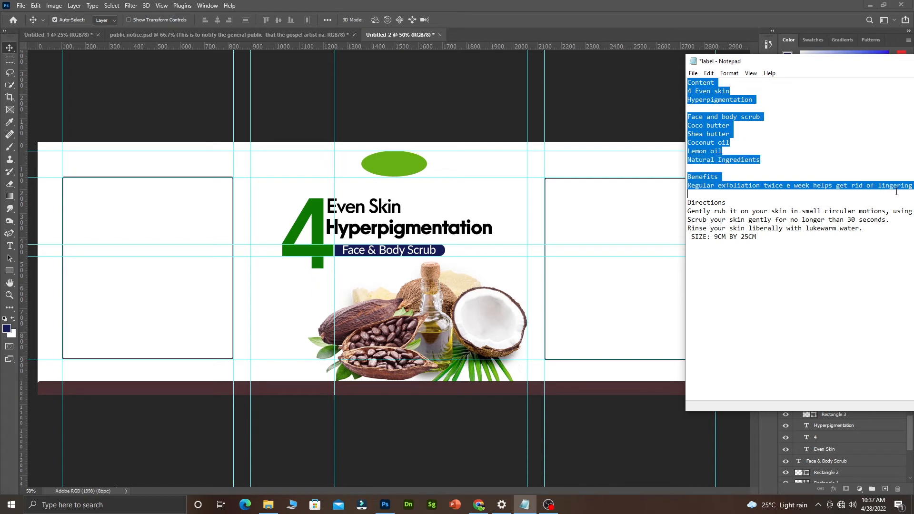
pyautogui.rightClick(687, 128)
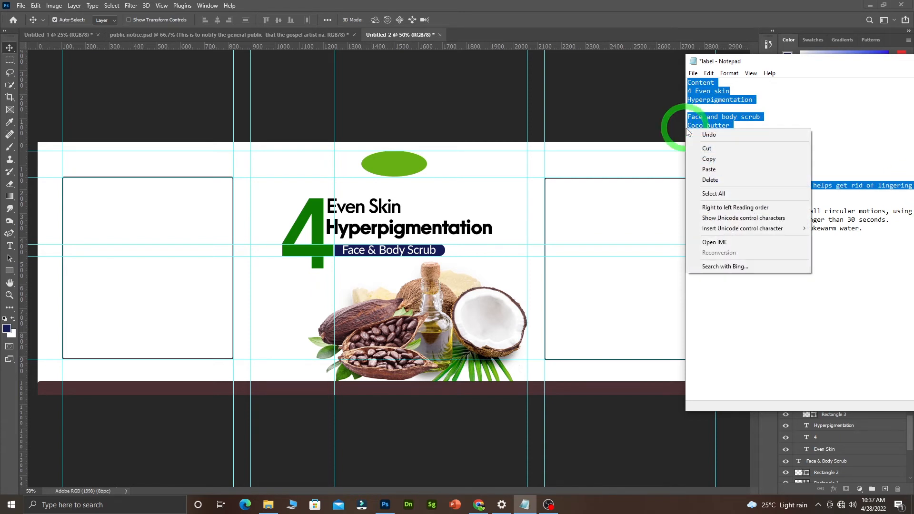
pyautogui.click(711, 159)
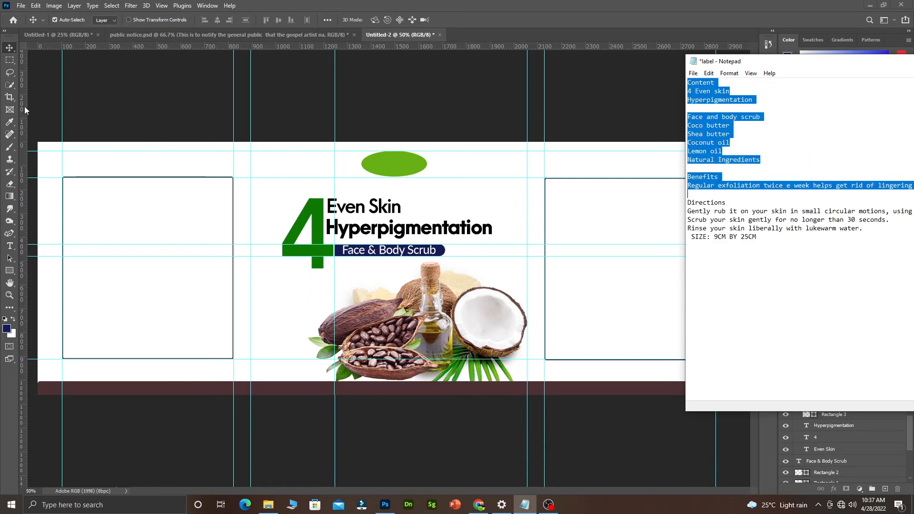
pyautogui.click(9, 246)
pyautogui.click(355, 254)
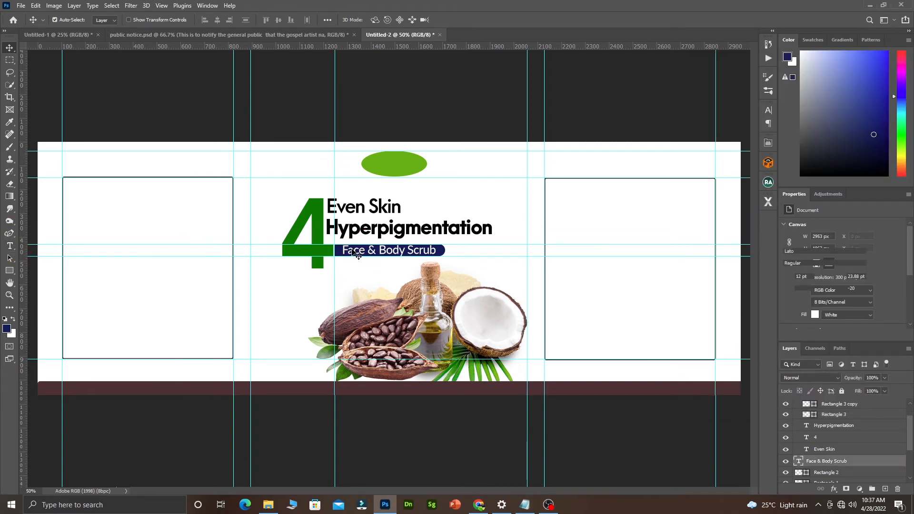
# Duplicate the Face & Body Scrub text layer into the left area of the banner.
pyautogui.press('space')
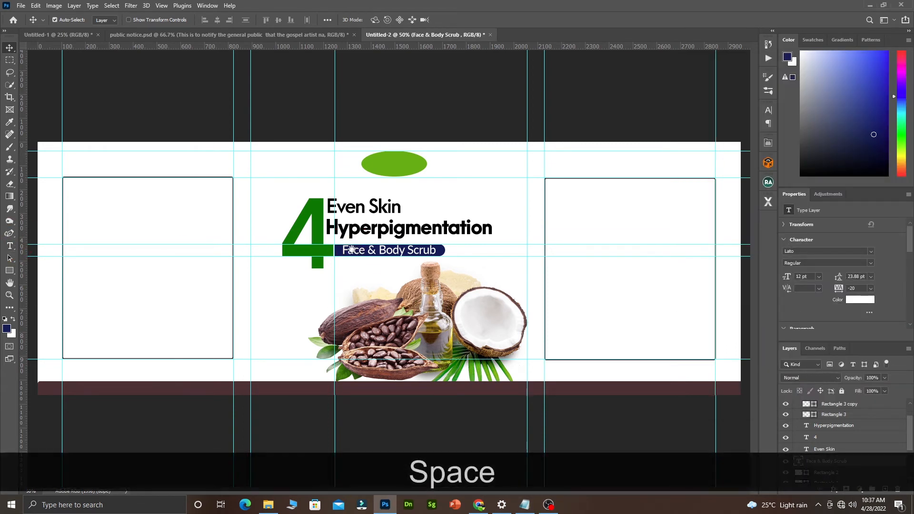
pyautogui.press('alt')
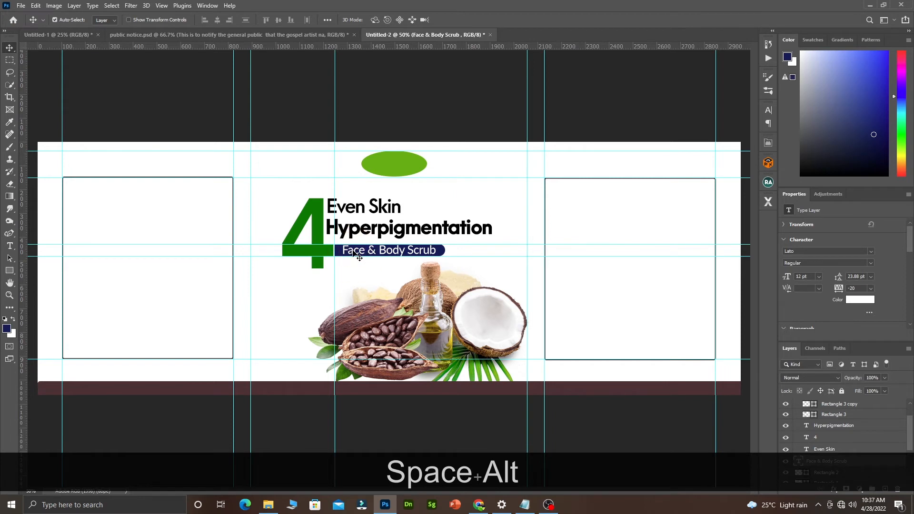
pyautogui.moveTo(351, 252); pyautogui.dragTo(300, 252)
pyautogui.hotkey('ctrl', 'alt', 'z')
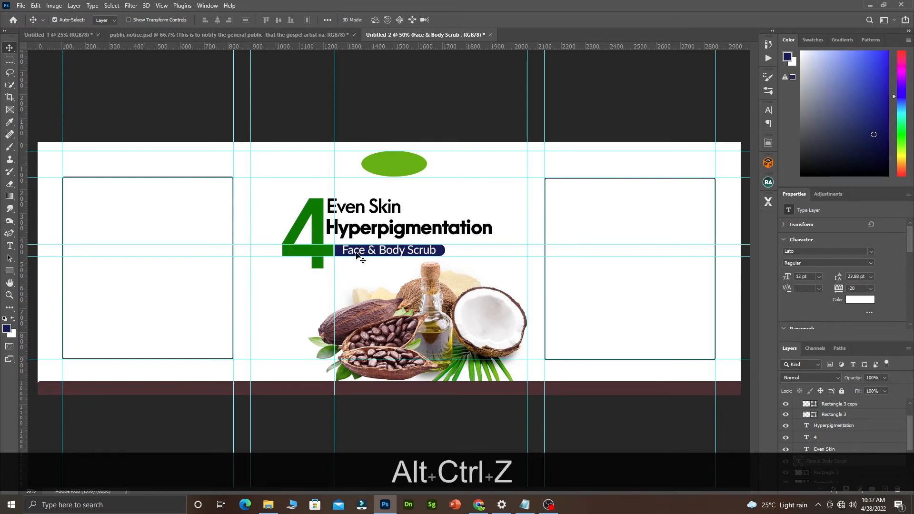
pyautogui.moveTo(356, 253); pyautogui.dragTo(203, 259)
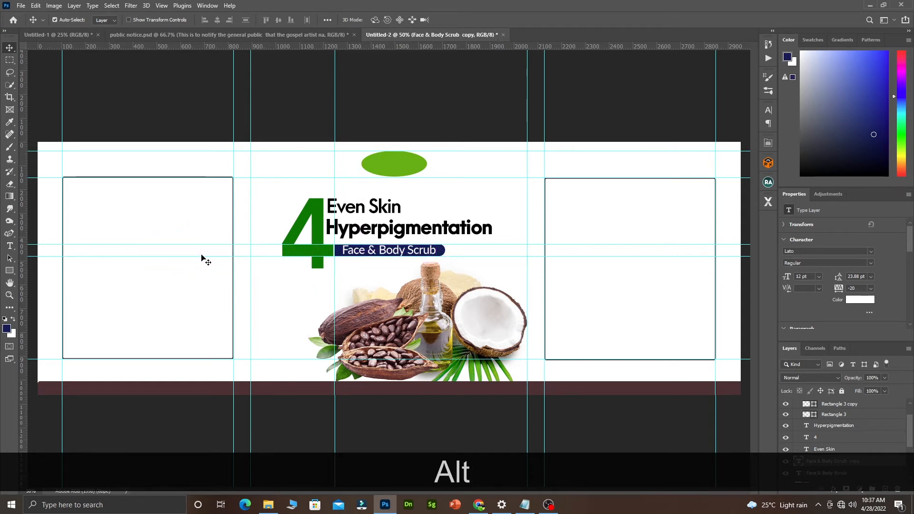
# Make the copied text black and replace it with the pasted Content and Benefits notes.
pyautogui.doubleClick(202, 257)
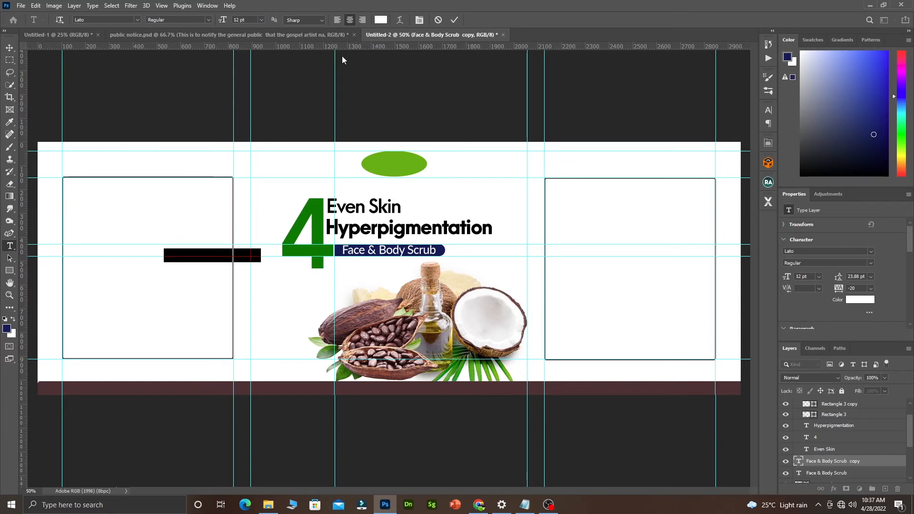
pyautogui.click(382, 19)
pyautogui.moveTo(583, 338); pyautogui.dragTo(580, 392)
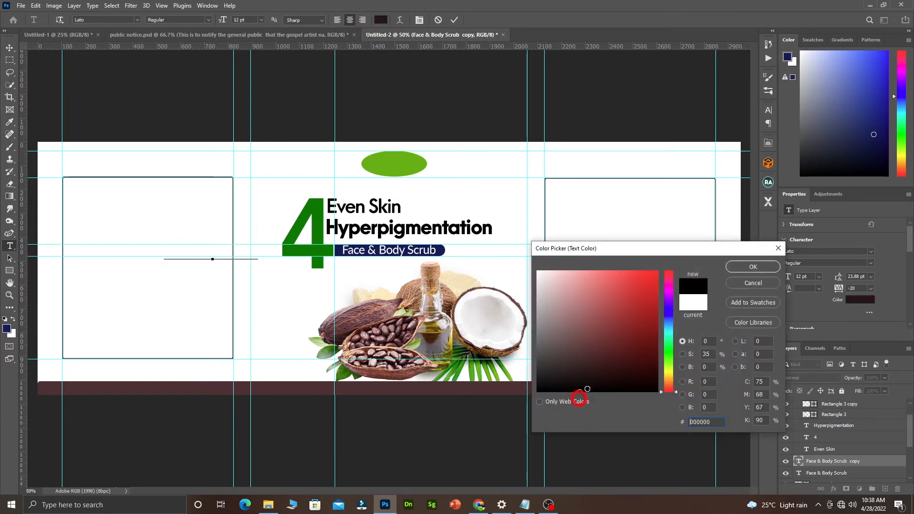
pyautogui.click(761, 267)
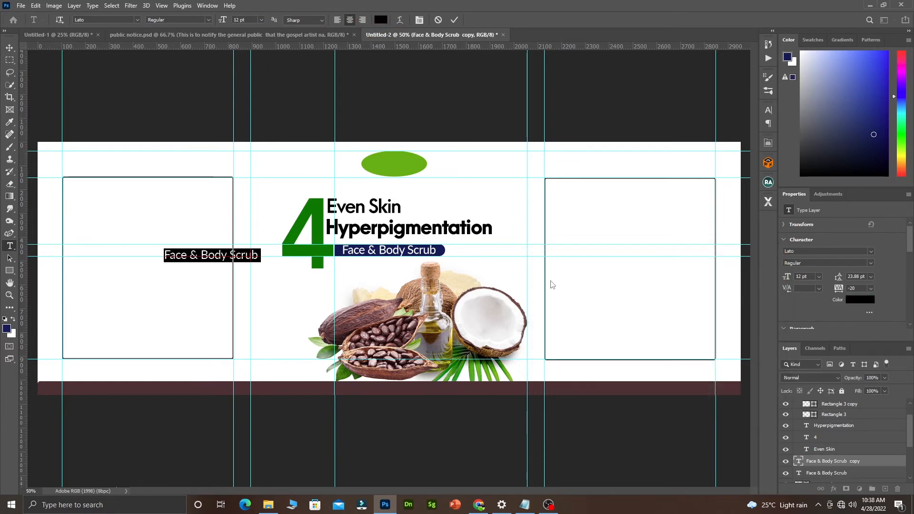
pyautogui.hotkey('ctrl', 'v')
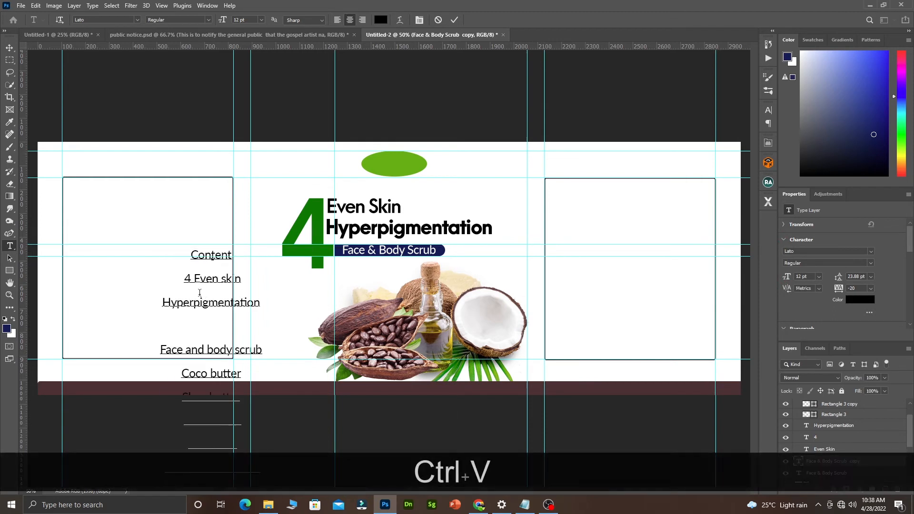
pyautogui.click(186, 271)
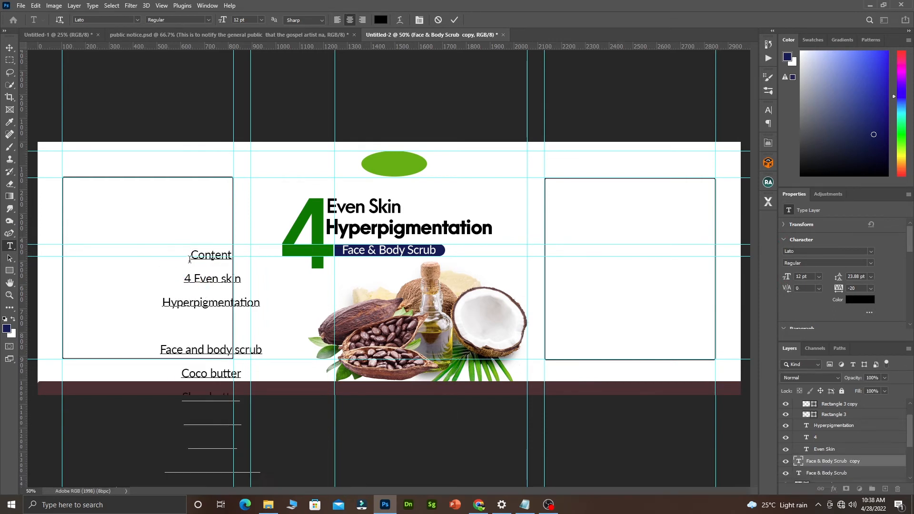
pyautogui.hotkey('ctrl', 'a')
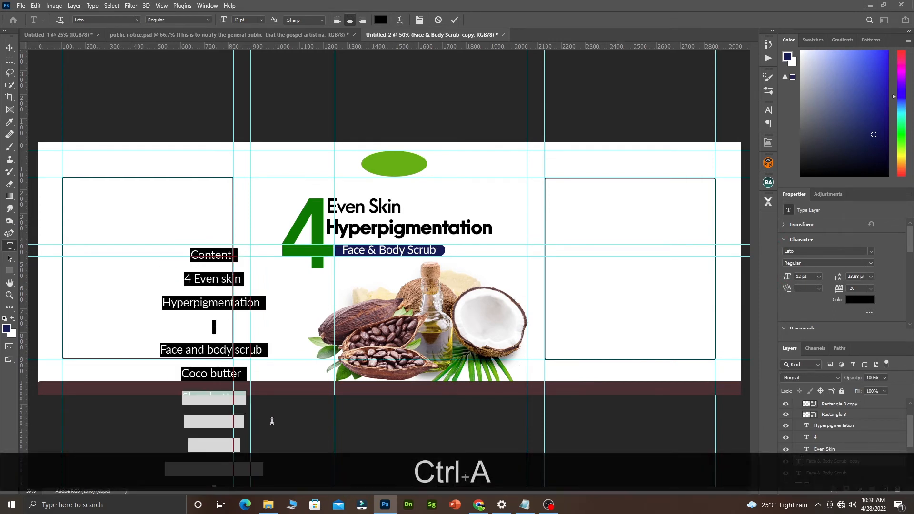
pyautogui.hotkey('ctrl', 't')
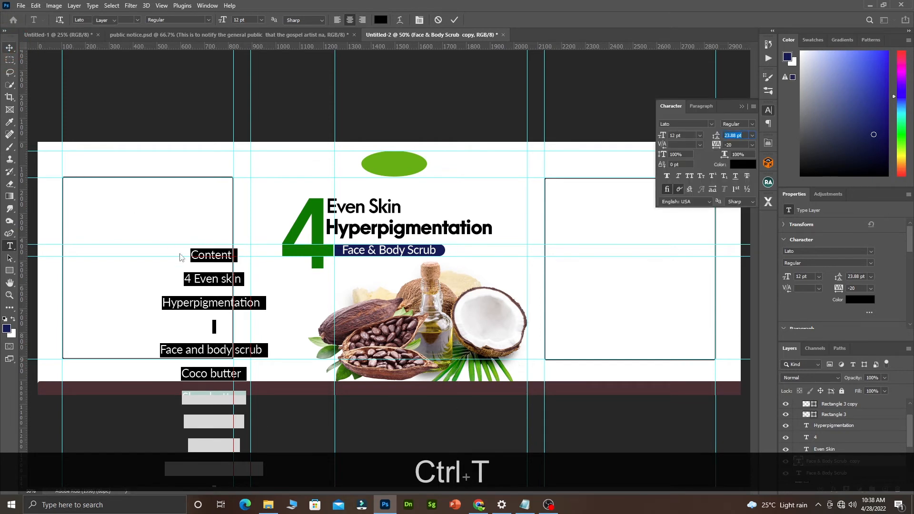
# Move the pasted text up, delete its blank line, and set its leading to 14 pt.
pyautogui.click(9, 48)
pyautogui.moveTo(193, 260); pyautogui.dragTo(139, 159)
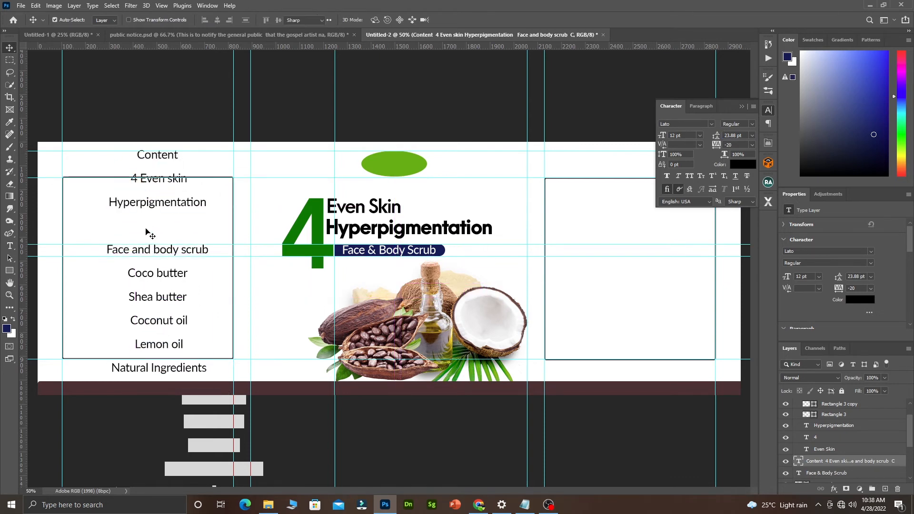
pyautogui.doubleClick(133, 230)
pyautogui.click(132, 231)
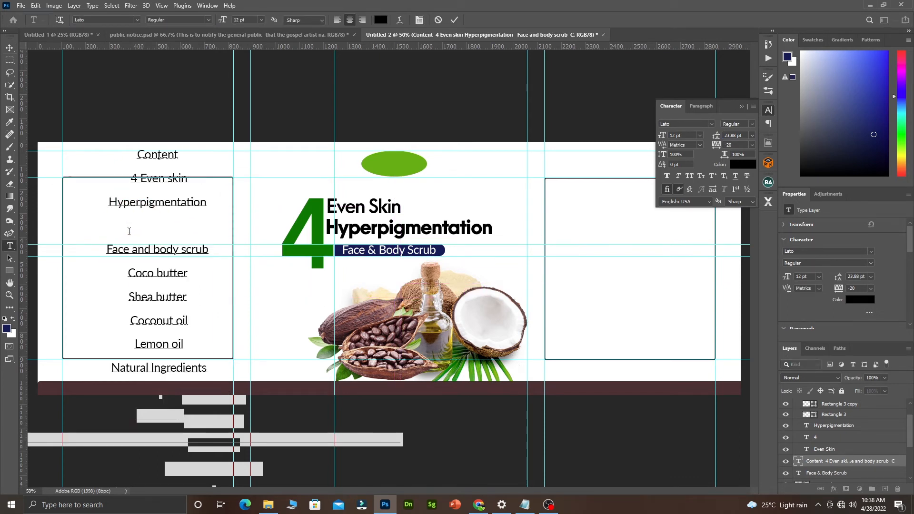
pyautogui.press('BackSpace')
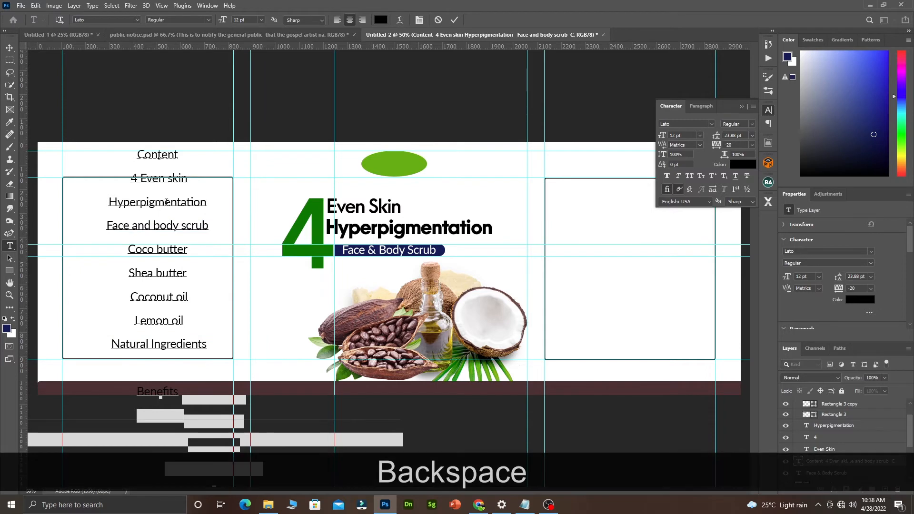
pyautogui.hotkey('ctrl', 'a')
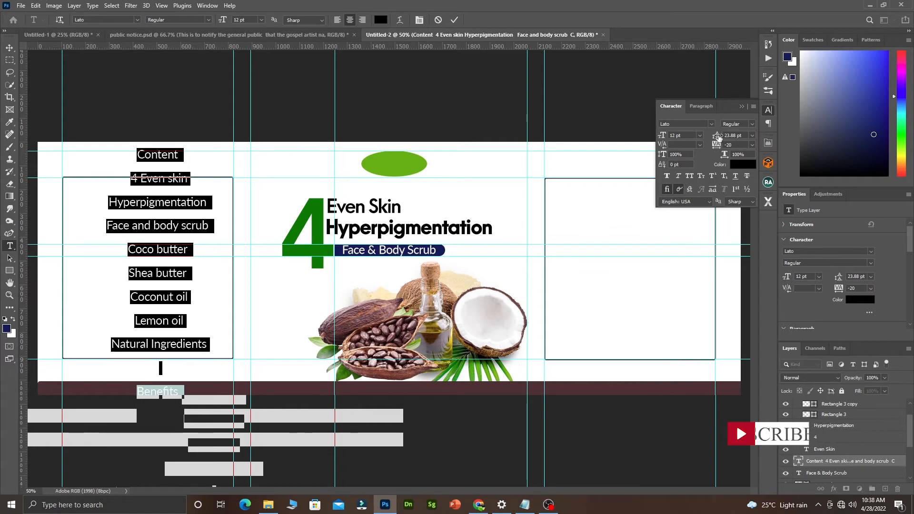
pyautogui.moveTo(718, 137); pyautogui.dragTo(717, 139)
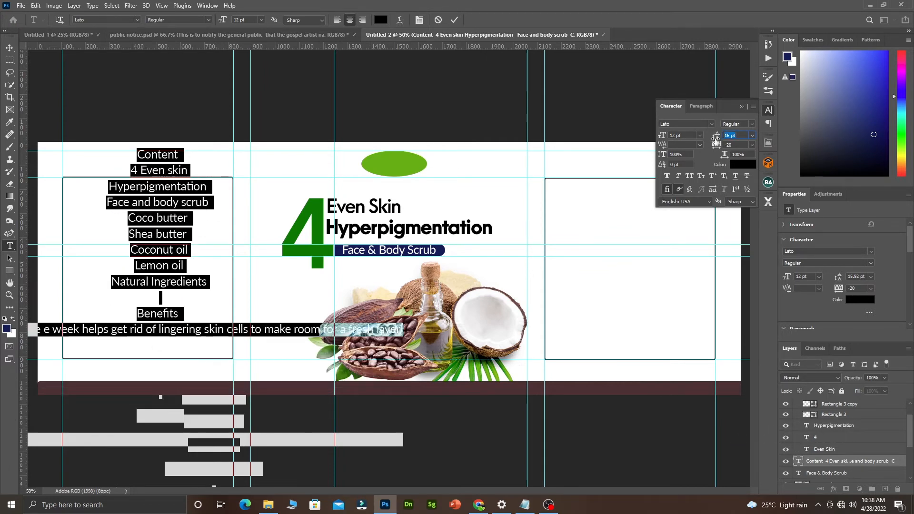
pyautogui.moveTo(716, 139); pyautogui.dragTo(716, 140)
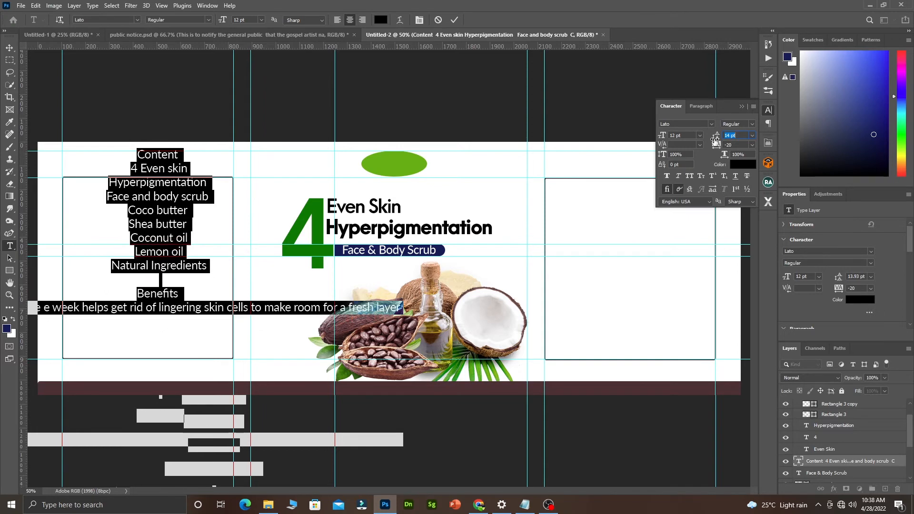
# Cut the Benefits heading and exfoliation sentence, then move the ingredient list into the left frame.
pyautogui.click(197, 307)
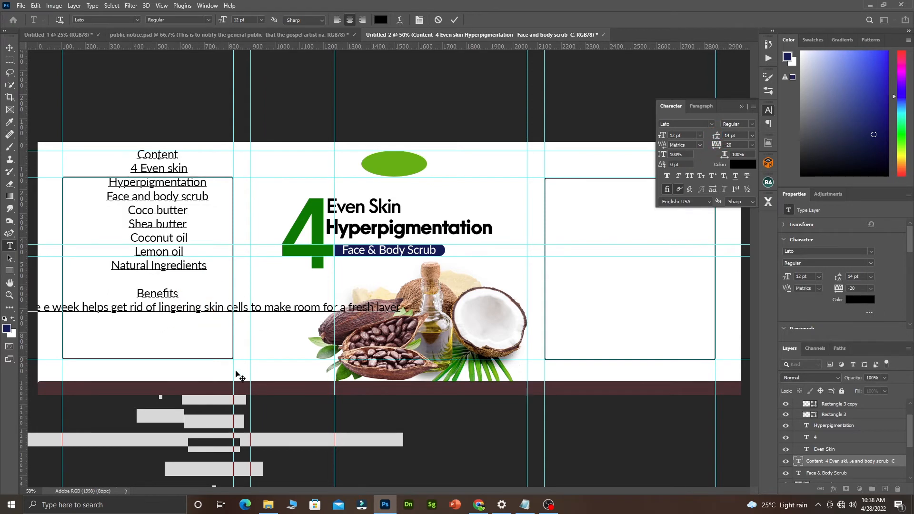
pyautogui.moveTo(247, 366); pyautogui.dragTo(385, 365)
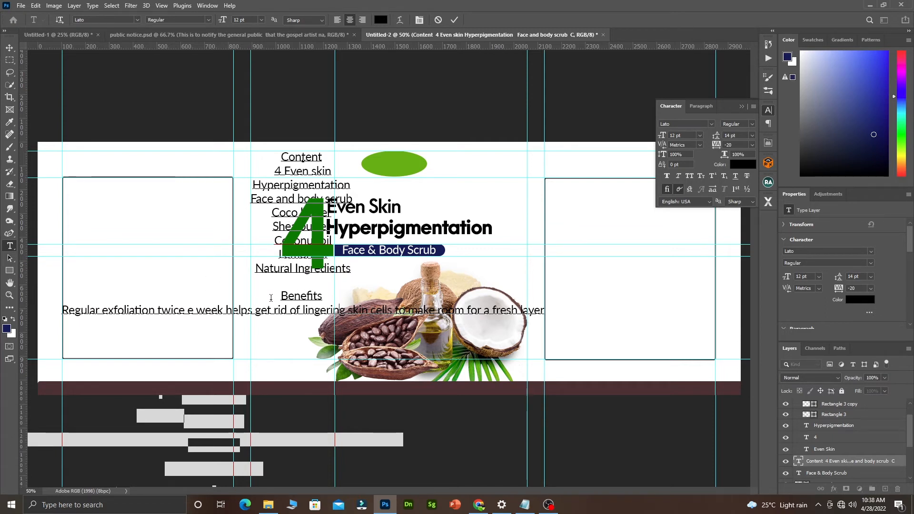
pyautogui.moveTo(273, 293); pyautogui.dragTo(500, 336)
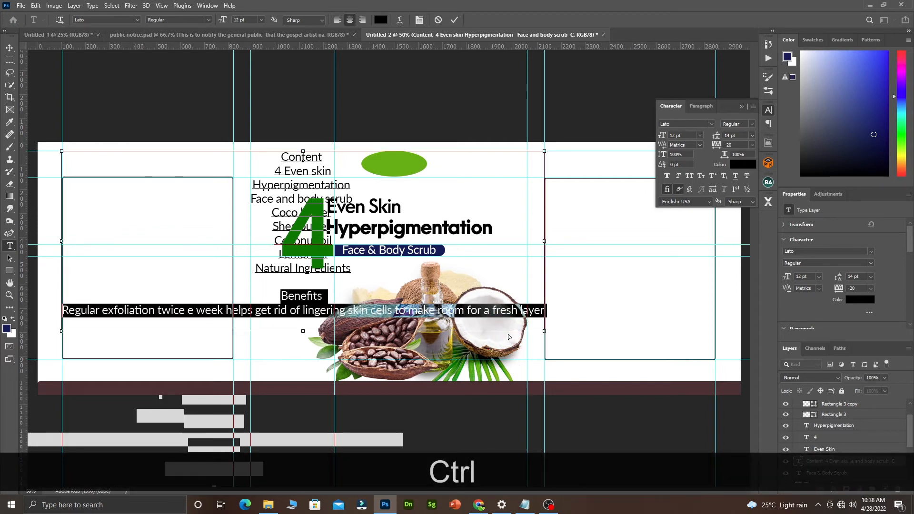
pyautogui.hotkey('ctrl', 'x')
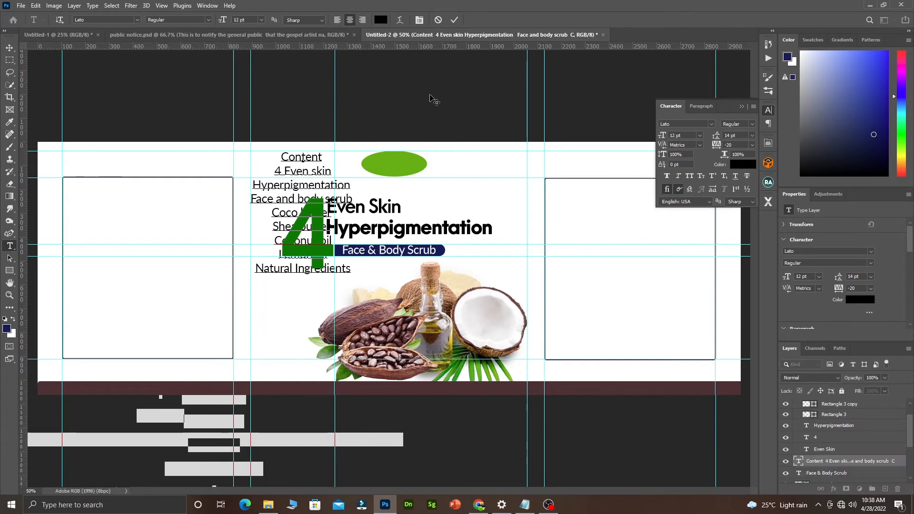
pyautogui.press('BackSpace')
pyautogui.press('BackSpace')
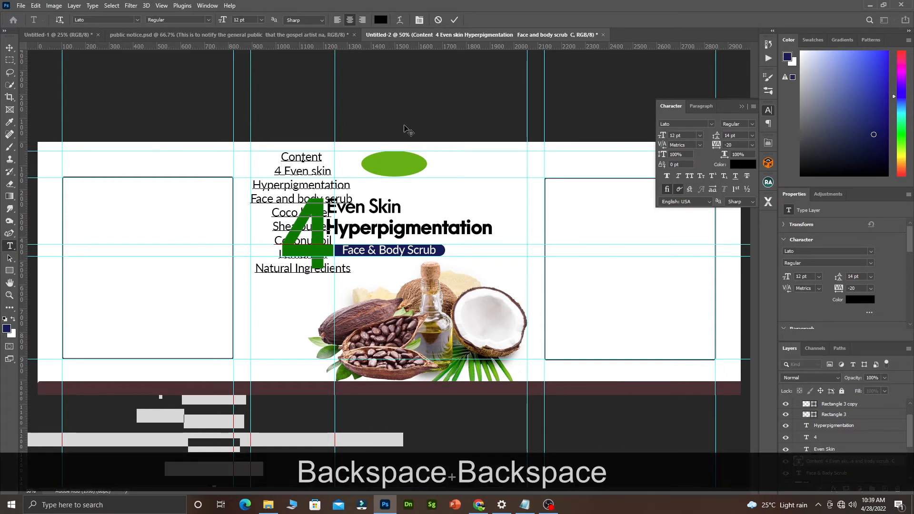
pyautogui.click(456, 19)
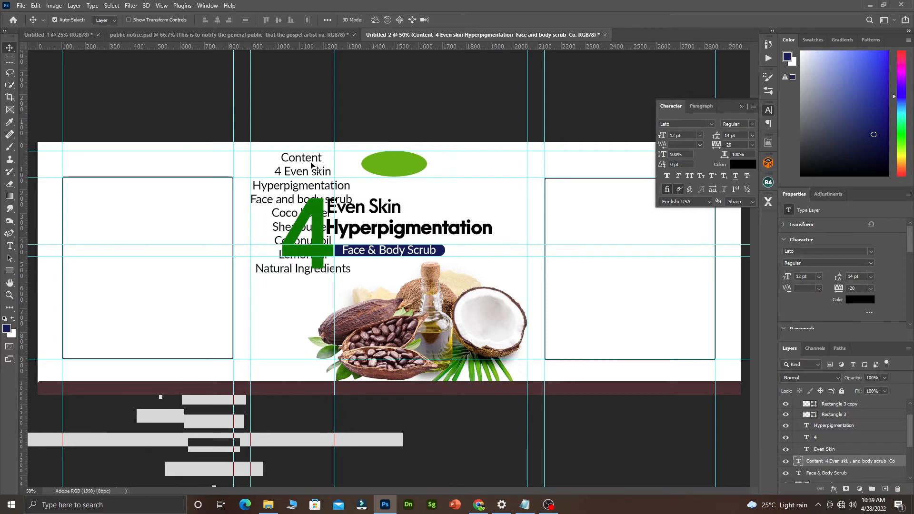
pyautogui.moveTo(311, 161); pyautogui.dragTo(152, 200)
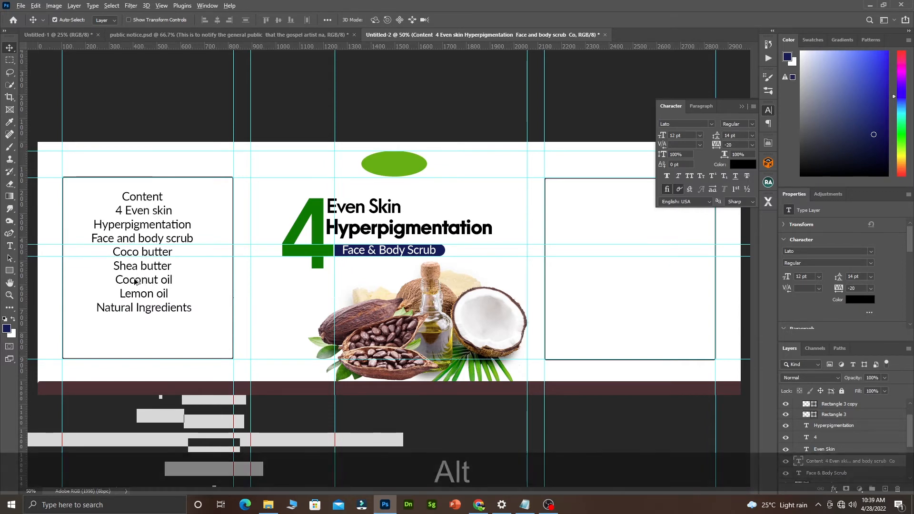
# Duplicate the ingredient list as the Benefits paragraph, broken after 'get', and place it below the list.
pyautogui.moveTo(143, 282); pyautogui.dragTo(286, 311)
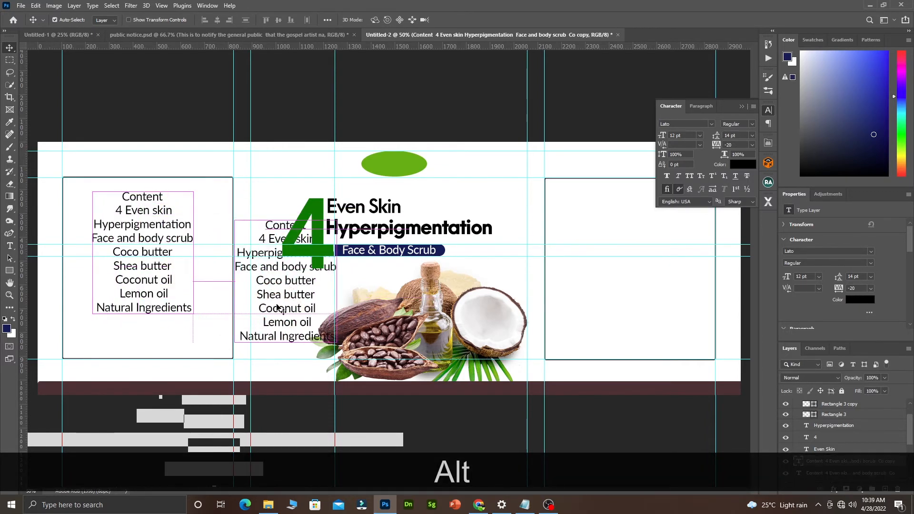
pyautogui.doubleClick(278, 299)
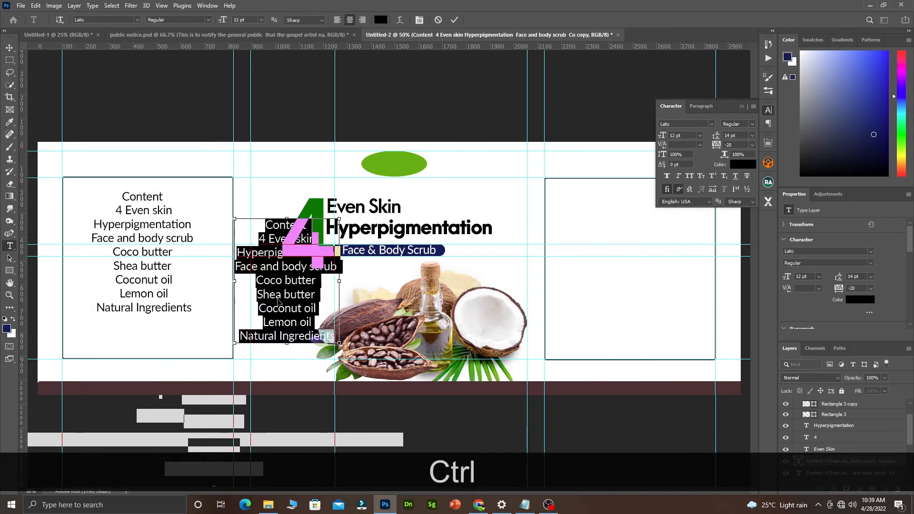
pyautogui.write('Benefits Regular exfoliation twice a week helps get rid of ageing skin cells to make room for a fresh layer')
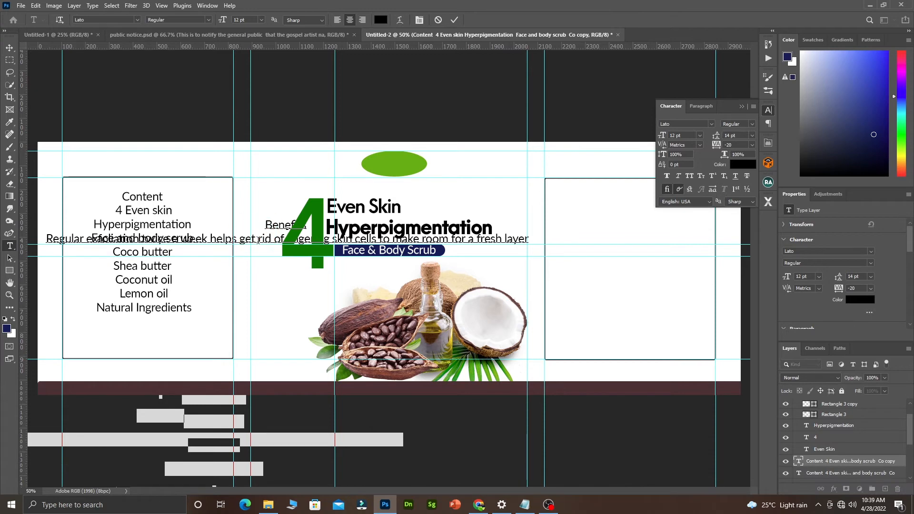
pyautogui.press('Return')
pyautogui.moveTo(280, 302); pyautogui.dragTo(176, 397)
# Delete the 4 Even skin, Hyperpigmentation and Face and body scrub lines so the list starts at Coco butter.
pyautogui.doubleClick(137, 210)
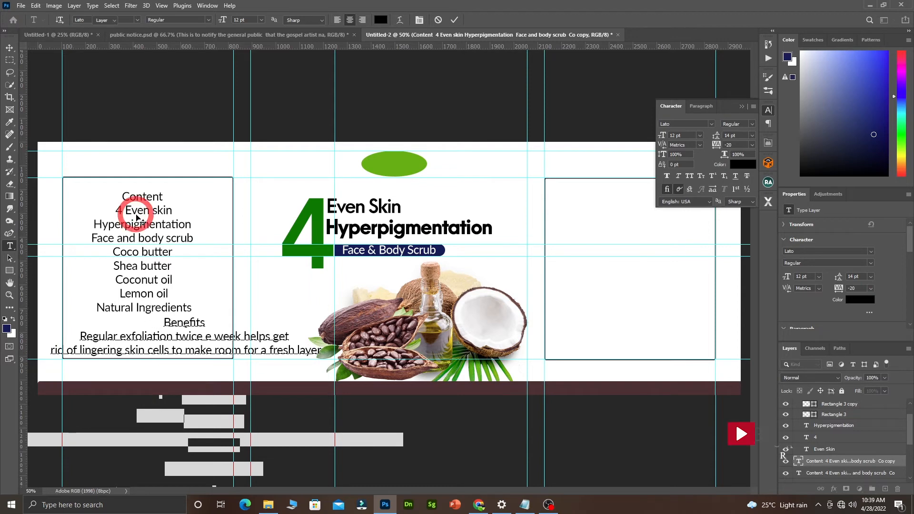
pyautogui.moveTo(181, 211); pyautogui.dragTo(102, 213)
pyautogui.press('BackSpace')
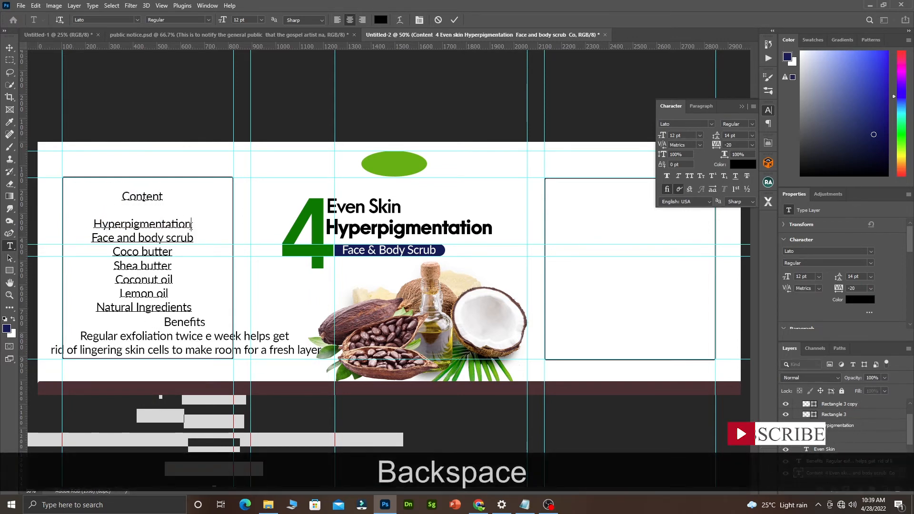
pyautogui.moveTo(193, 224); pyautogui.dragTo(87, 223)
pyautogui.press('BackSpace')
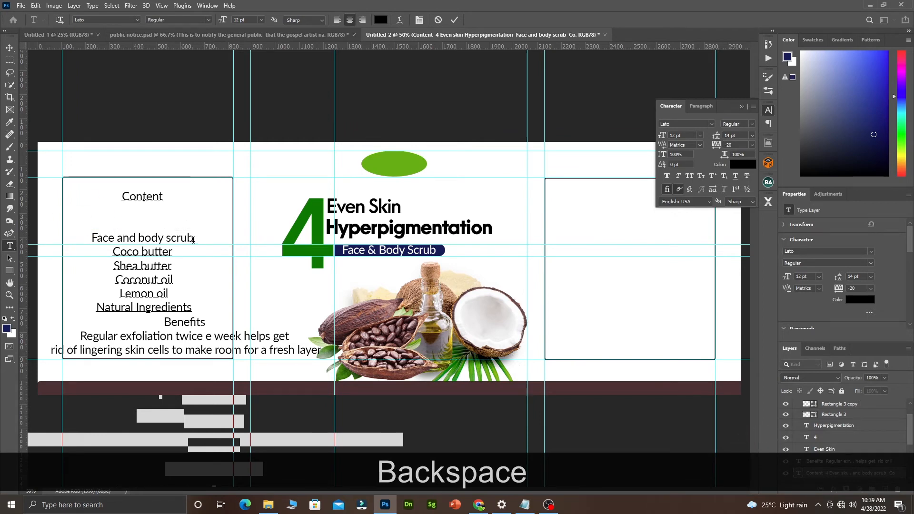
pyautogui.moveTo(193, 238); pyautogui.dragTo(61, 234)
pyautogui.press('BackSpace')
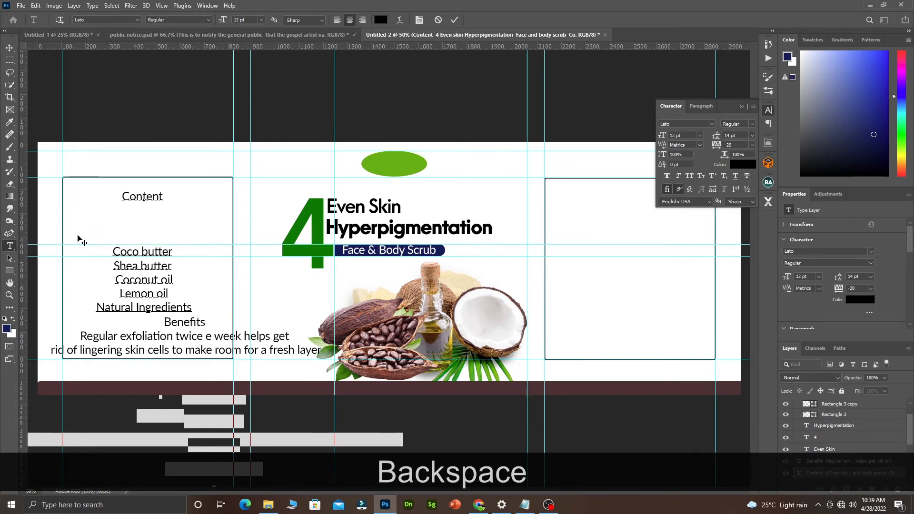
pyautogui.click(114, 251)
pyautogui.press('BackSpace')
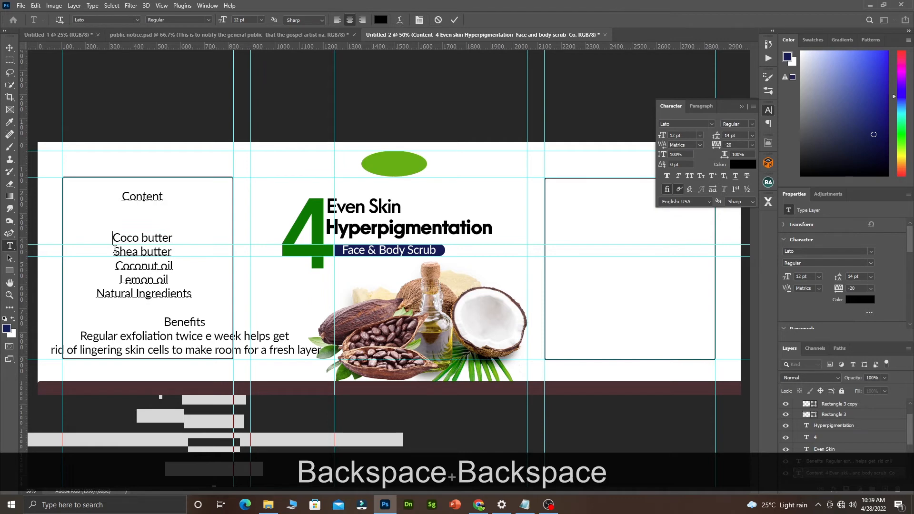
pyautogui.press('BackSpace')
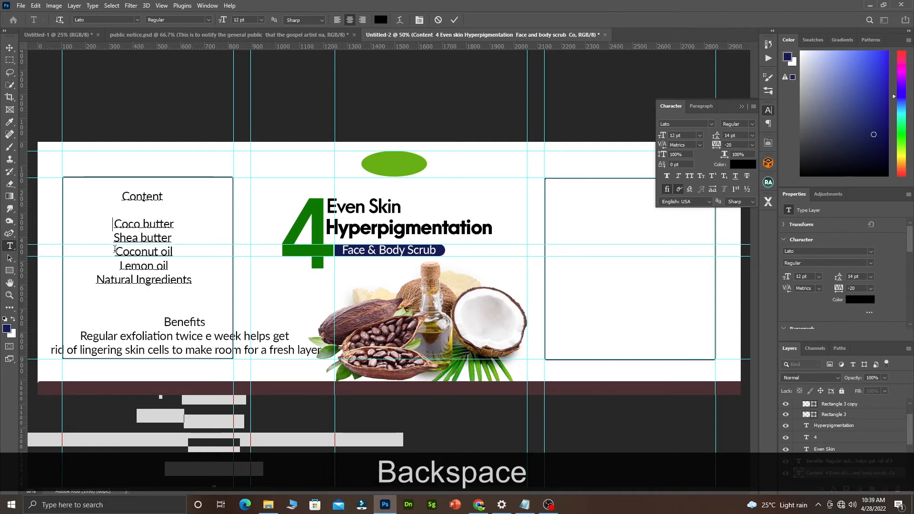
pyautogui.press('BackSpace')
pyautogui.press('BackSpace')
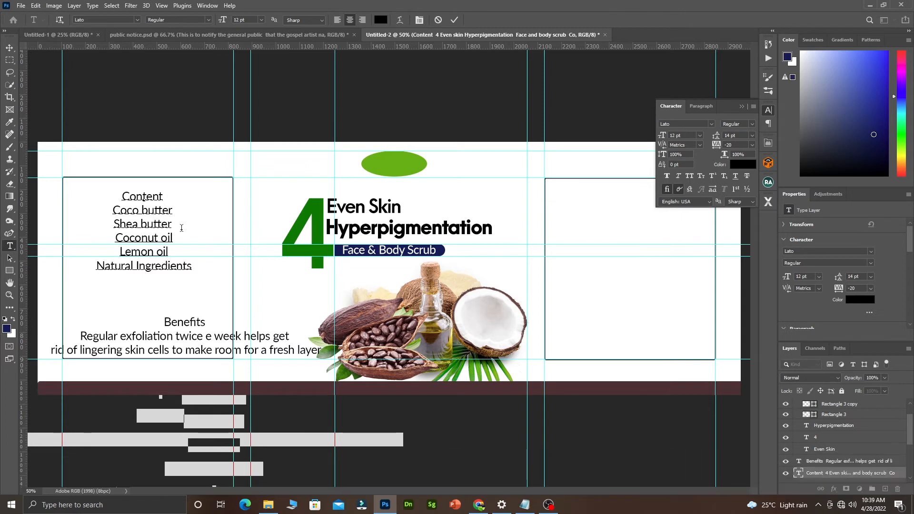
# Cut the word 'Content' out of the list, remove the empty first line, and commit.
pyautogui.moveTo(166, 196); pyautogui.dragTo(87, 194)
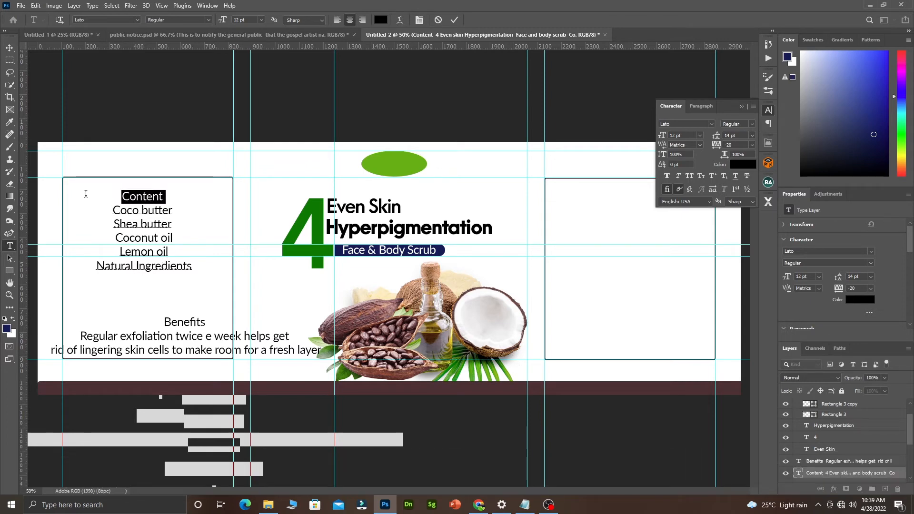
pyautogui.press('ctrl')
pyautogui.hotkey('ctrl', 'x')
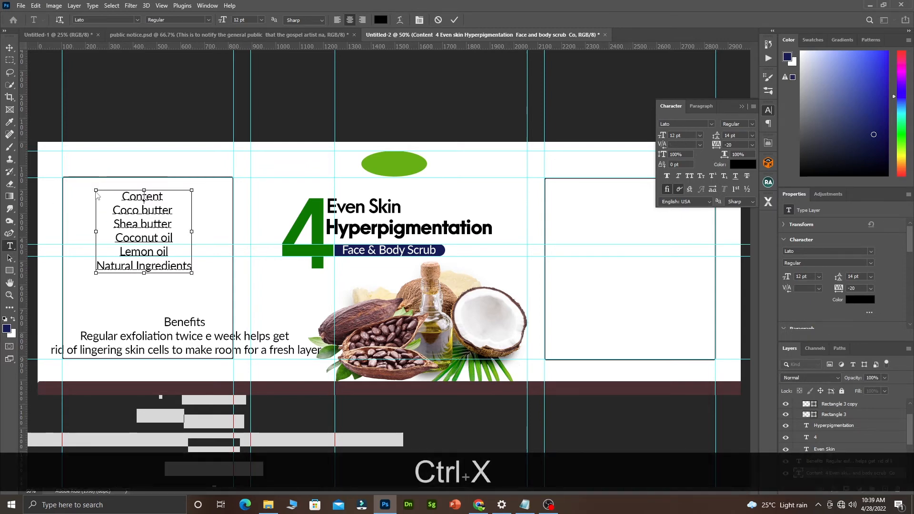
pyautogui.click(112, 209)
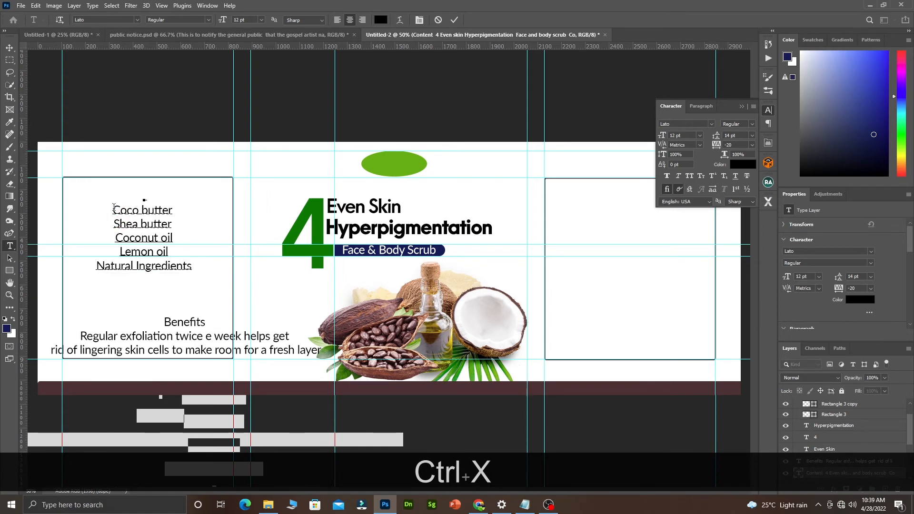
pyautogui.press('BackSpace')
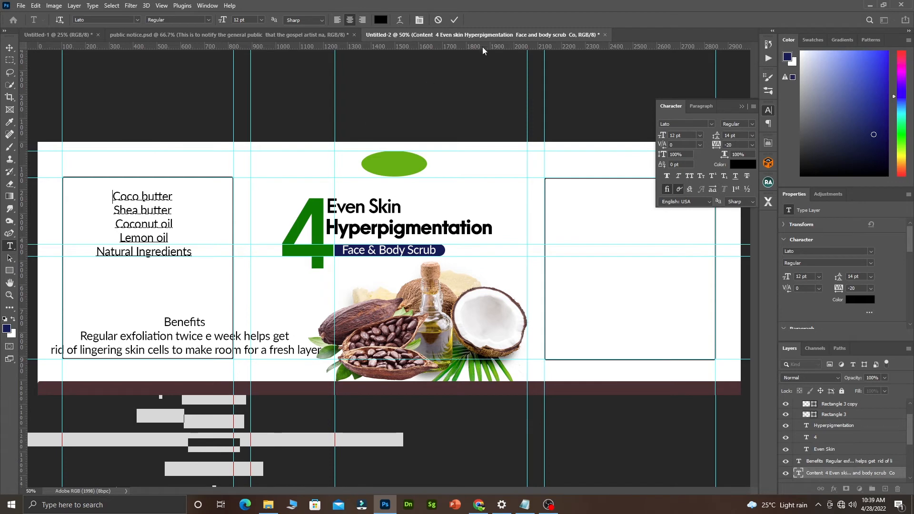
pyautogui.click(455, 20)
pyautogui.press('v')
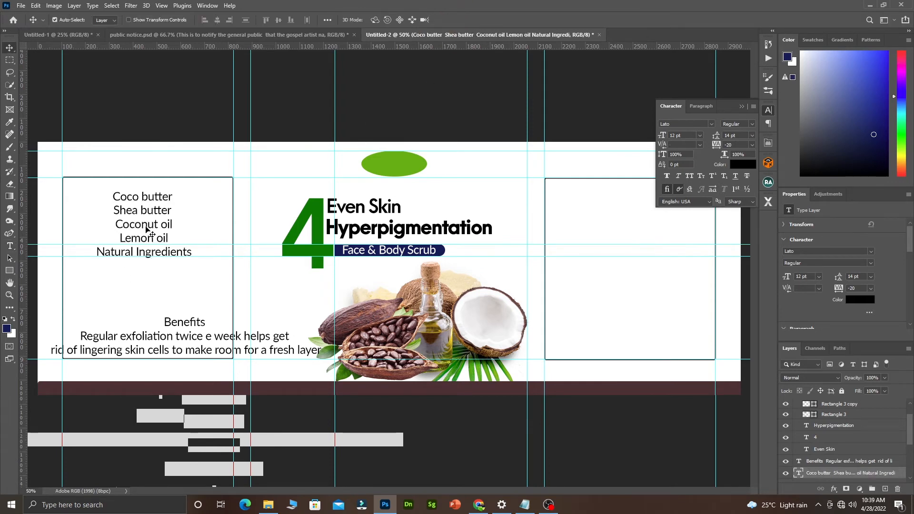
# Move the list lower and turn a copy of it into a separate 'Content' heading.
pyautogui.moveTo(149, 230); pyautogui.dragTo(153, 202)
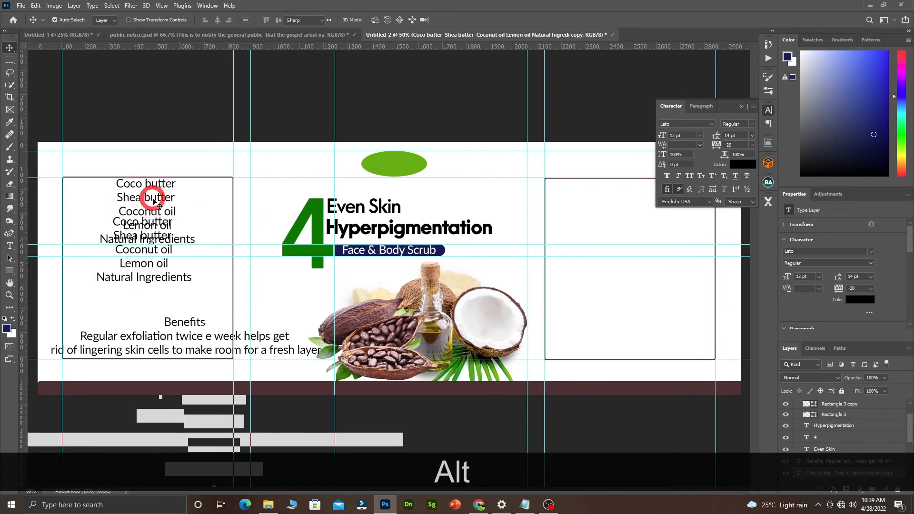
pyautogui.doubleClick(154, 201)
pyautogui.hotkey('ctrl', 'v')
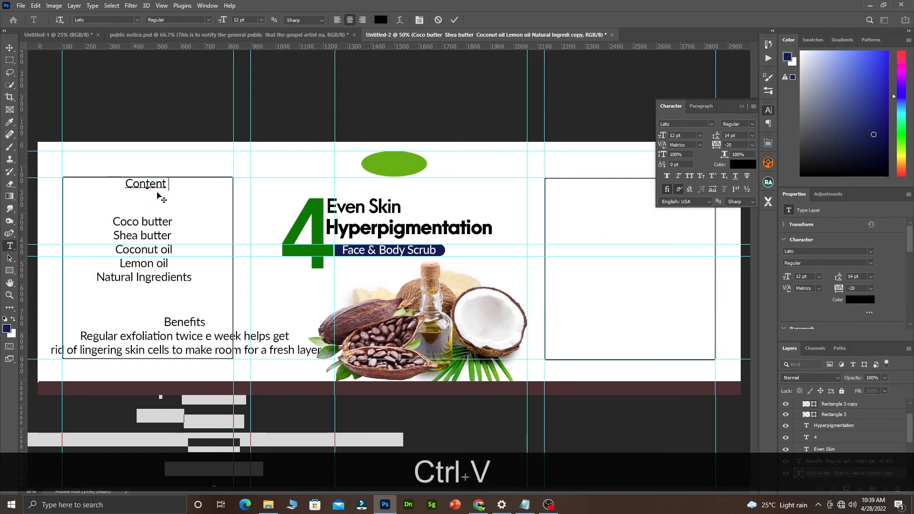
pyautogui.moveTo(166, 184); pyautogui.dragTo(96, 184)
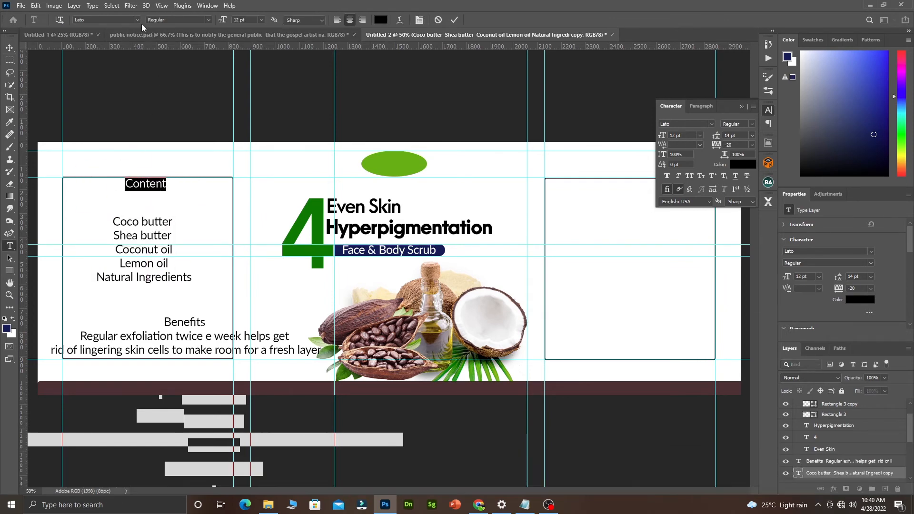
# Set 'Content' in Arca Majora 3 with green 0e7801 sampled from the large 4.
pyautogui.click(137, 20)
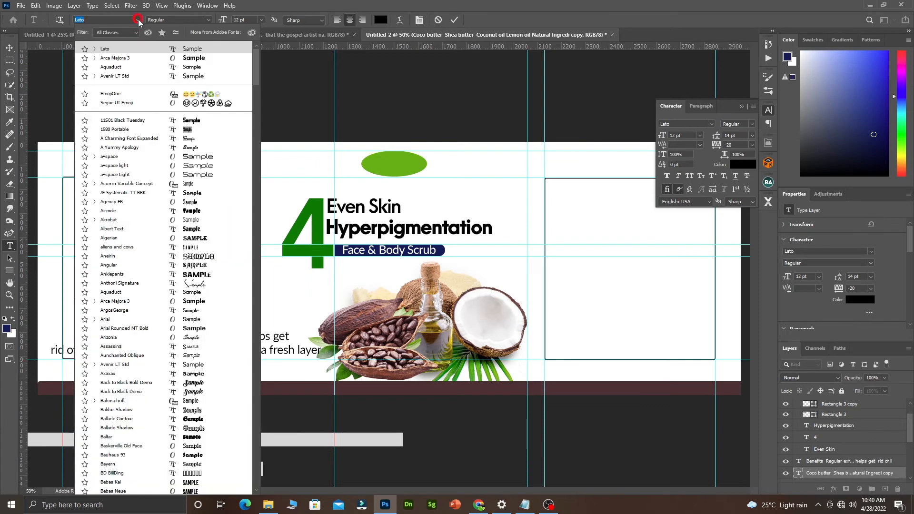
pyautogui.click(128, 60)
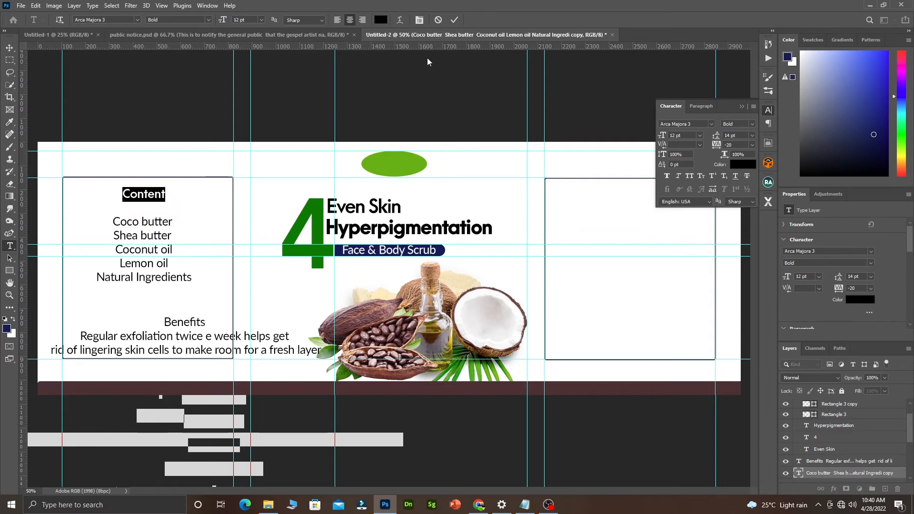
pyautogui.click(382, 20)
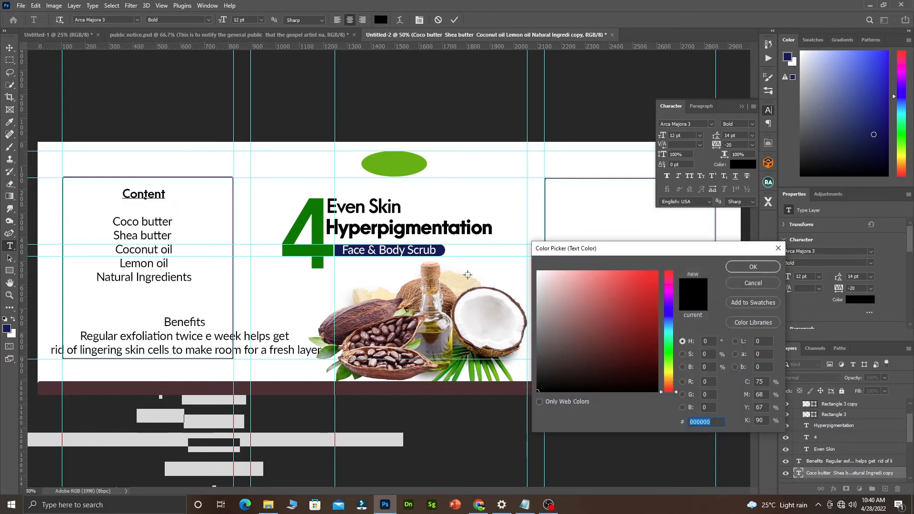
pyautogui.click(318, 228)
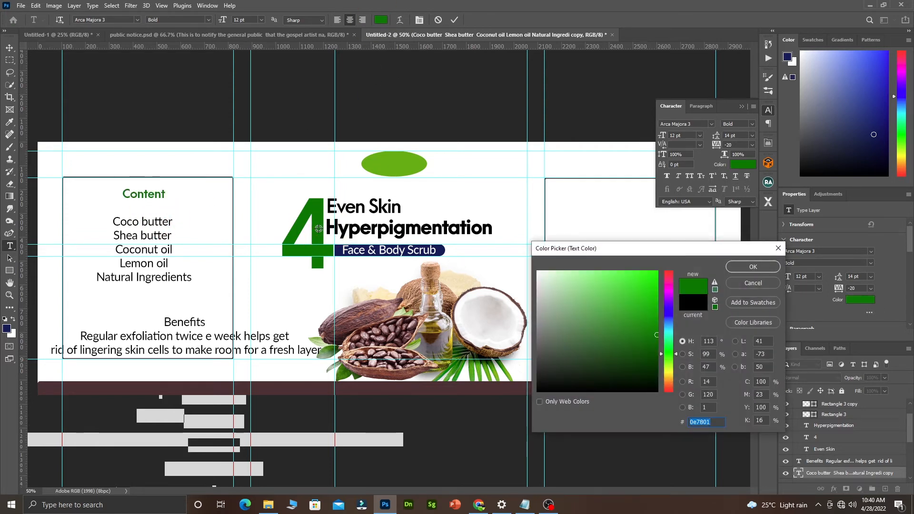
pyautogui.click(365, 318)
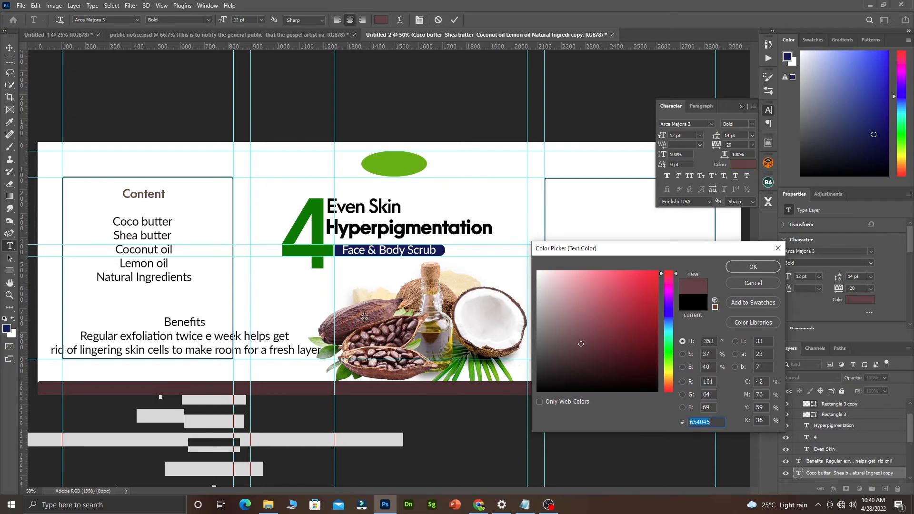
pyautogui.click(324, 259)
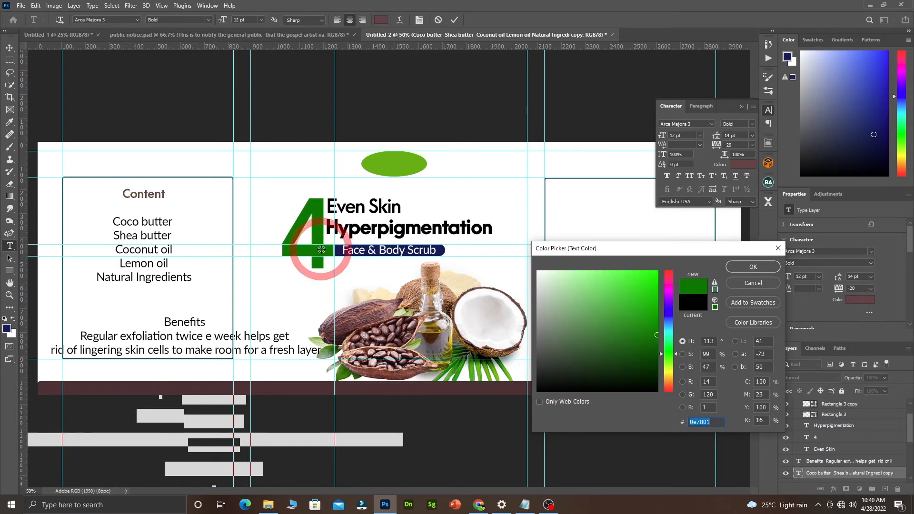
pyautogui.click(737, 266)
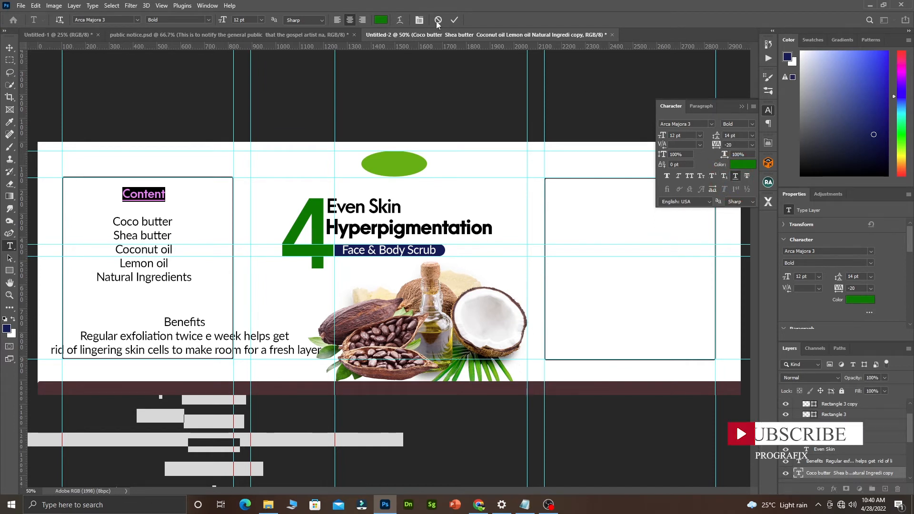
pyautogui.click(455, 19)
pyautogui.press('v')
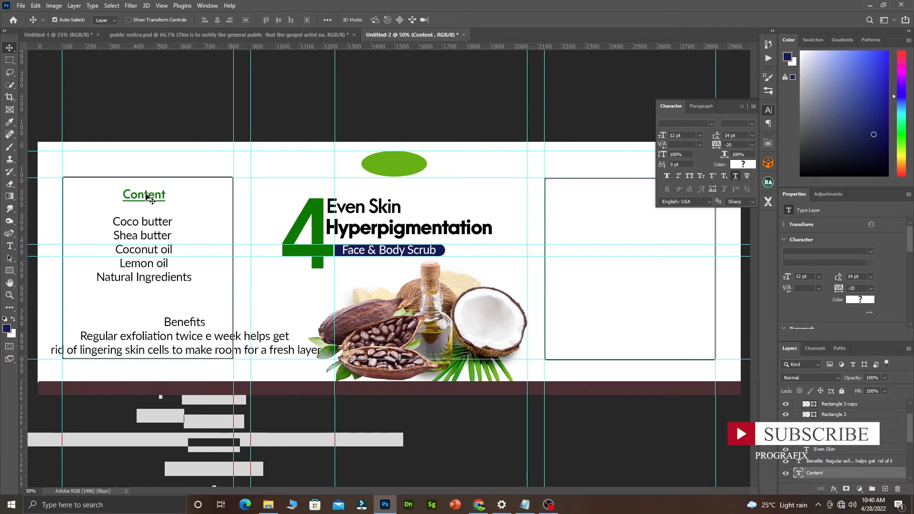
# Change the 'Content' heading's font style to Heavy.
pyautogui.doubleClick(145, 195)
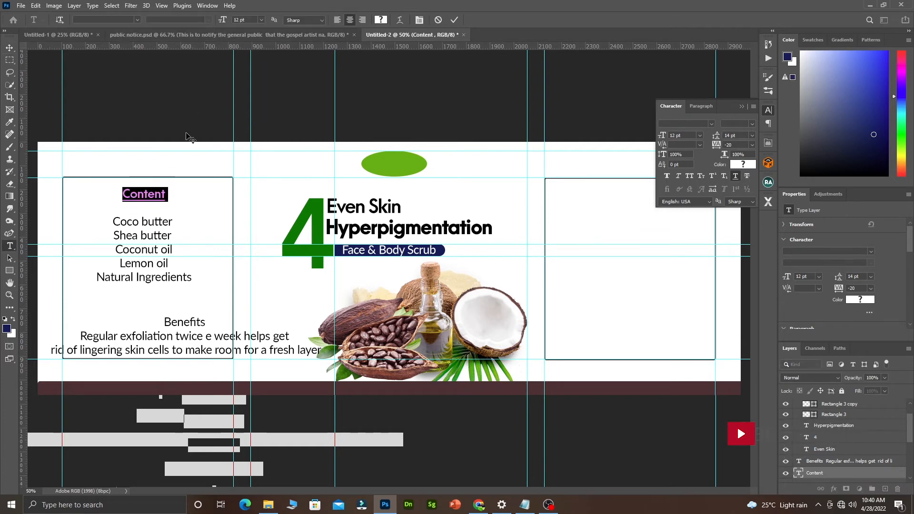
pyautogui.click(150, 194)
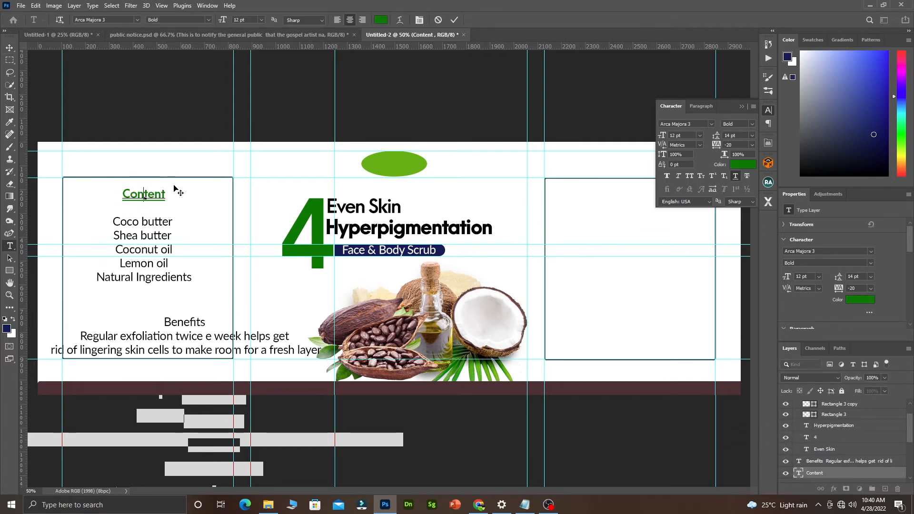
pyautogui.hotkey('ctrl', 'a')
pyautogui.click(163, 192)
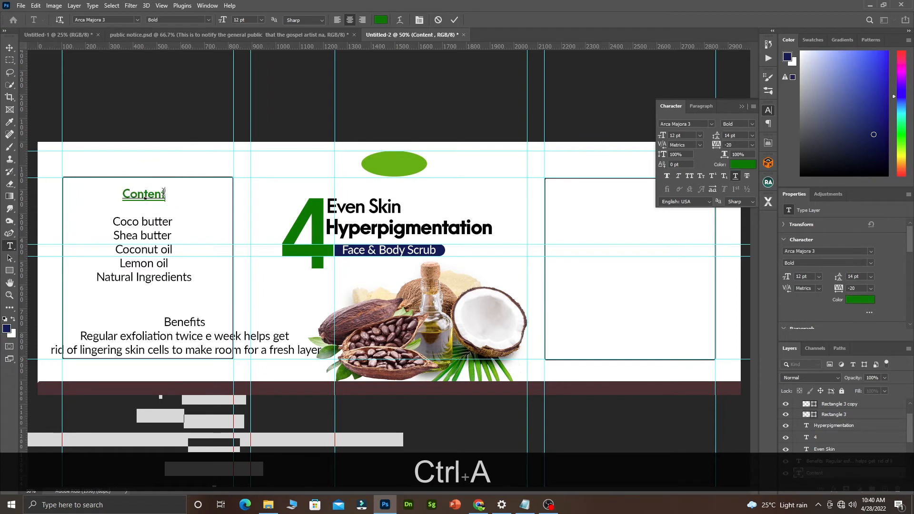
pyautogui.moveTo(164, 192); pyautogui.dragTo(117, 195)
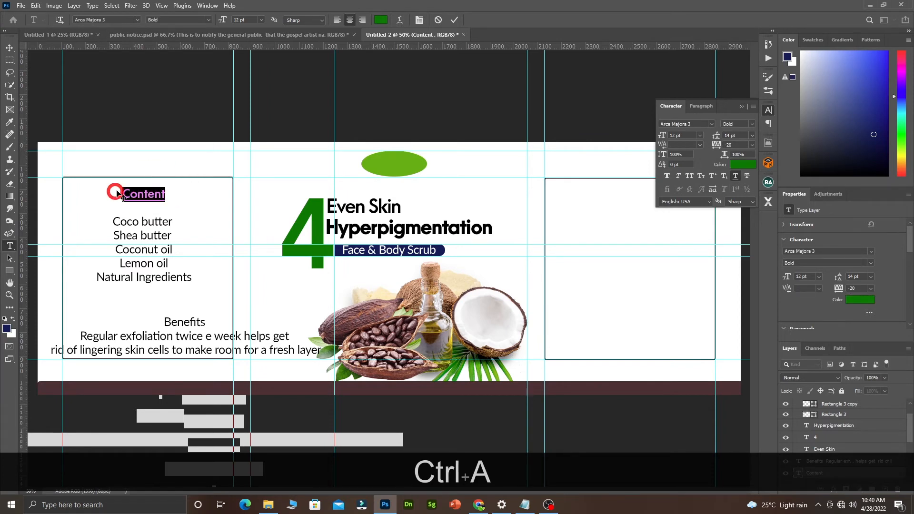
pyautogui.click(207, 19)
pyautogui.click(194, 38)
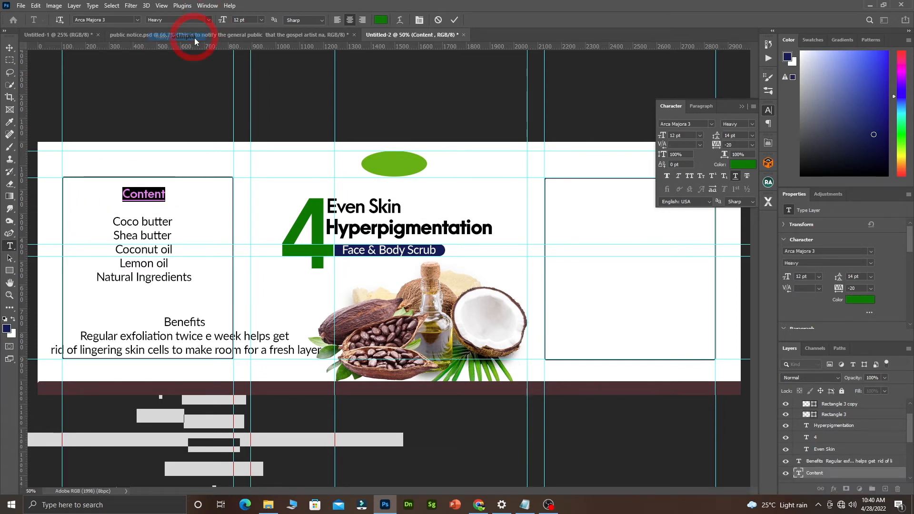
pyautogui.click(454, 23)
# Move the ingredient list up under Content, keeping its lines centred.
pyautogui.press('v')
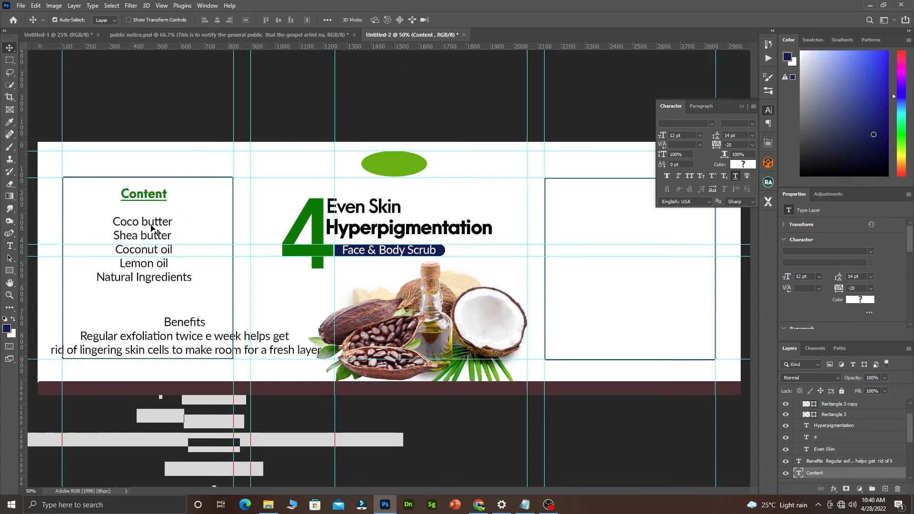
pyautogui.moveTo(151, 228); pyautogui.dragTo(153, 215)
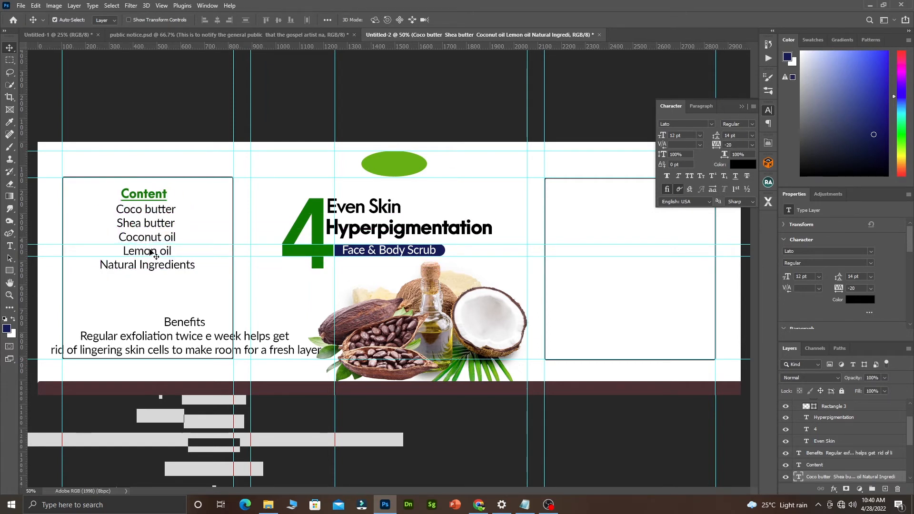
pyautogui.doubleClick(123, 216)
pyautogui.hotkey('ctrl', 'a')
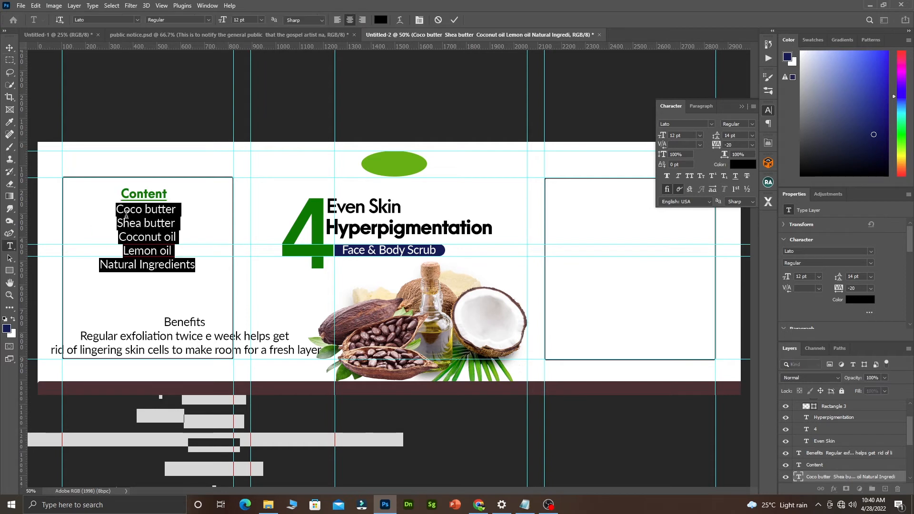
pyautogui.hotkey('ctrl', 'shift', 'u')
pyautogui.click(126, 212)
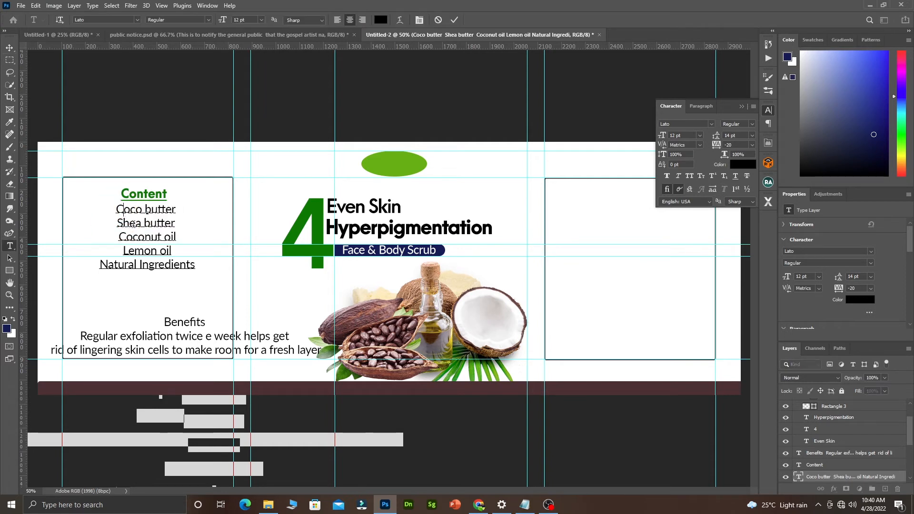
pyautogui.click(134, 225)
pyautogui.hotkey('ctrl', 'a')
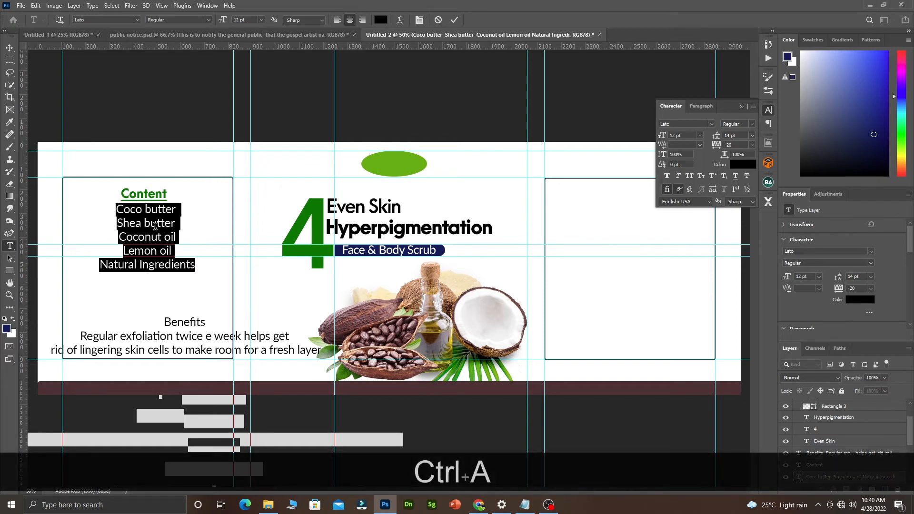
pyautogui.click(338, 19)
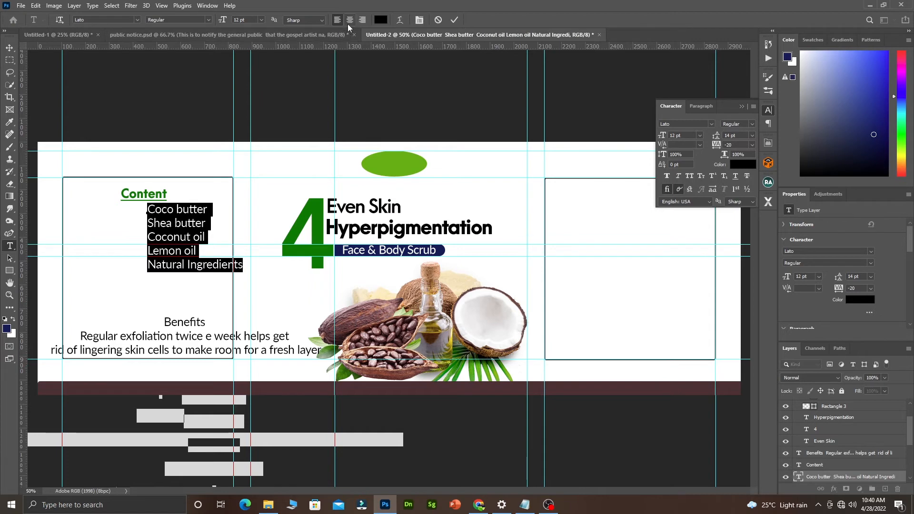
pyautogui.click(348, 22)
pyautogui.click(134, 238)
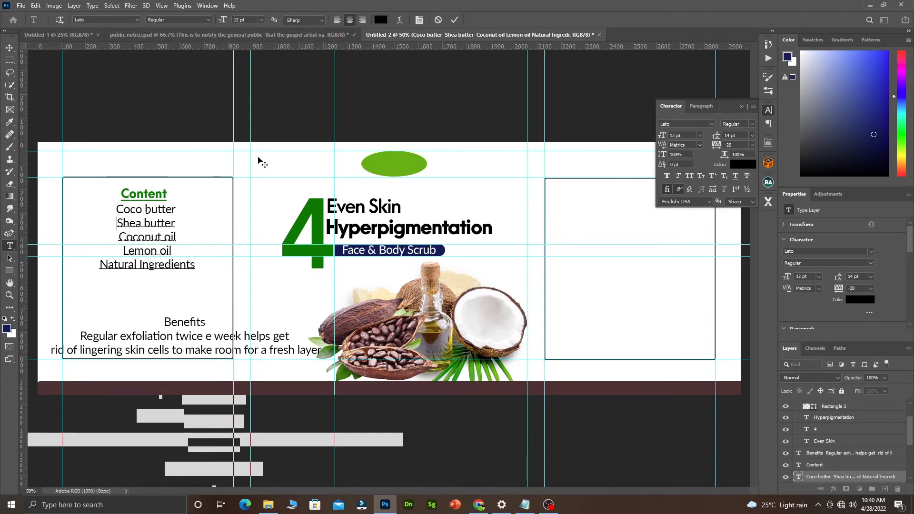
pyautogui.click(455, 20)
pyautogui.press('v')
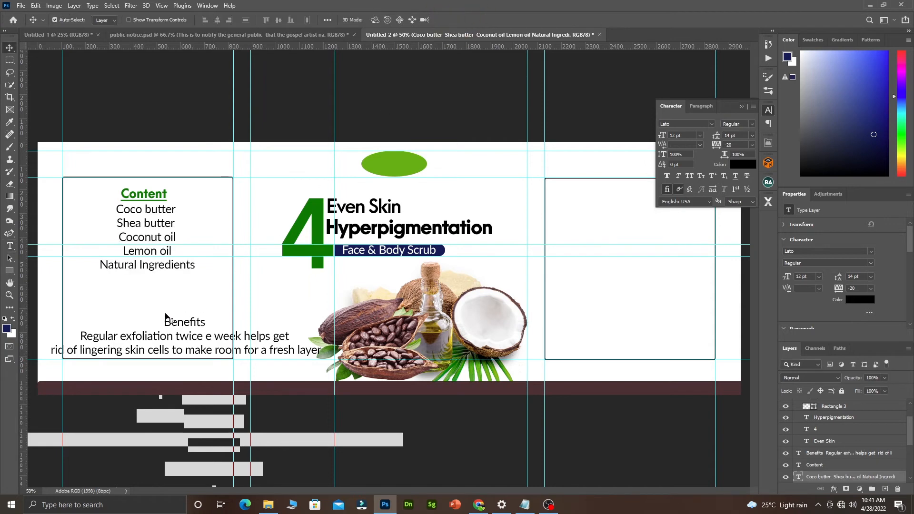
# Copy the Content heading below the ingredients and cut 'Benefits' out of the paragraph.
pyautogui.click(146, 198)
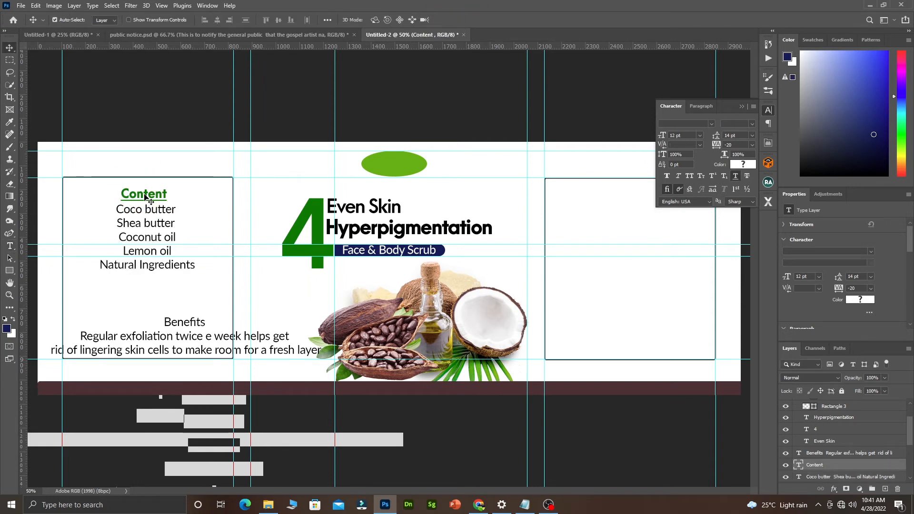
pyautogui.moveTo(145, 198); pyautogui.dragTo(212, 323)
pyautogui.doubleClick(171, 322)
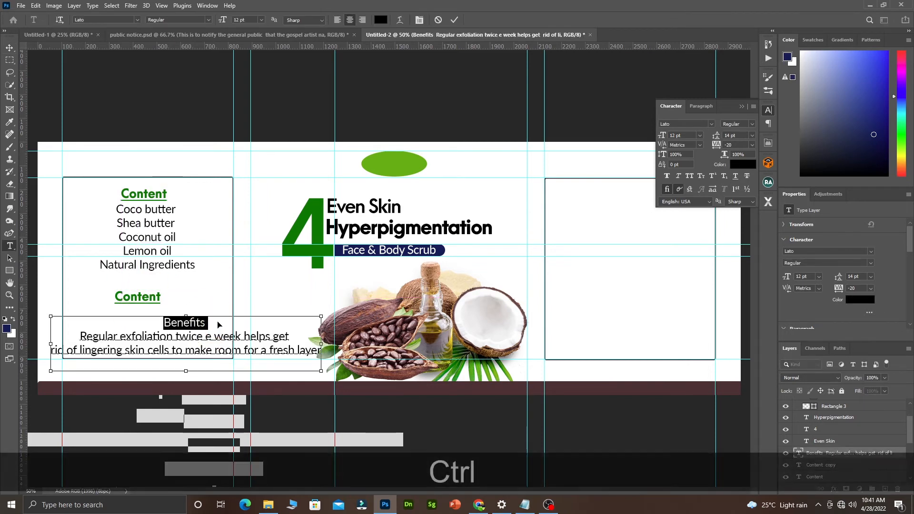
pyautogui.hotkey('ctrl', 'x')
pyautogui.click(149, 295)
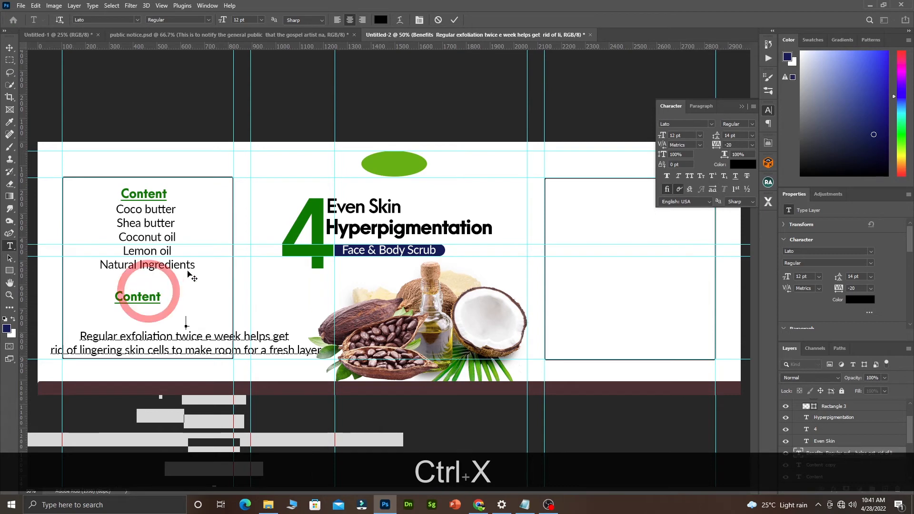
pyautogui.press('Return')
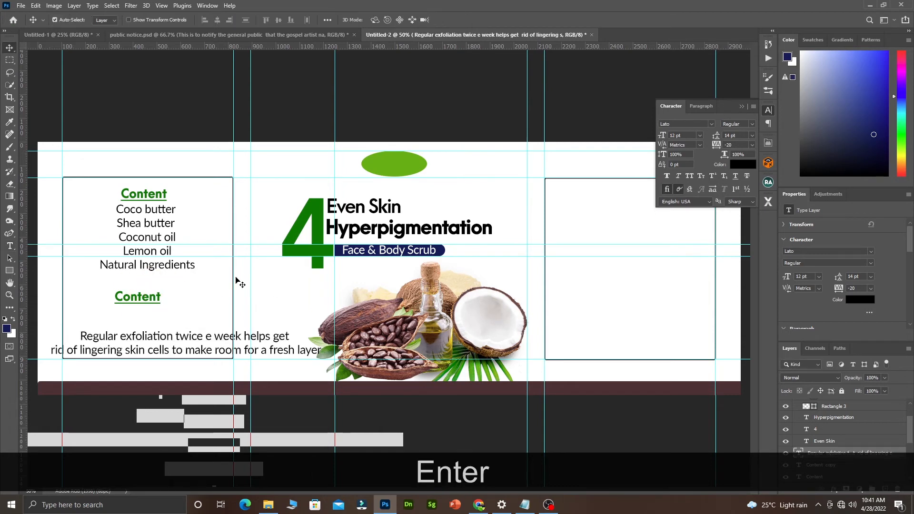
# Retype the copied heading as 'Benefits', place it under the list, and move the paragraph beneath it.
pyautogui.click(151, 299)
pyautogui.doubleClick(150, 299)
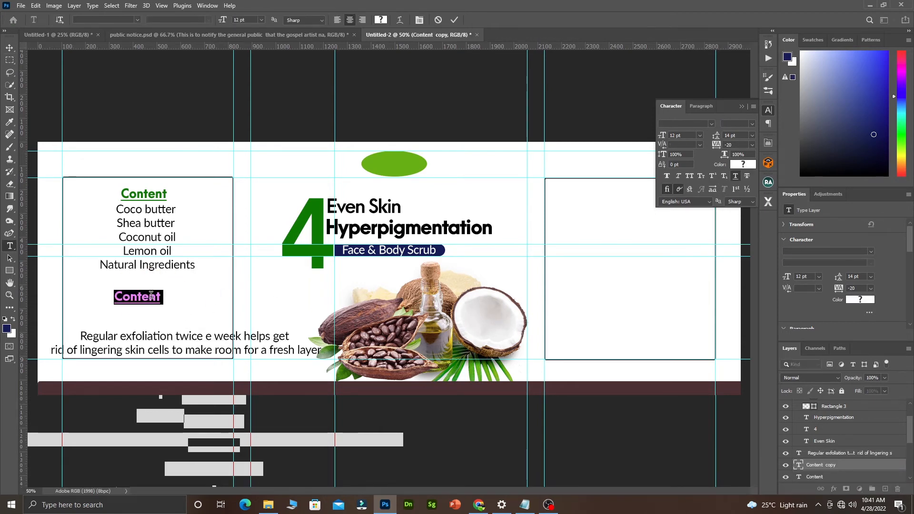
pyautogui.hotkey('ctrl', 'v')
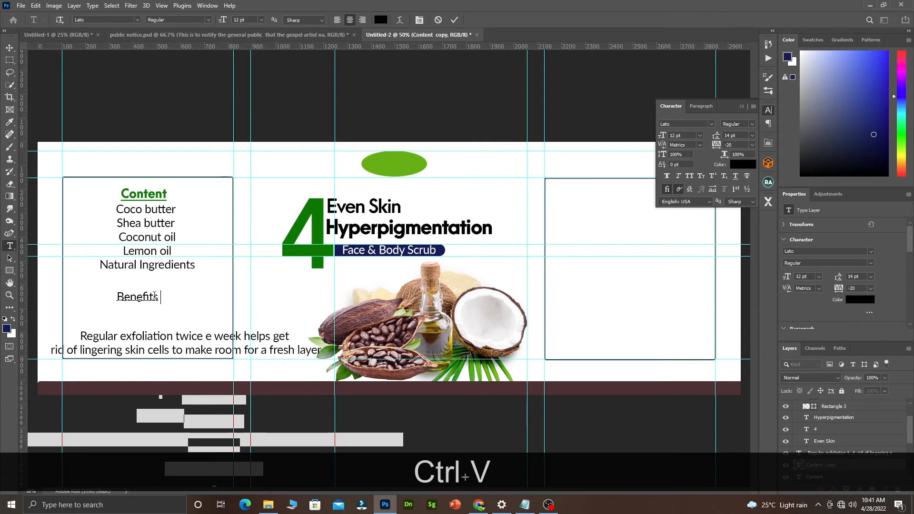
pyautogui.hotkey('ctrl', 'z')
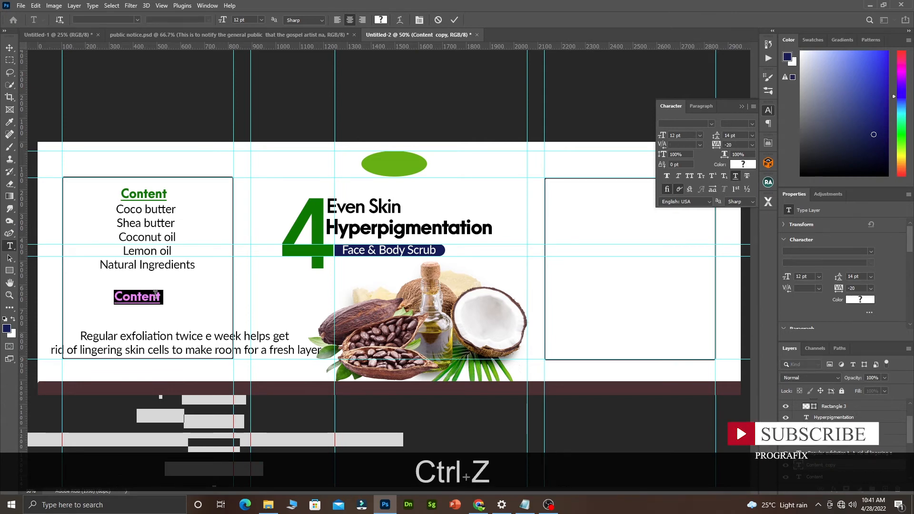
pyautogui.write('B')
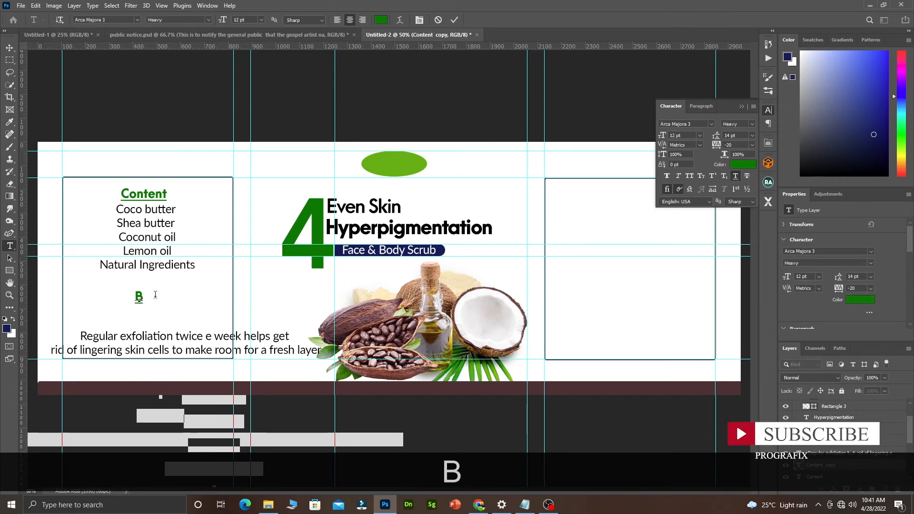
pyautogui.press('capslock')
pyautogui.write('enefits')
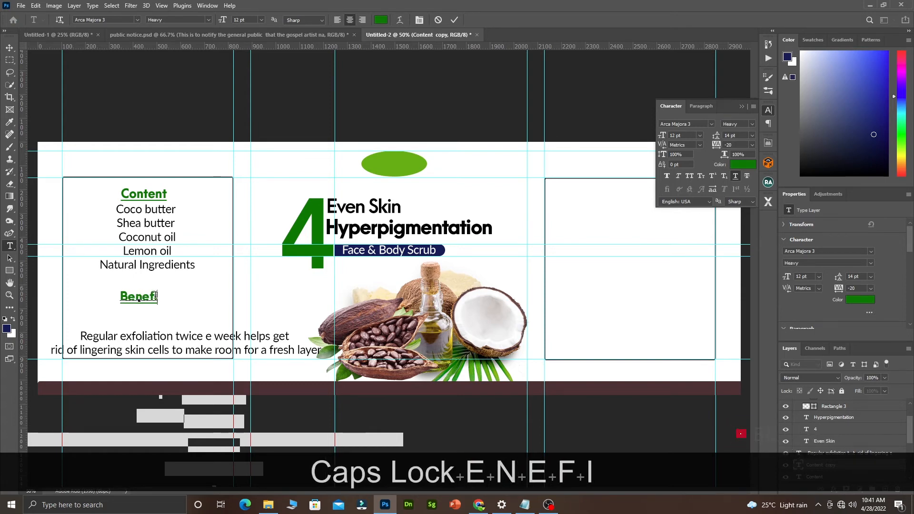
pyautogui.click(454, 19)
pyautogui.press('v')
pyautogui.moveTo(144, 299); pyautogui.dragTo(147, 291)
pyautogui.moveTo(146, 339); pyautogui.dragTo(190, 317)
# Set the Benefits paragraph to 11 pt and remove its blank line and the stray 'e' before 'week'.
pyautogui.doubleClick(190, 313)
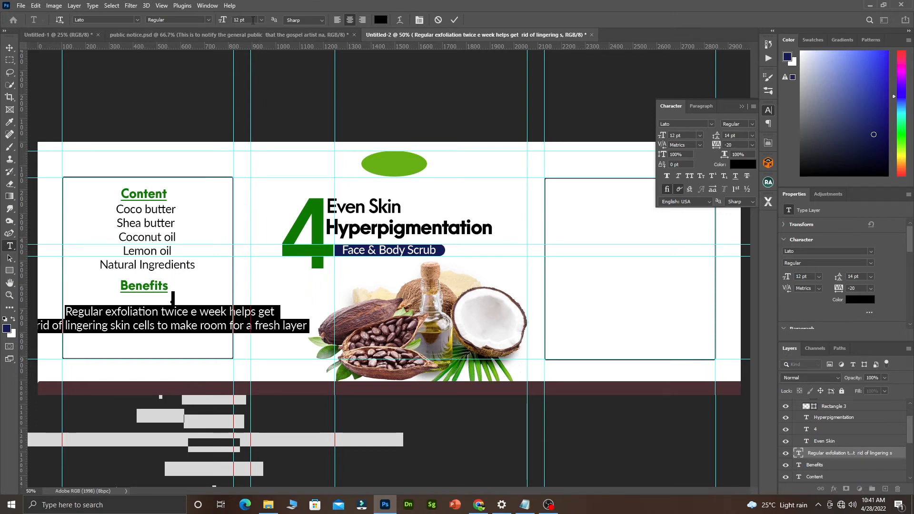
pyautogui.click(262, 20)
pyautogui.click(246, 66)
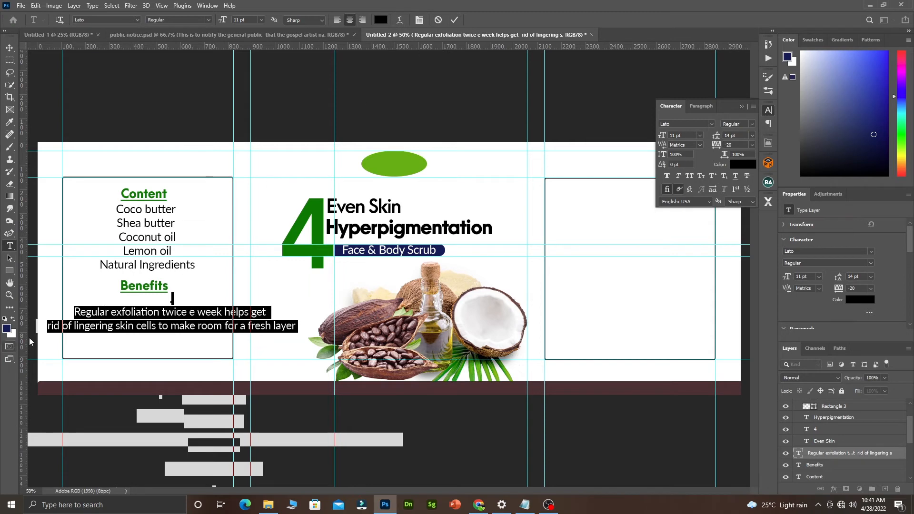
pyautogui.click(75, 312)
pyautogui.press('BackSpace')
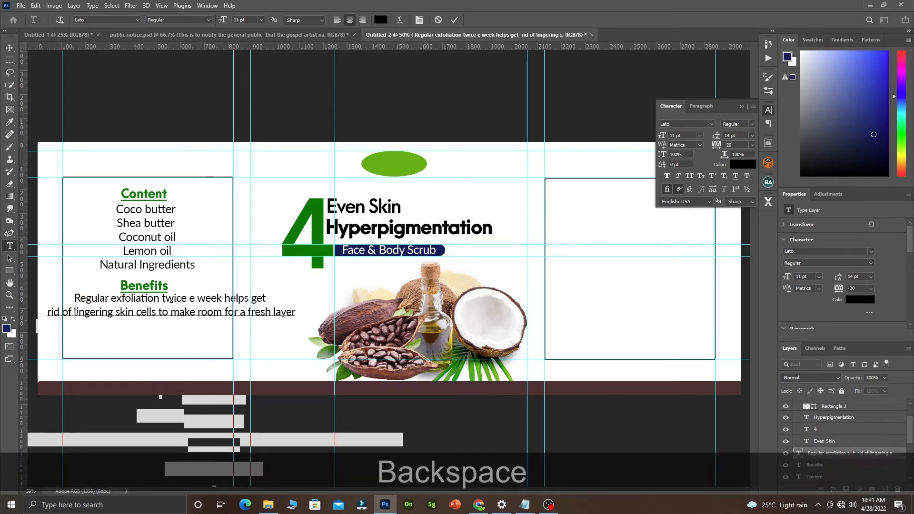
pyautogui.click(194, 301)
pyautogui.press('BackSpace')
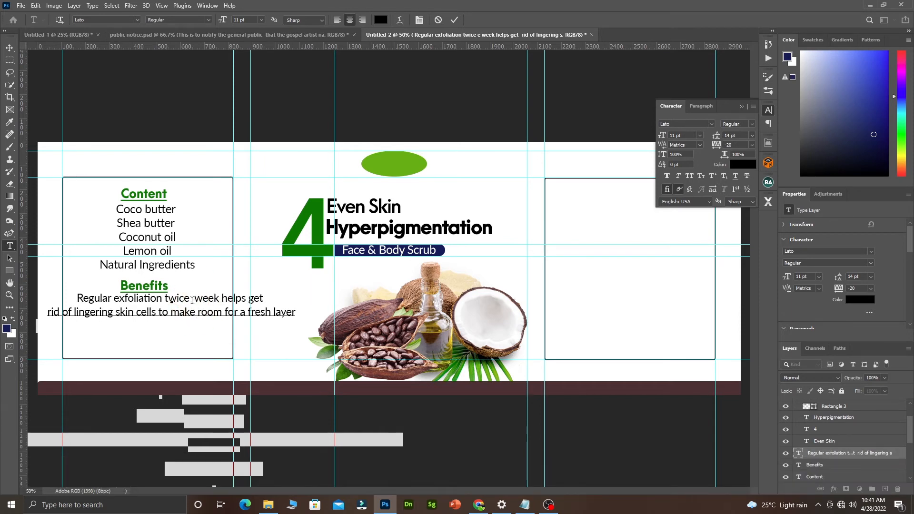
pyautogui.press('BackSpace')
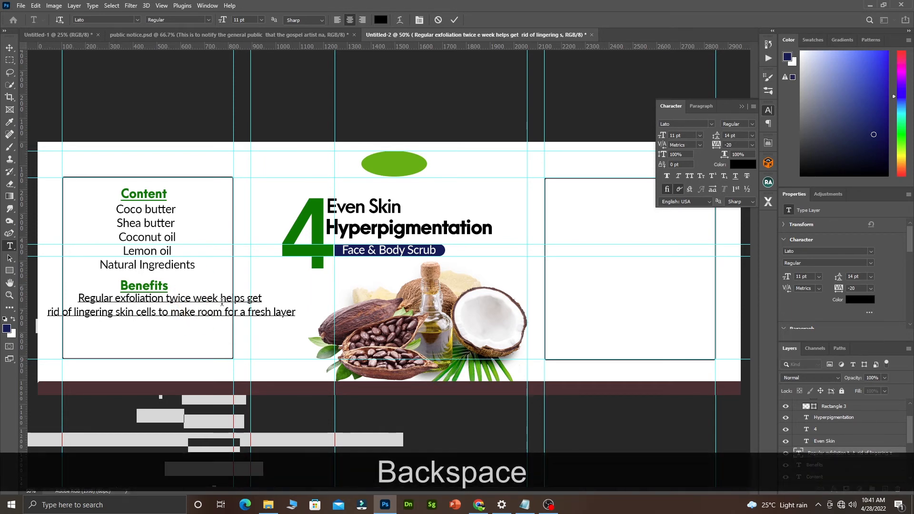
# Rewrap the paragraph into three lines, breaking after 'week' and 'skin', and commit.
pyautogui.click(117, 300)
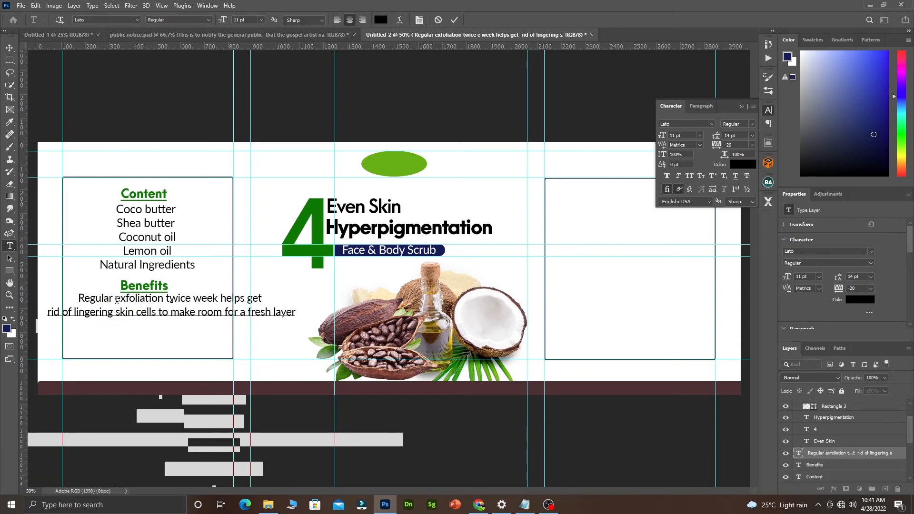
pyautogui.press('BackSpace')
pyautogui.click(220, 298)
pyautogui.press('Return')
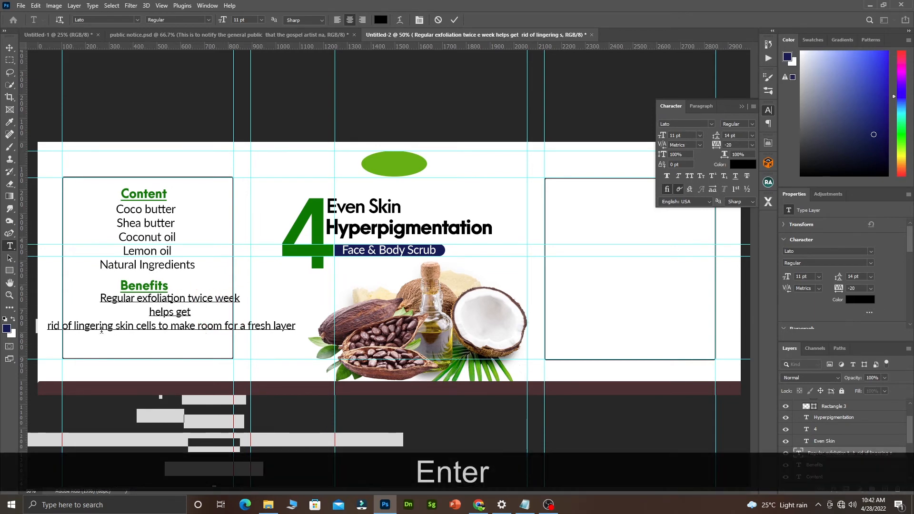
pyautogui.click(49, 328)
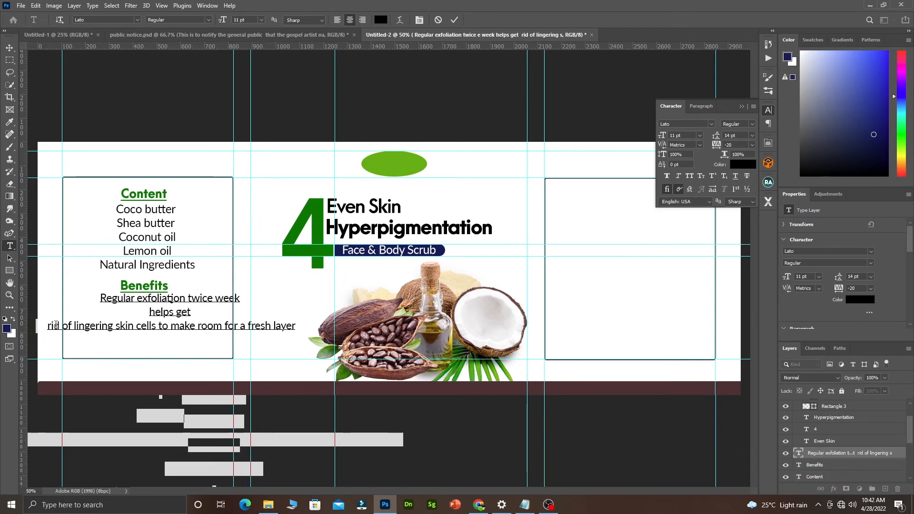
pyautogui.press('BackSpace')
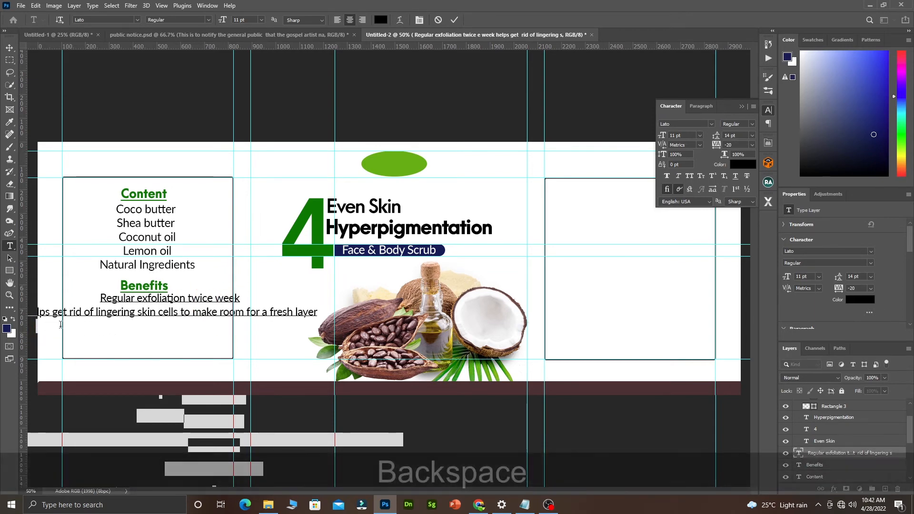
pyautogui.click(159, 315)
pyautogui.press('Return')
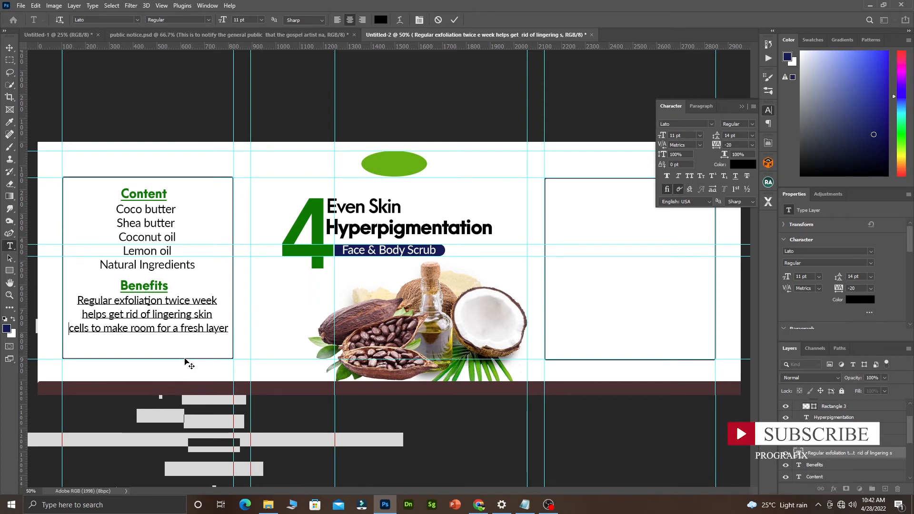
pyautogui.click(456, 22)
pyautogui.press('v')
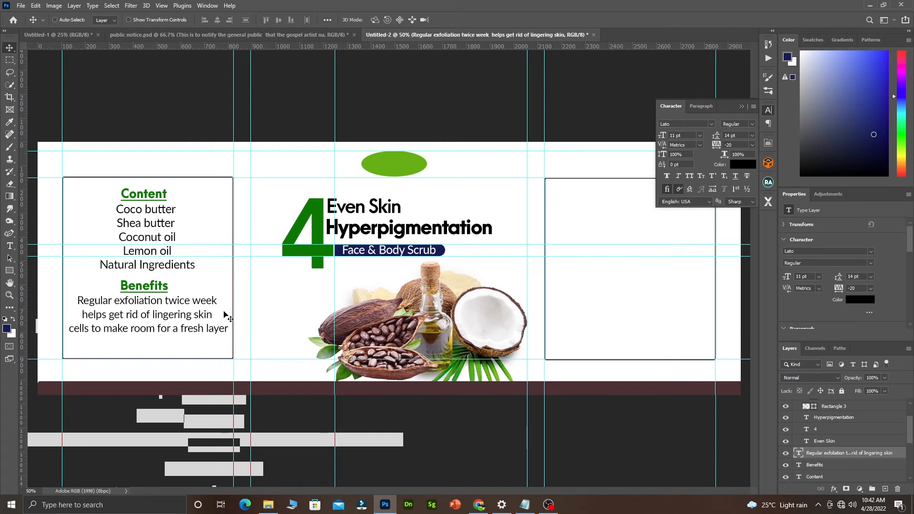
# Alt-drag a duplicate of the Coco butter ingredient list into the right outlined box.
pyautogui.hotkey('ctrl', 'alt', 'space')
pyautogui.click(210, 312)
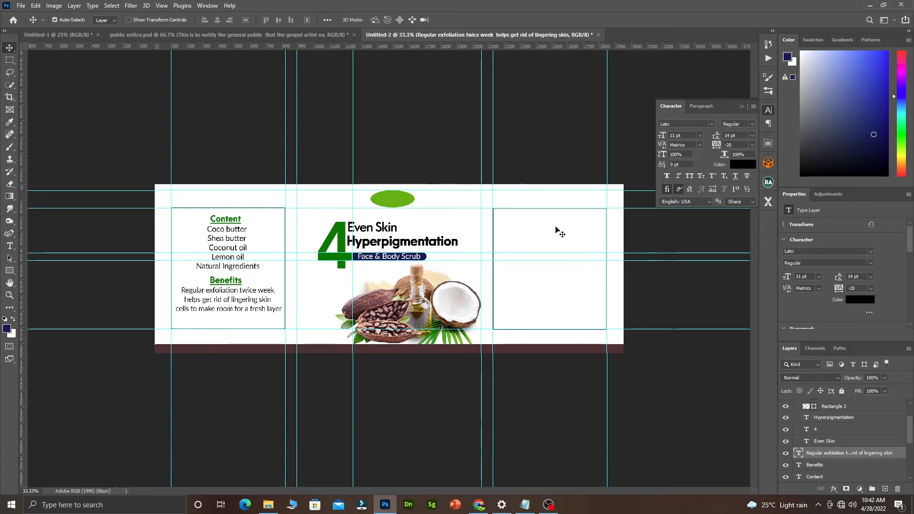
pyautogui.click(229, 241)
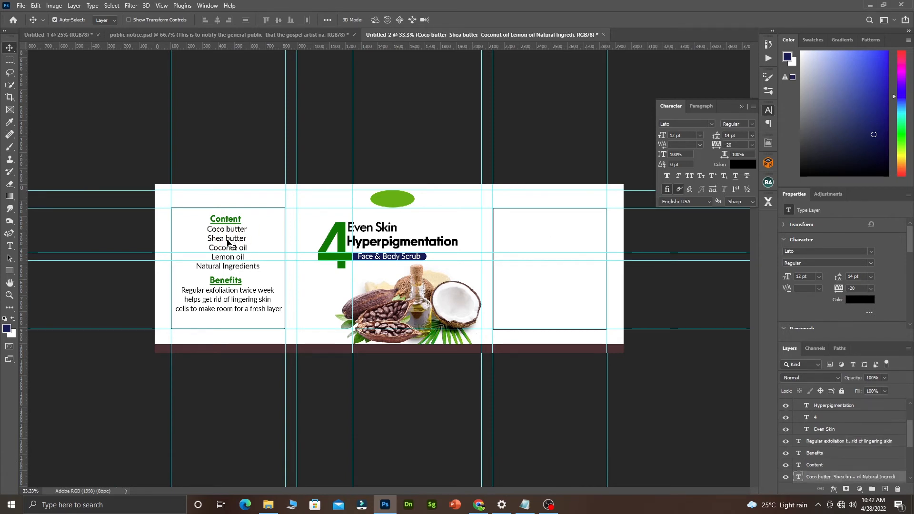
pyautogui.press('alt')
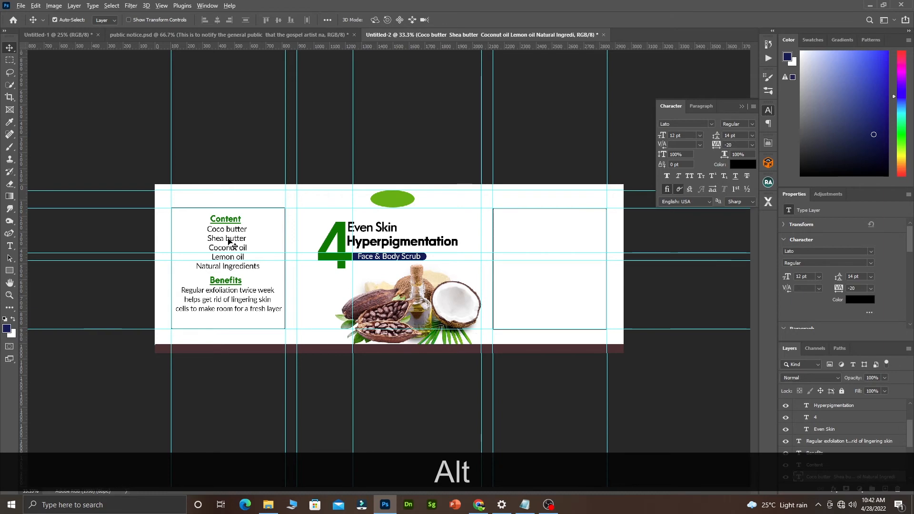
pyautogui.moveTo(228, 241); pyautogui.dragTo(542, 246)
pyautogui.hotkey('ctrl', 'space')
pyautogui.keyDown('ctrl'); pyautogui.click(329, 252); pyautogui.keyUp('ctrl')
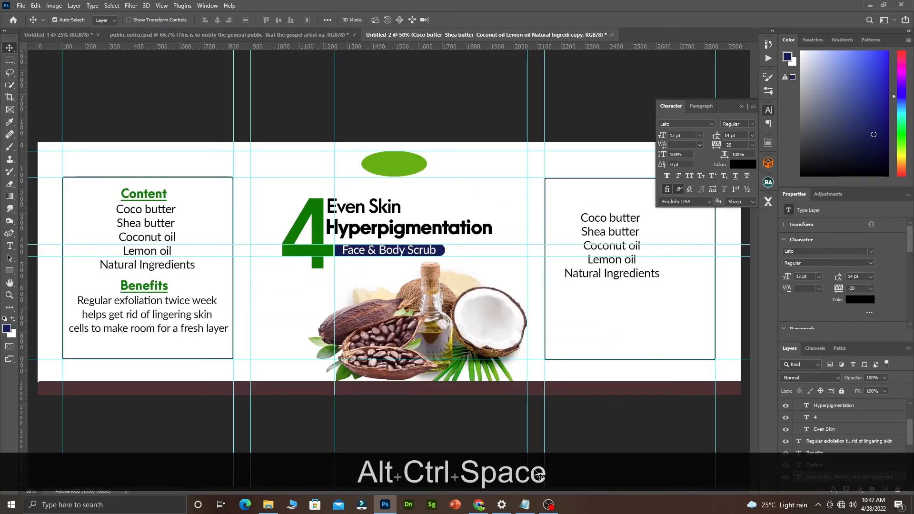
# Copy the Directions lines from 'Gently rub it' through 'lukewarm water' in the Notepad notes.
pyautogui.click(526, 503)
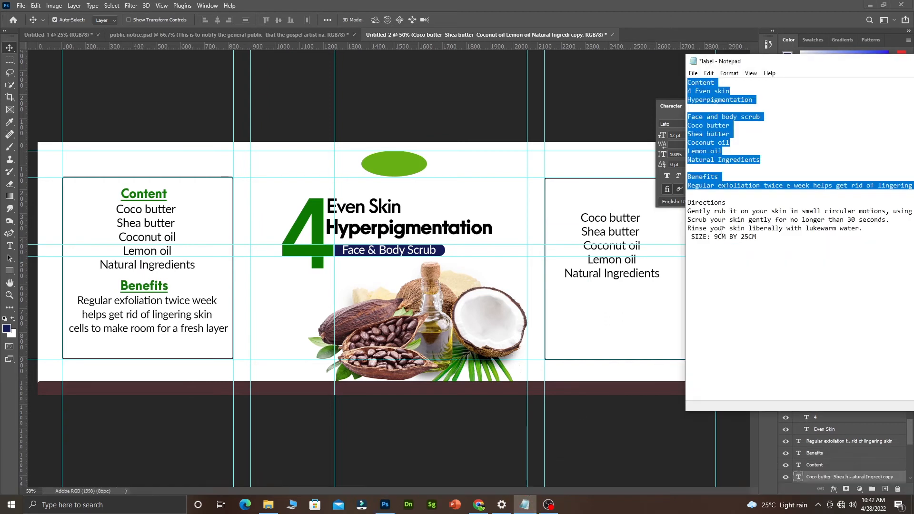
pyautogui.moveTo(689, 209); pyautogui.dragTo(791, 229)
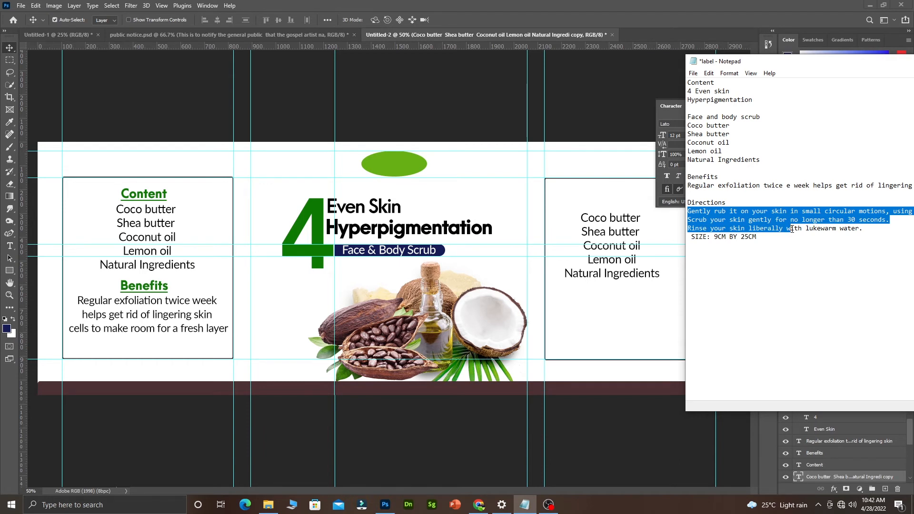
pyautogui.moveTo(792, 229); pyautogui.dragTo(854, 229)
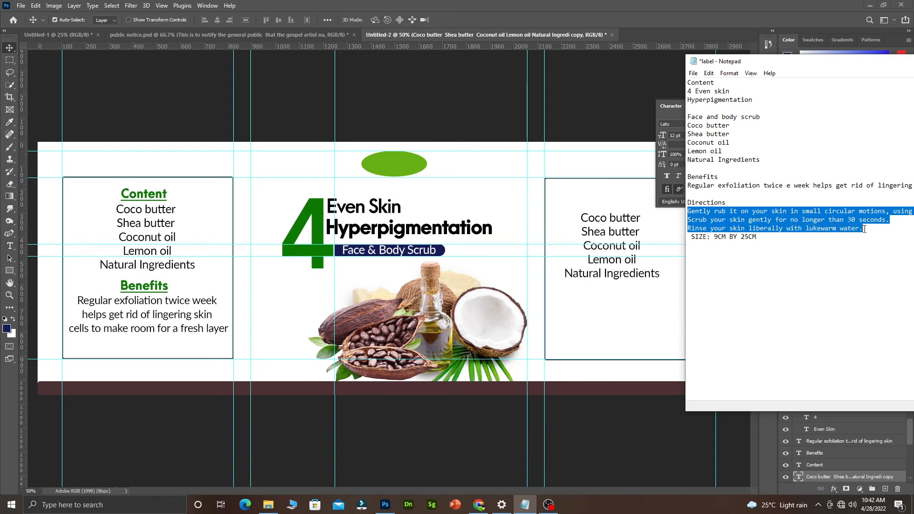
pyautogui.rightClick(753, 219)
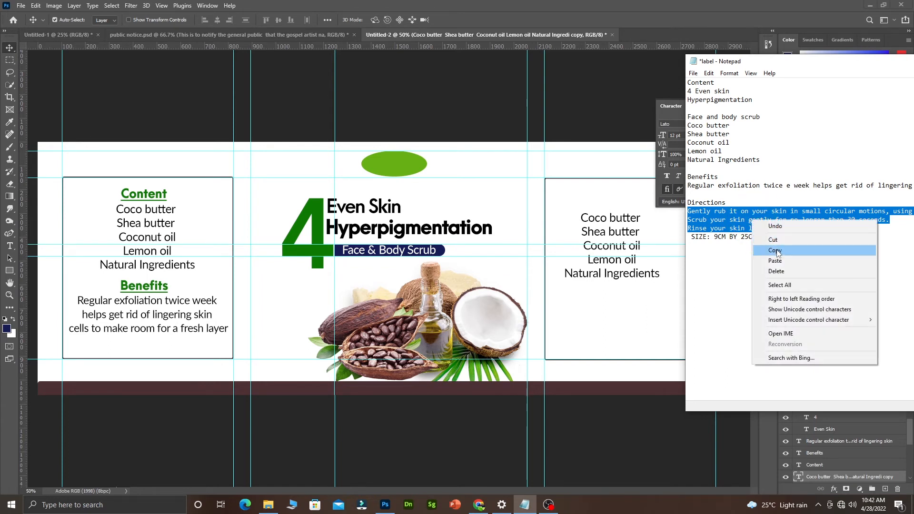
pyautogui.click(776, 251)
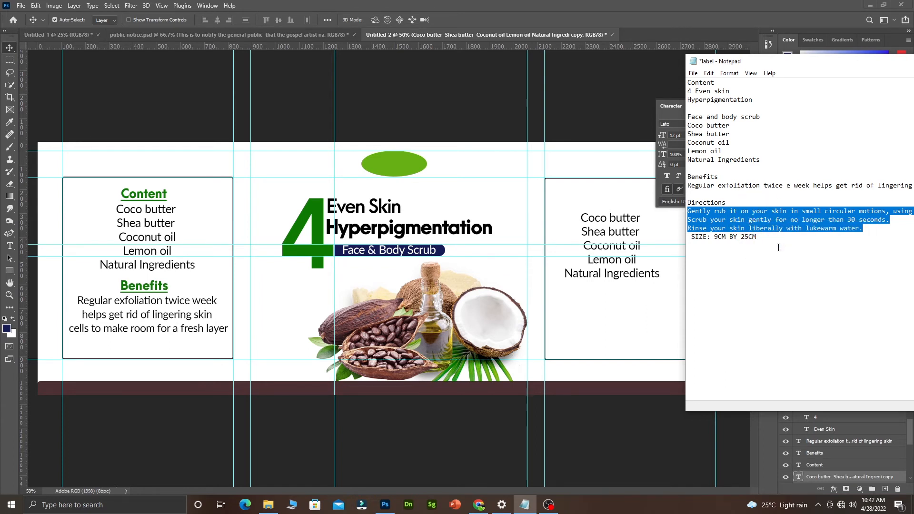
pyautogui.click(581, 233)
# Paste the directions over the right panel's ingredient text and trim the trailing spaces.
pyautogui.doubleClick(600, 234)
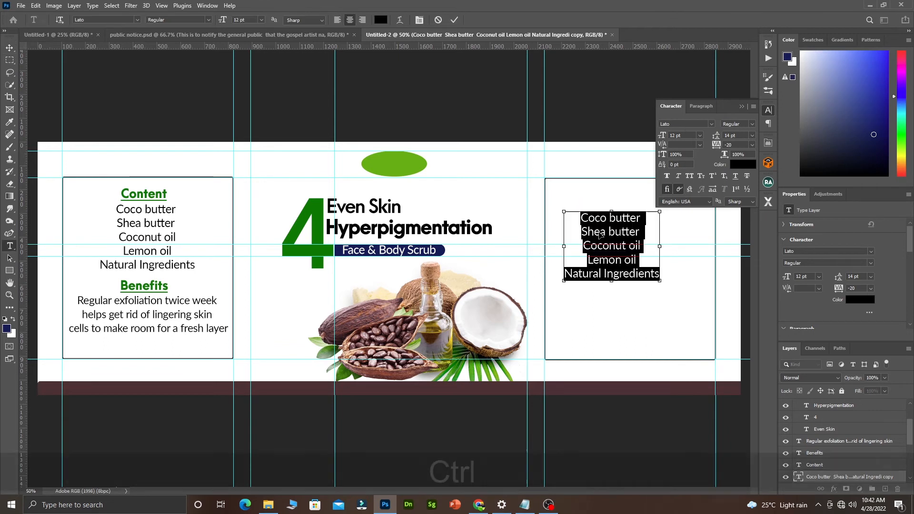
pyautogui.hotkey('ctrl', 'v')
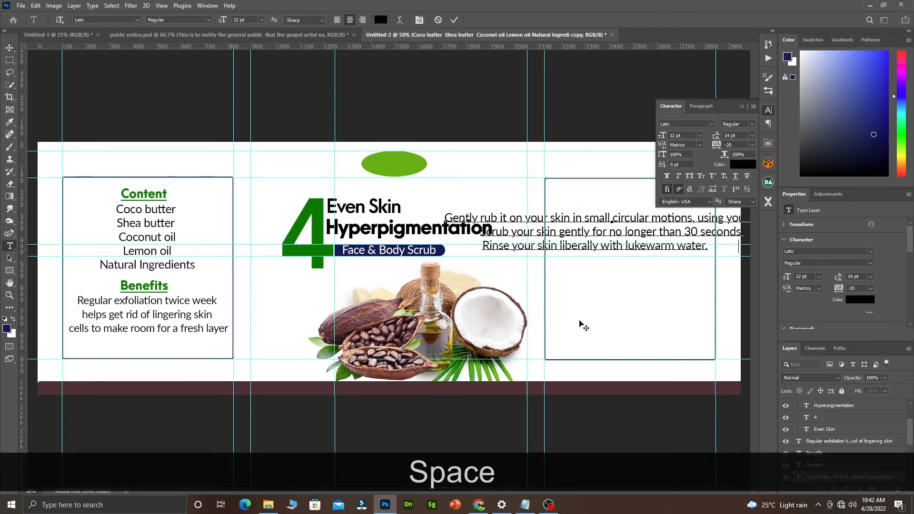
pyautogui.press('BackSpace')
pyautogui.press('BackSpace')
pyautogui.press('BackSpace')
pyautogui.press('BackSpace')
pyautogui.press('BackSpace')
pyautogui.press('BackSpace')
pyautogui.press('BackSpace')
pyautogui.press('BackSpace')
pyautogui.press('BackSpace')
pyautogui.press('BackSpace')
pyautogui.press('BackSpace')
pyautogui.press('BackSpace')
pyautogui.press('BackSpace')
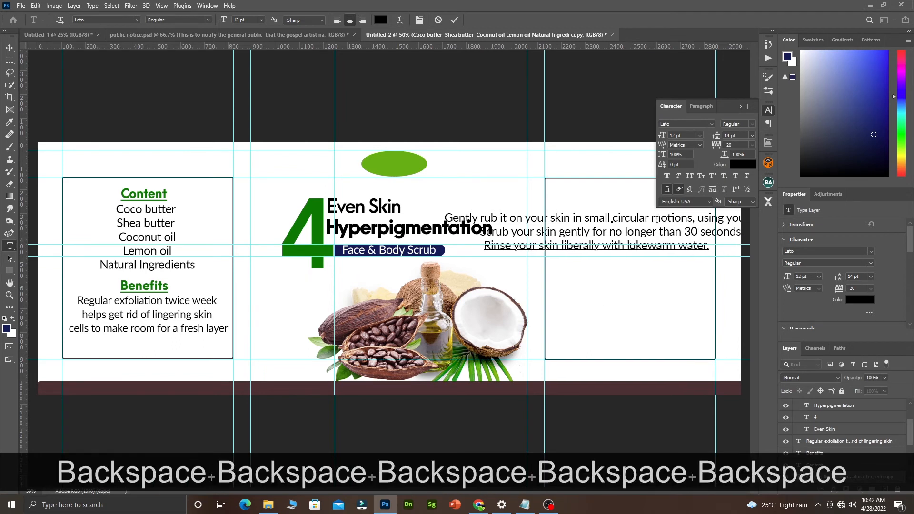
pyautogui.press('BackSpace')
pyautogui.press('BackSpace')
pyautogui.press('BackSpace')
pyautogui.press('BackSpace')
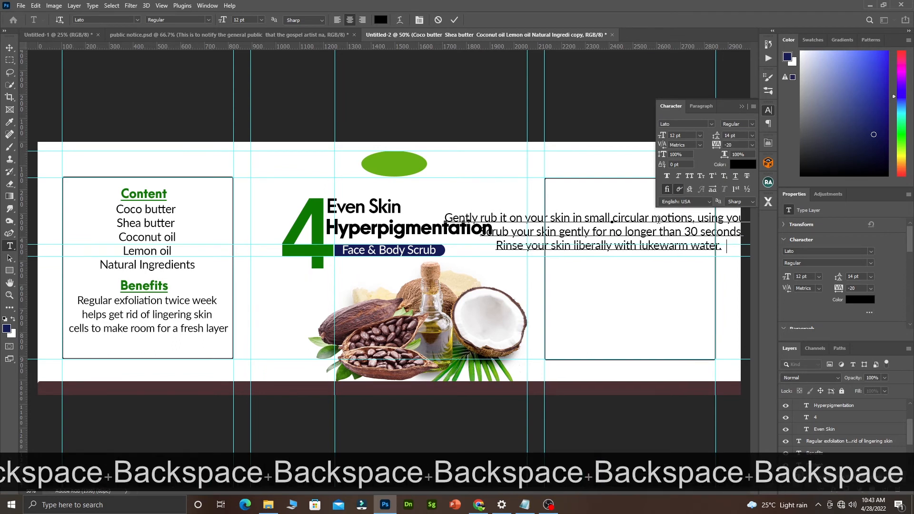
pyautogui.press('BackSpace')
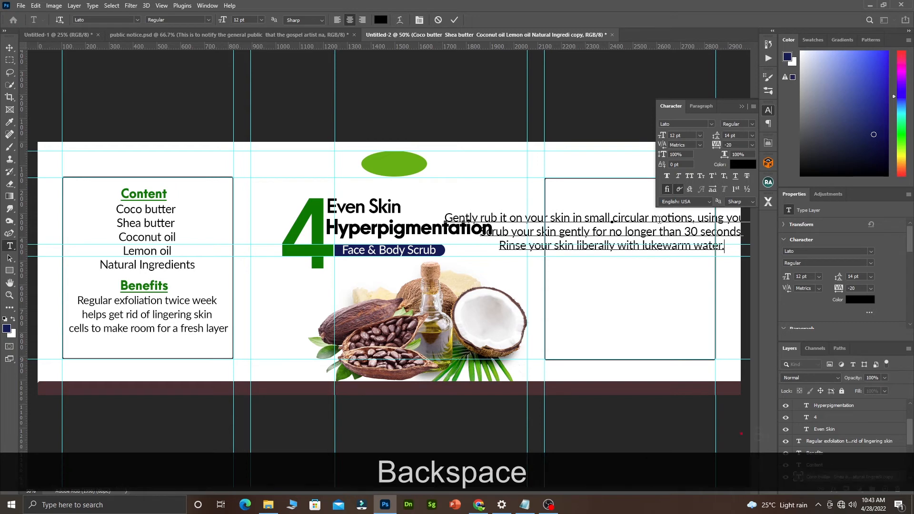
pyautogui.press('KP_Enter')
# Zoom in and pan so the right panel sits in the middle of the view.
pyautogui.press('space')
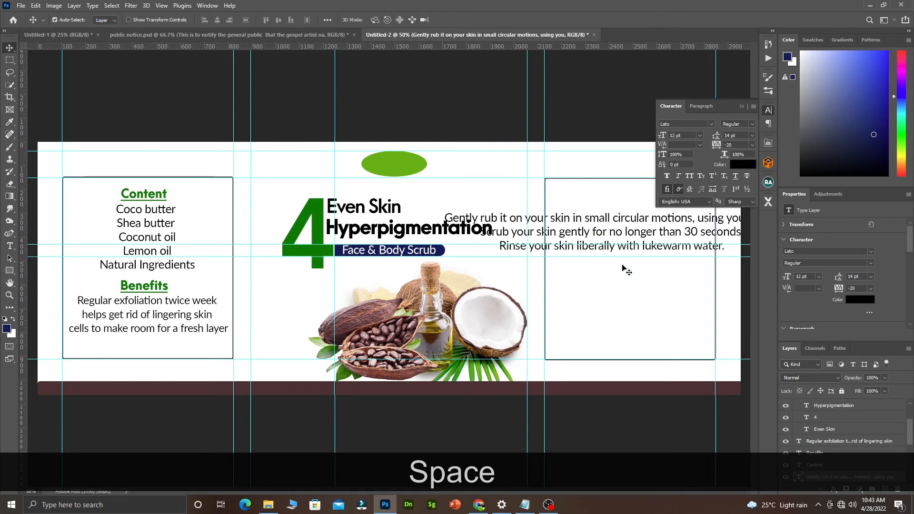
pyautogui.click(625, 284)
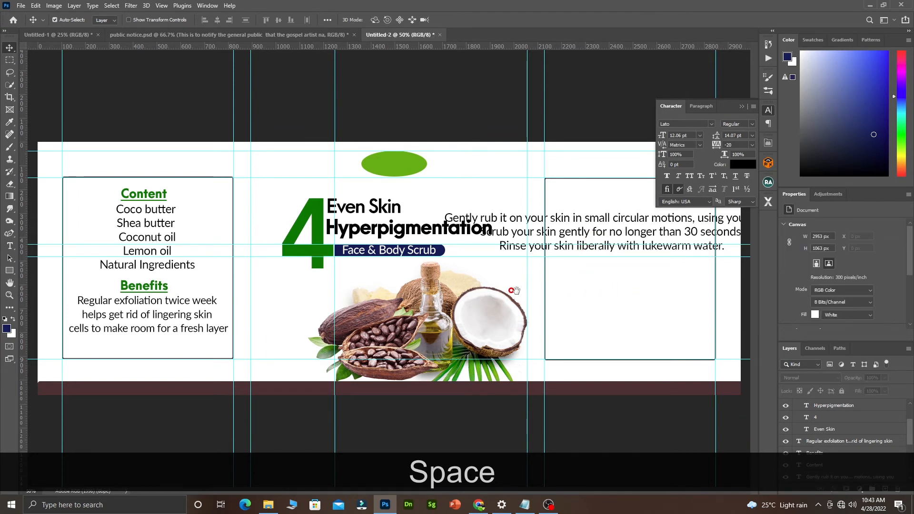
pyautogui.click(551, 289)
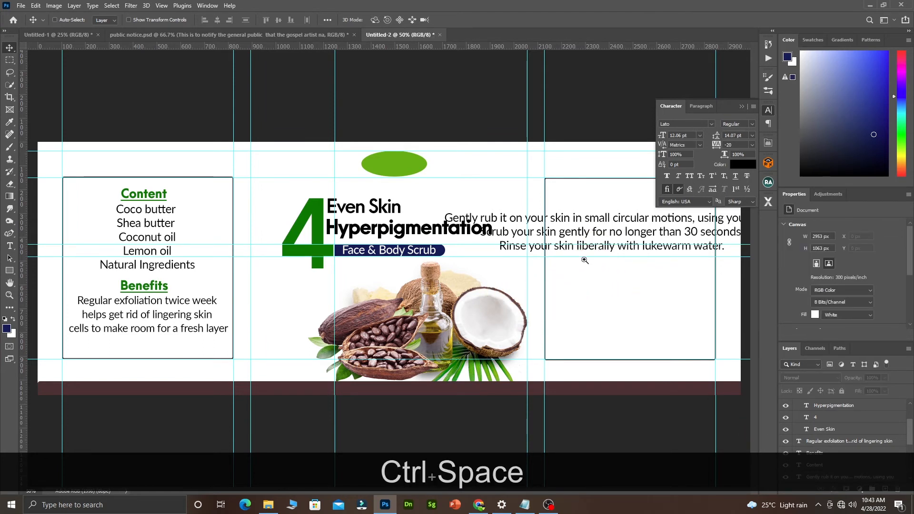
pyautogui.keyDown('ctrl'); pyautogui.click(582, 260); pyautogui.keyUp('ctrl')
pyautogui.moveTo(555, 280); pyautogui.dragTo(462, 276)
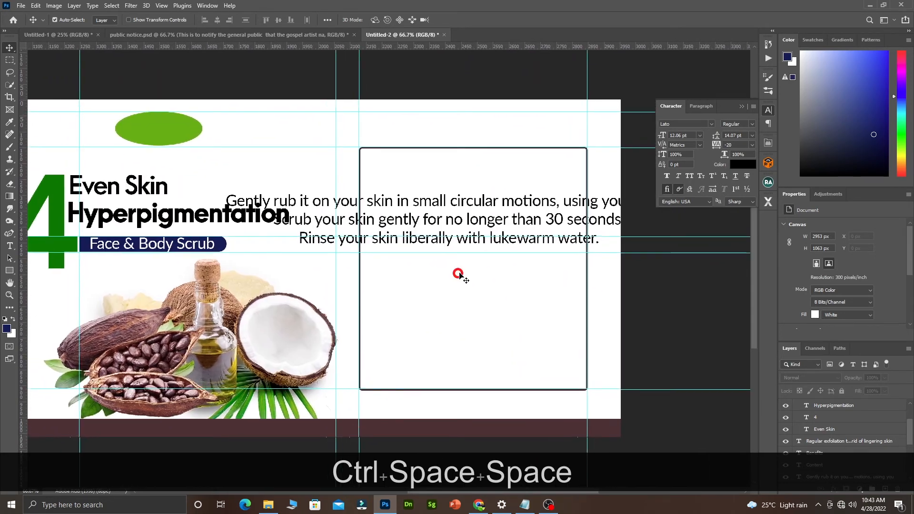
# Set the directions text to 11 pt, break the first sentence's line, and shift it into the panel.
pyautogui.doubleClick(556, 203)
pyautogui.hotkey('ctrl', 'a')
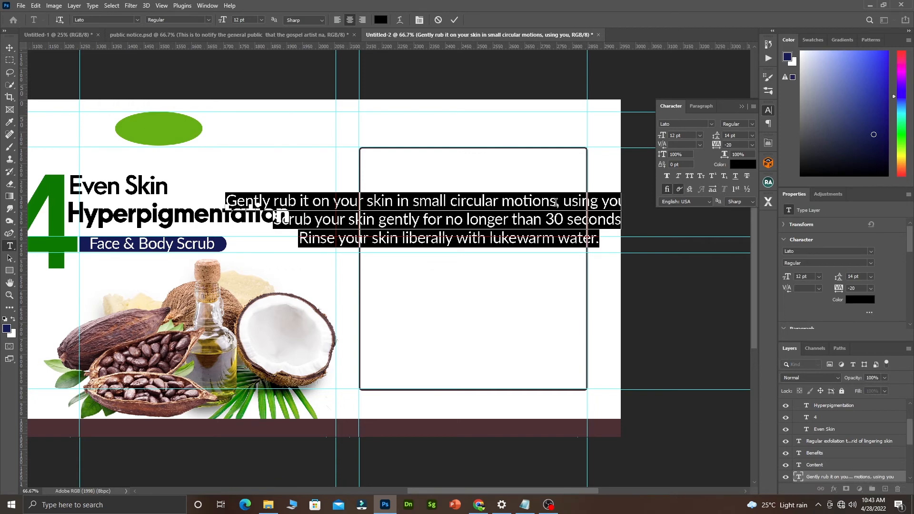
pyautogui.click(262, 20)
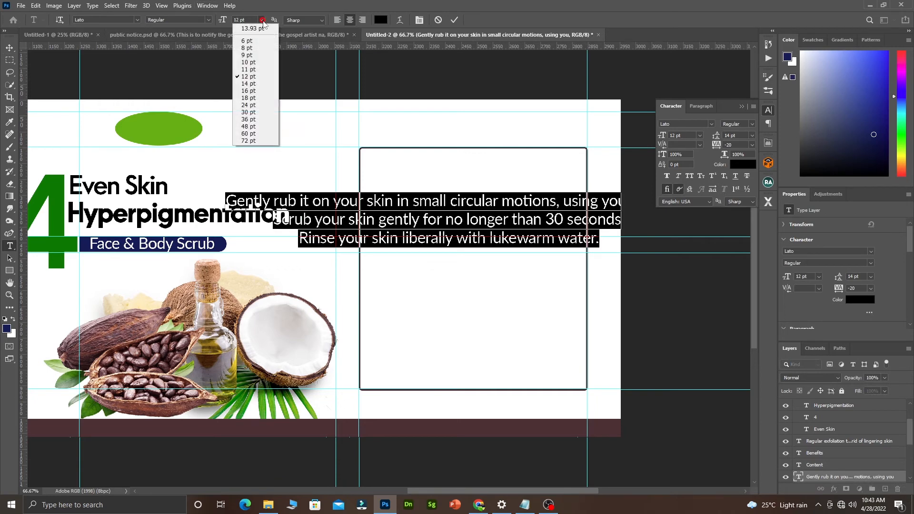
pyautogui.click(261, 69)
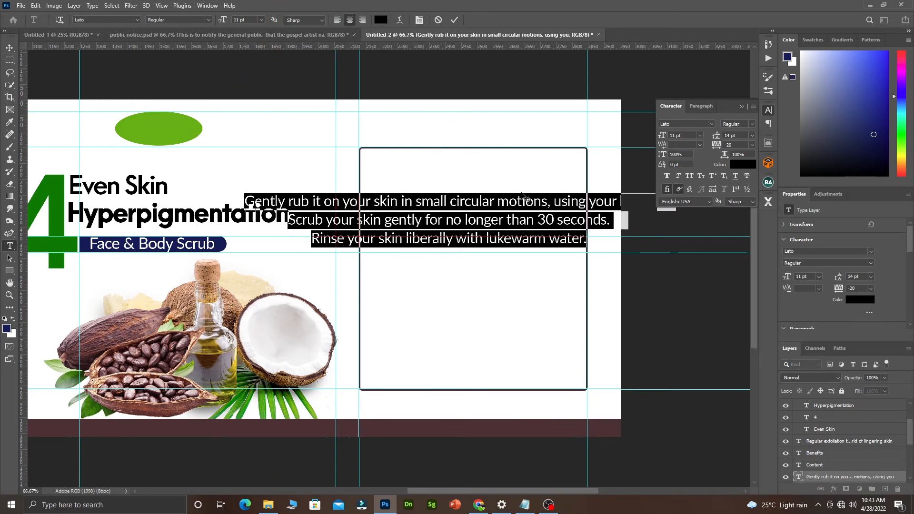
pyautogui.click(554, 203)
pyautogui.press('Return')
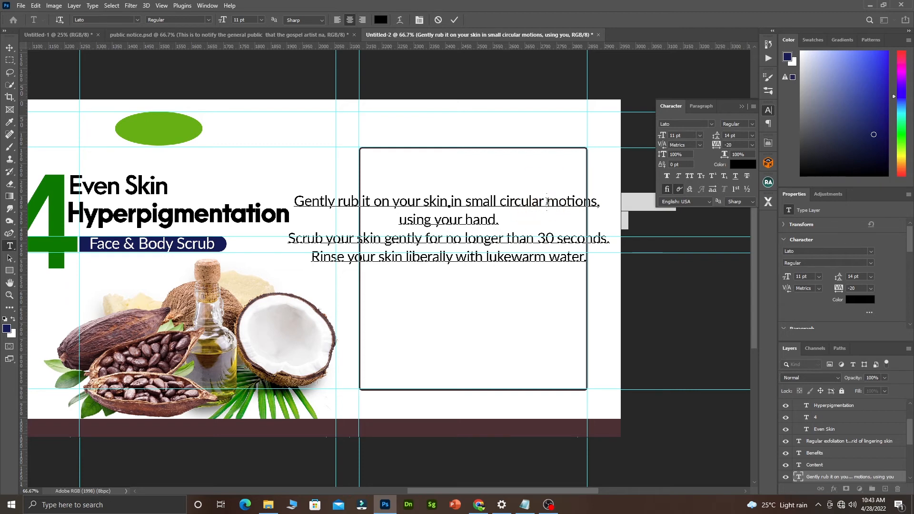
pyautogui.click(548, 202)
pyautogui.press('Return')
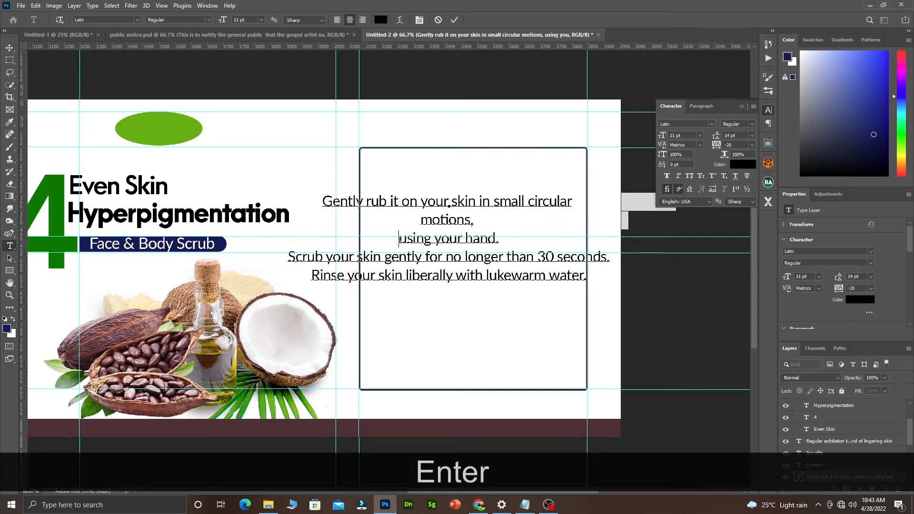
pyautogui.press('BackSpace')
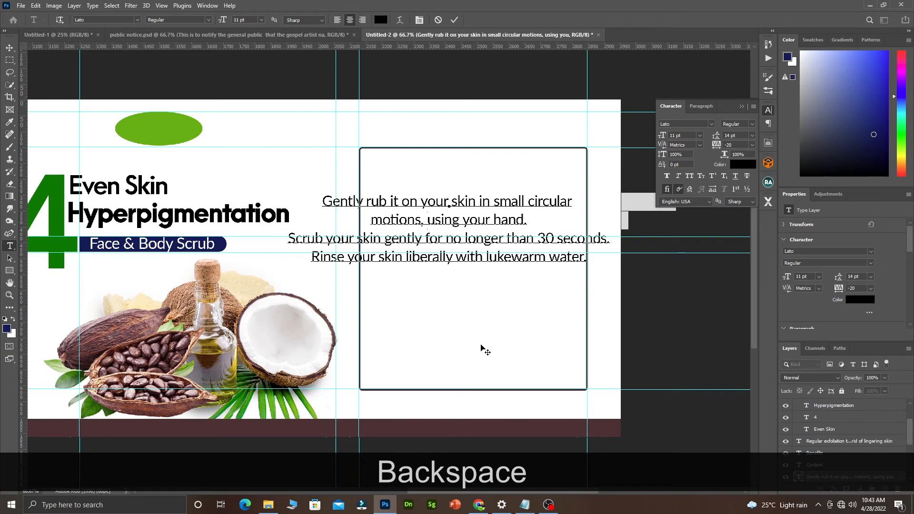
pyautogui.moveTo(491, 272); pyautogui.dragTo(516, 281)
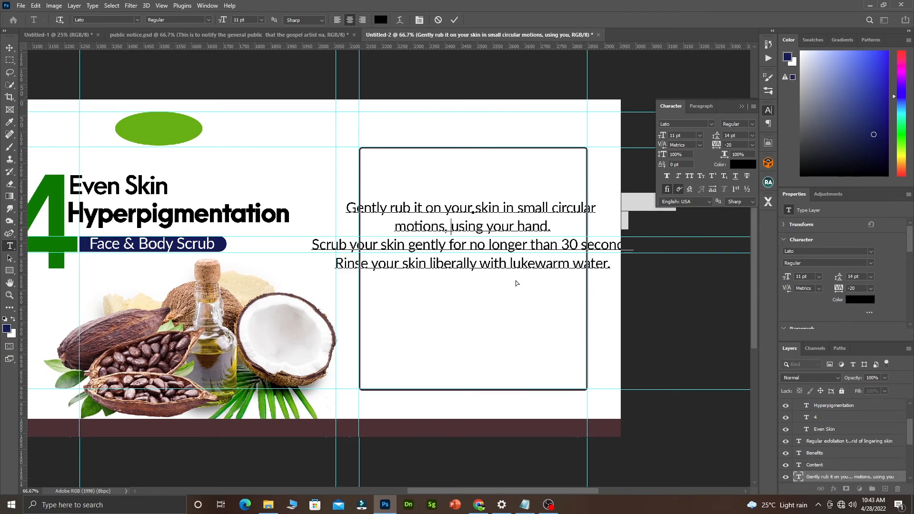
# Rewrap the lines so 'circular motions' and 'than 30 seconds.' start new lines.
pyautogui.click(554, 208)
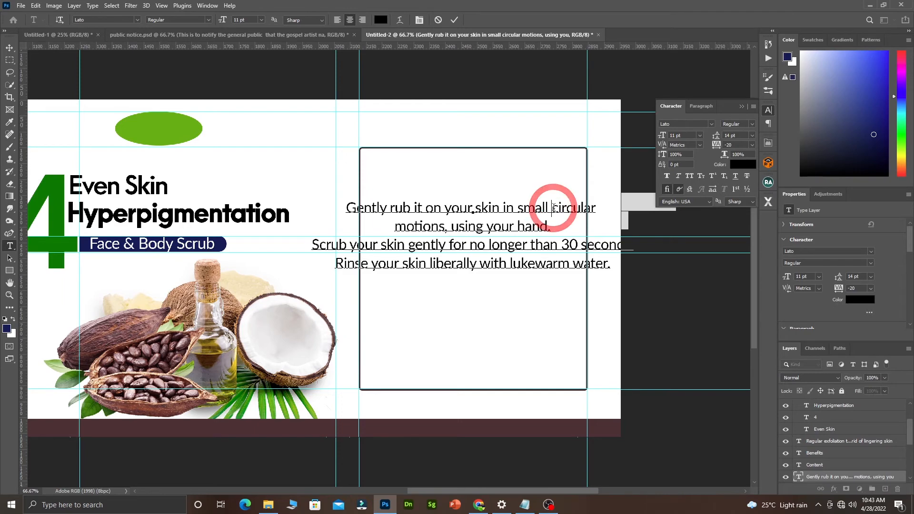
pyautogui.press('Return')
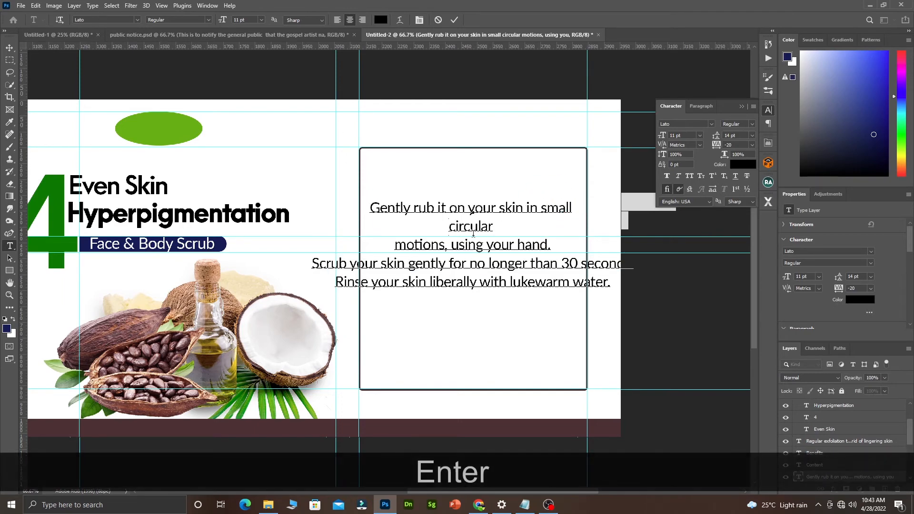
pyautogui.click(399, 245)
pyautogui.press('BackSpace')
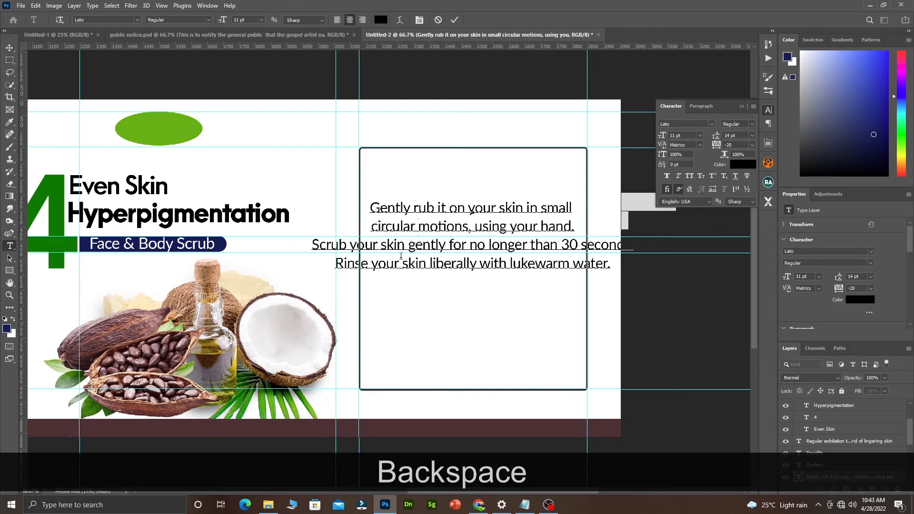
pyautogui.click(531, 245)
pyautogui.press('Return')
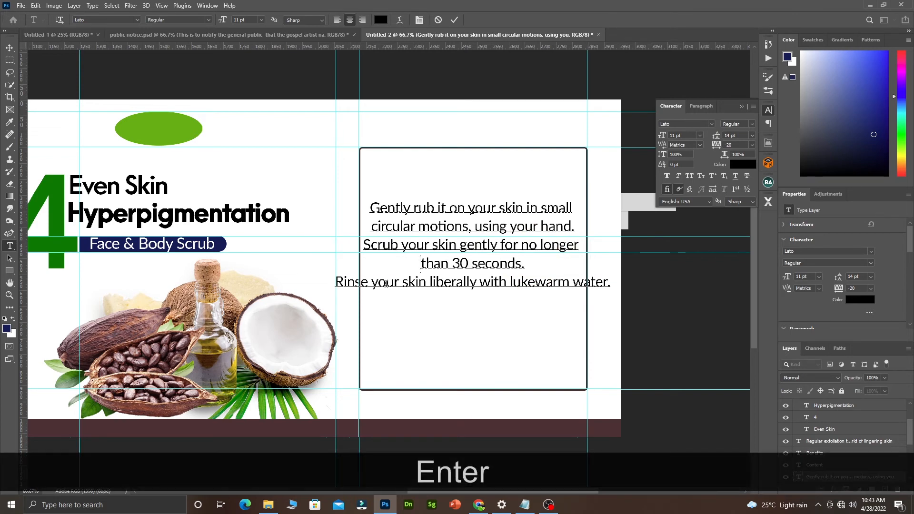
pyautogui.click(337, 285)
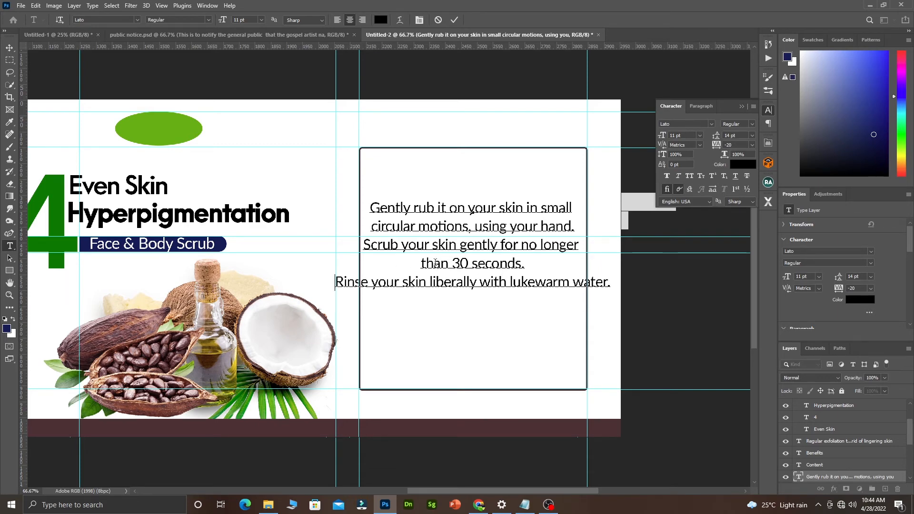
pyautogui.click(370, 209)
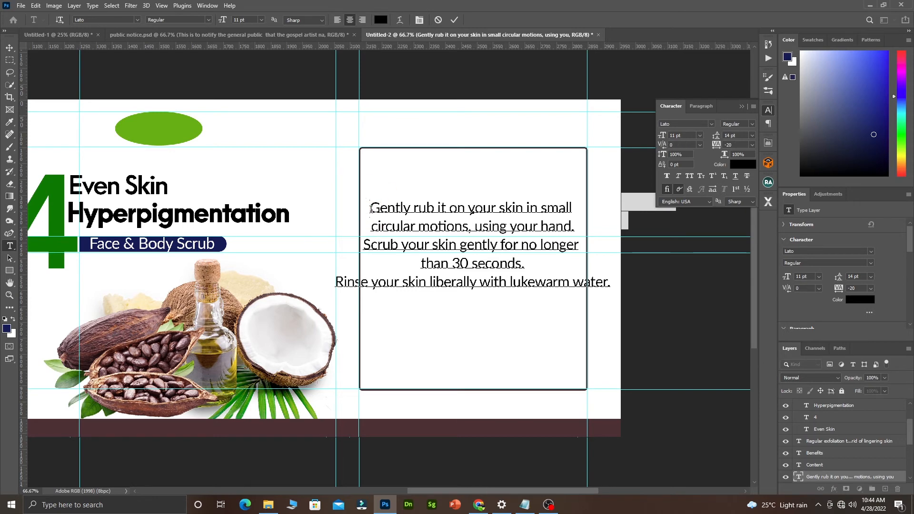
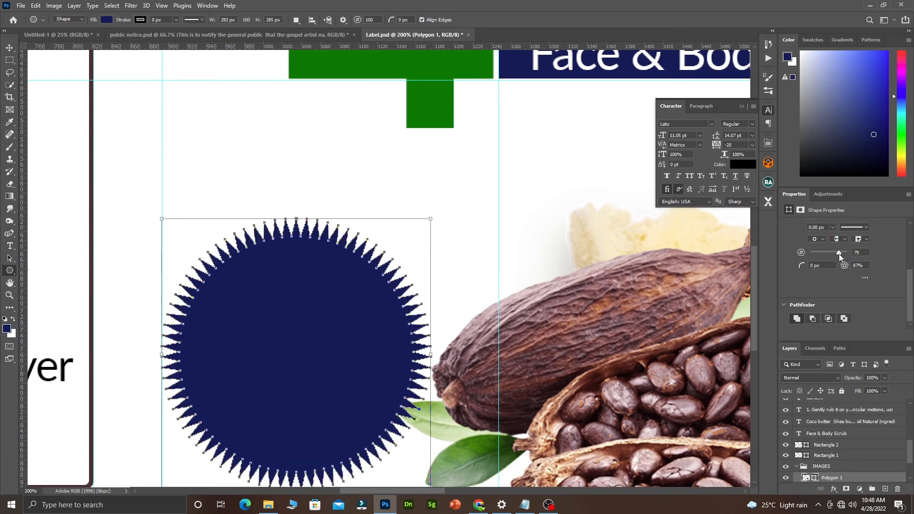
# Reduce the starburst polygon to 28 points in Properties.
pyautogui.moveTo(840, 253); pyautogui.dragTo(821, 253)
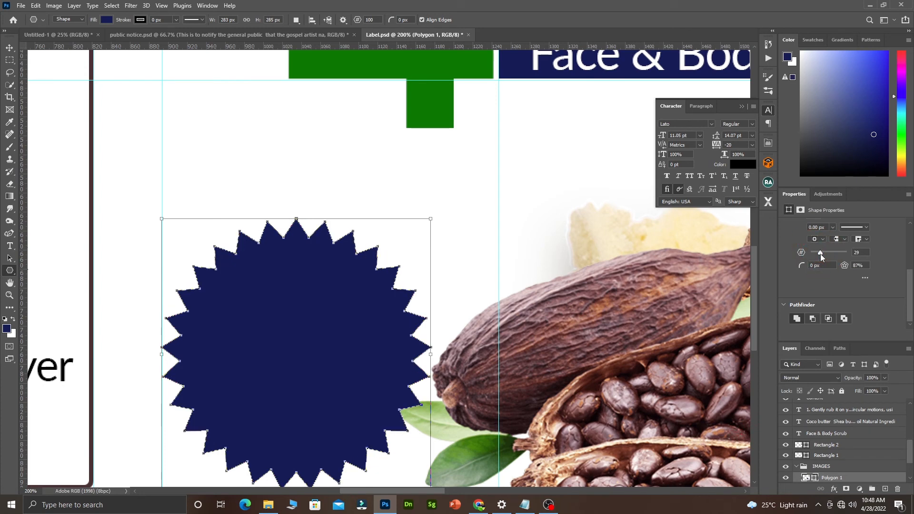
pyautogui.click(820, 254)
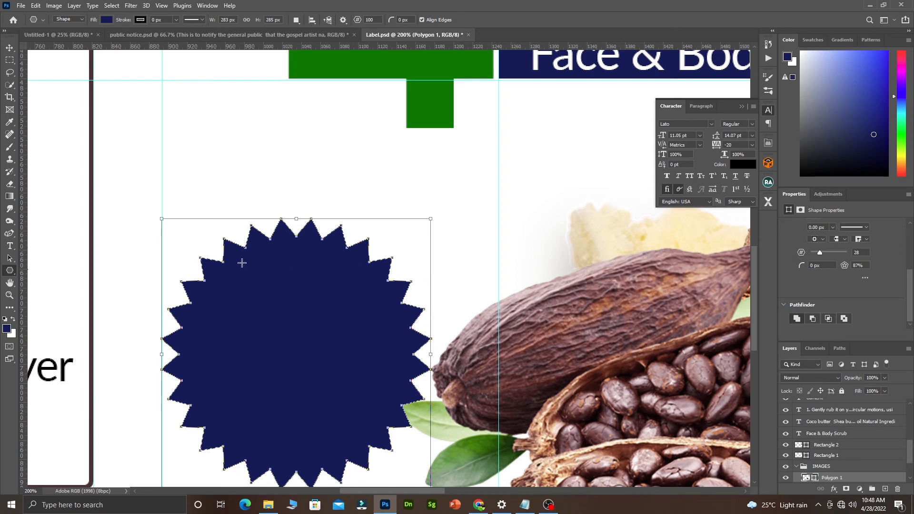
pyautogui.click(9, 47)
pyautogui.hotkey('ctrl', 'alt', 'space')
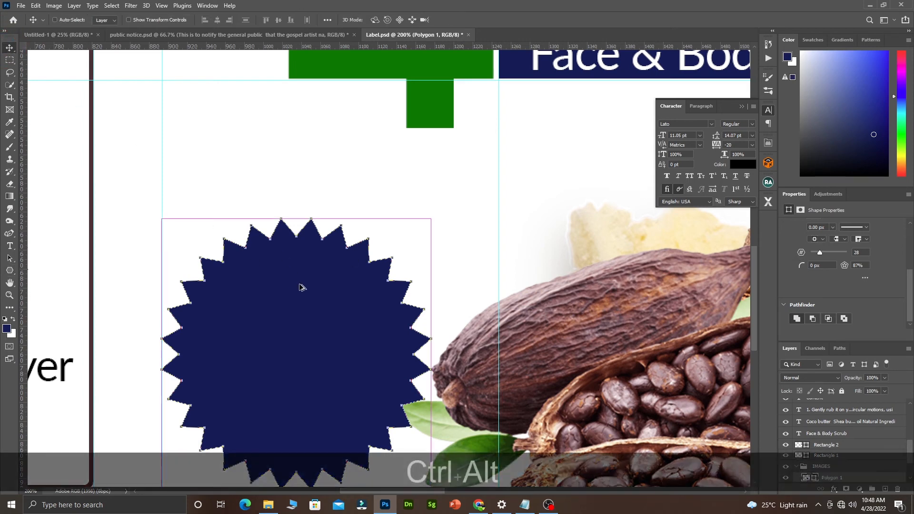
pyautogui.keyDown('ctrl'); pyautogui.keyDown('alt'); pyautogui.click(301, 285); pyautogui.keyUp('alt'); pyautogui.keyUp('ctrl')
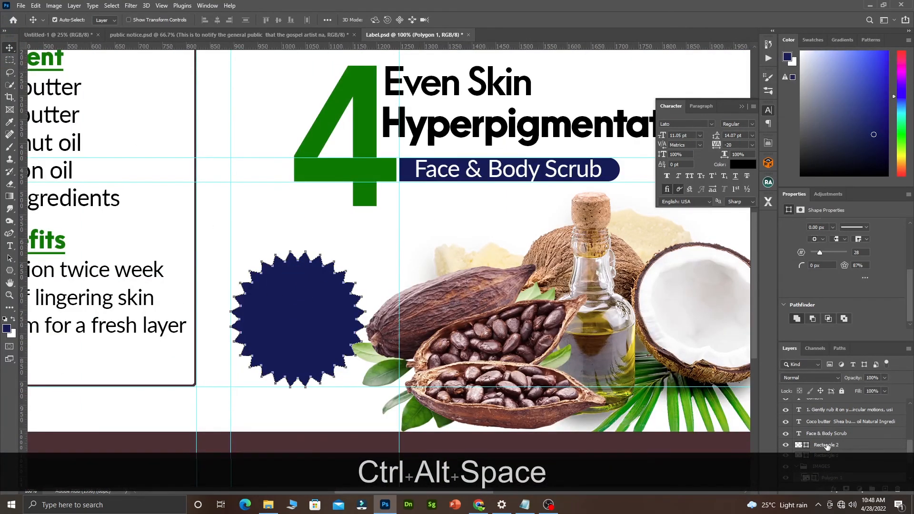
pyautogui.moveTo(910, 446); pyautogui.dragTo(908, 467)
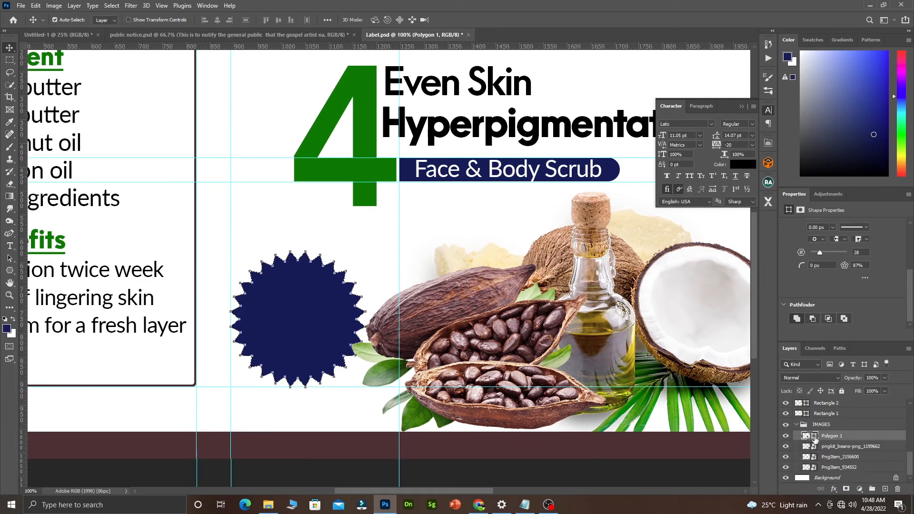
# Fill the starburst with a dark brown sampled from the cocoa pod.
pyautogui.doubleClick(815, 437)
pyautogui.click(516, 335)
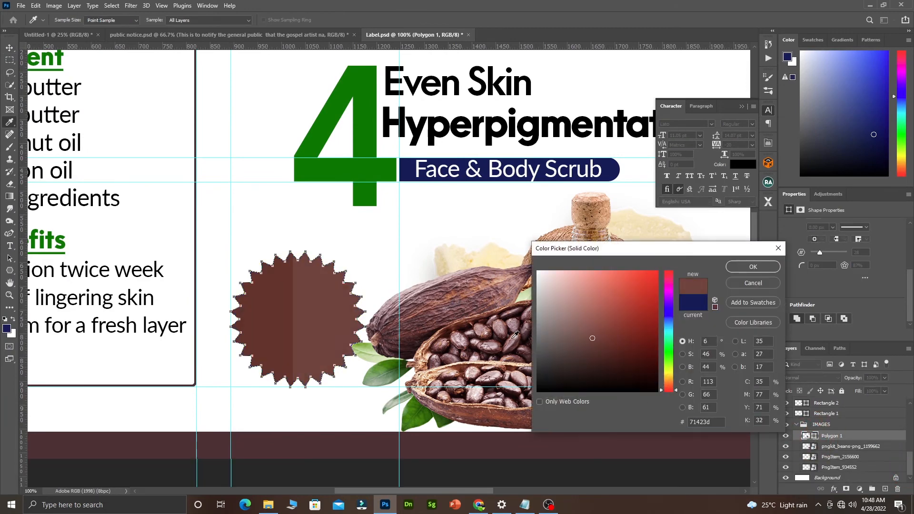
pyautogui.click(526, 327)
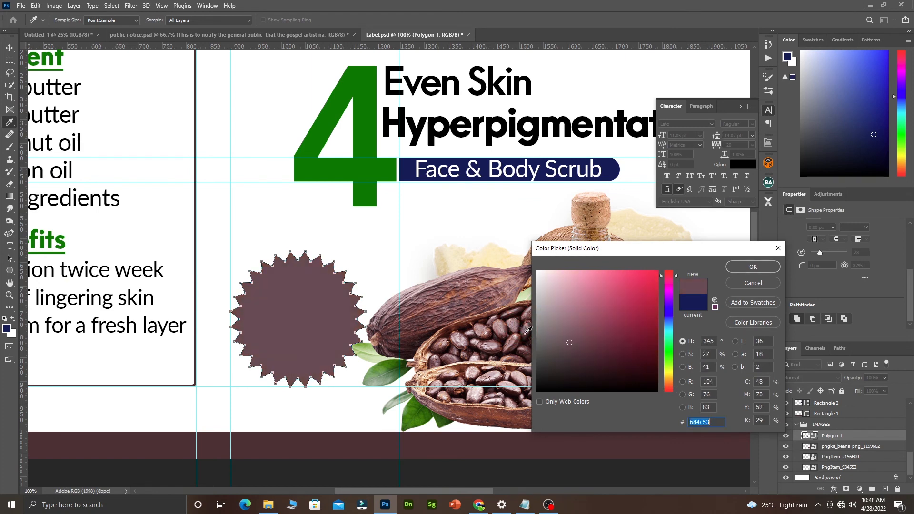
pyautogui.click(527, 334)
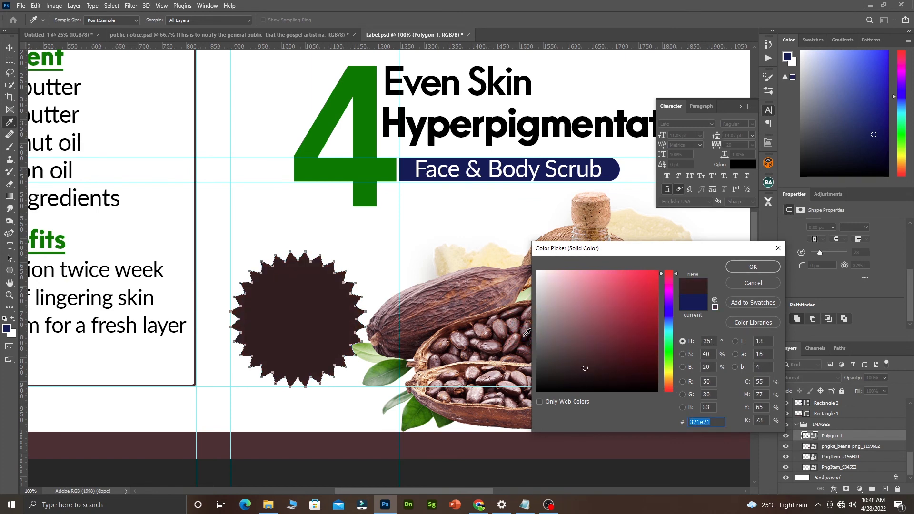
pyautogui.click(521, 311)
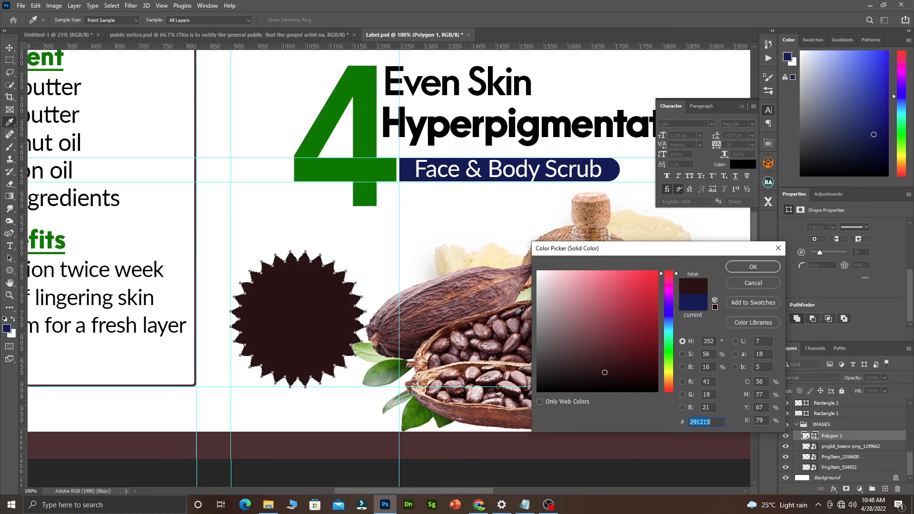
pyautogui.click(748, 267)
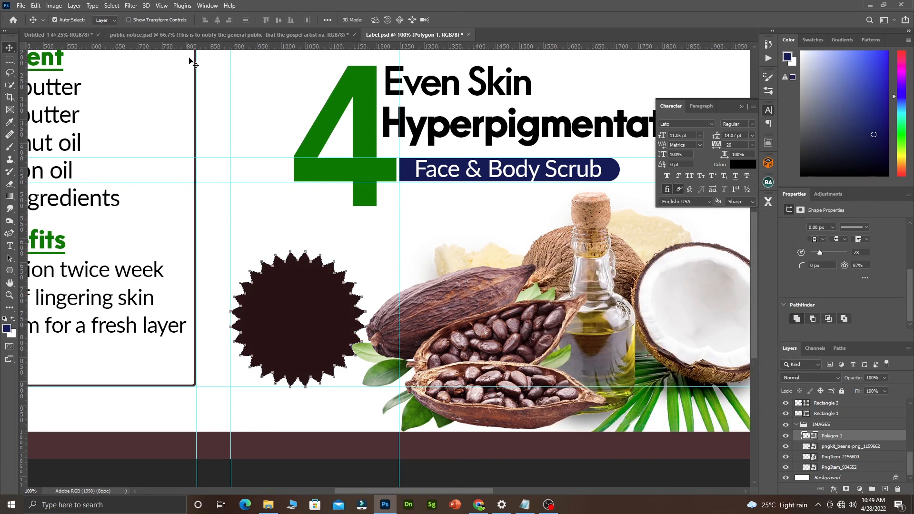
# Refill the starburst with green #067801 sampled from the large 4.
pyautogui.press('ctrl')
pyautogui.keyDown('ctrl'); pyautogui.keyDown('alt'); pyautogui.click(308, 261); pyautogui.keyUp('alt'); pyautogui.keyUp('ctrl')
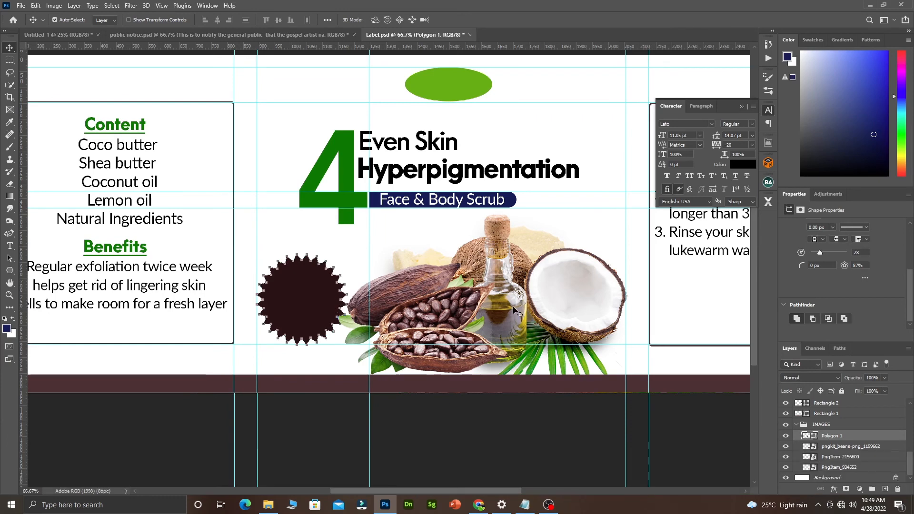
pyautogui.doubleClick(816, 437)
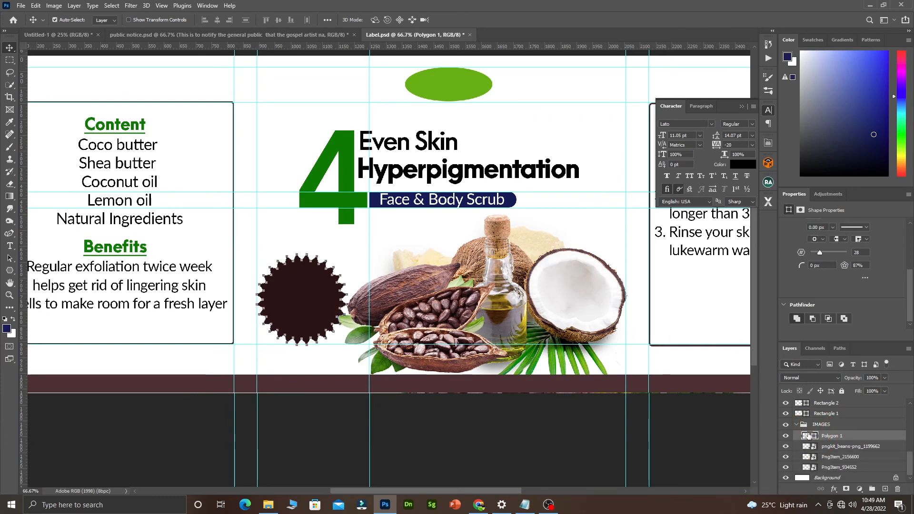
pyautogui.click(348, 184)
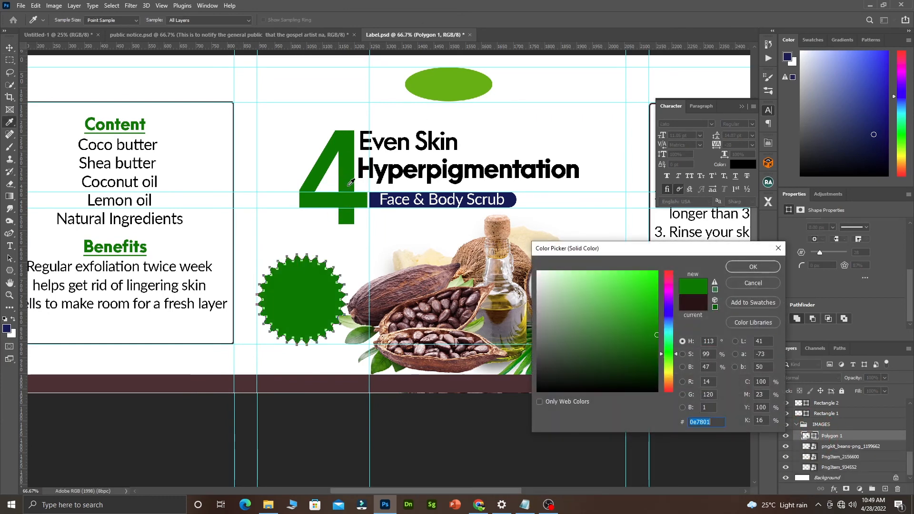
pyautogui.click(398, 282)
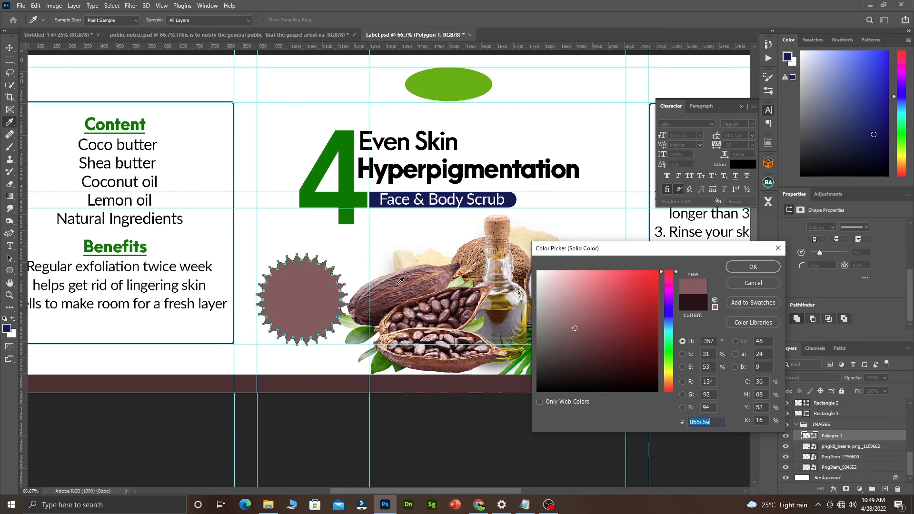
pyautogui.click(419, 289)
pyautogui.click(344, 213)
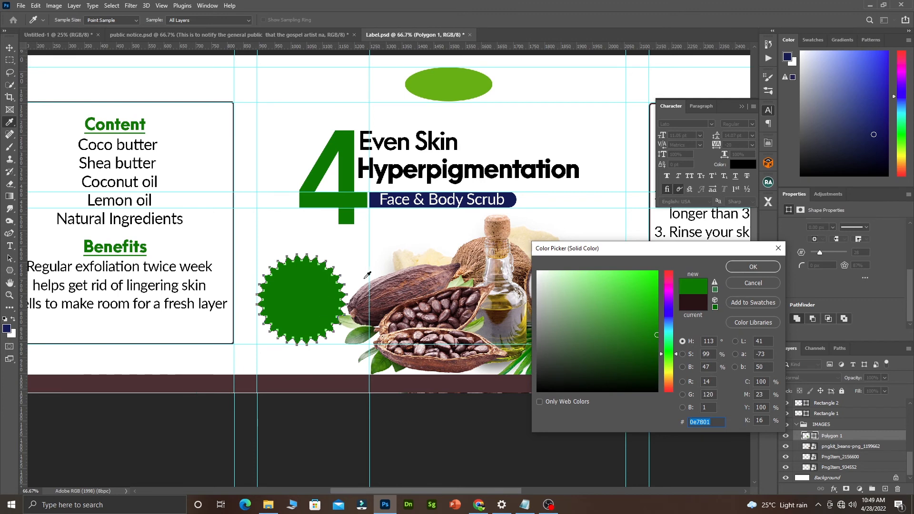
pyautogui.click(749, 266)
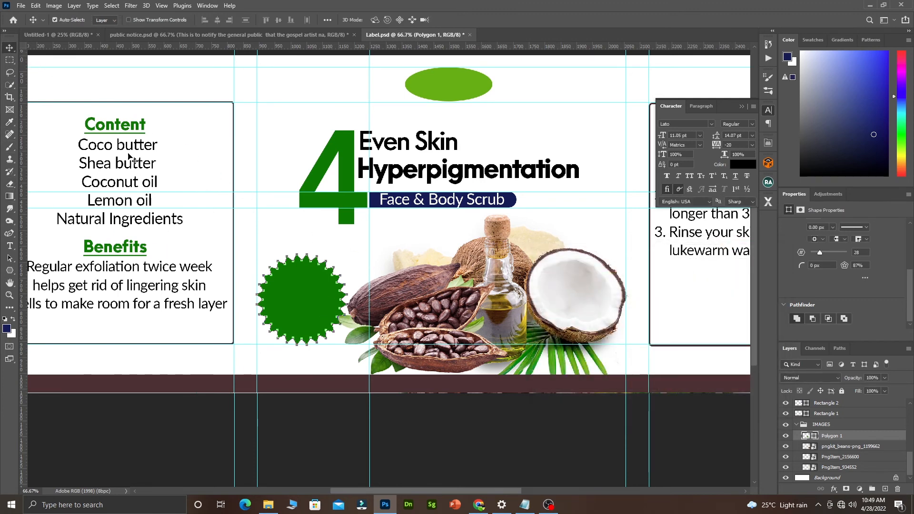
# Copy the Even Skin heading onto the starburst and retype it as 'High'.
pyautogui.click(398, 146)
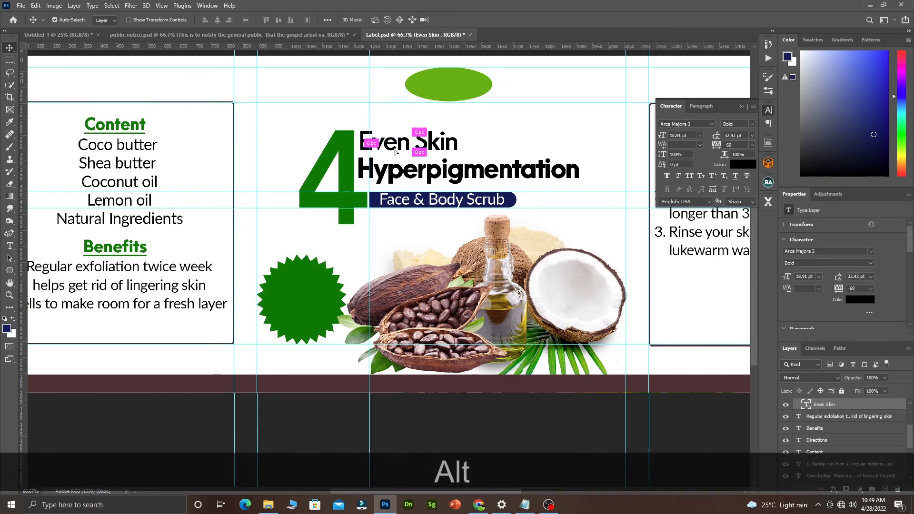
pyautogui.moveTo(400, 149); pyautogui.dragTo(299, 296)
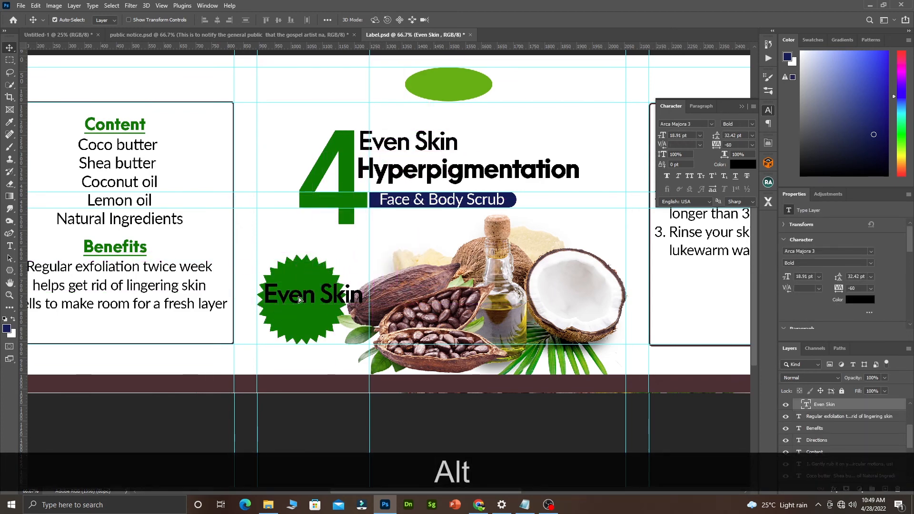
pyautogui.doubleClick(299, 295)
pyautogui.write('h')
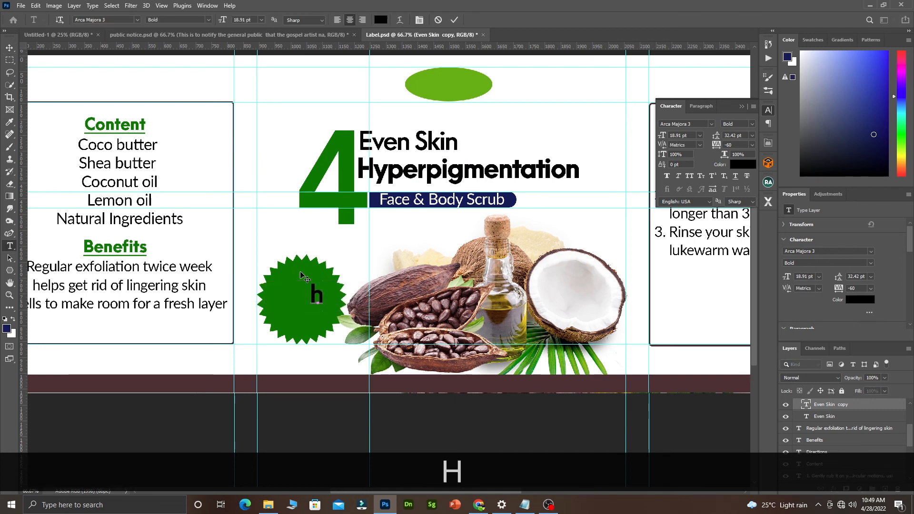
pyautogui.press('BackSpace')
pyautogui.press('capslock')
pyautogui.write('H')
pyautogui.press('capslock')
pyautogui.write('igh')
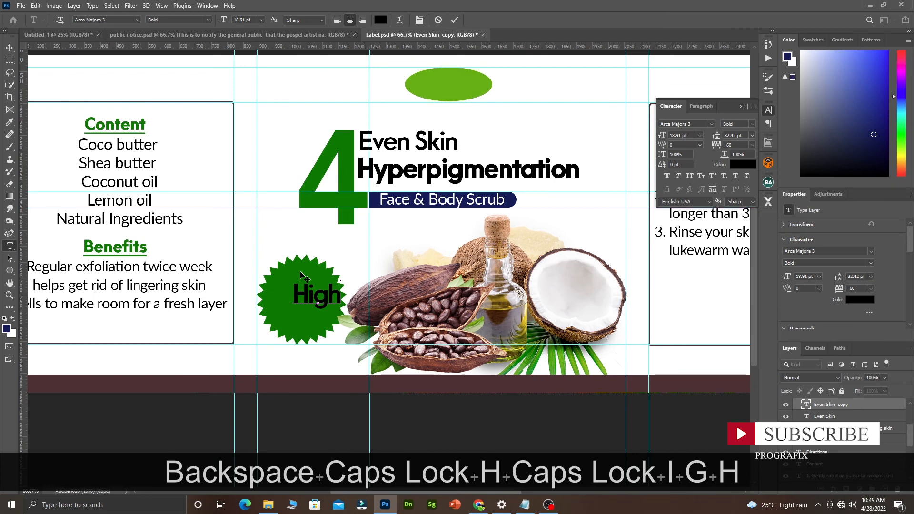
pyautogui.click(455, 20)
pyautogui.press('v')
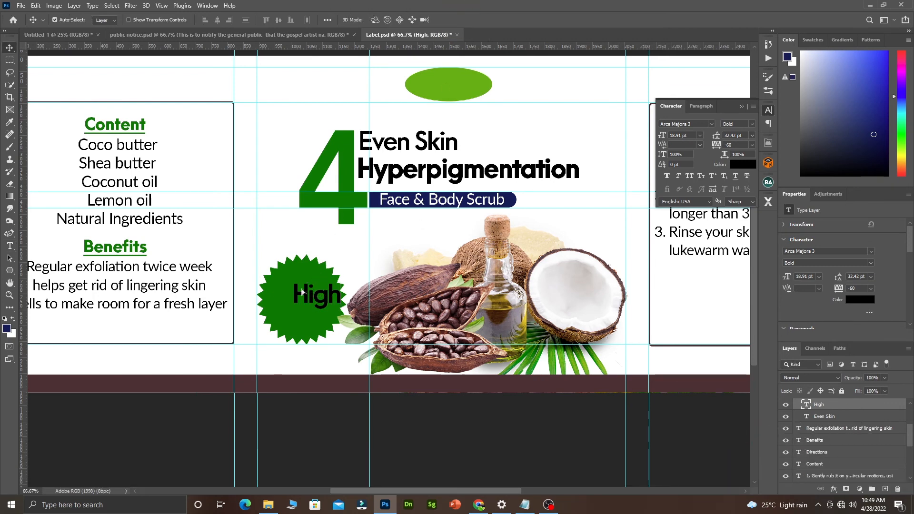
pyautogui.moveTo(302, 290); pyautogui.dragTo(297, 314)
# Duplicate 'High' below it and change the copy to 'Quality' at 14 pt.
pyautogui.press('alt')
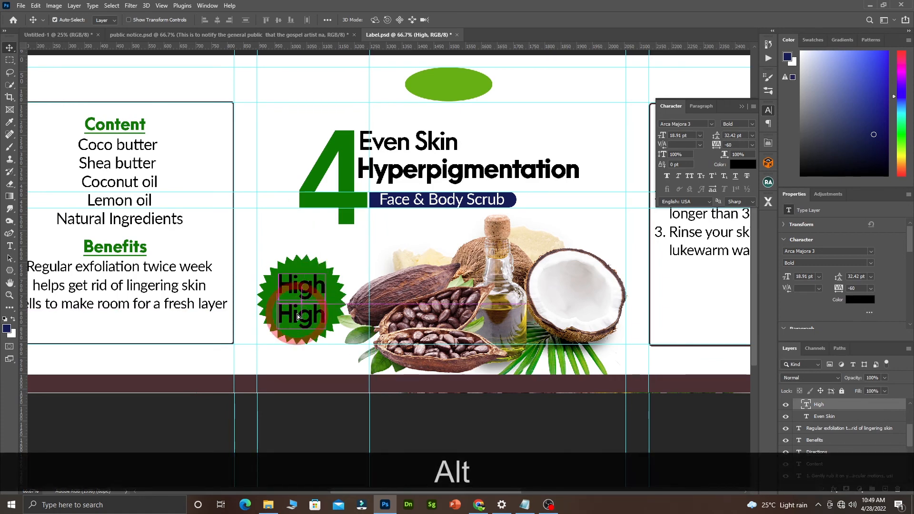
pyautogui.doubleClick(298, 312)
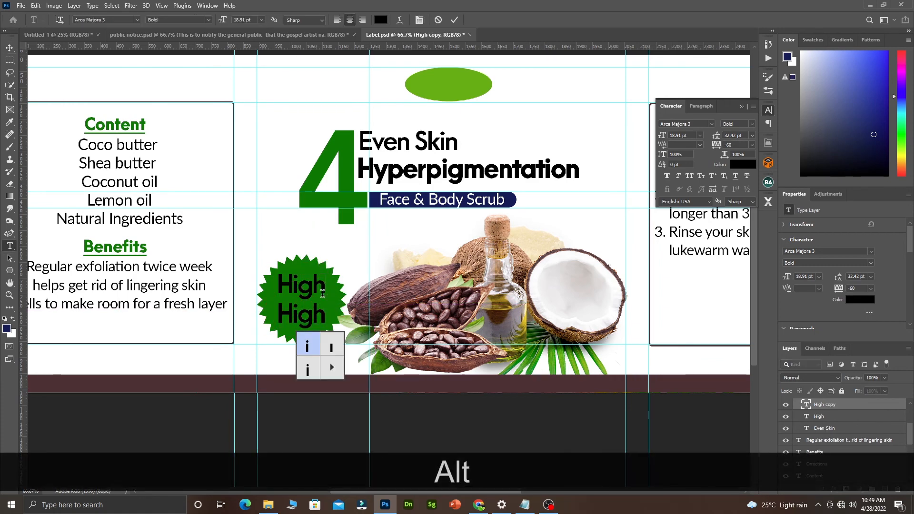
pyautogui.hotkey('ctrl', 'a')
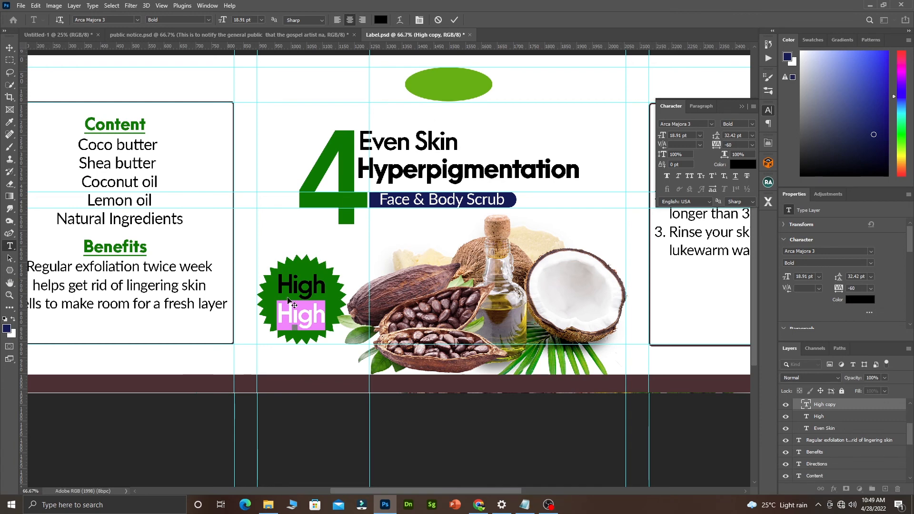
pyautogui.press('capslock')
pyautogui.write('Q')
pyautogui.press('capslock')
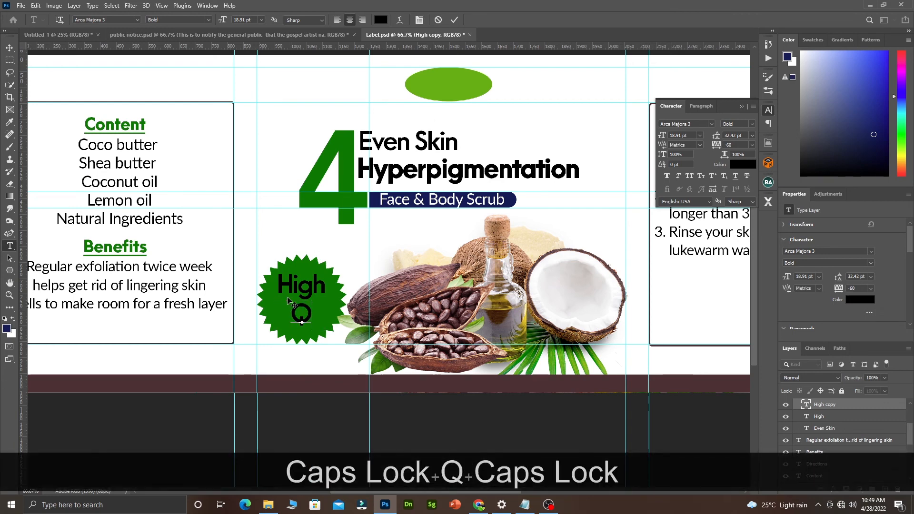
pyautogui.write('uality')
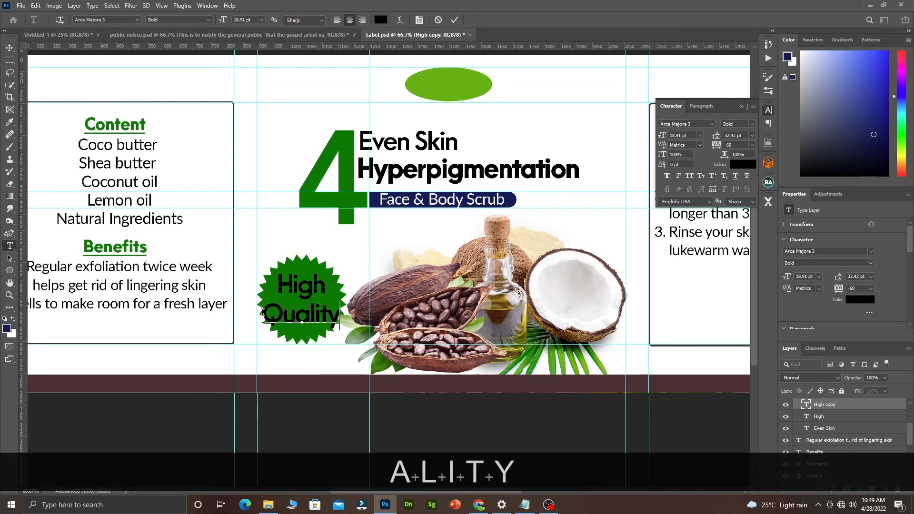
pyautogui.moveTo(263, 315); pyautogui.dragTo(348, 314)
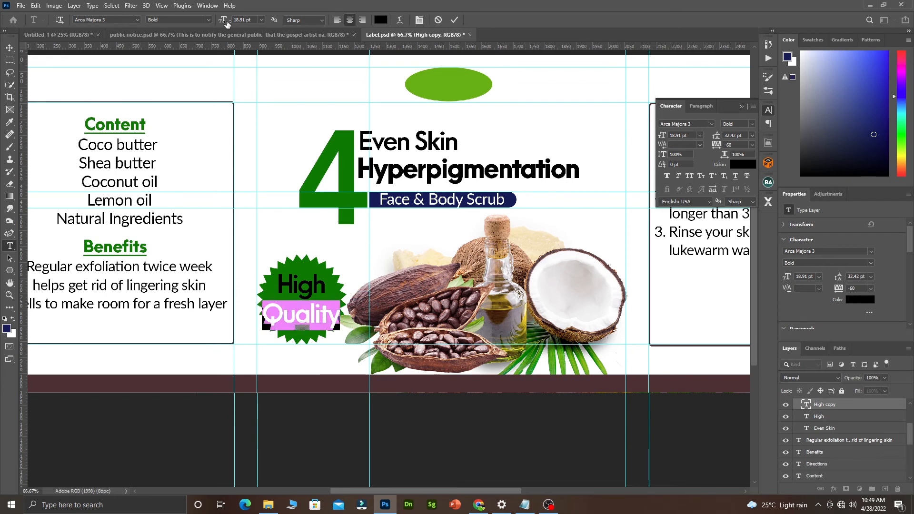
pyautogui.moveTo(226, 21); pyautogui.dragTo(223, 20)
pyautogui.click(455, 19)
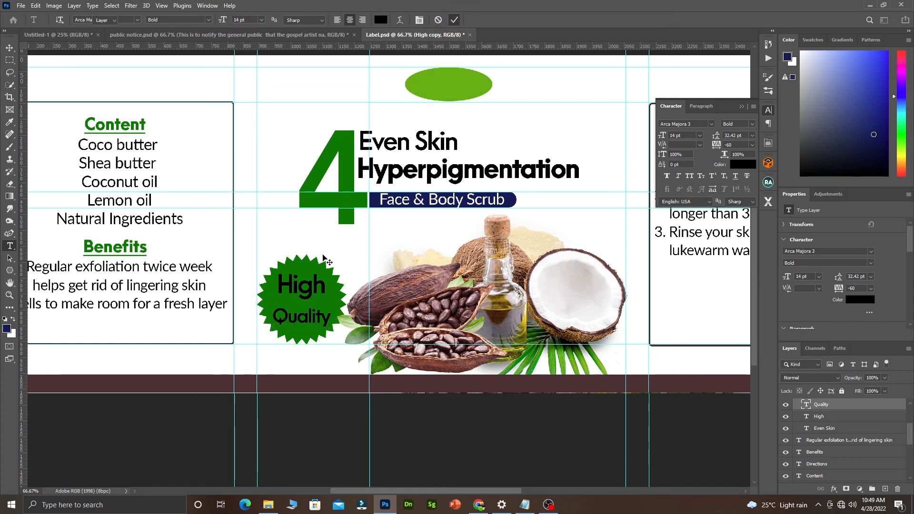
# Move Quality up and nudge High down so the two lines sit close together.
pyautogui.press('v')
pyautogui.moveTo(306, 318); pyautogui.dragTo(305, 310)
pyautogui.moveTo(308, 283); pyautogui.dragTo(308, 289)
# Recolour the High text white, sampled from the label background.
pyautogui.doubleClick(307, 287)
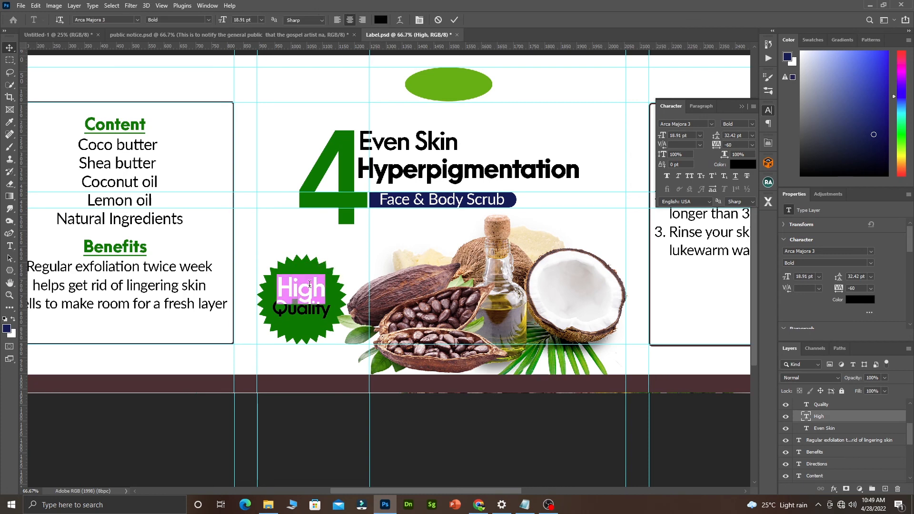
pyautogui.click(381, 20)
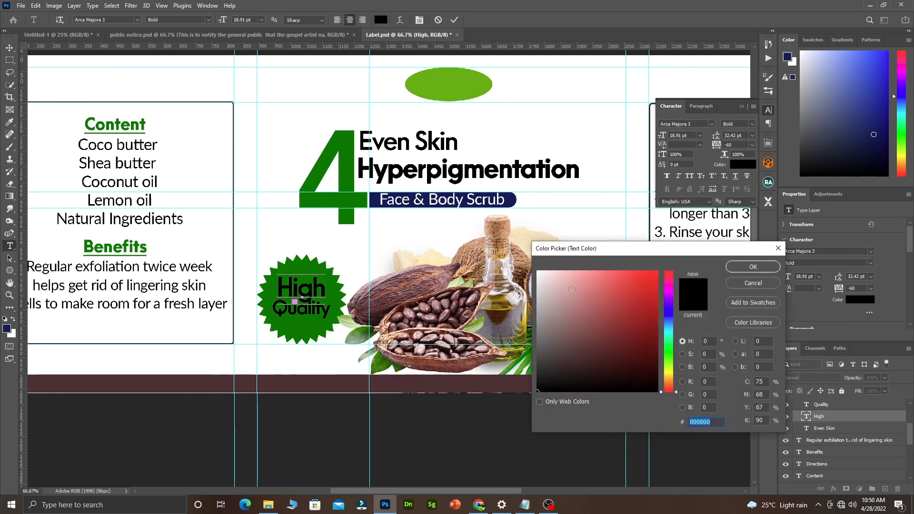
pyautogui.click(373, 239)
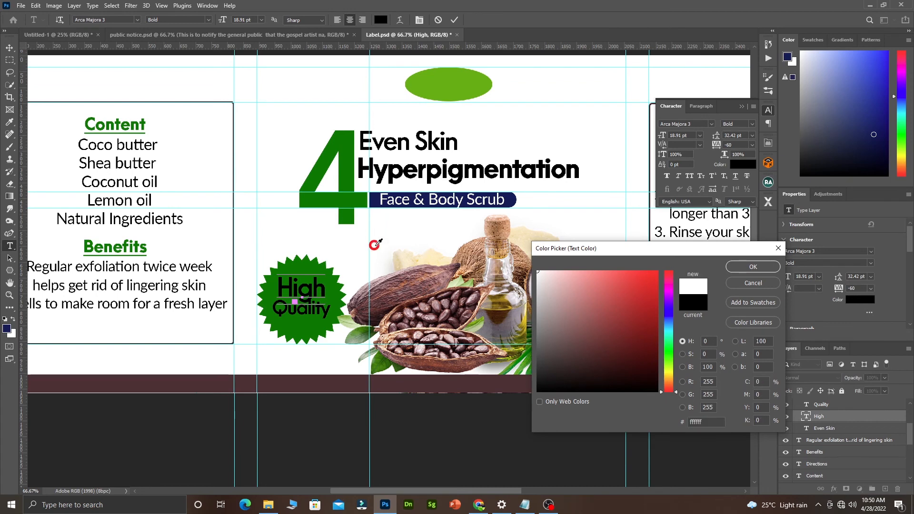
pyautogui.click(753, 267)
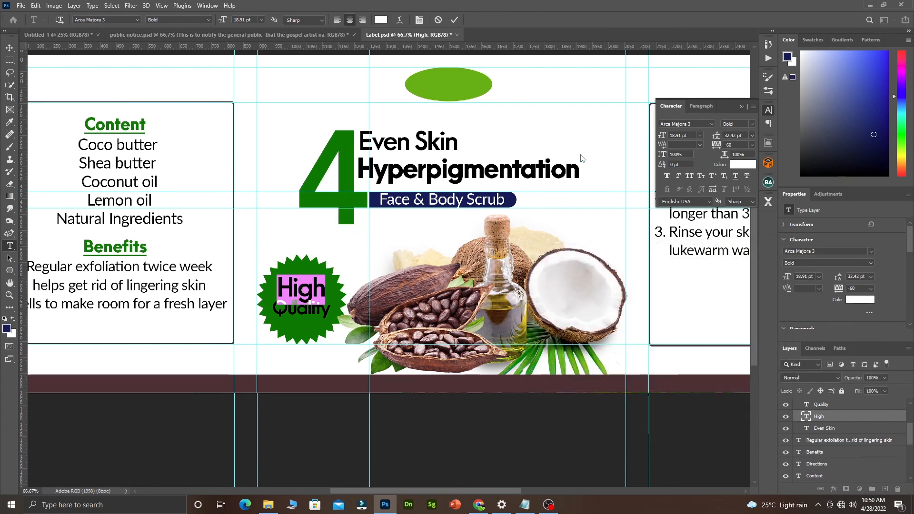
pyautogui.click(455, 19)
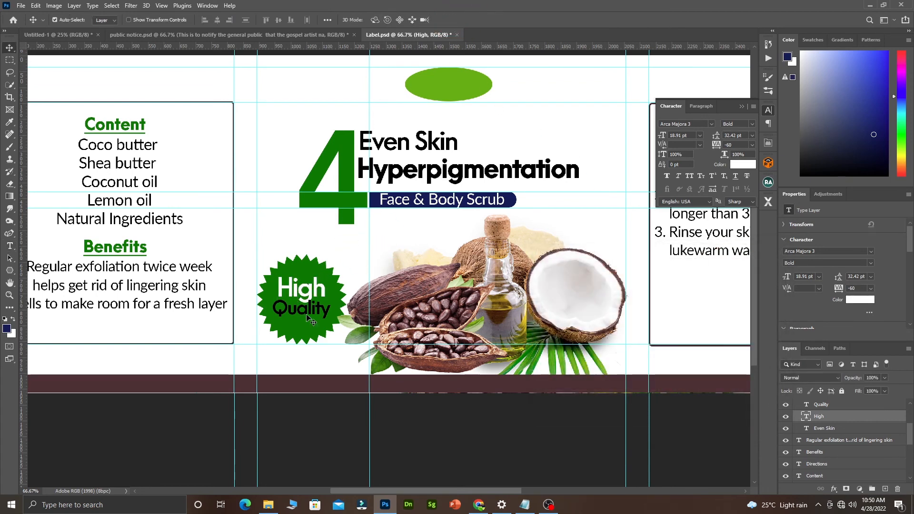
# Recolour the Quality text white as well.
pyautogui.click(310, 309)
pyautogui.hotkey('ctrl', 'a')
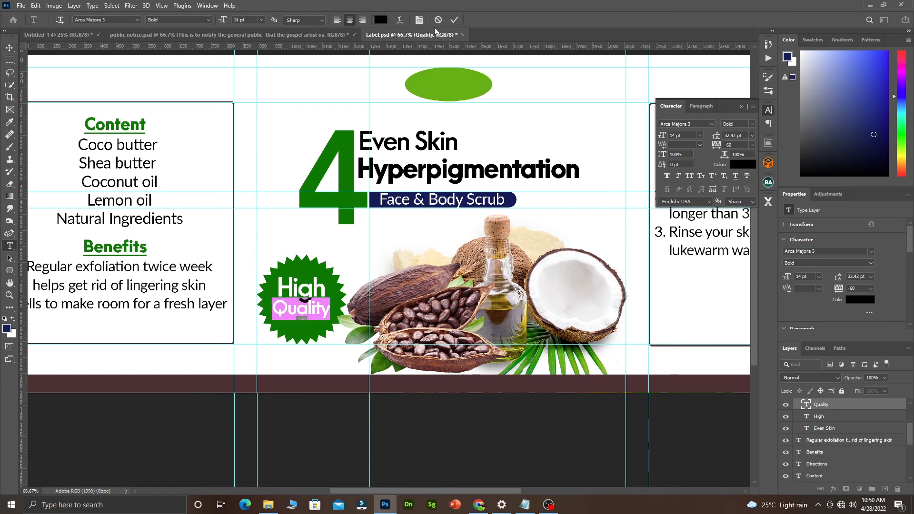
pyautogui.click(383, 20)
pyautogui.click(358, 260)
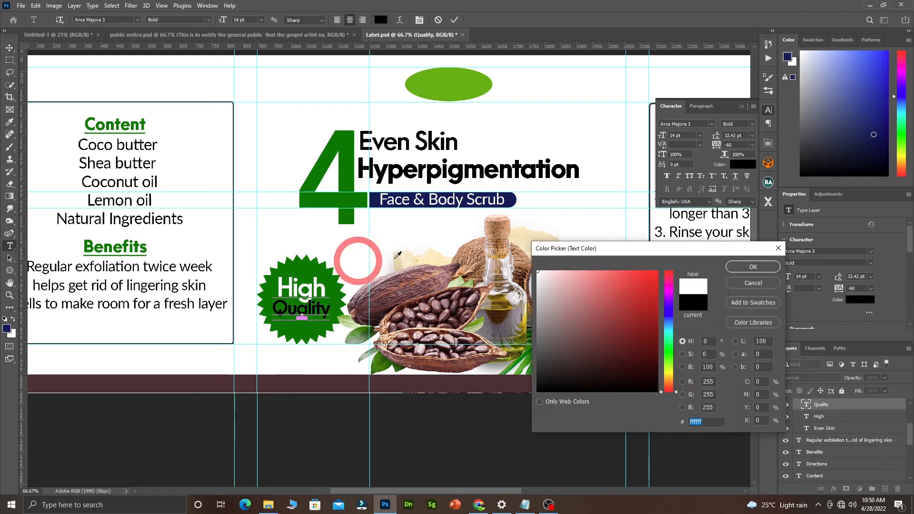
pyautogui.click(754, 267)
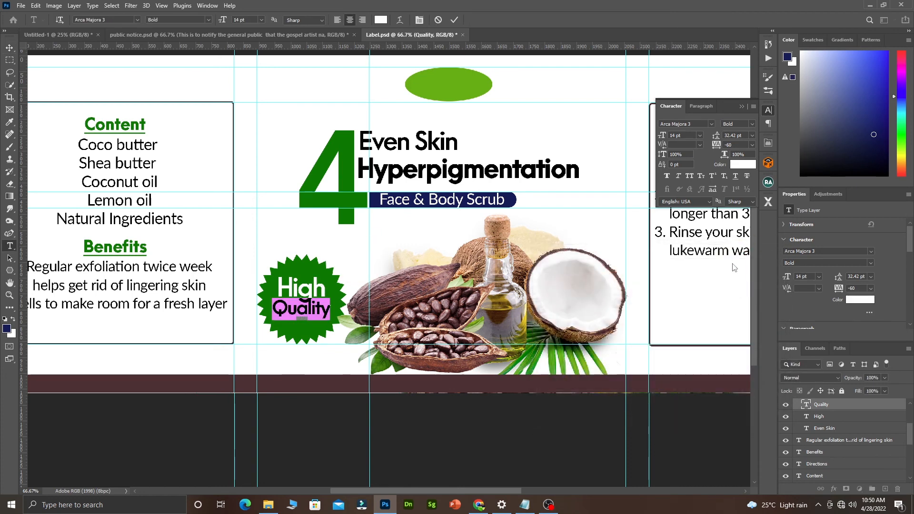
# Select the starburst badge and drag Polygon 1 out of IMAGES to sit directly above it.
pyautogui.click(453, 21)
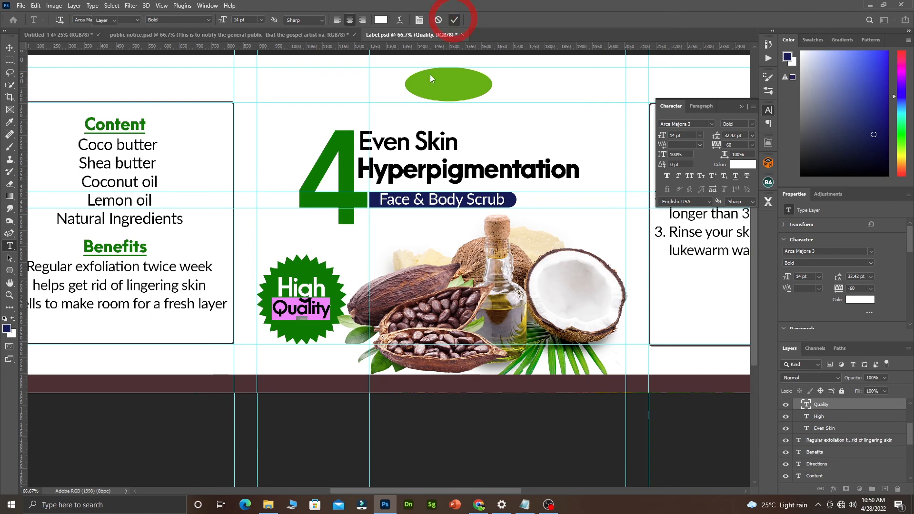
pyautogui.press('v')
pyautogui.click(333, 285)
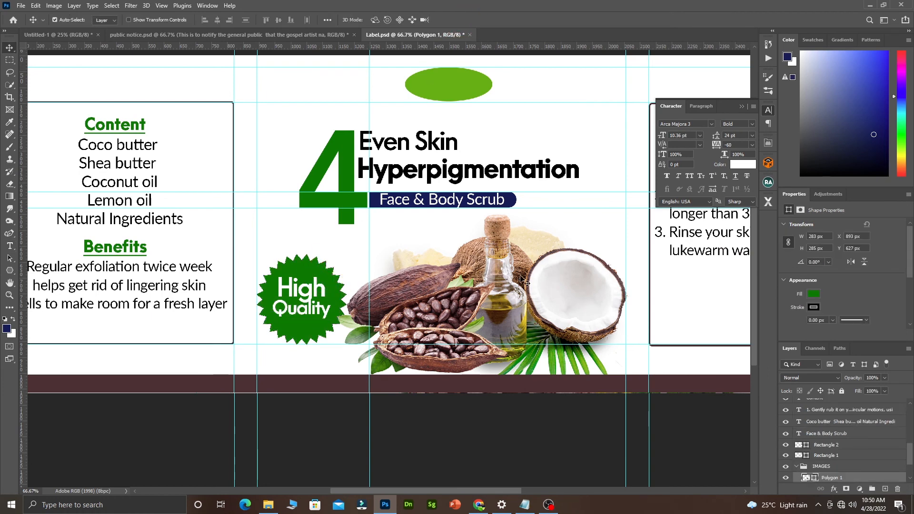
pyautogui.scroll(-1, 847, 466)
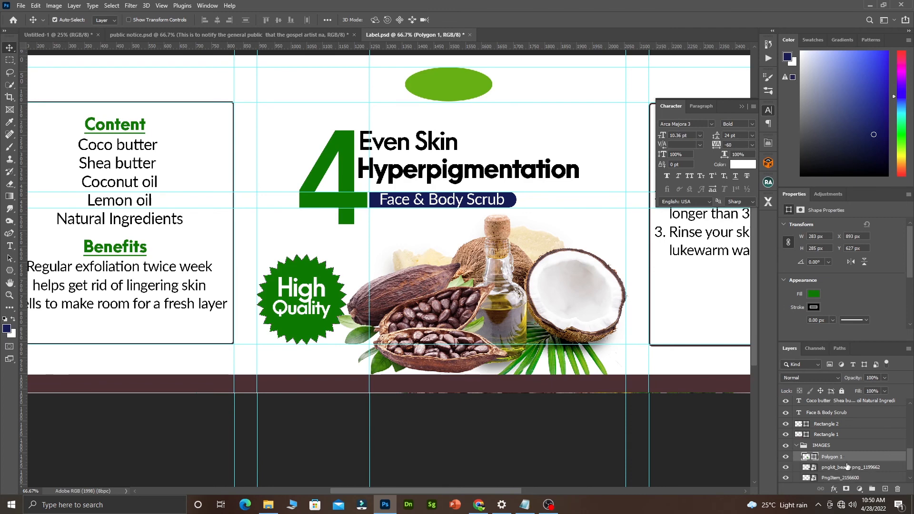
pyautogui.moveTo(844, 458); pyautogui.dragTo(840, 444)
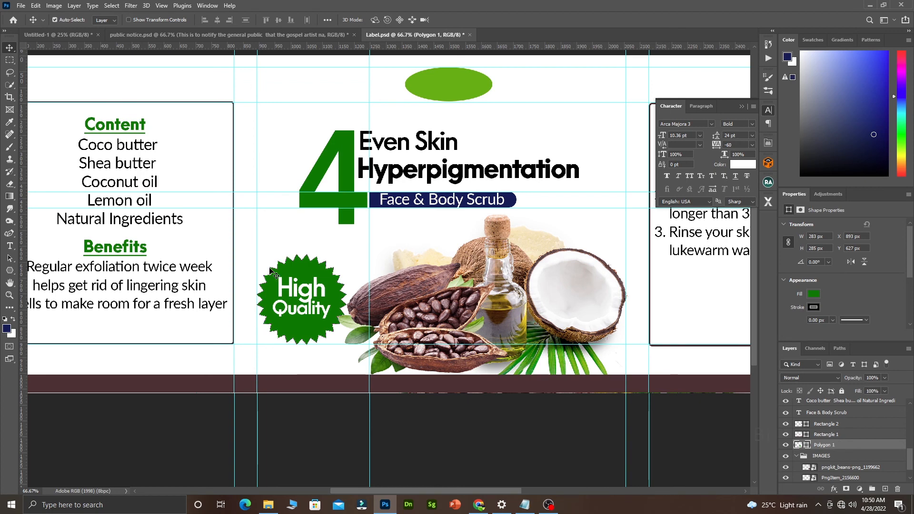
# Add a Multiply drop shadow to Polygon 1 at 30% opacity, 22 px distance, 100 px size.
pyautogui.rightClick(843, 445)
pyautogui.click(847, 41)
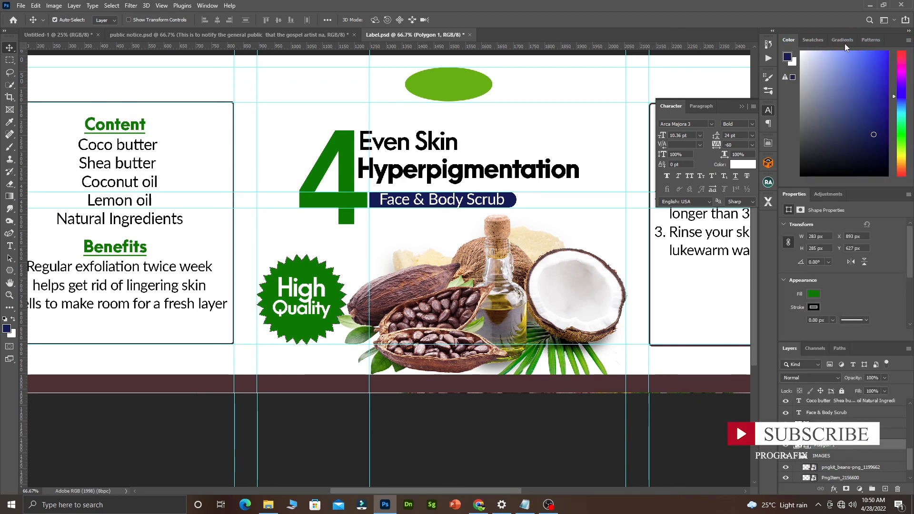
pyautogui.click(495, 265)
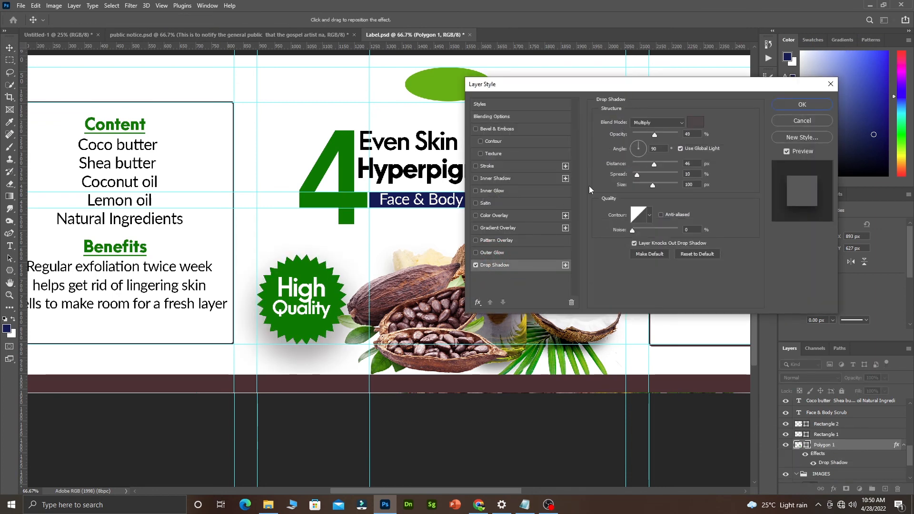
pyautogui.moveTo(655, 164); pyautogui.dragTo(647, 136)
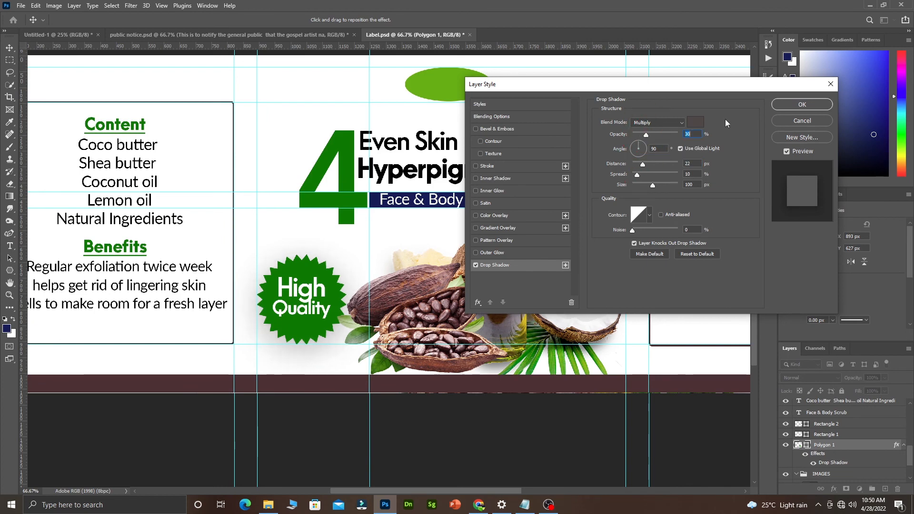
pyautogui.click(784, 105)
pyautogui.keyDown('ctrl'); pyautogui.keyDown('alt'); pyautogui.click(298, 262); pyautogui.keyUp('alt'); pyautogui.keyUp('ctrl')
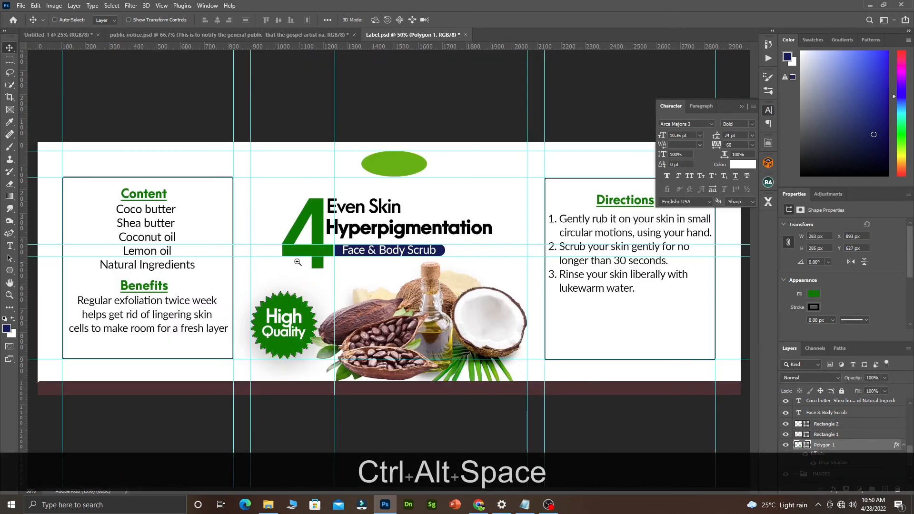
pyautogui.keyDown('ctrl'); pyautogui.keyDown('alt'); pyautogui.click(298, 262); pyautogui.keyUp('alt'); pyautogui.keyUp('ctrl')
pyautogui.keyDown('ctrl'); pyautogui.click(379, 308); pyautogui.keyUp('ctrl')
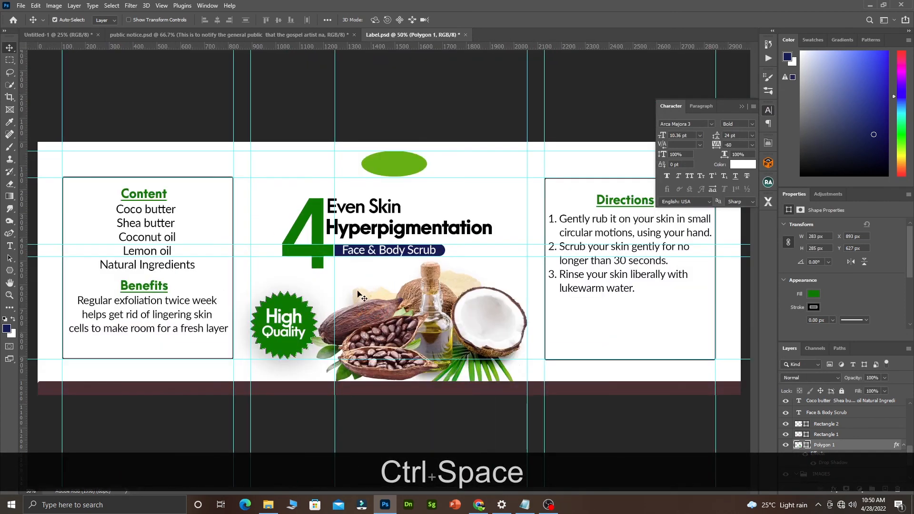
pyautogui.click(360, 291)
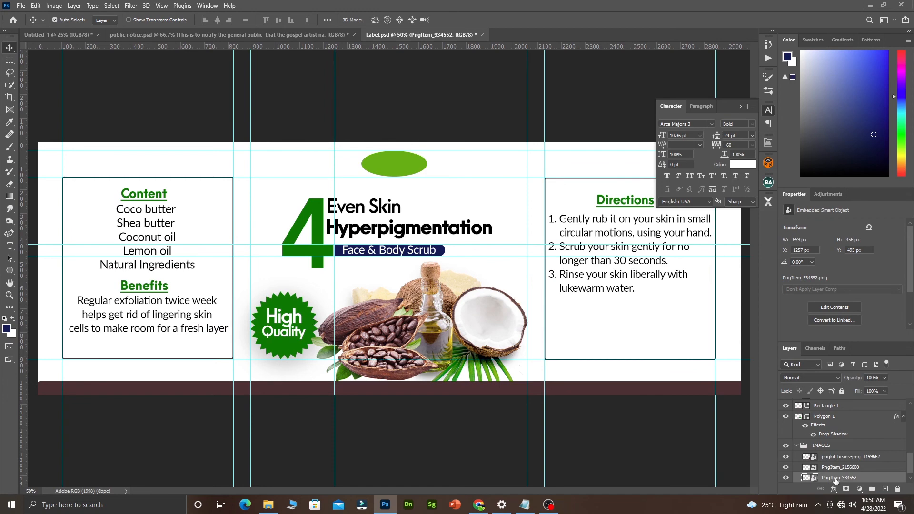
pyautogui.click(295, 310)
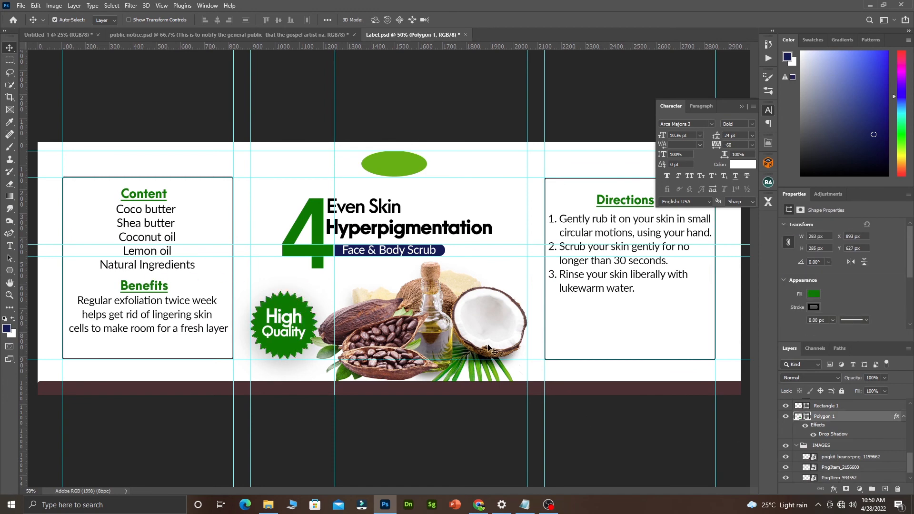
pyautogui.rightClick(847, 422)
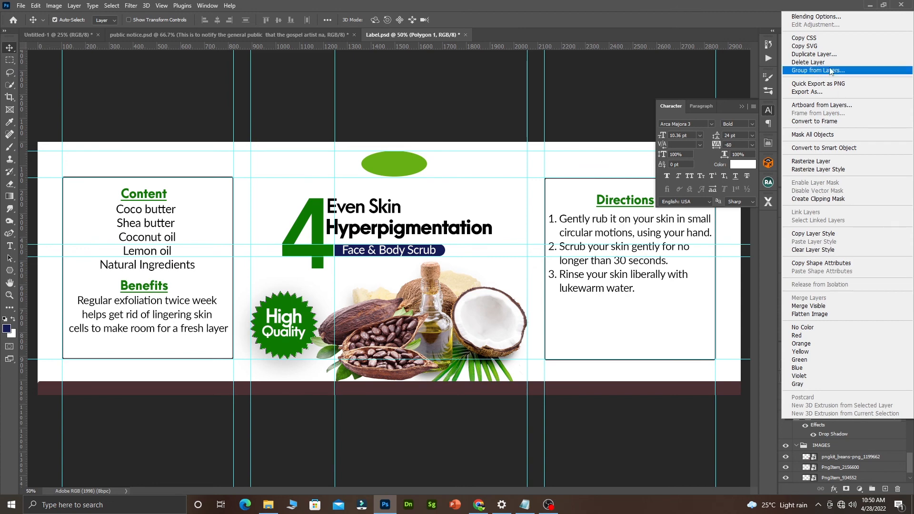
pyautogui.click(814, 16)
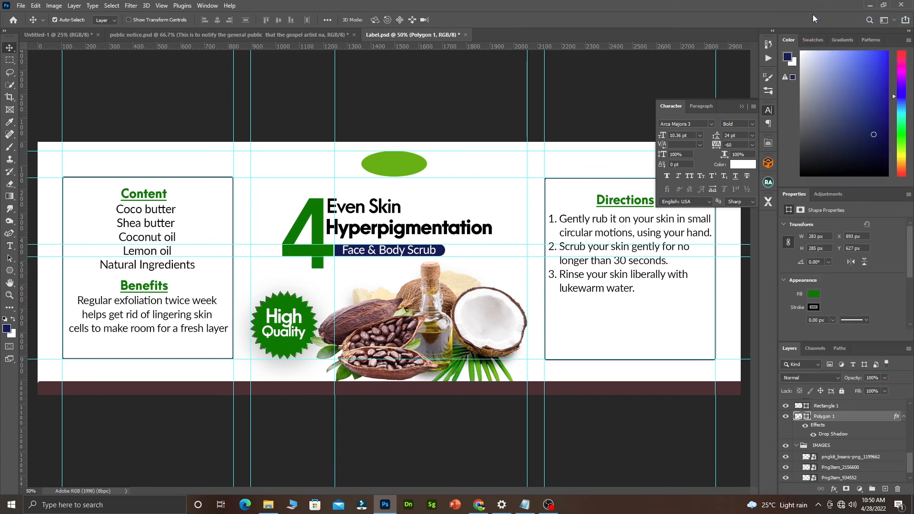
# Give the badge a gradient overlay from dark green to lime #69ad00 at a 68° angle.
pyautogui.click(489, 229)
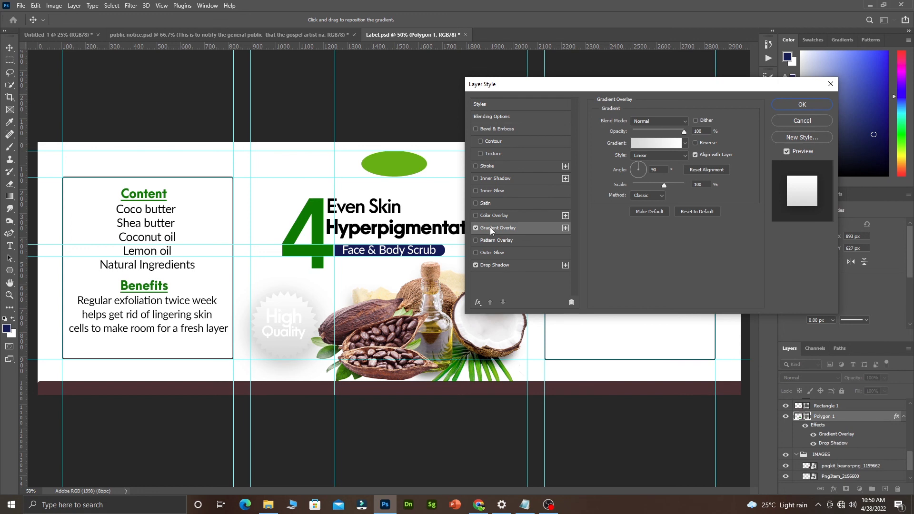
pyautogui.click(652, 143)
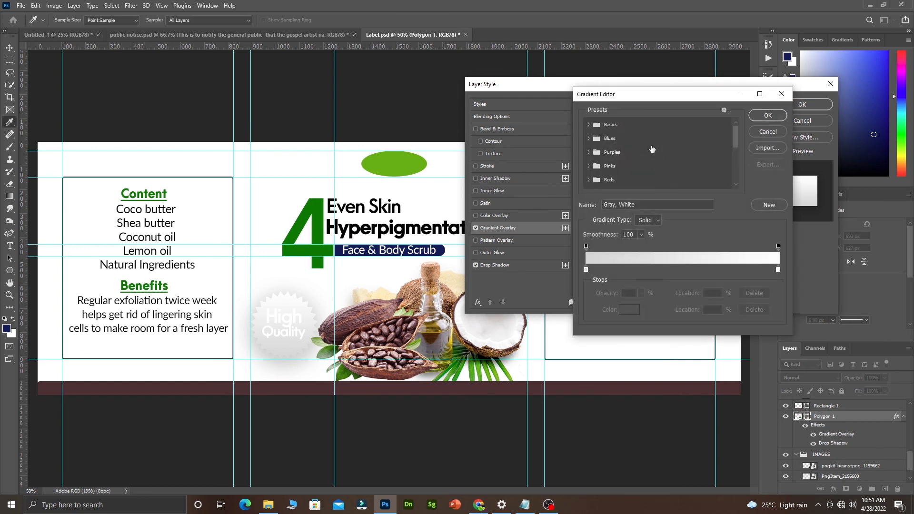
pyautogui.click(587, 270)
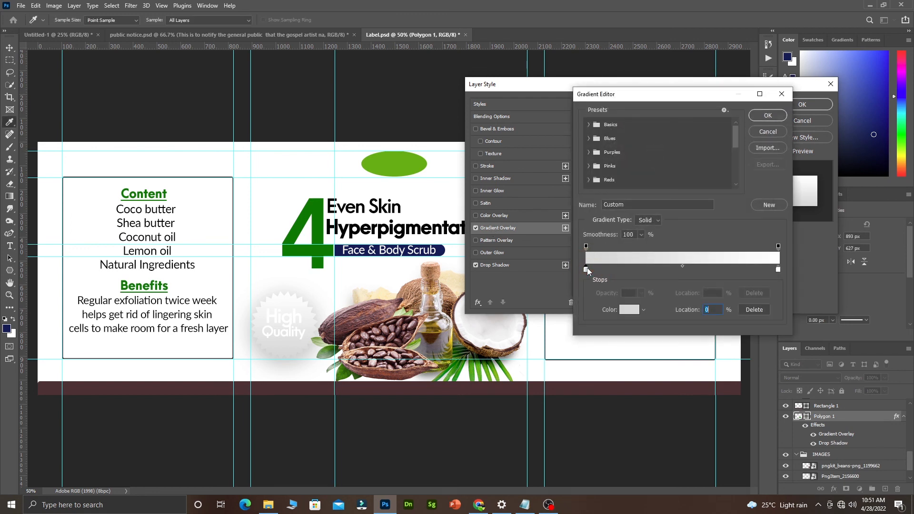
pyautogui.click(327, 248)
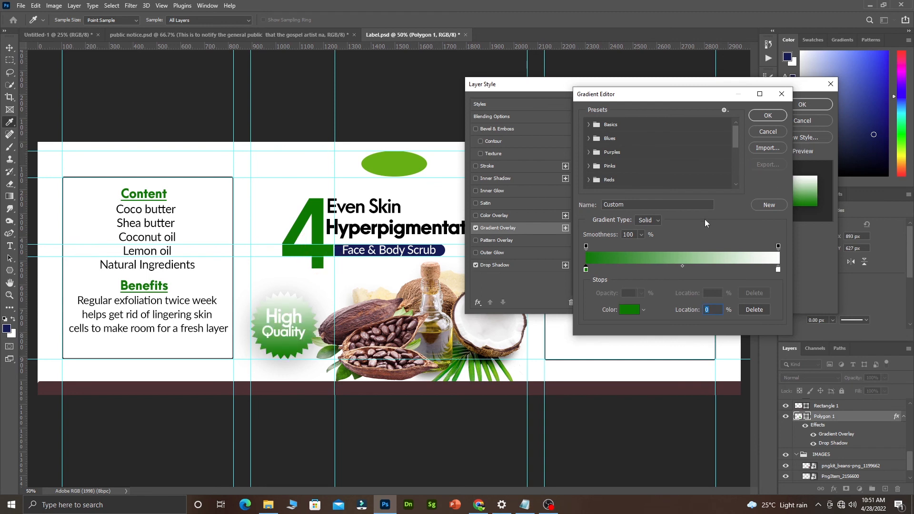
pyautogui.click(779, 269)
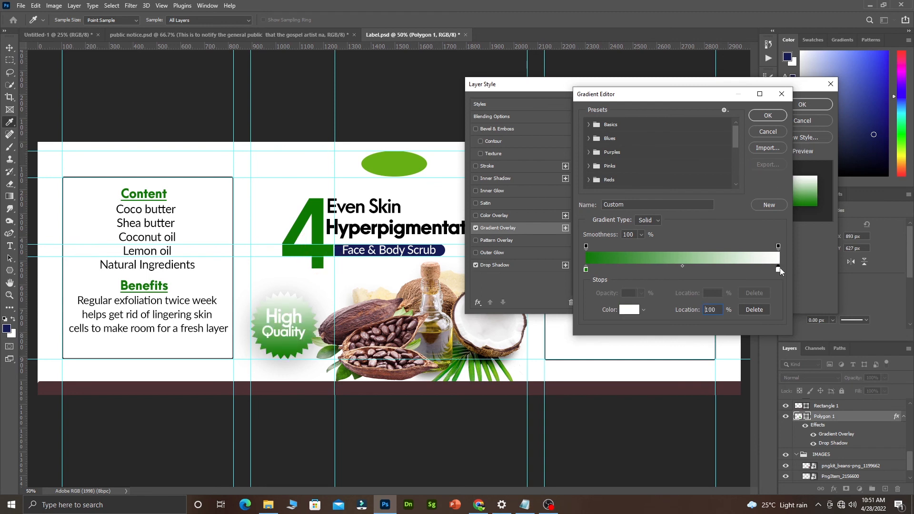
pyautogui.click(629, 310)
pyautogui.click(403, 167)
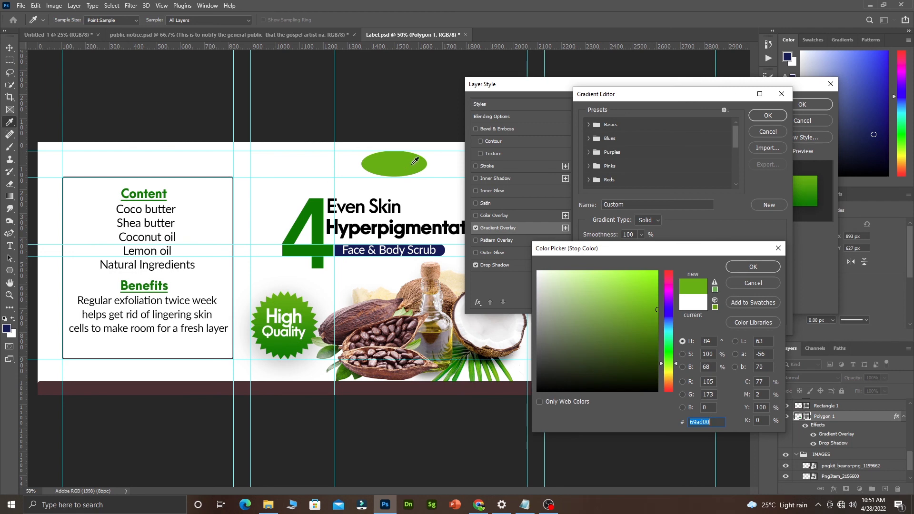
pyautogui.click(751, 266)
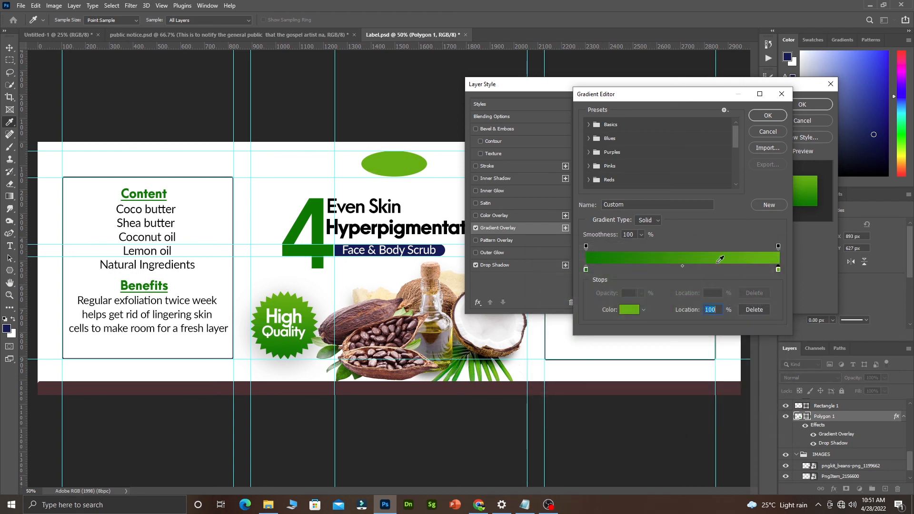
pyautogui.click(768, 115)
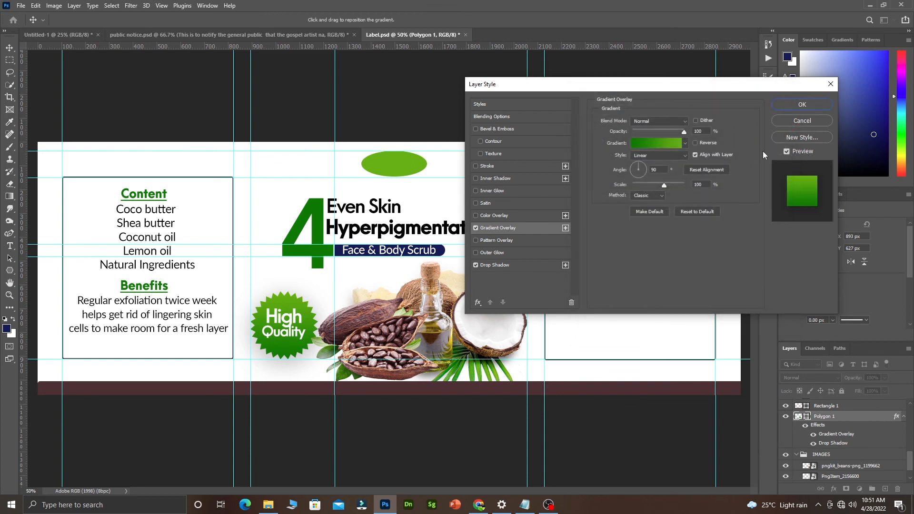
pyautogui.click(640, 170)
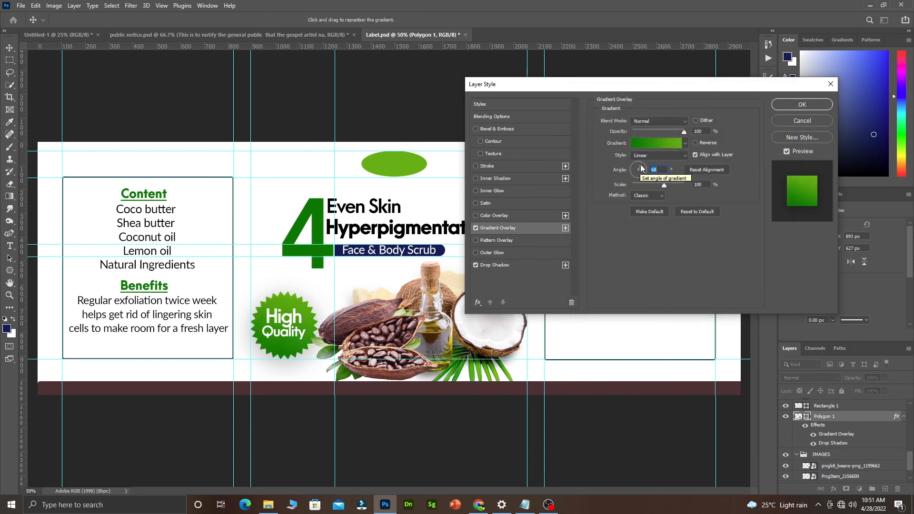
pyautogui.click(821, 108)
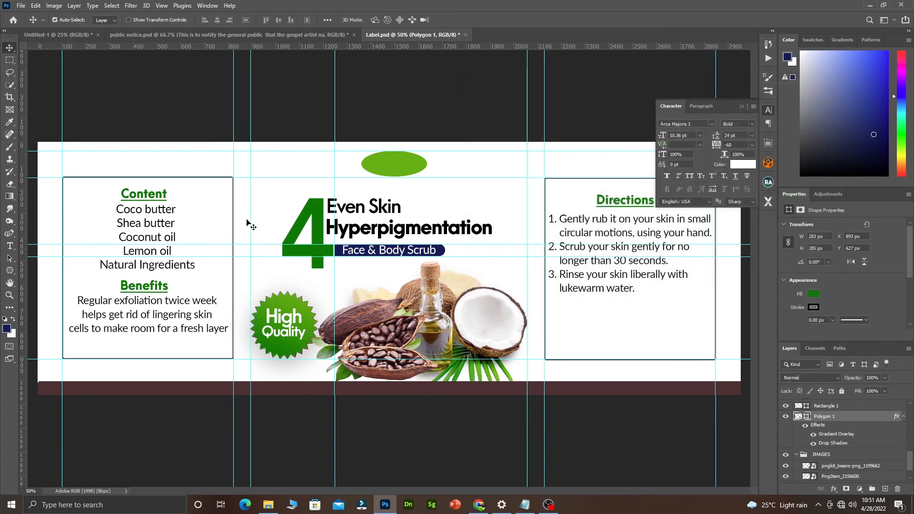
# Nudge the High text up about 9 px and shift Quality about 6 px right.
pyautogui.click(256, 278)
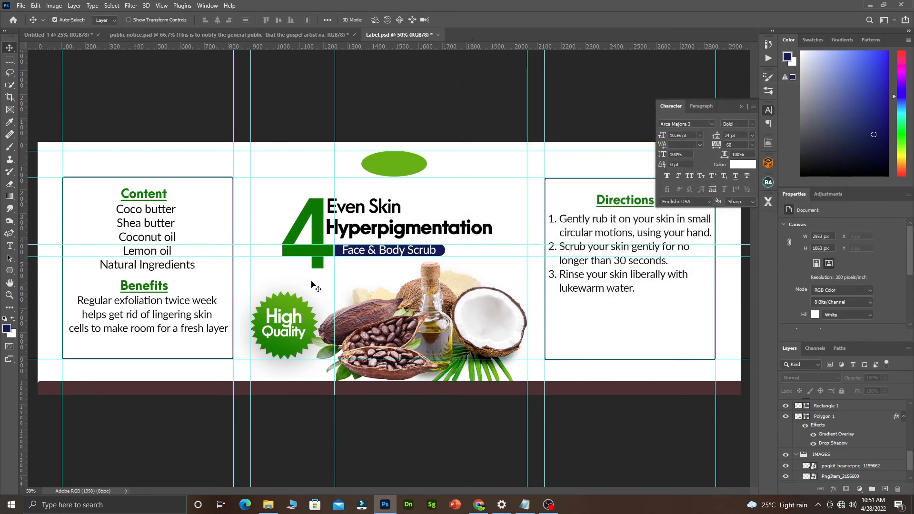
pyautogui.hotkey('ctrl', 'space')
pyautogui.keyDown('ctrl'); pyautogui.click(283, 338); pyautogui.keyUp('ctrl')
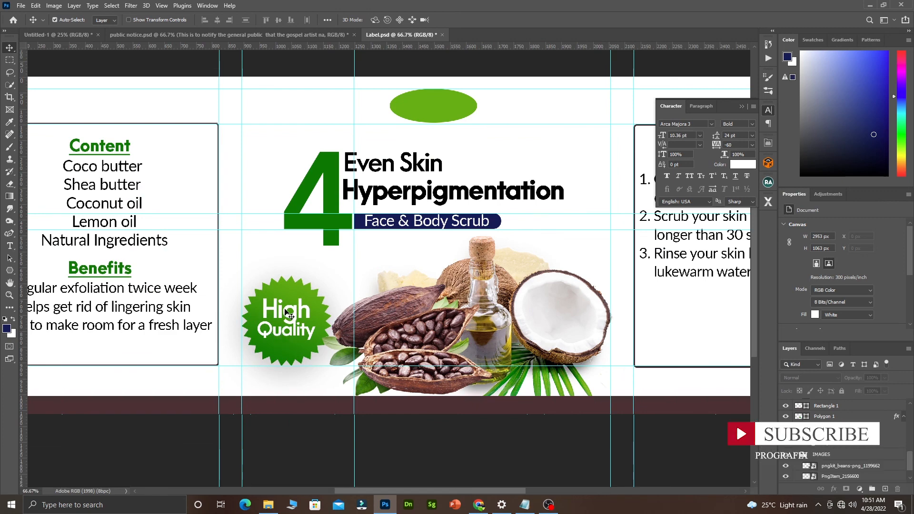
pyautogui.click(282, 310)
pyautogui.moveTo(281, 310); pyautogui.dragTo(285, 332)
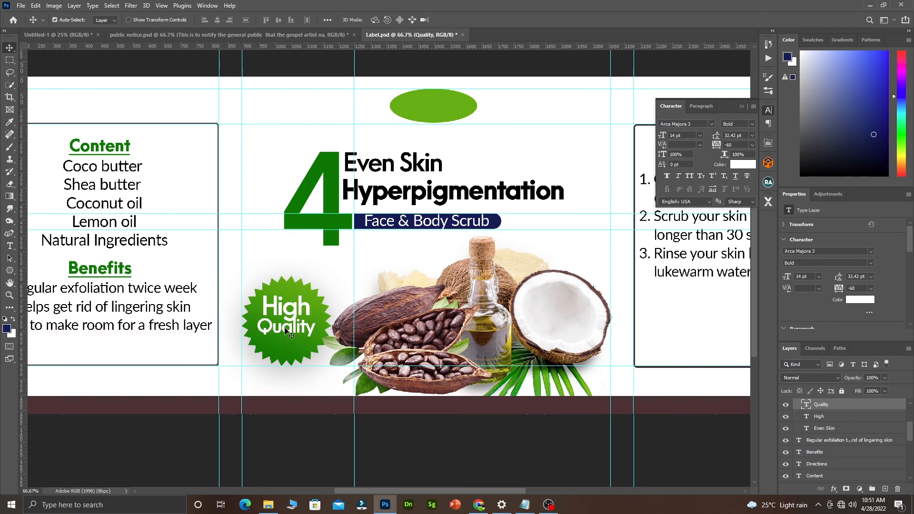
pyautogui.moveTo(286, 328)
pyautogui.mouseDown()
pyautogui.moveTo(294, 331)
pyautogui.moveTo(284, 346)
pyautogui.mouseUp()
# Turn a copy of the Quality line into white 10 pt '100%' centred beneath Quality.
pyautogui.press('t')
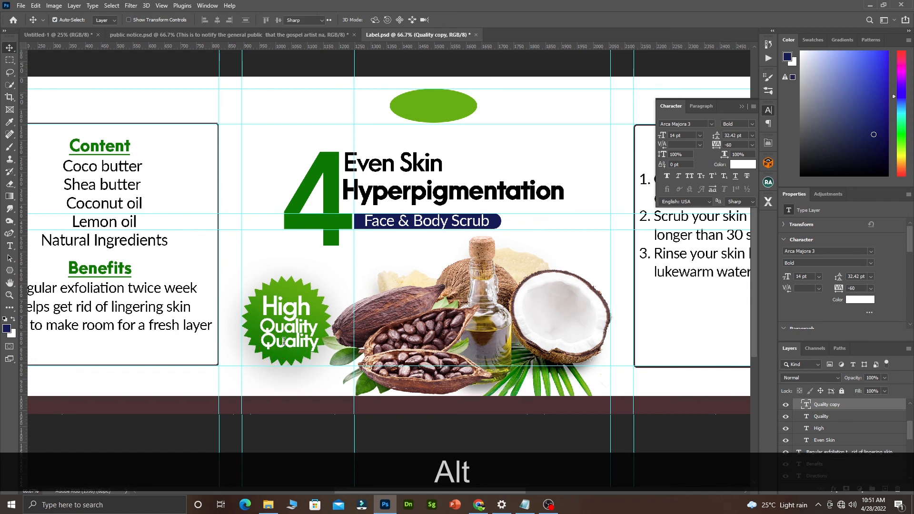
pyautogui.click(285, 340)
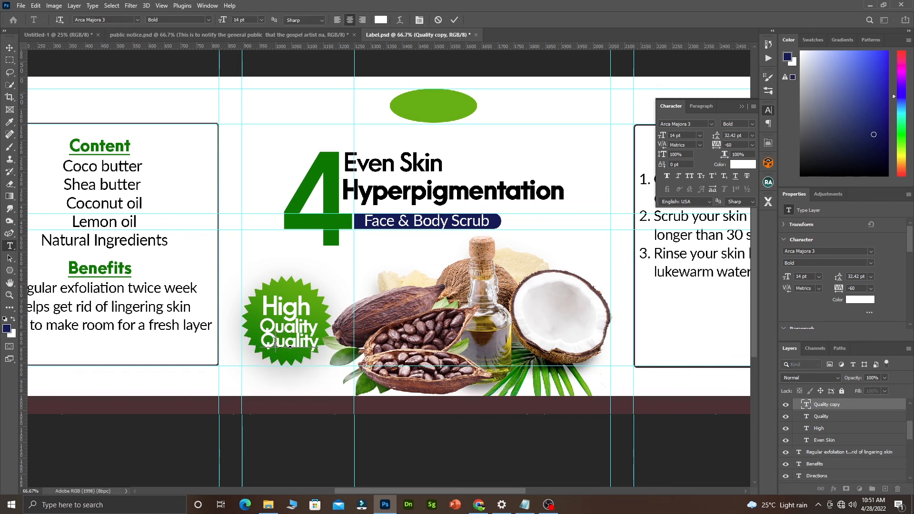
pyautogui.hotkey('ctrl', 'a')
pyautogui.write('100')
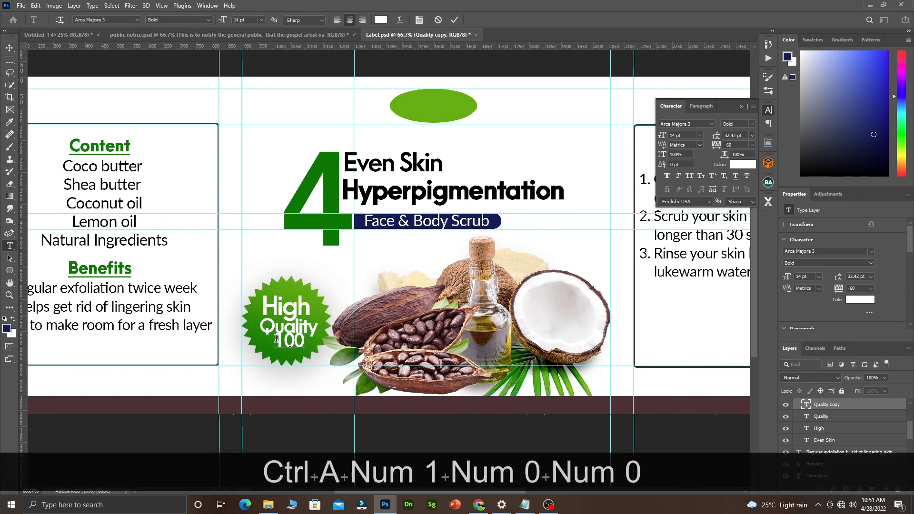
pyautogui.press('shift')
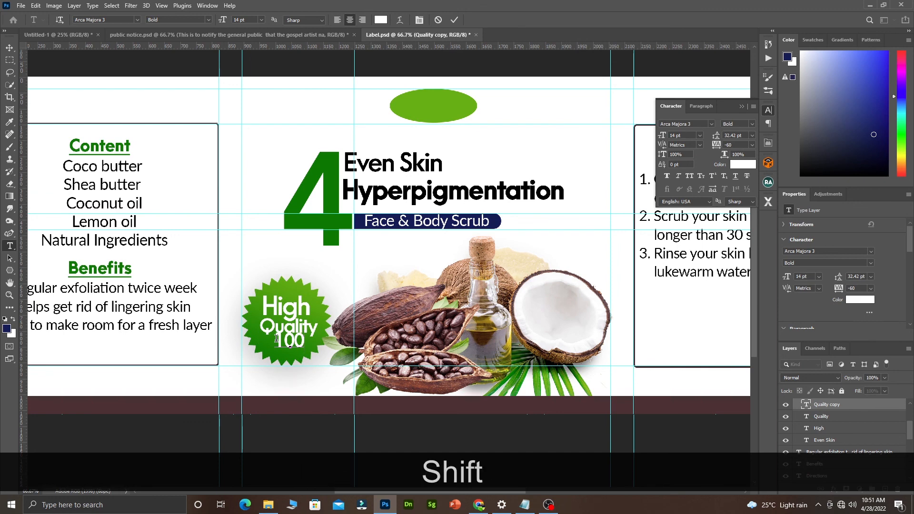
pyautogui.write('%')
pyautogui.hotkey('ctrl', 'a')
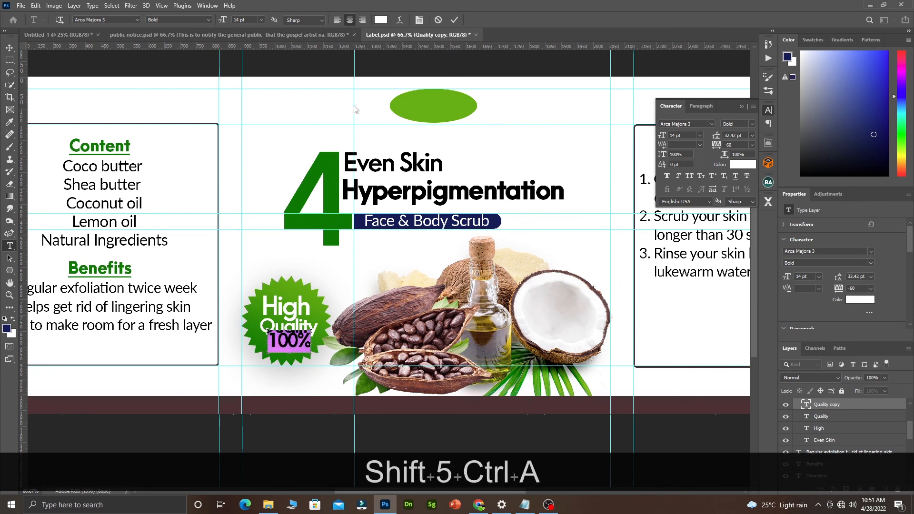
pyautogui.moveTo(225, 22); pyautogui.dragTo(221, 26)
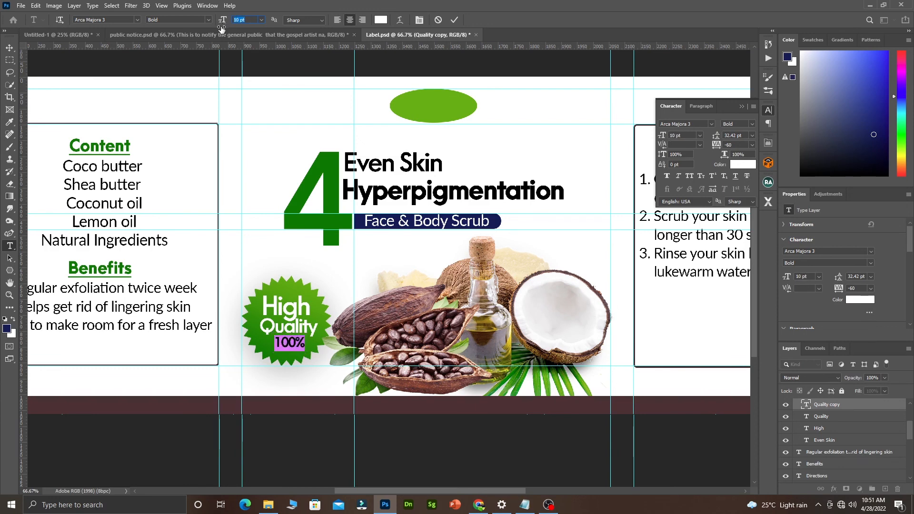
pyautogui.click(454, 23)
pyautogui.press('v')
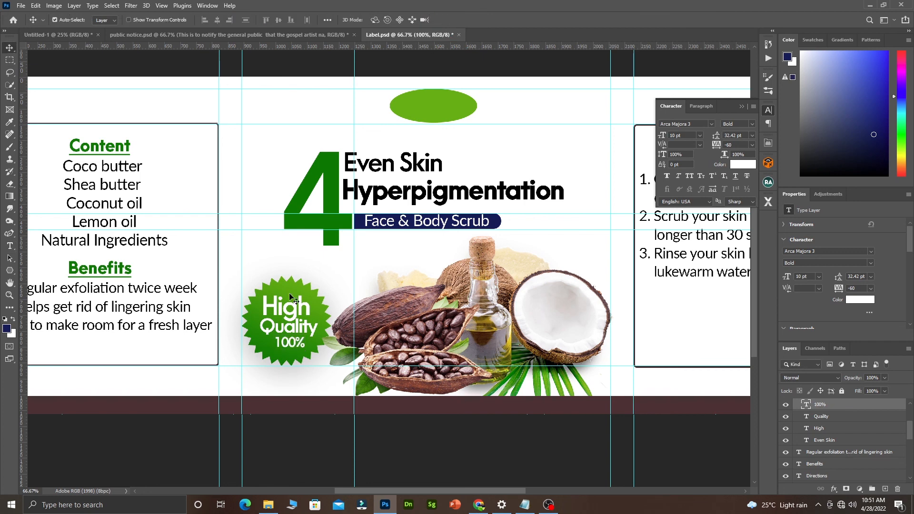
pyautogui.moveTo(301, 351); pyautogui.dragTo(294, 346)
pyautogui.click(363, 263)
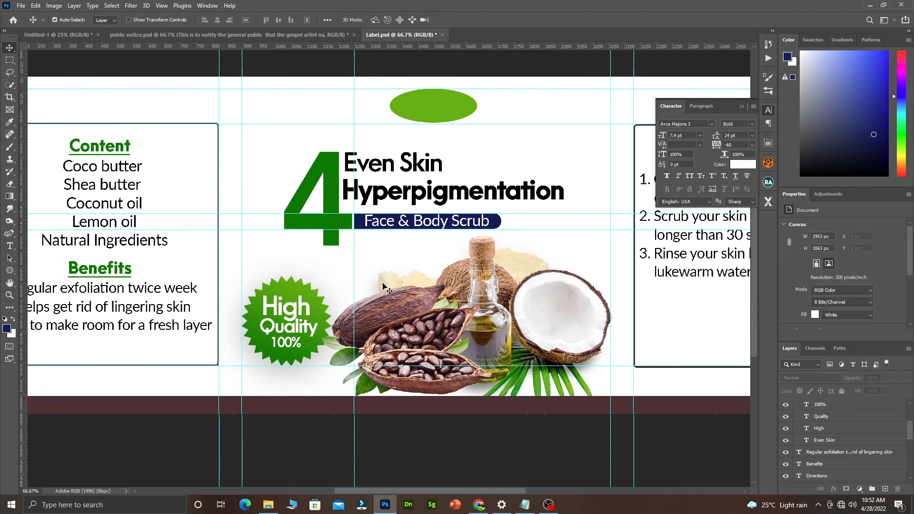
# Close the Properties and Adjustments panels, collapse the IMAGES group and select Polygon 1.
pyautogui.hotkey('ctrl', 'space')
pyautogui.keyDown('ctrl'); pyautogui.click(445, 241); pyautogui.keyUp('ctrl')
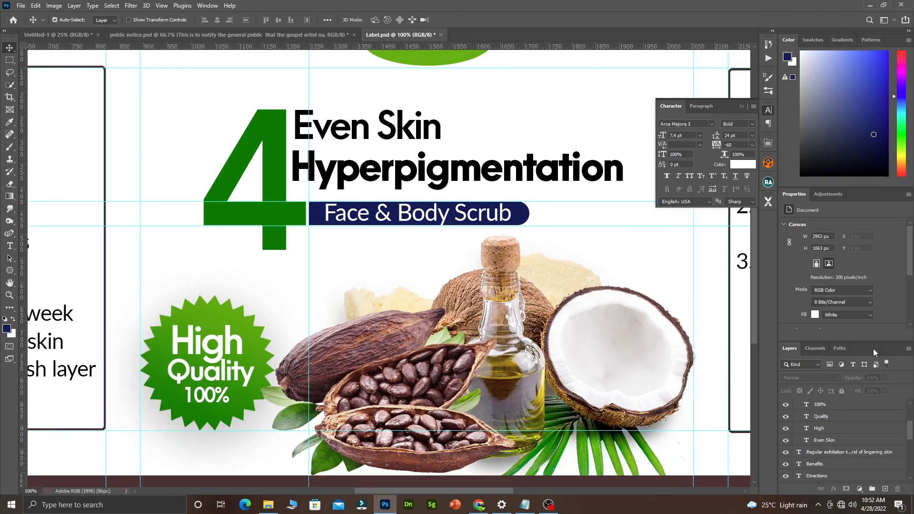
pyautogui.rightClick(787, 195)
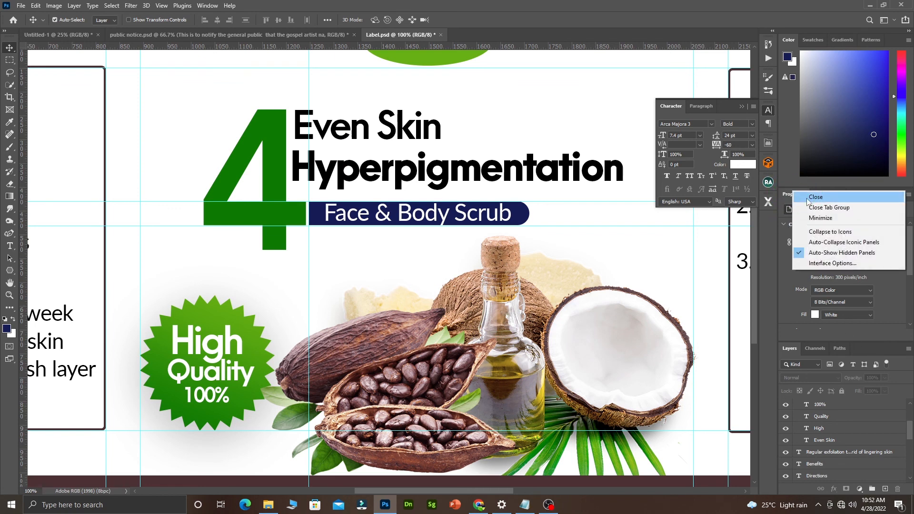
pyautogui.click(805, 200)
pyautogui.rightClick(792, 196)
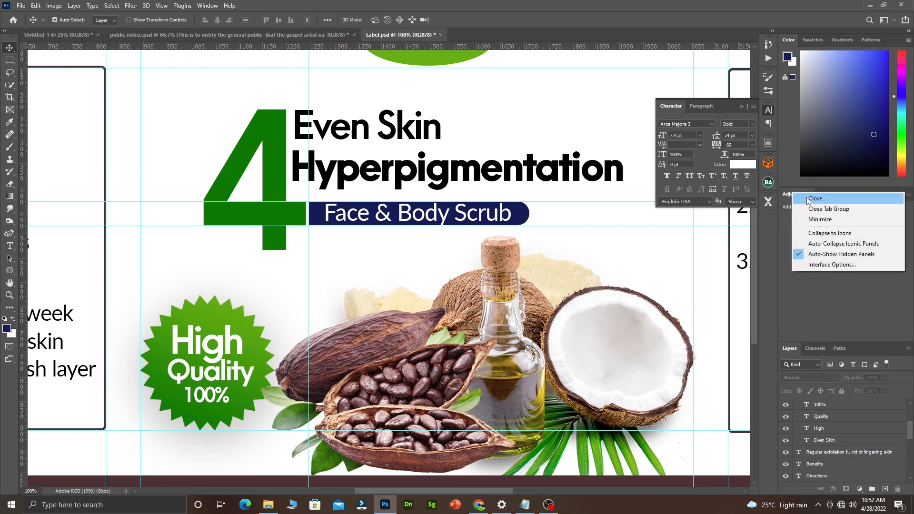
pyautogui.click(805, 200)
pyautogui.scroll(-1, 865, 377)
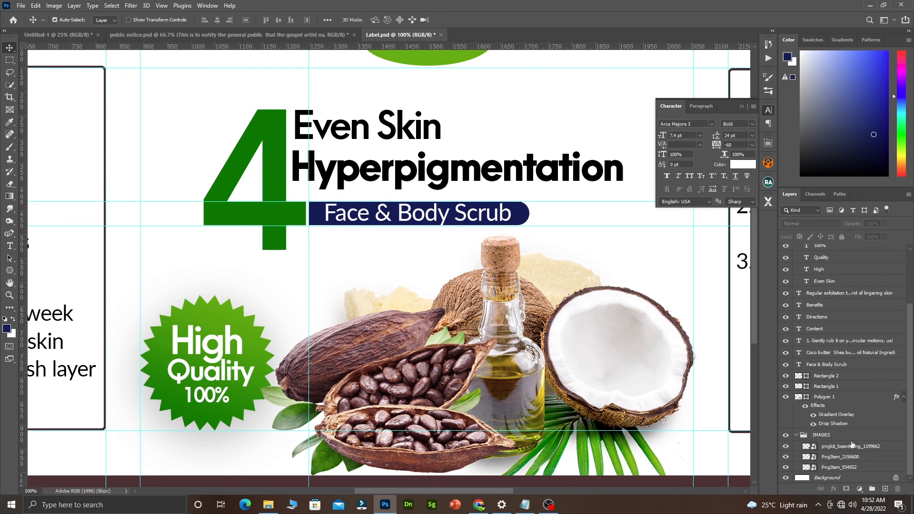
pyautogui.click(797, 435)
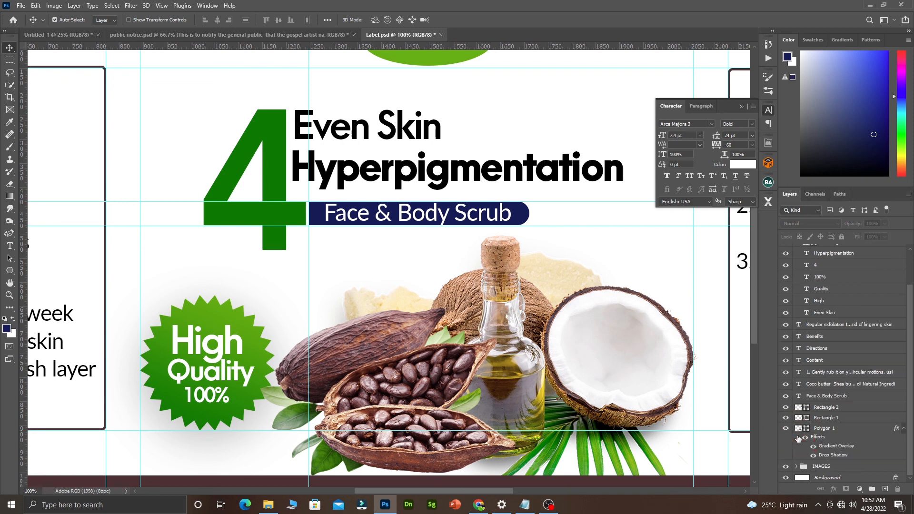
pyautogui.click(263, 347)
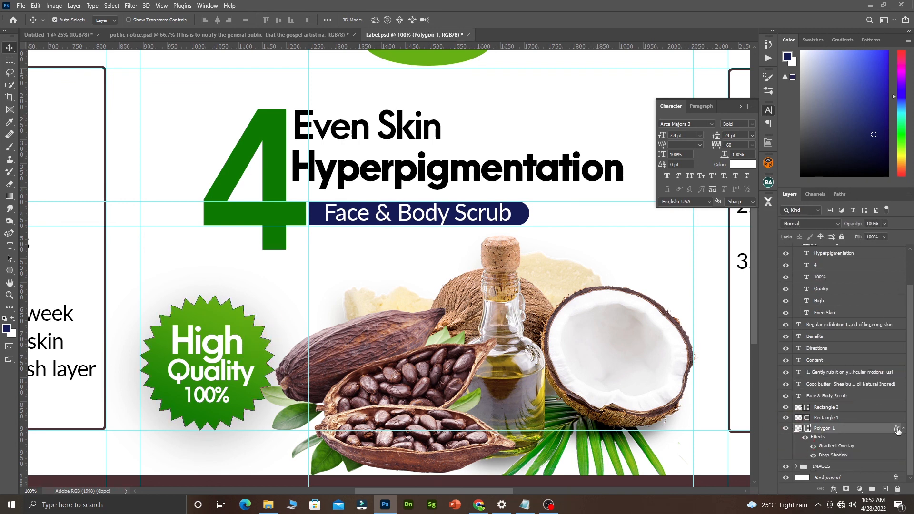
# Rename the Ellipse 1 layer to 'logo'.
pyautogui.click(437, 64)
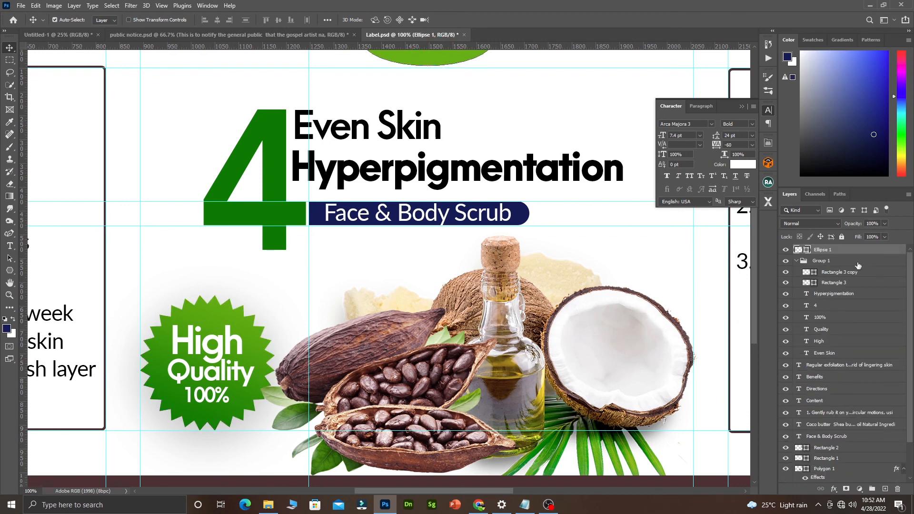
pyautogui.doubleClick(820, 250)
pyautogui.write('logo')
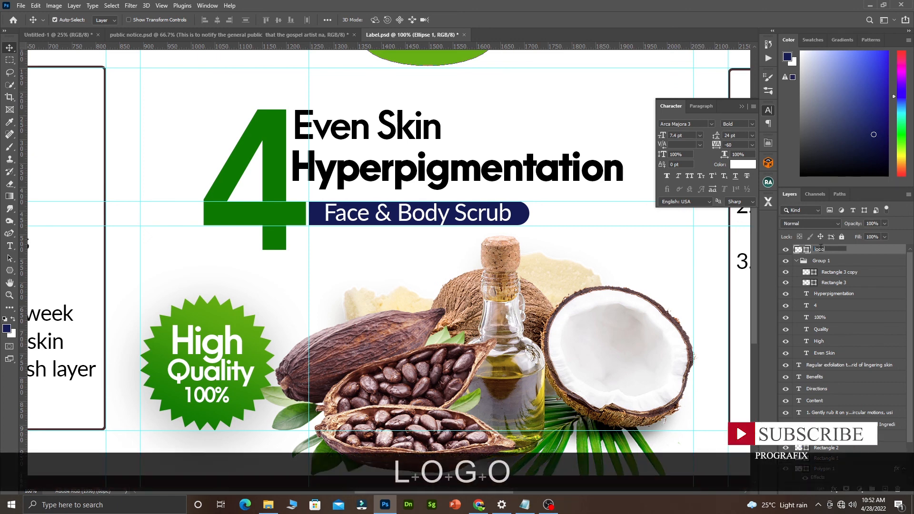
pyautogui.click(874, 256)
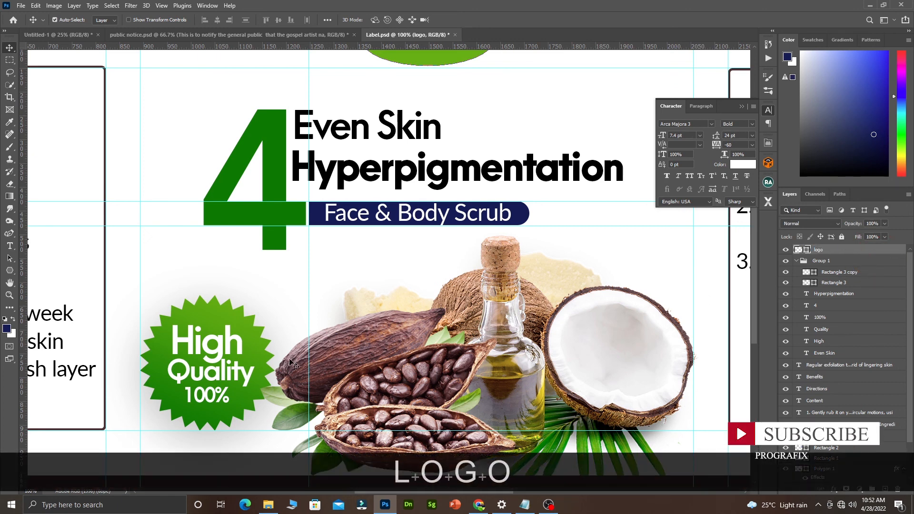
# Copy Polygon 1's gradient overlay and drop shadow effects onto the logo layer.
pyautogui.click(262, 354)
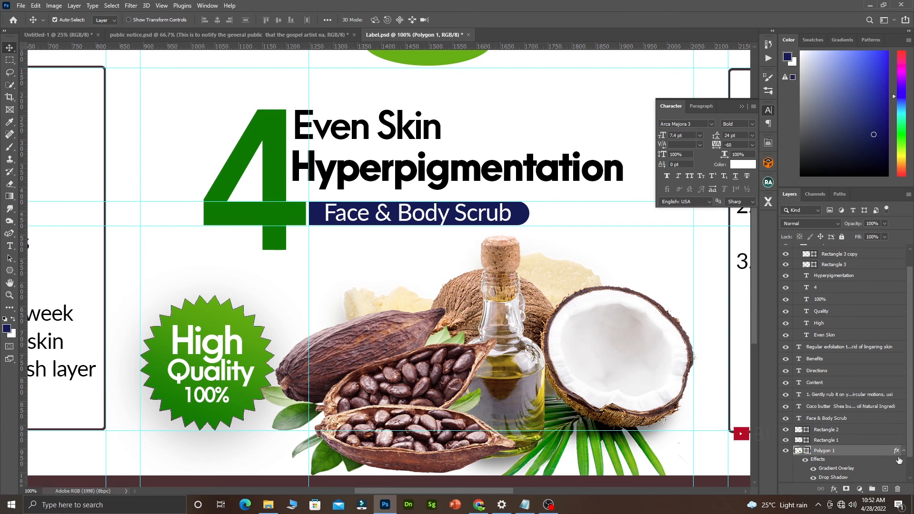
pyautogui.press('alt')
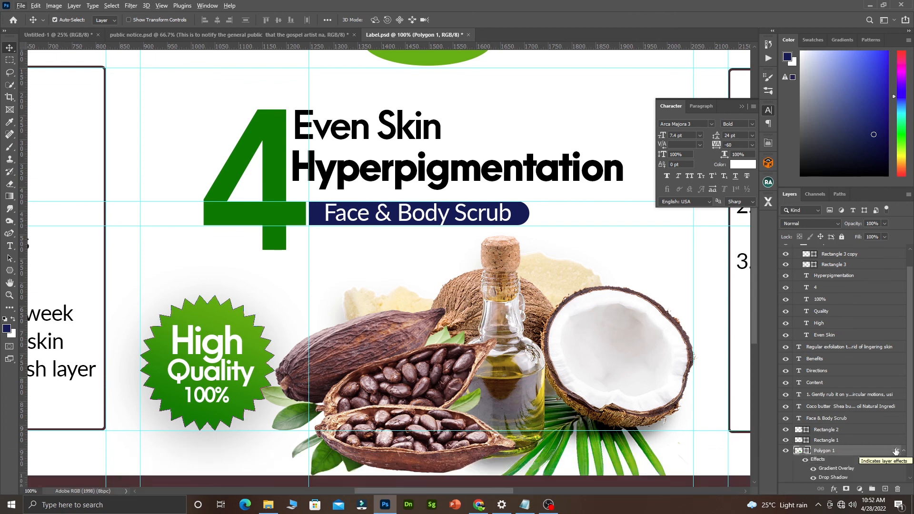
pyautogui.moveTo(896, 453); pyautogui.dragTo(813, 251)
pyautogui.scroll(3, 429, 122)
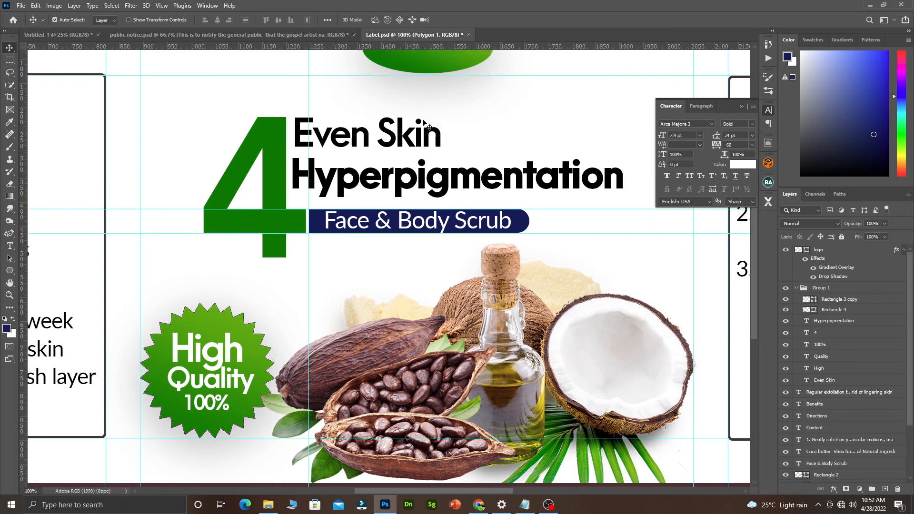
# Nudge the green logo ellipse a few pixels, then select the Face & Body Scrub tagline layer.
pyautogui.scroll(3, 429, 116)
pyautogui.hotkey('ctrl', 'alt', 'space')
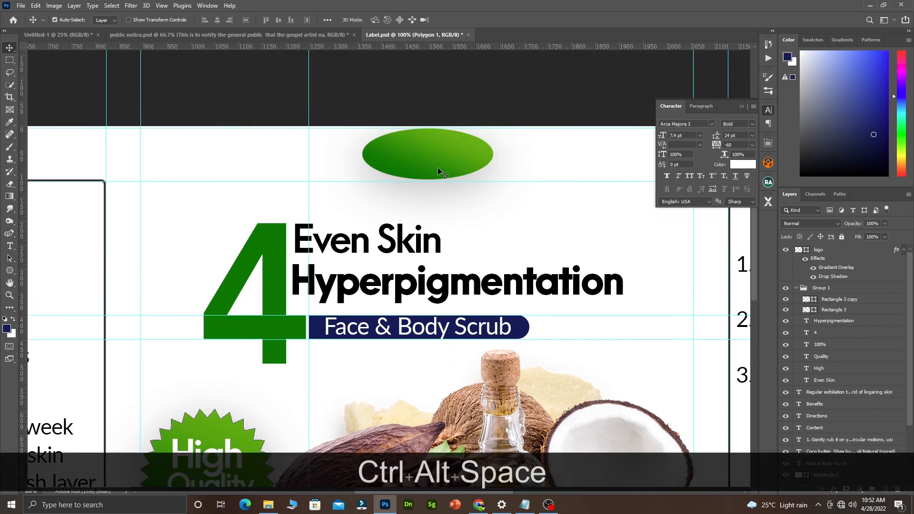
pyautogui.keyDown('ctrl'); pyautogui.keyDown('alt'); pyautogui.click(438, 168); pyautogui.keyUp('alt'); pyautogui.keyUp('ctrl')
pyautogui.keyDown('ctrl'); pyautogui.keyDown('alt'); pyautogui.click(438, 168); pyautogui.keyUp('alt'); pyautogui.keyUp('ctrl')
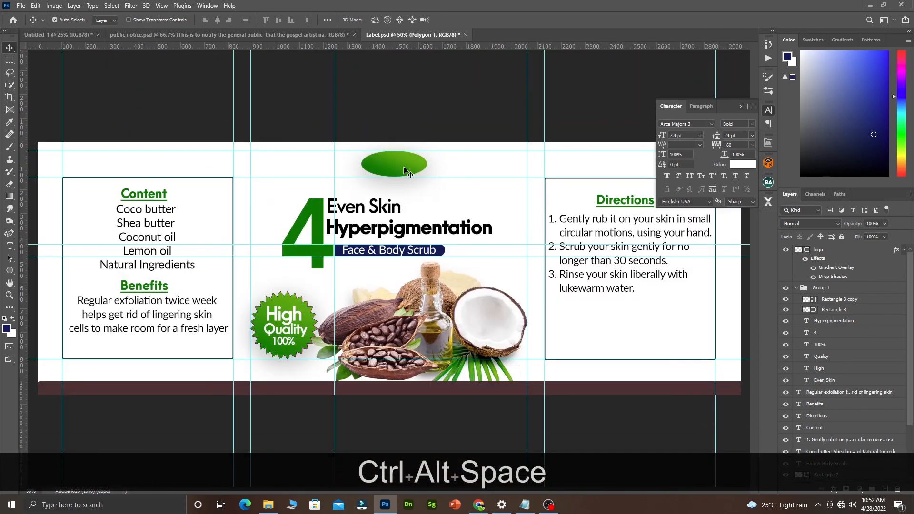
pyautogui.moveTo(405, 170); pyautogui.dragTo(404, 171)
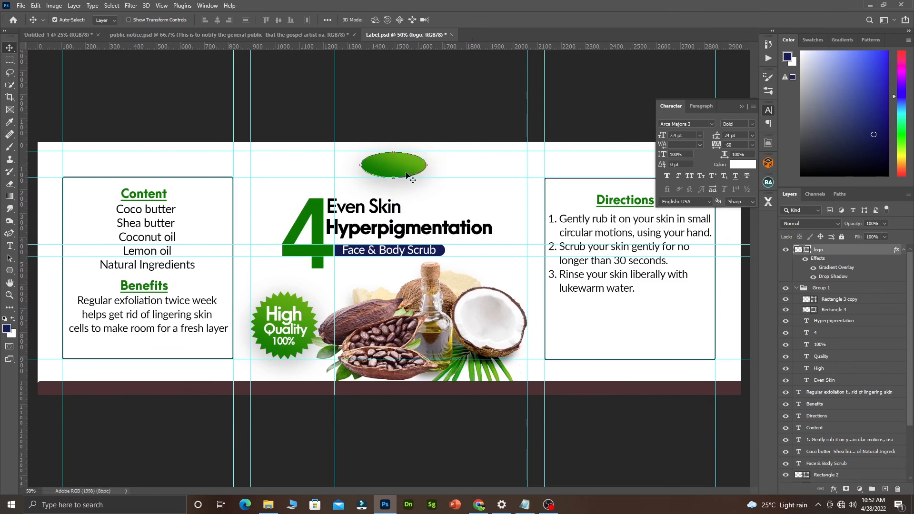
pyautogui.click(494, 178)
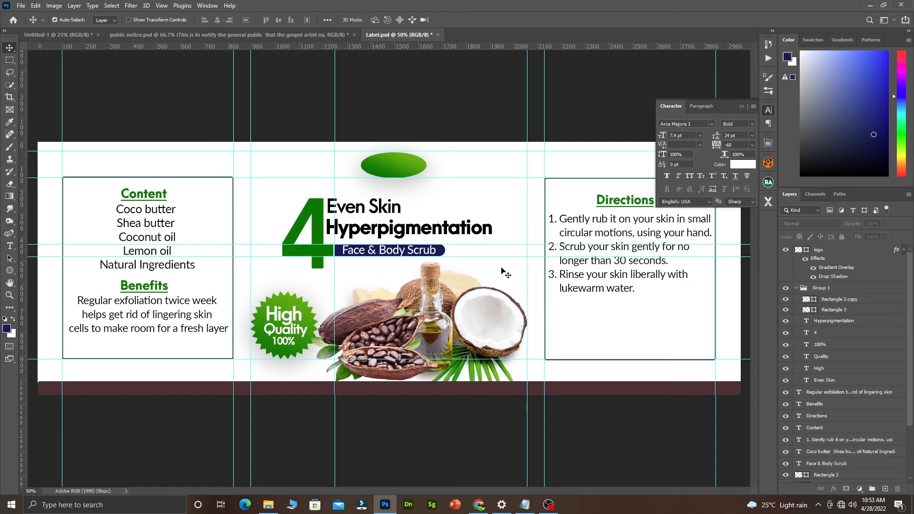
pyautogui.click(398, 252)
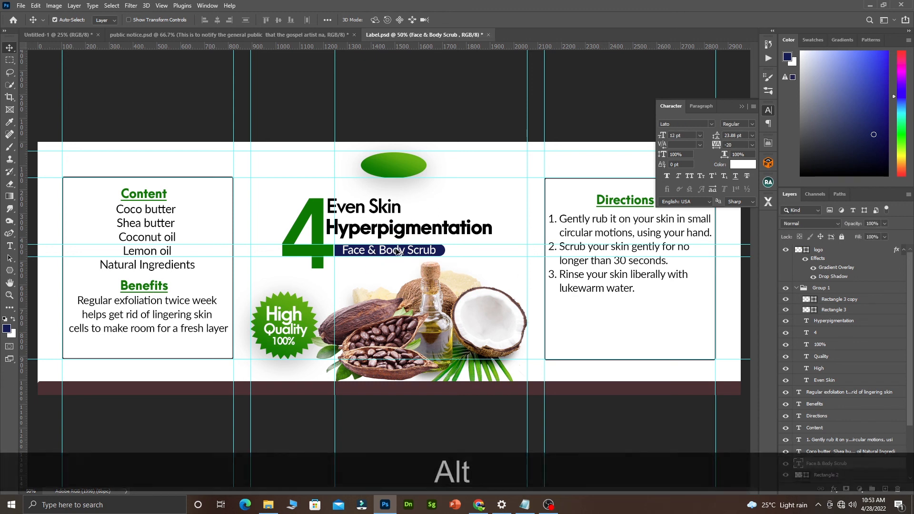
# Duplicate the tagline down onto the bottom bar and set the copy to Light weight.
pyautogui.moveTo(400, 255); pyautogui.dragTo(376, 390)
pyautogui.doubleClick(377, 389)
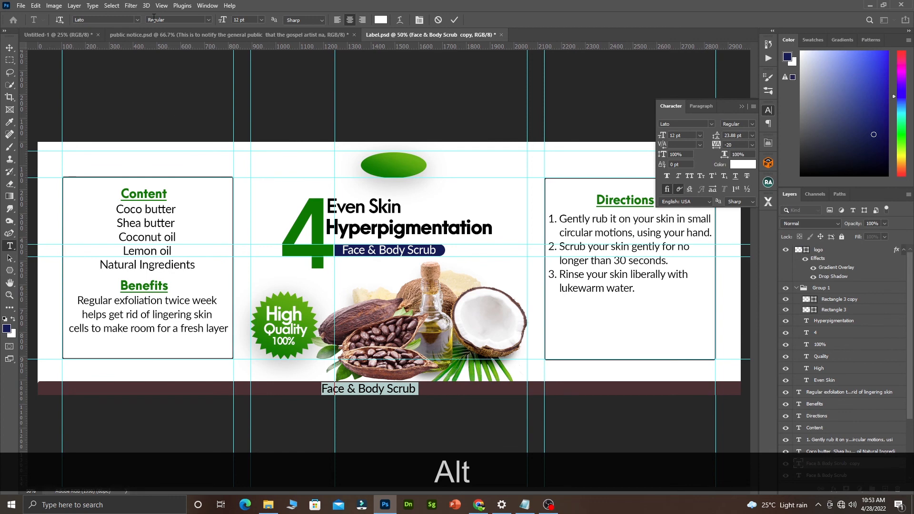
pyautogui.click(210, 20)
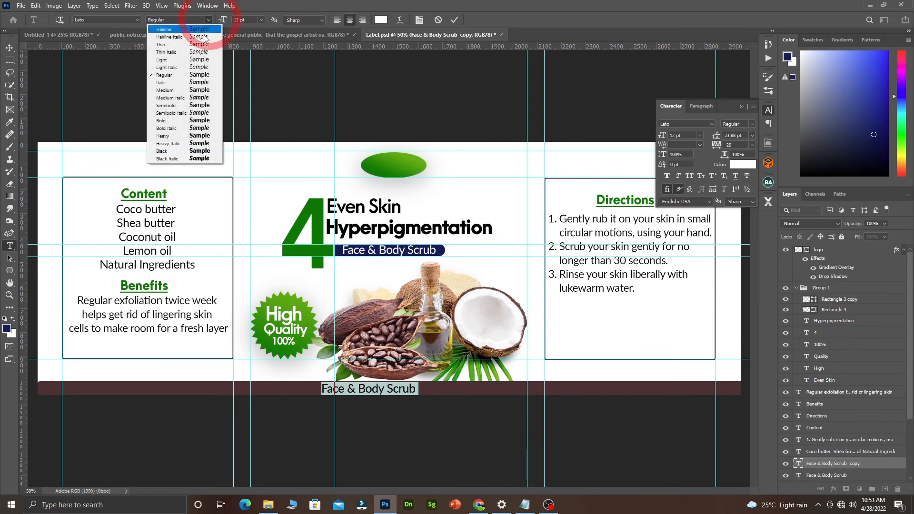
pyautogui.click(188, 60)
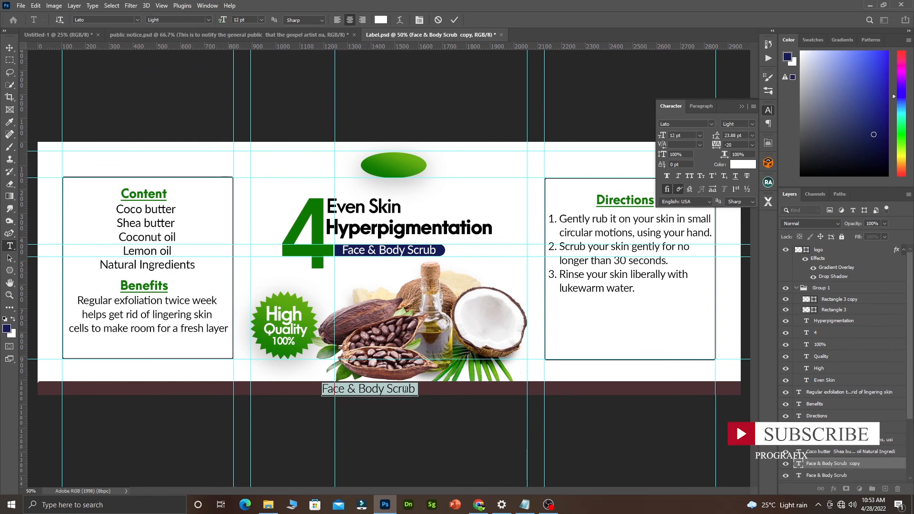
# Type 'For Purchase Please Contant:' as the new text.
pyautogui.write('fp')
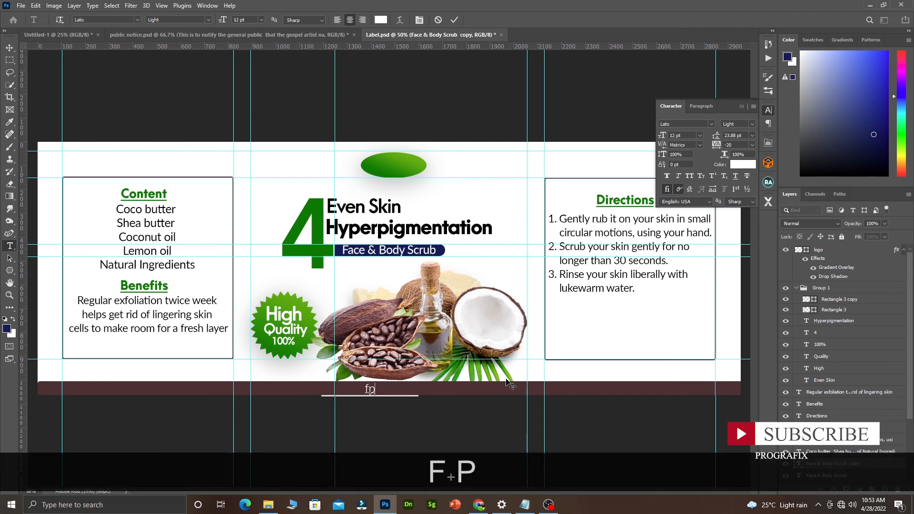
pyautogui.press('BackSpace')
pyautogui.press('BackSpace')
pyautogui.press('capslock')
pyautogui.write('F')
pyautogui.press('capslock')
pyautogui.write('or')
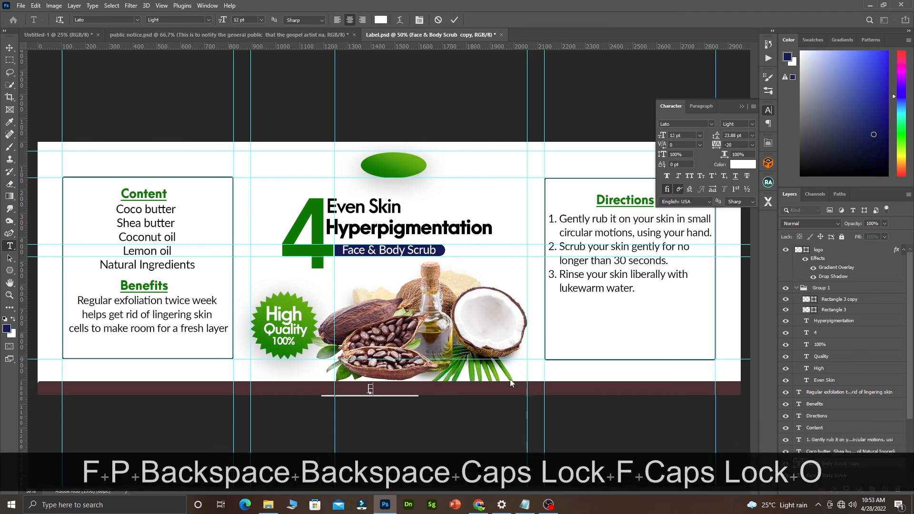
pyautogui.press('capslock')
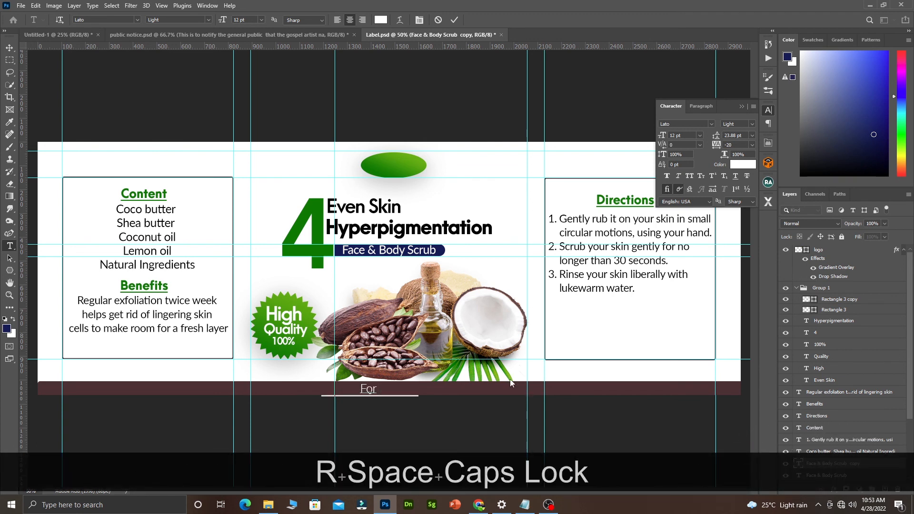
pyautogui.write('P')
pyautogui.press('capslock')
pyautogui.write('urcha')
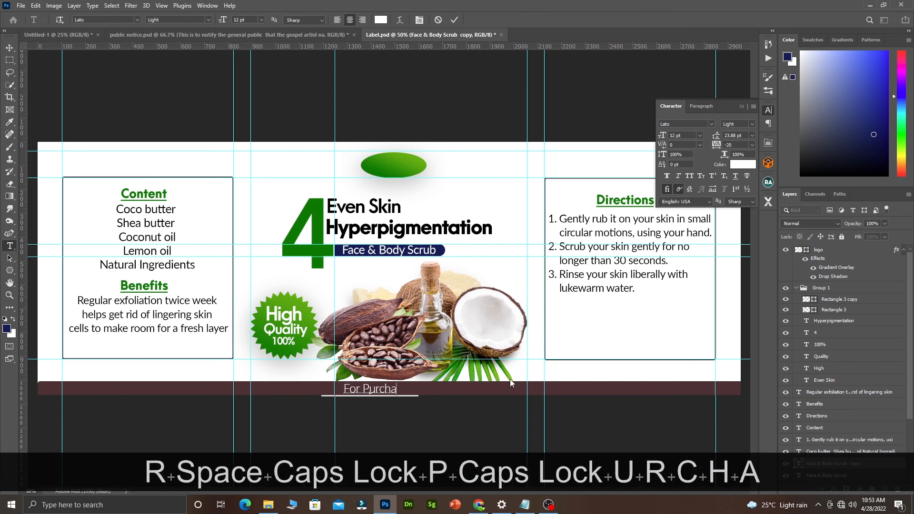
pyautogui.write('se')
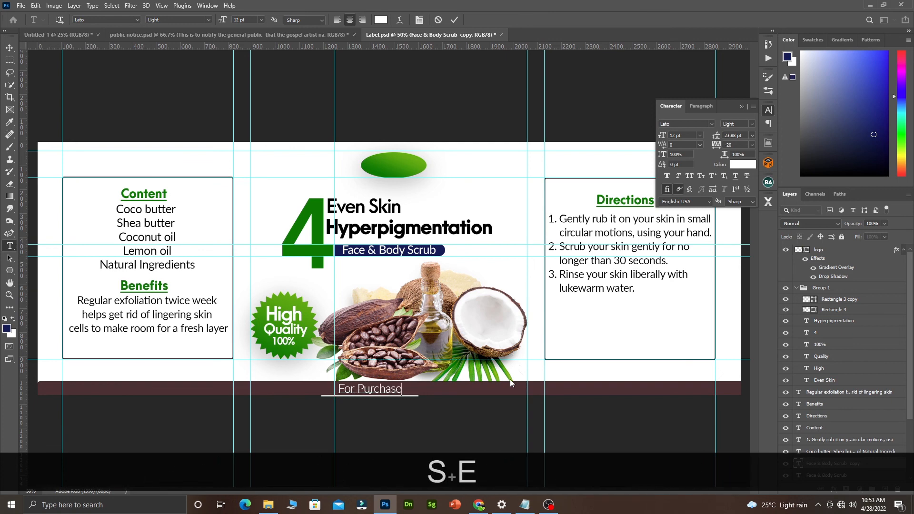
pyautogui.press('capslock')
pyautogui.write('P')
pyautogui.press('capslock')
pyautogui.write('lease')
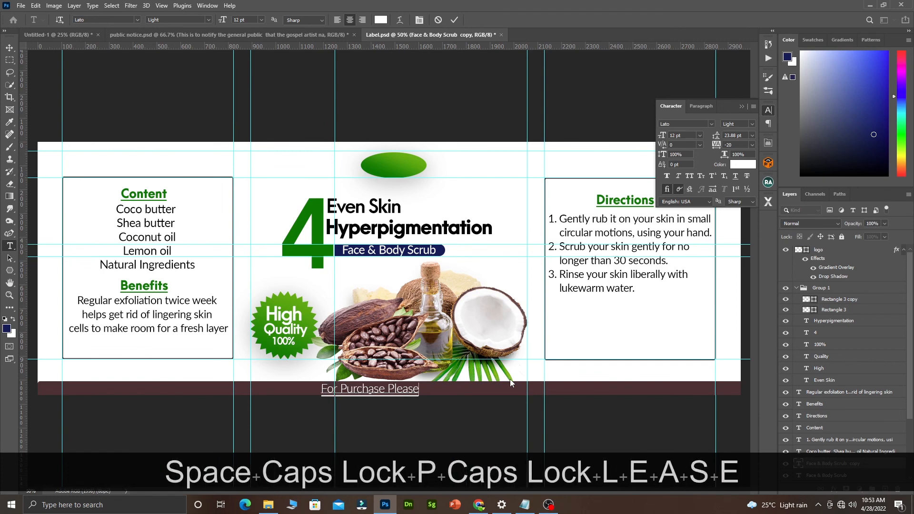
pyautogui.press('capslock')
pyautogui.write('C')
pyautogui.press('capslock')
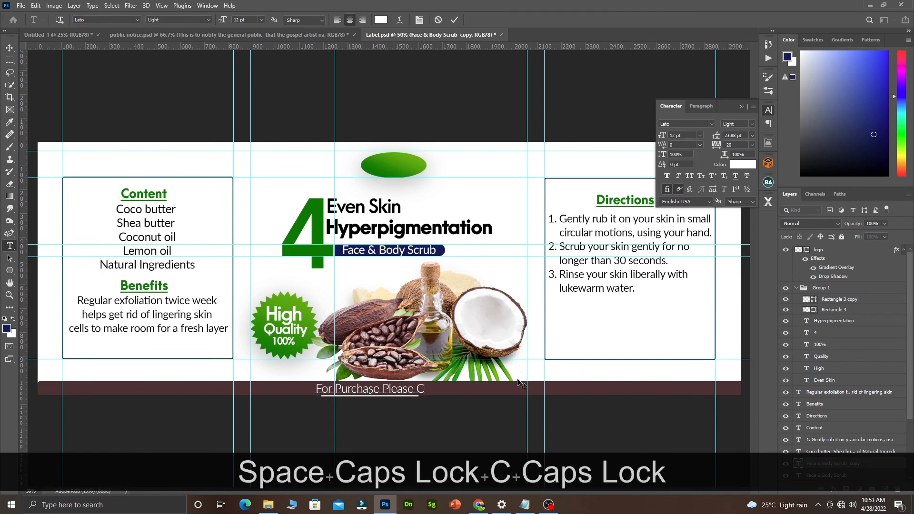
pyautogui.write('ontant')
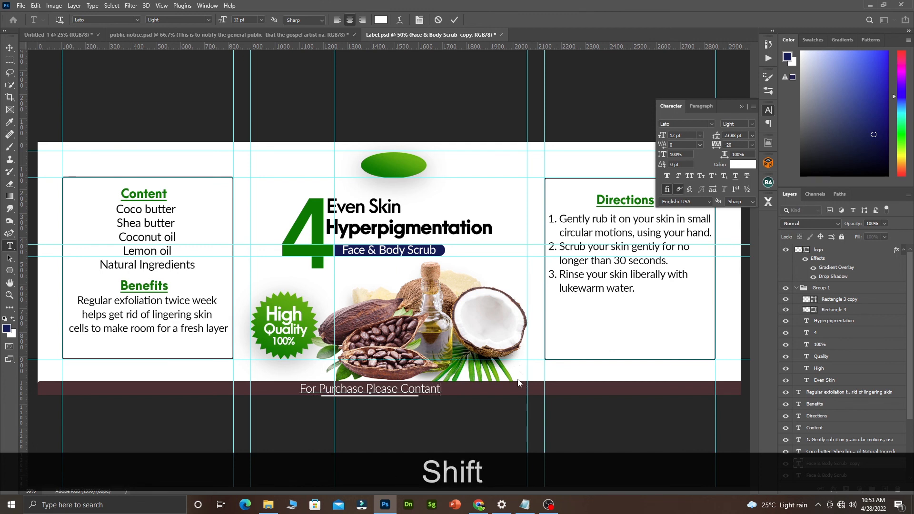
pyautogui.write(':')
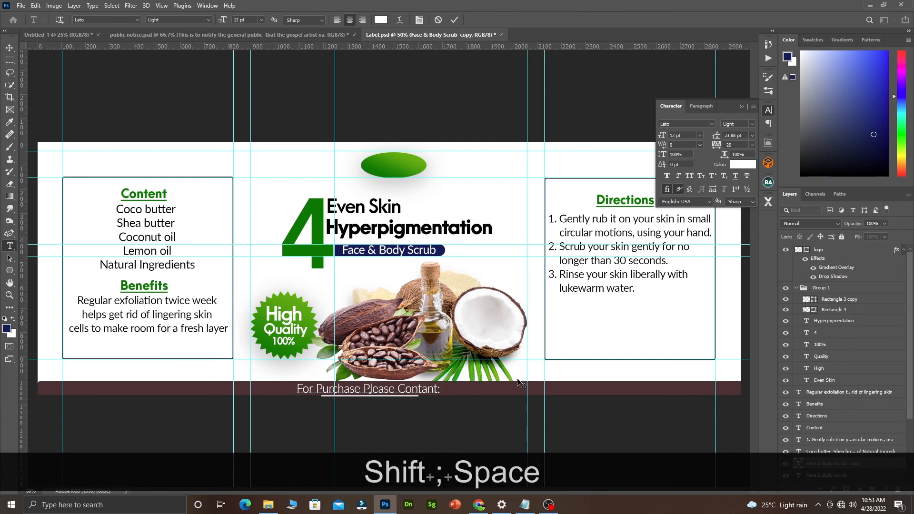
# Add the contact phone number after it and select the whole line.
pyautogui.press('shift')
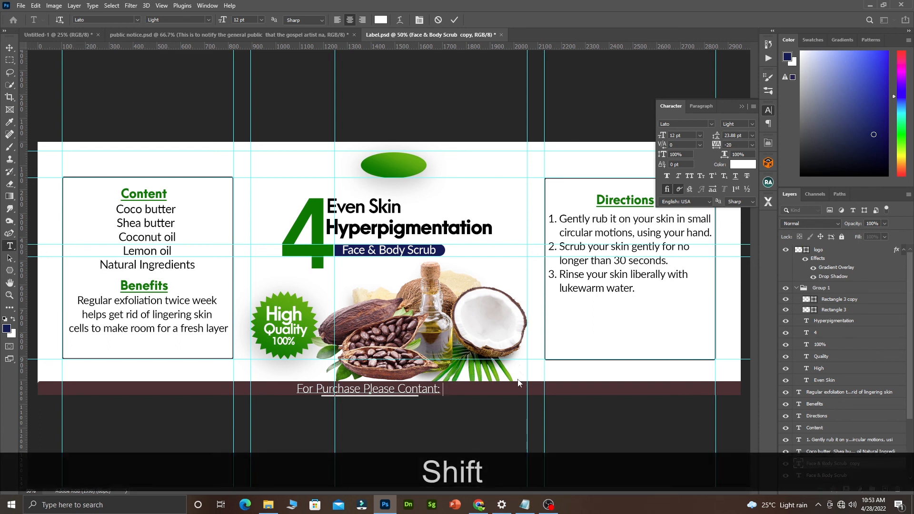
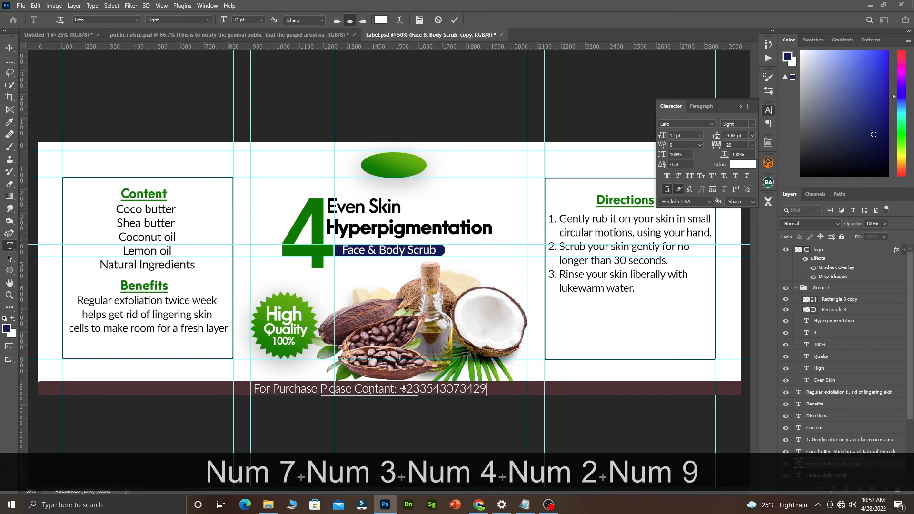
pyautogui.hotkey('ctrl', 'a')
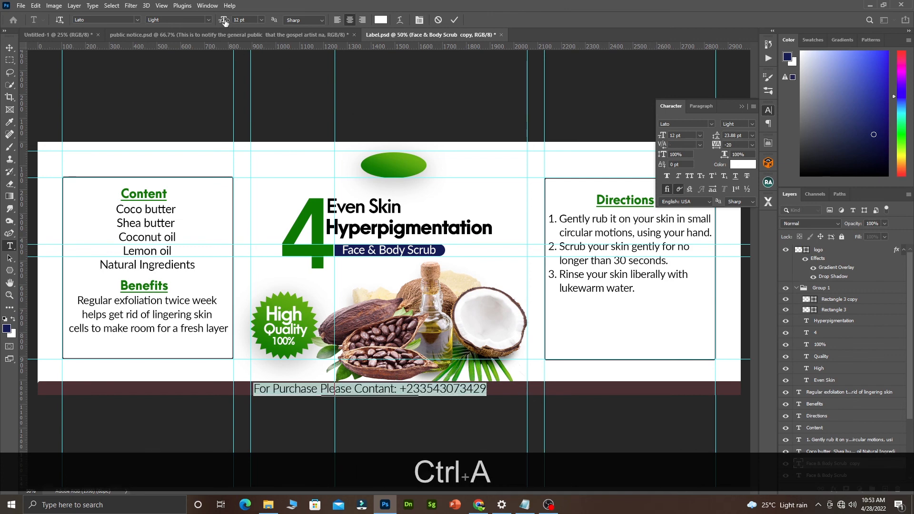
# Resize the contact line to 8 pt and shift it slightly right on the bar.
pyautogui.moveTo(224, 21); pyautogui.dragTo(222, 24)
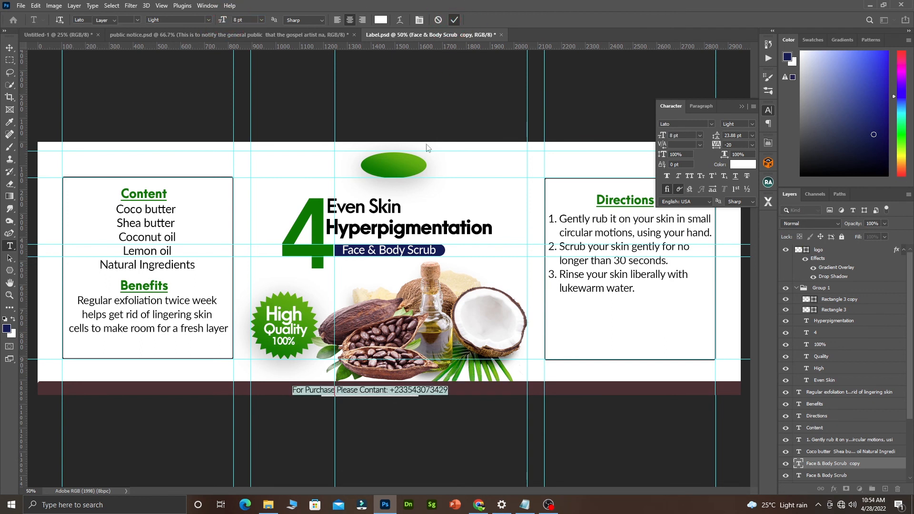
pyautogui.click(454, 20)
pyautogui.press('v')
pyautogui.moveTo(405, 390); pyautogui.dragTo(411, 390)
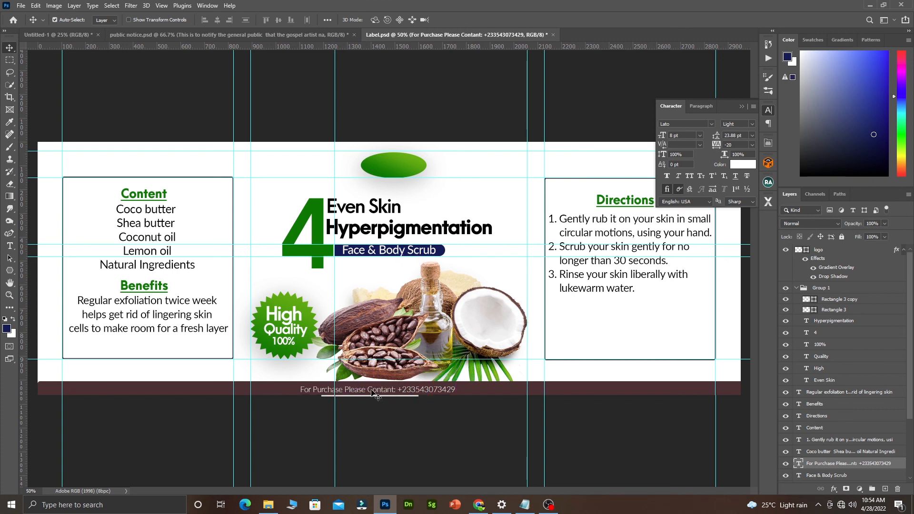
# Make the words 'For Purchase Please Contant:' Semibold.
pyautogui.doubleClick(372, 389)
pyautogui.click(373, 389)
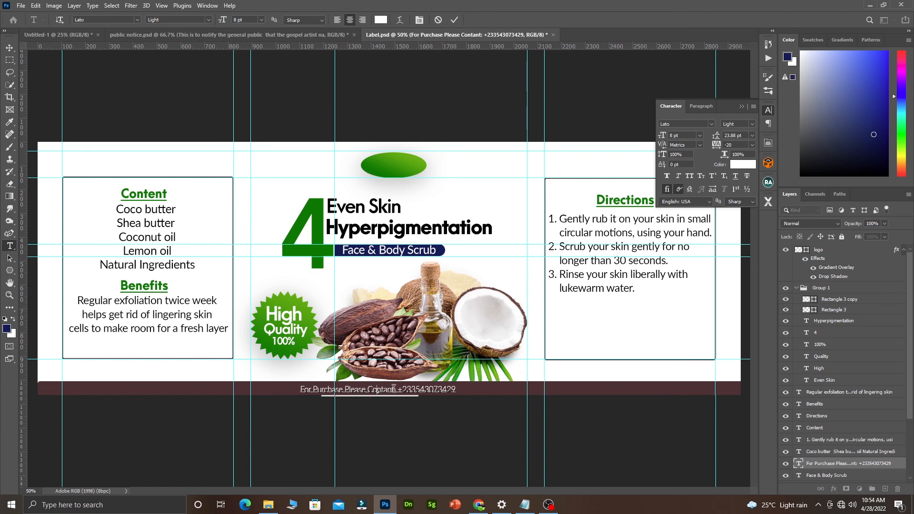
pyautogui.moveTo(395, 390); pyautogui.dragTo(297, 389)
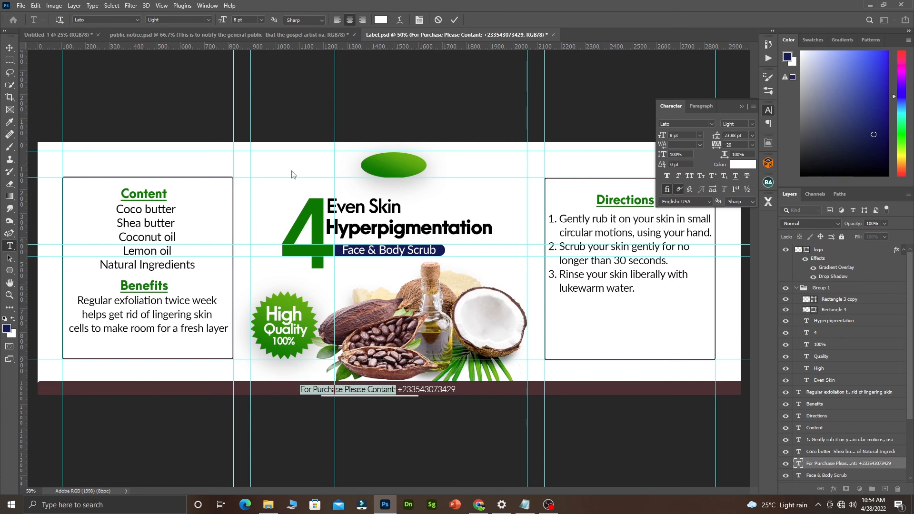
pyautogui.click(208, 20)
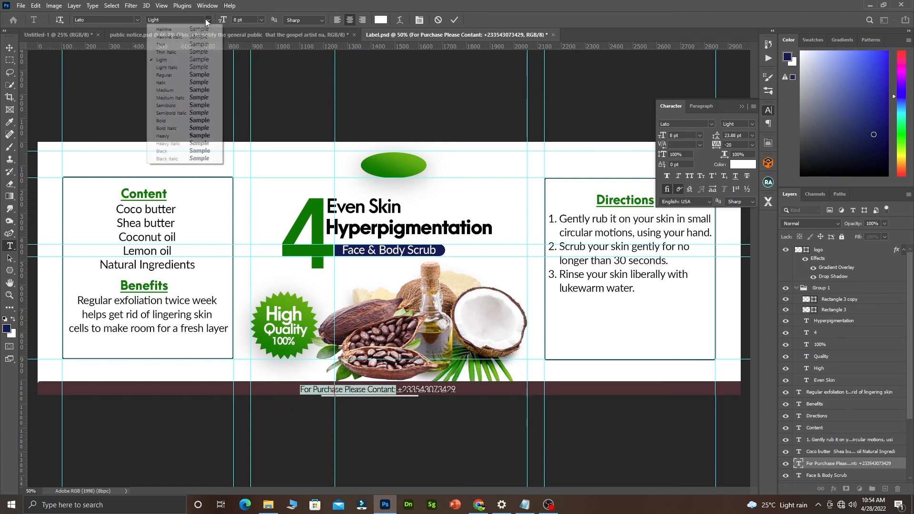
pyautogui.click(181, 111)
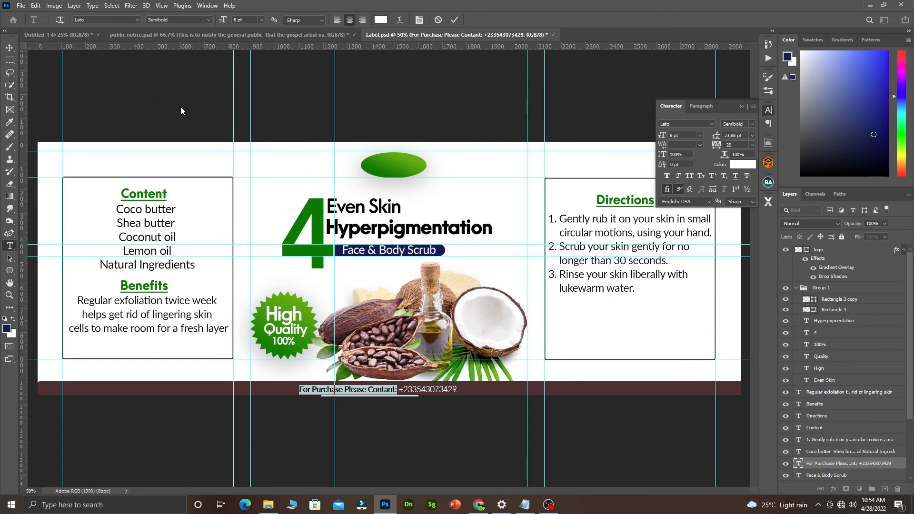
pyautogui.click(455, 20)
# Select the maroon bottom bar and save the label document.
pyautogui.press('v')
pyautogui.click(481, 389)
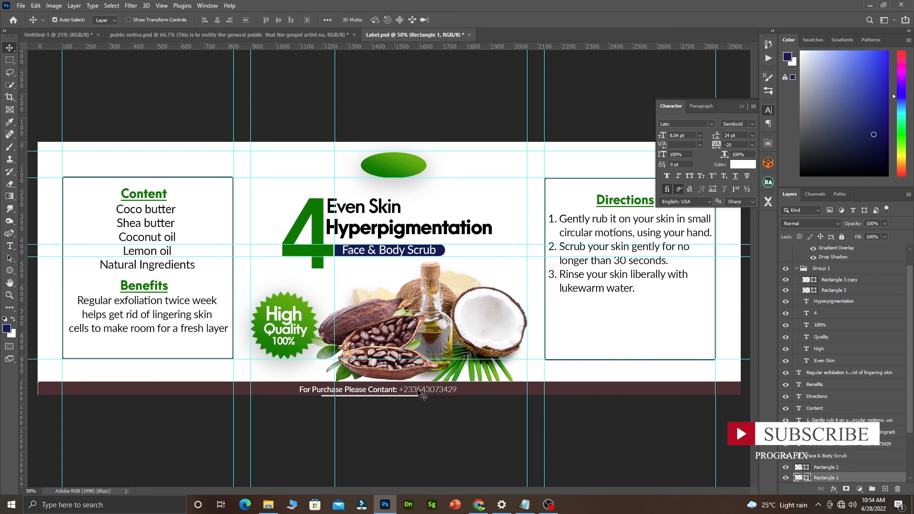
pyautogui.press('ctrl')
pyautogui.hotkey('ctrl', 's')
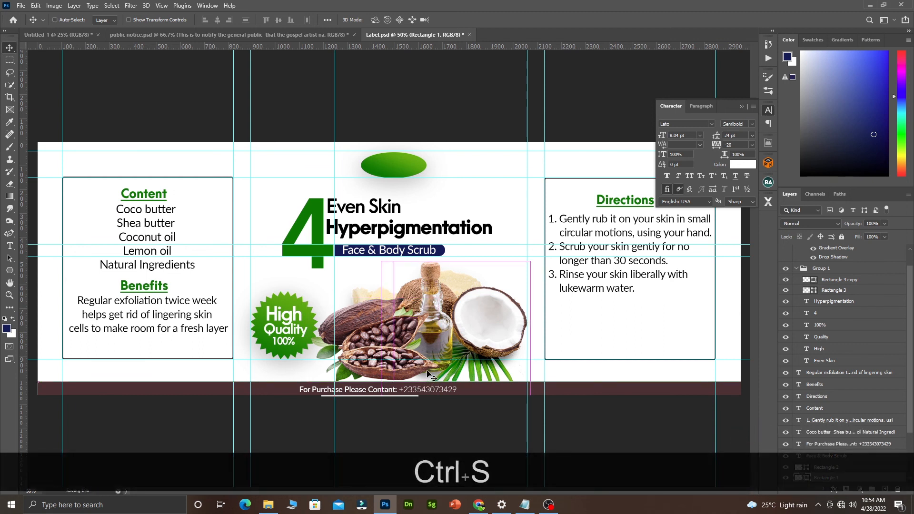